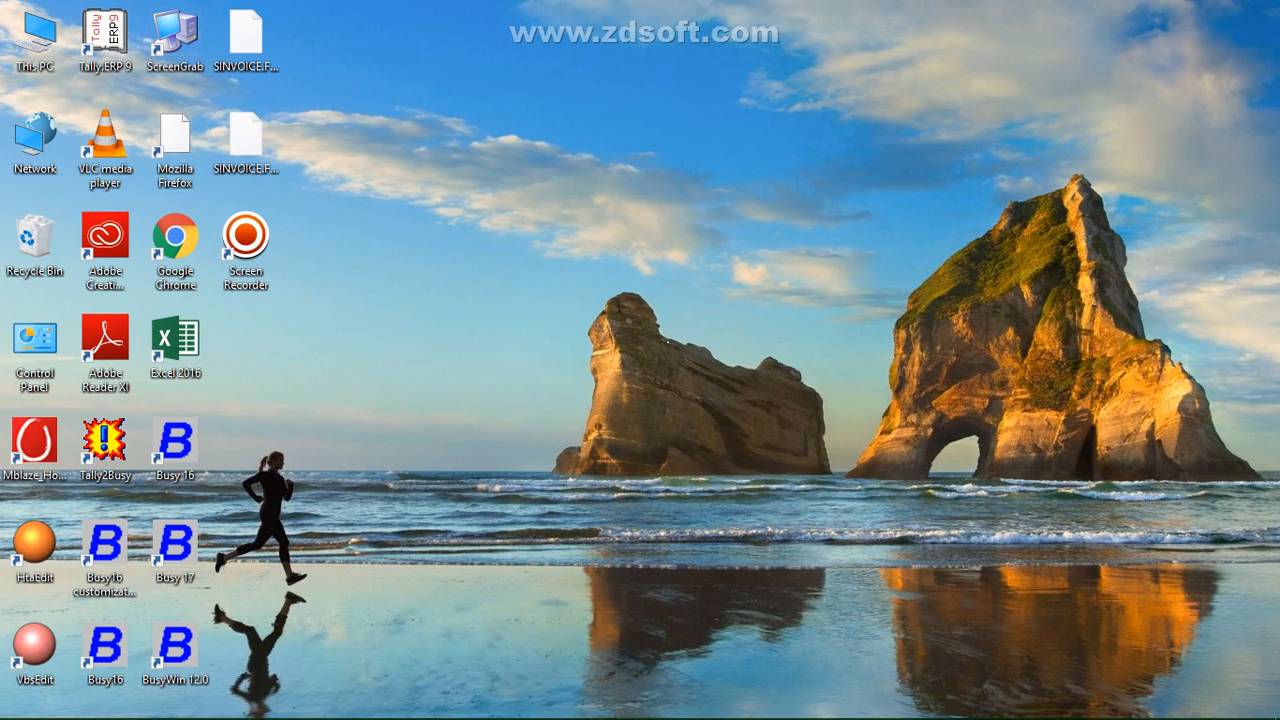
# Switch to Busy, preview the sales invoice header, and examine the finished ESTIMATE layout in the other Busy window's print preview.
pyautogui.hotkey('alt', 'Tab')
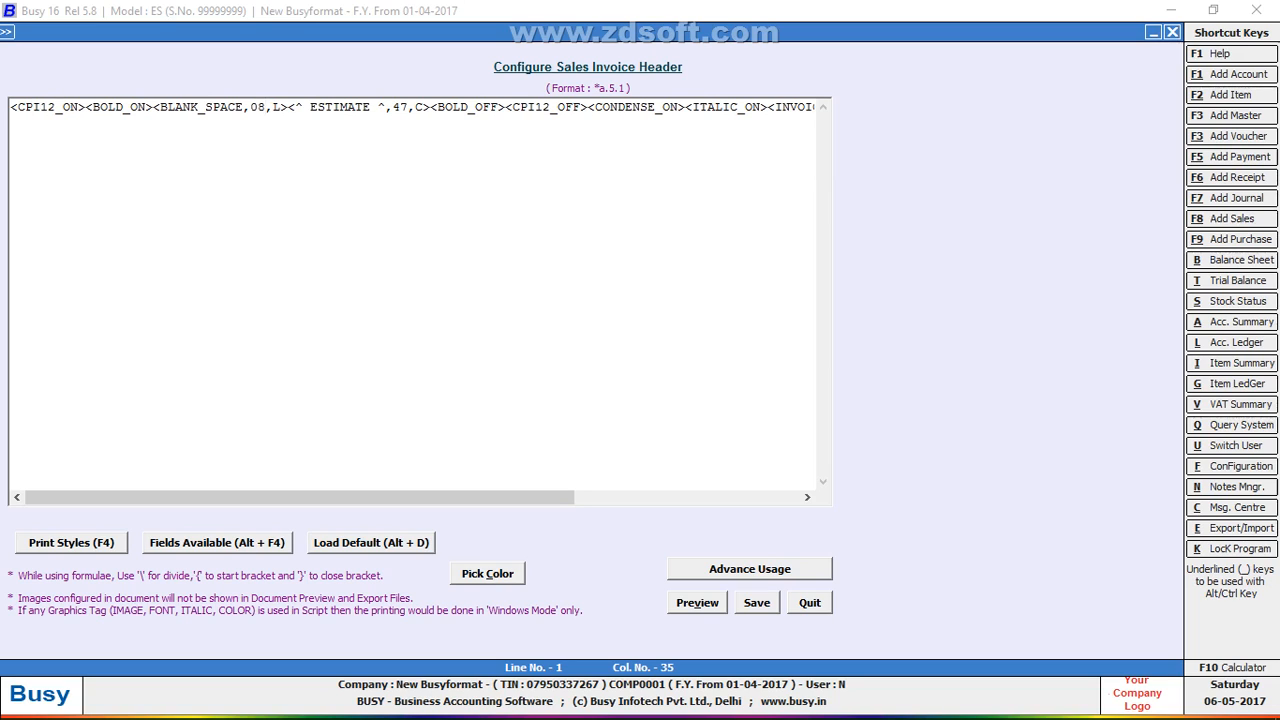
pyautogui.hotkey('alt', 'v')
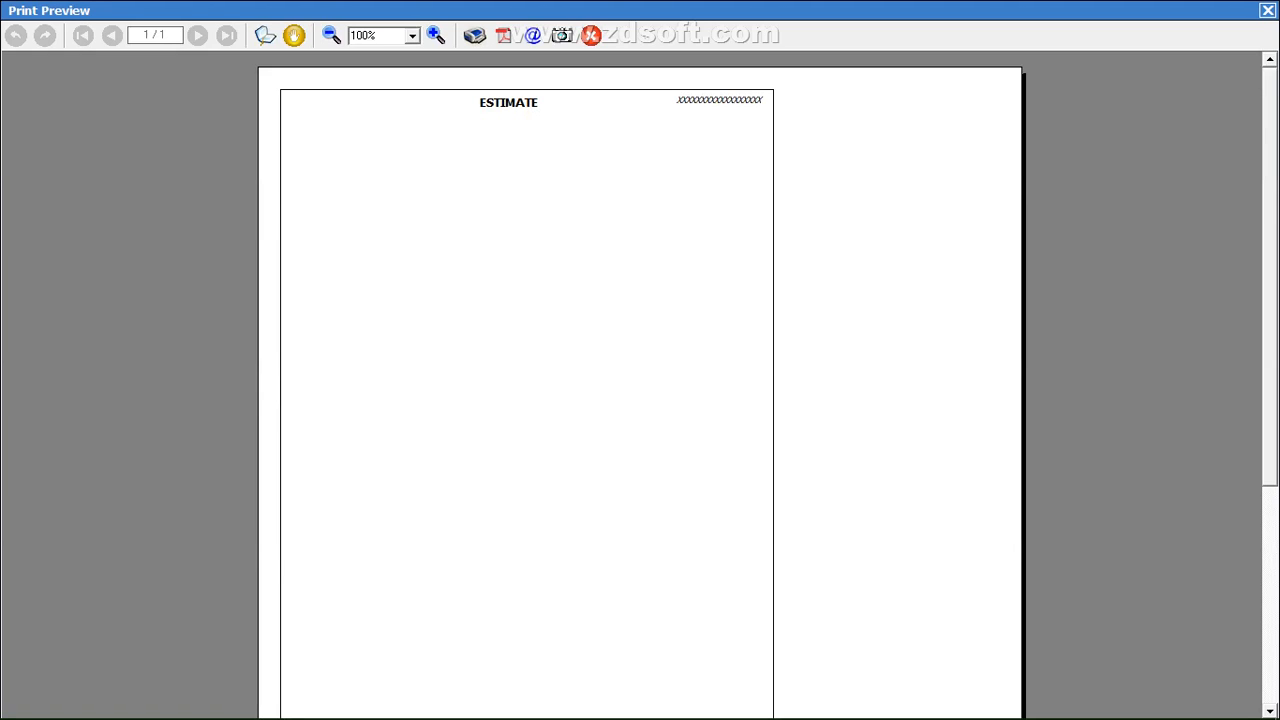
pyautogui.press('Escape')
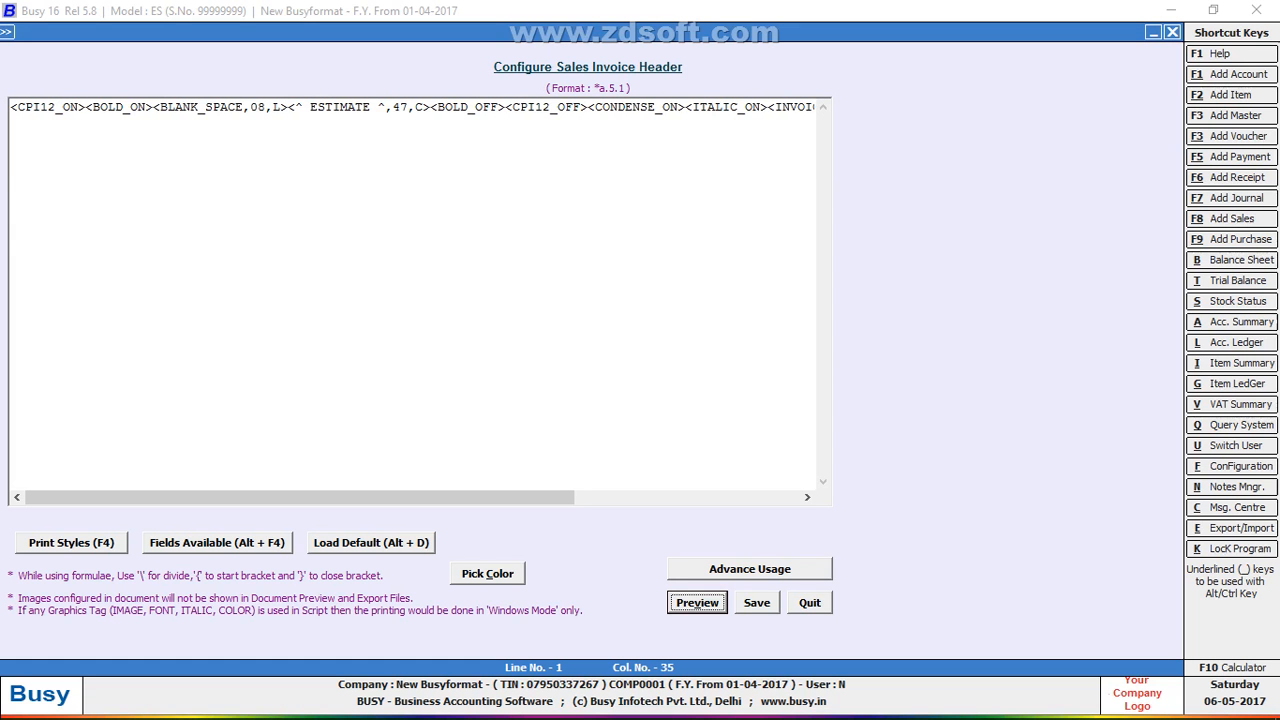
pyautogui.hotkey('alt', 'Tab')
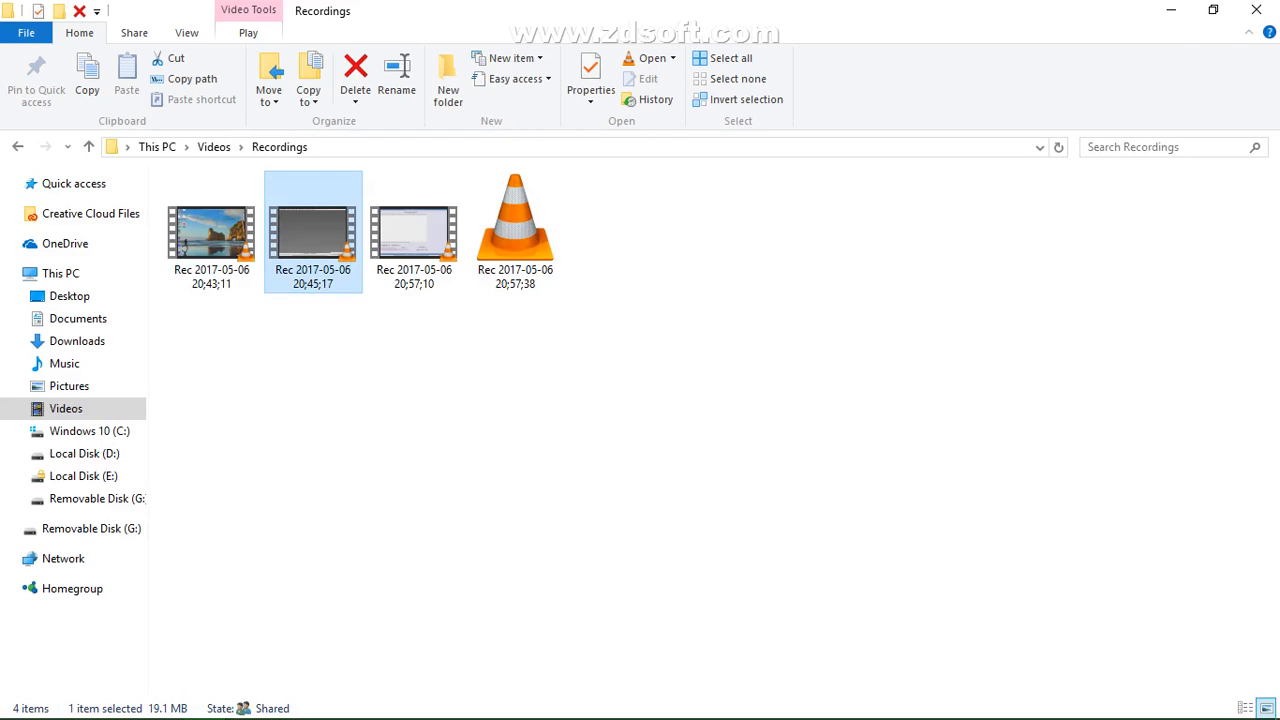
pyautogui.hotkey('alt', 'Tab')
pyautogui.hotkey('alt', 'Tab')
pyautogui.hotkey('alt', 'Tab')
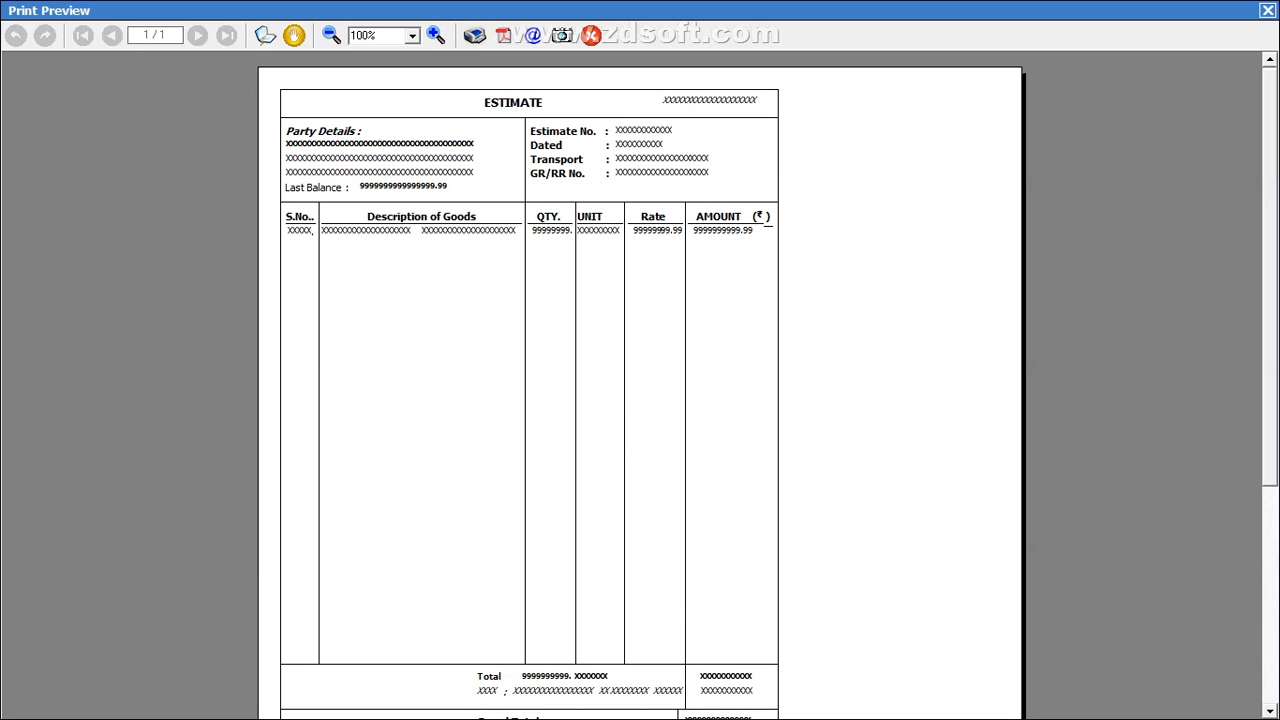
pyautogui.press('Escape')
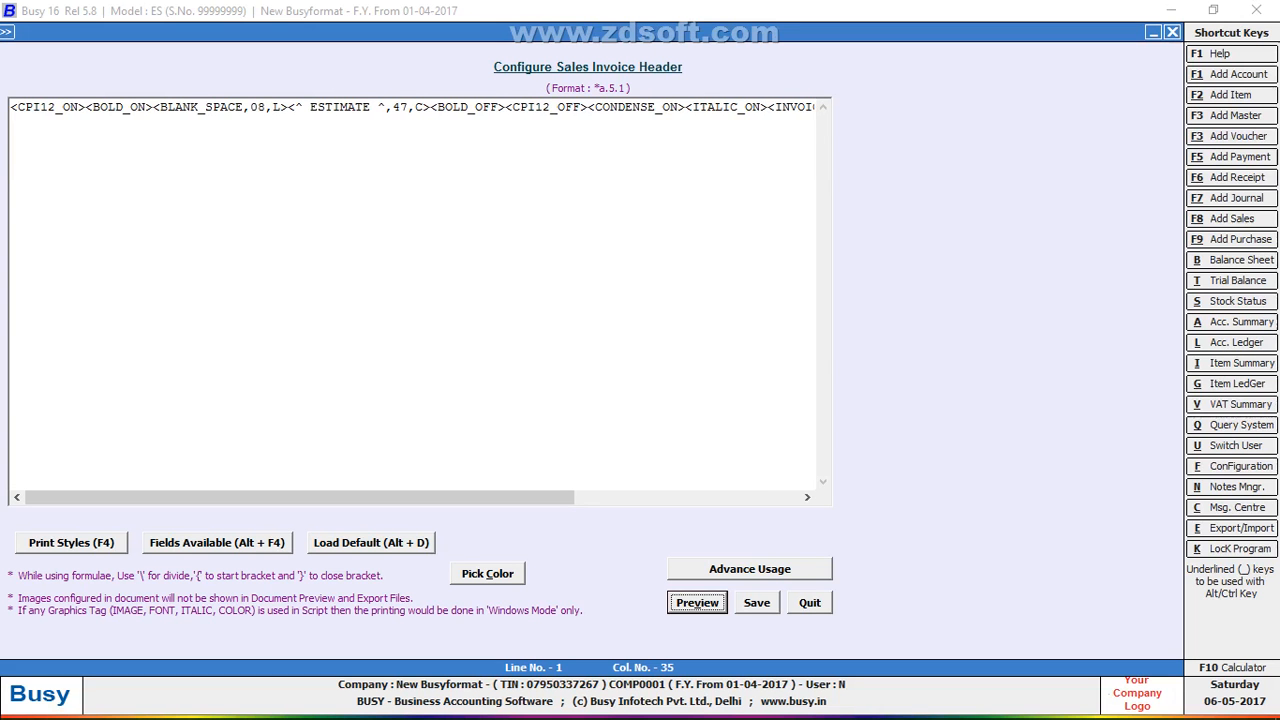
# Add the line code <BLH,F> below the ESTIMATE title line in the header script and preview the result.
pyautogui.click(588, 107)
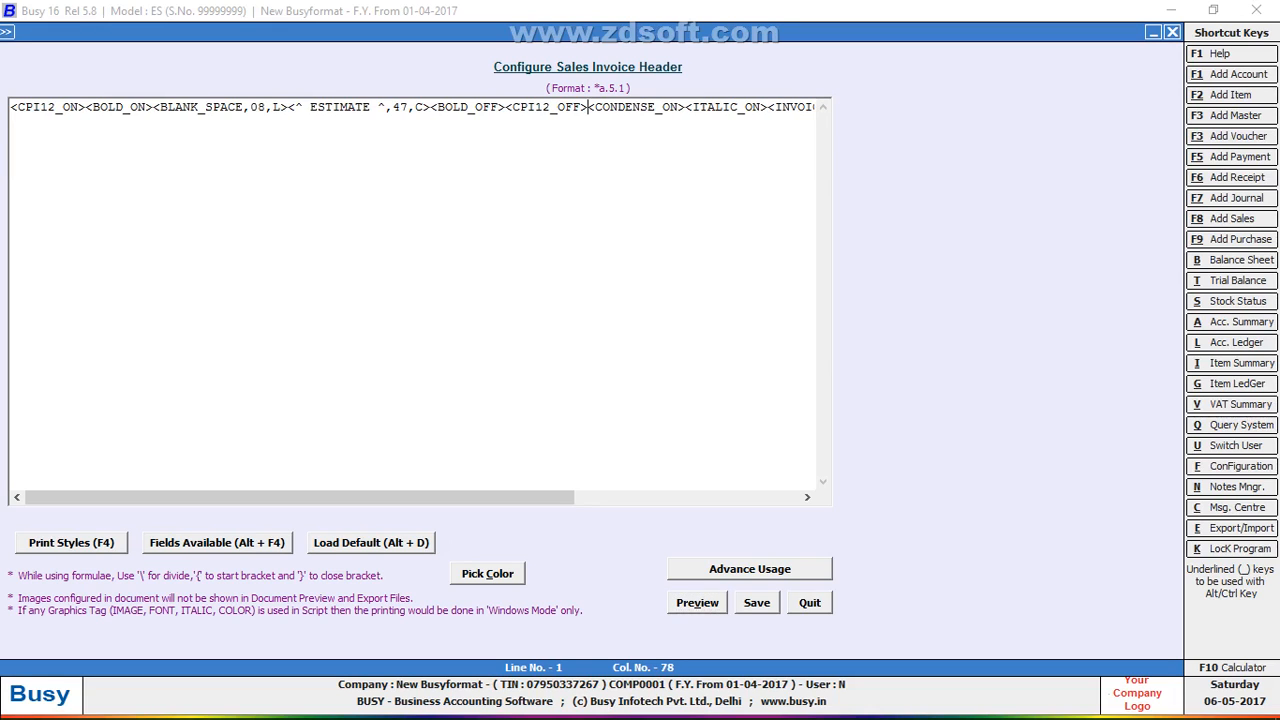
pyautogui.press('End')
pyautogui.hotkey('alt', 'v')
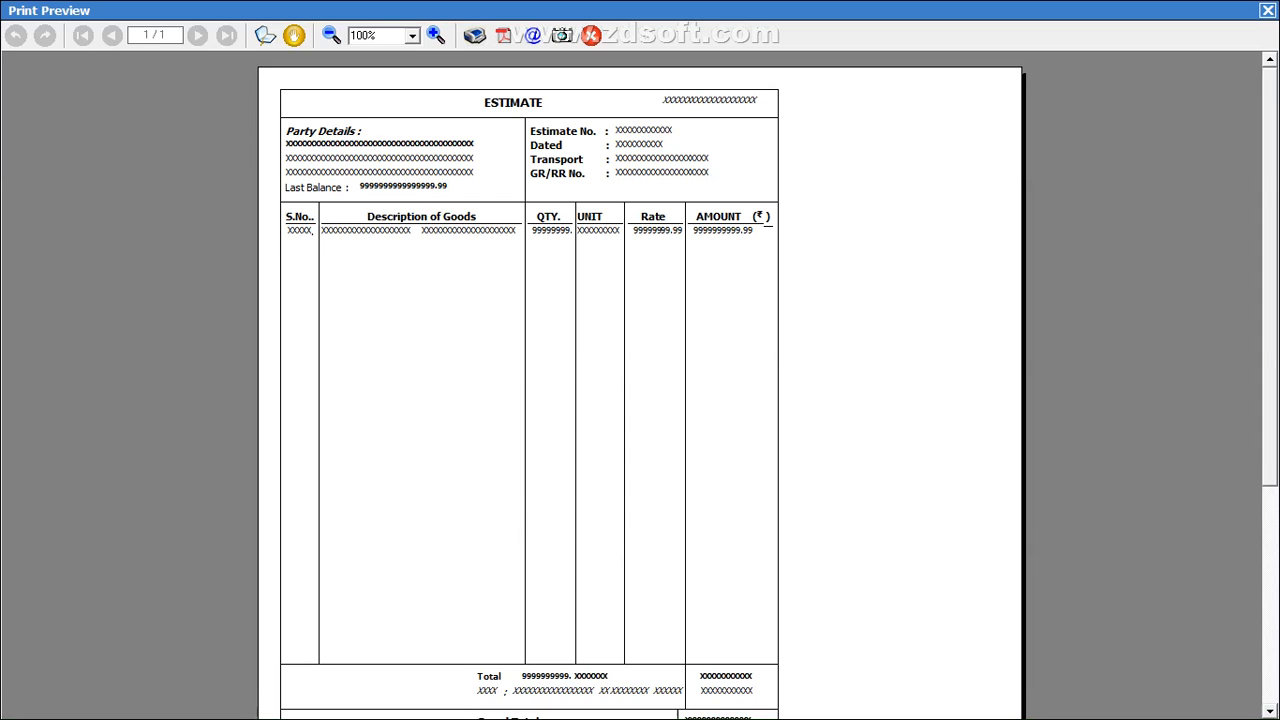
pyautogui.press('Escape')
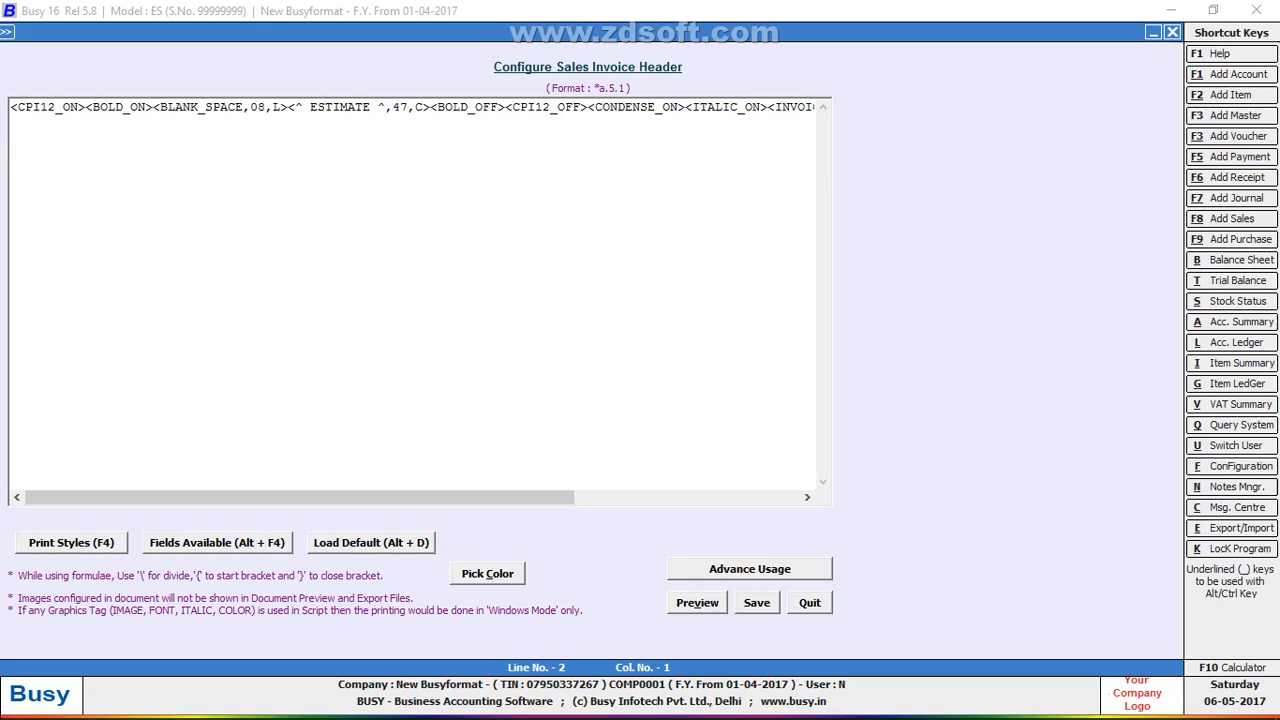
pyautogui.write('<BLH,F>')
pyautogui.press('Return')
pyautogui.hotkey('alt', 'v')
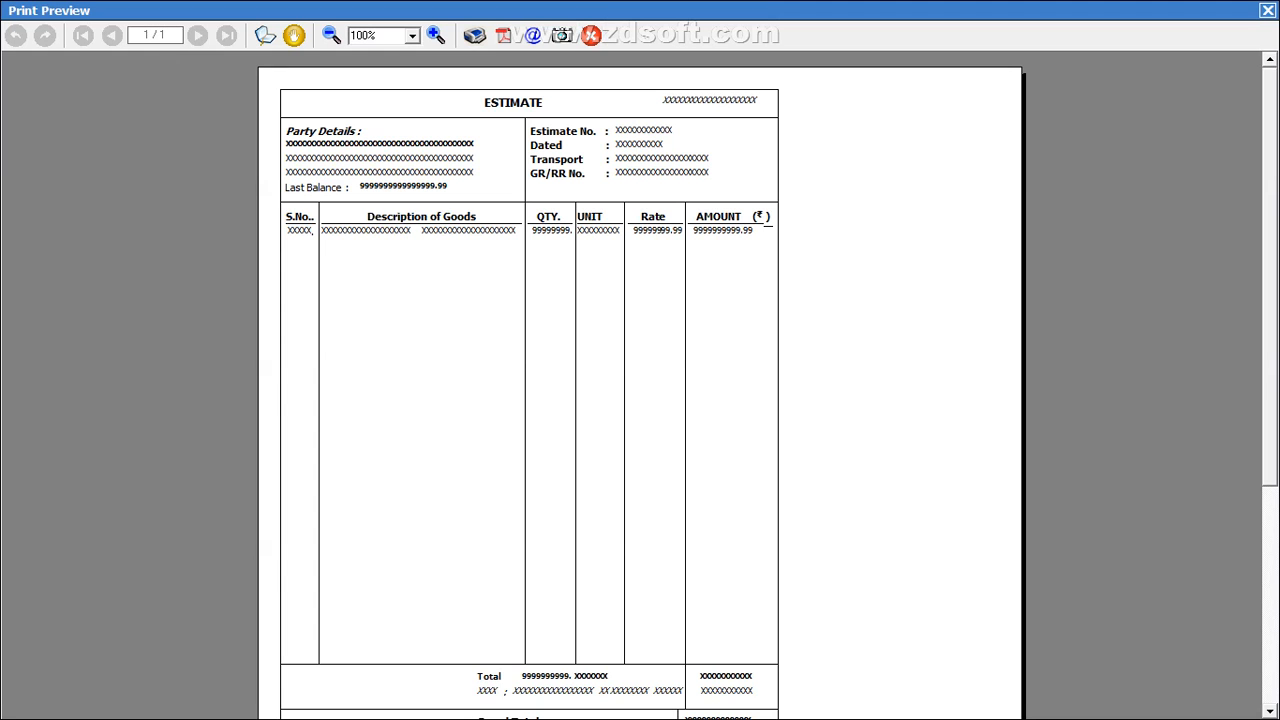
pyautogui.press('Escape')
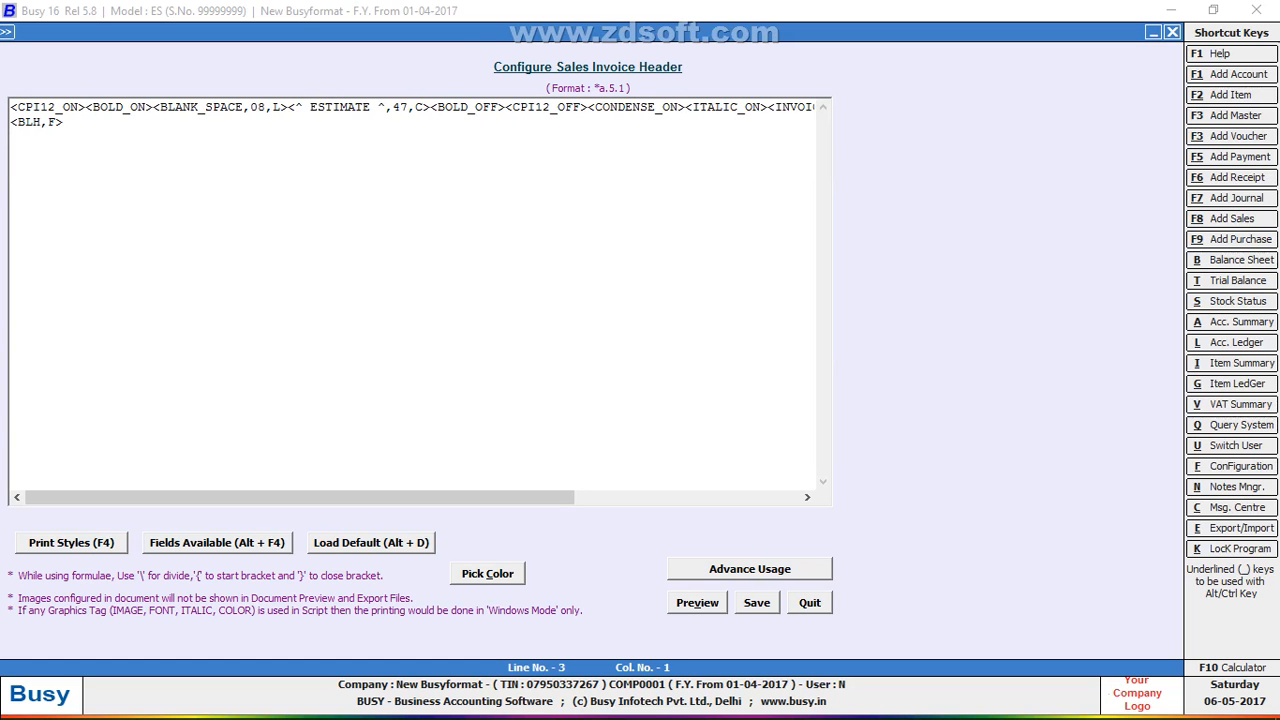
pyautogui.hotkey('alt', 'v')
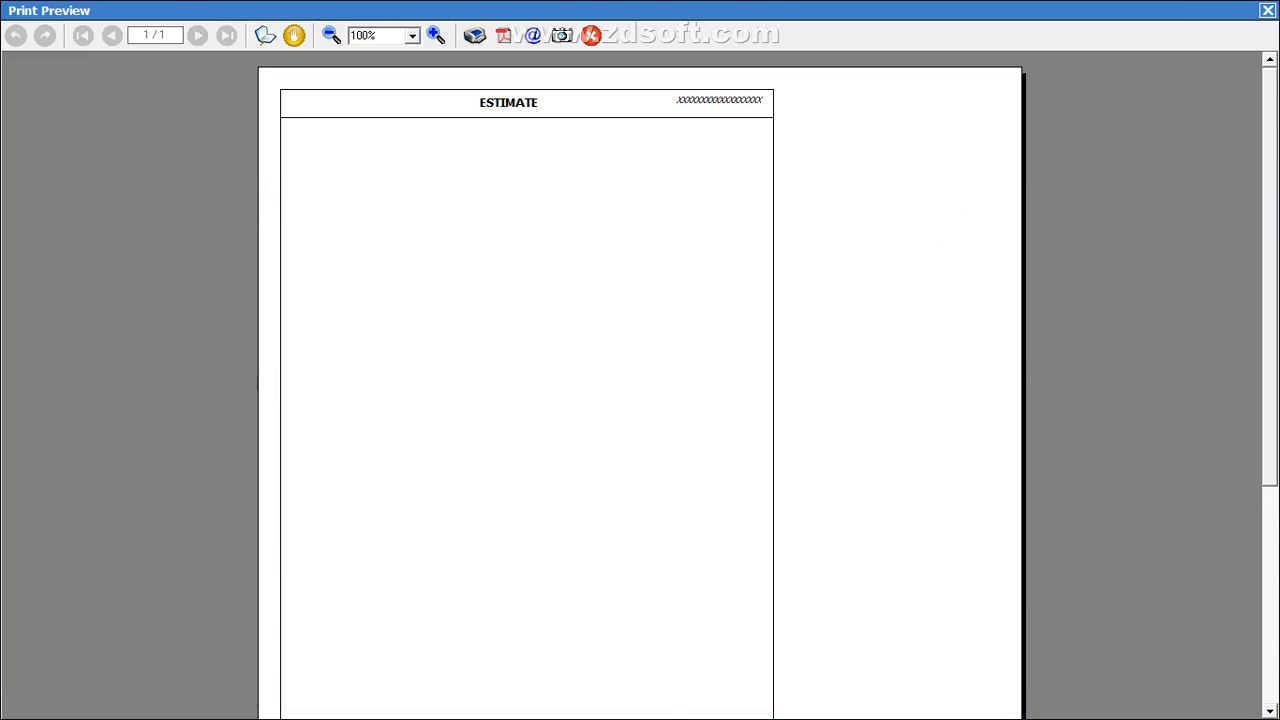
pyautogui.press('Escape')
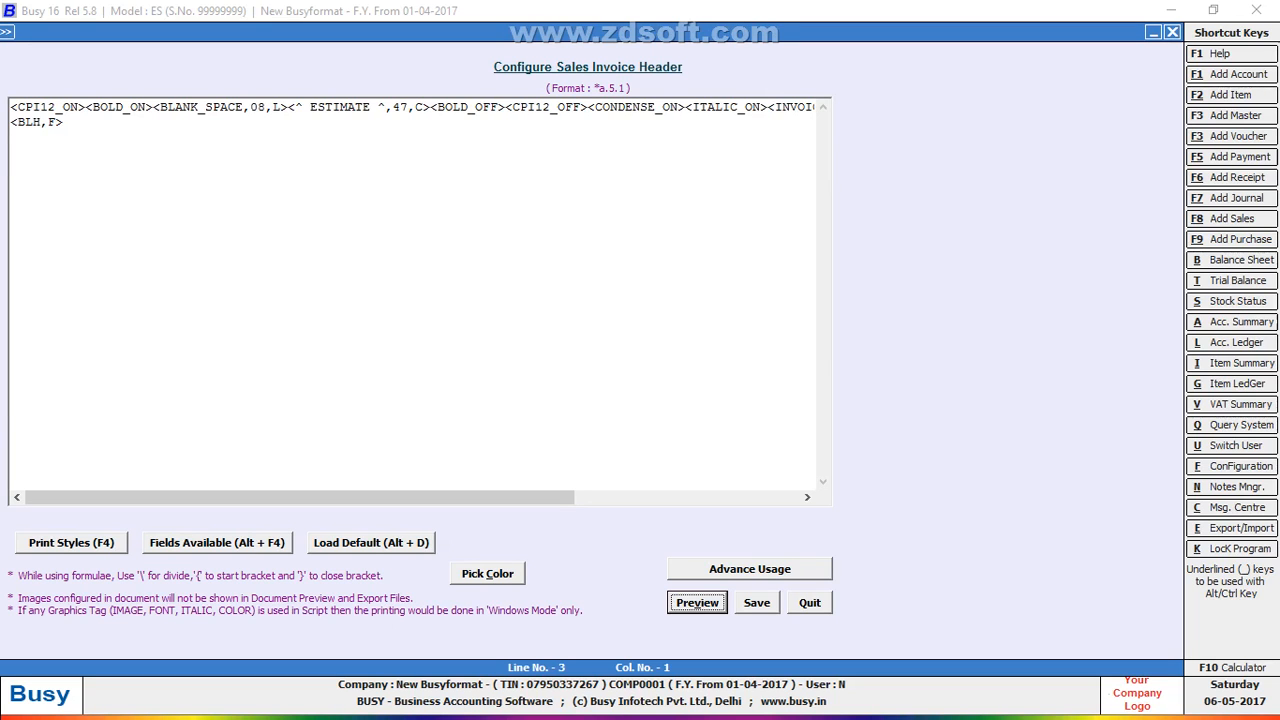
# Insert the <CONDENSE_ON> print style on line 3 of the header script, checking against the finished ESTIMATE layout.
pyautogui.click(12, 137)
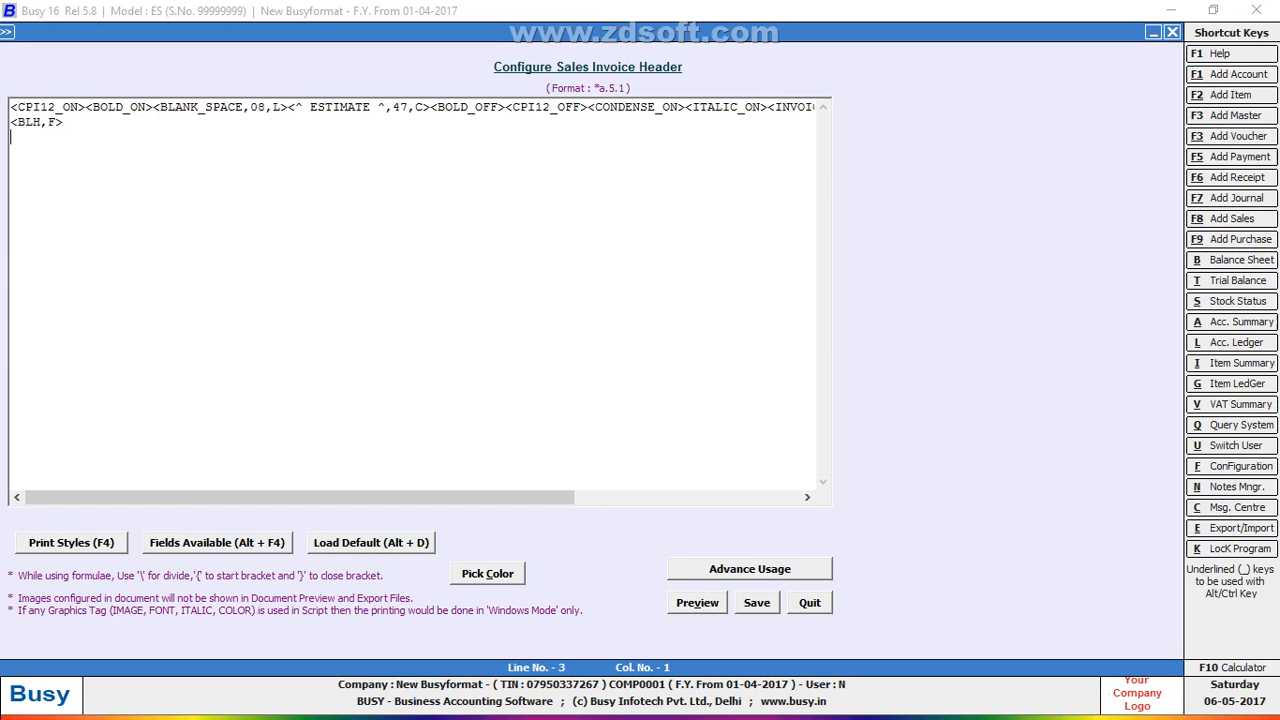
pyautogui.hotkey('alt', 'Tab')
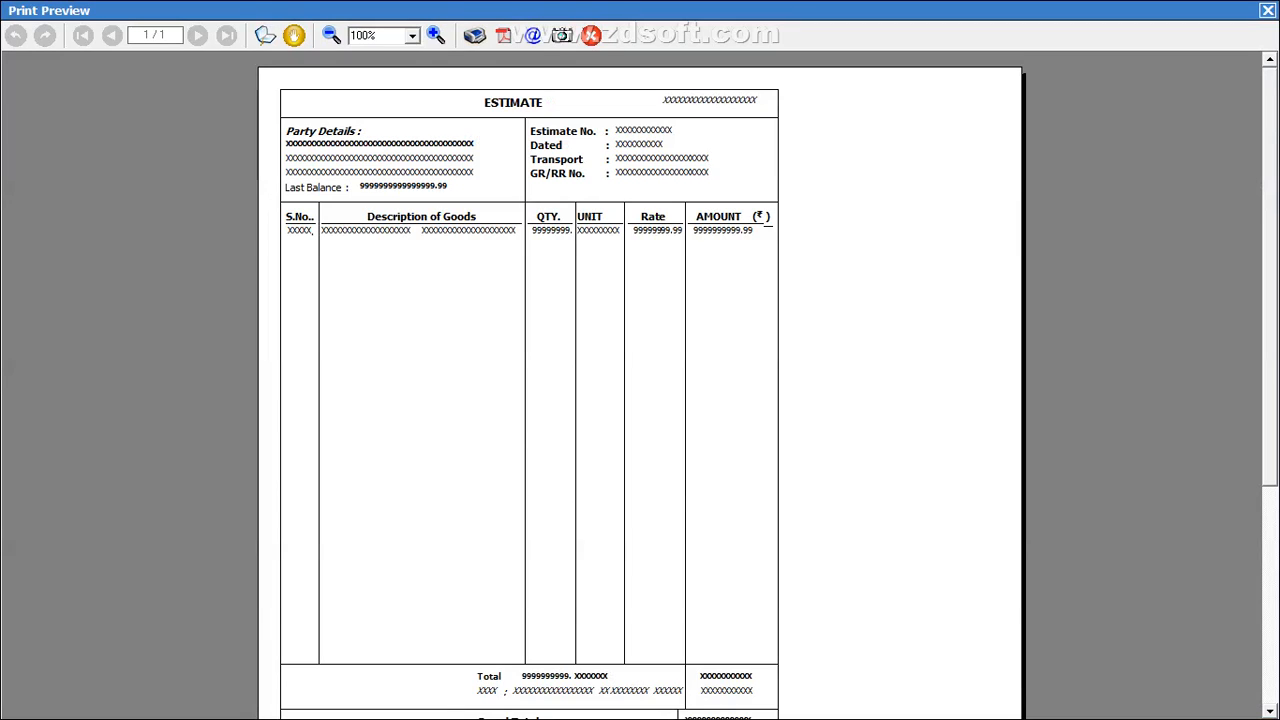
pyautogui.hotkey('alt', 'Tab')
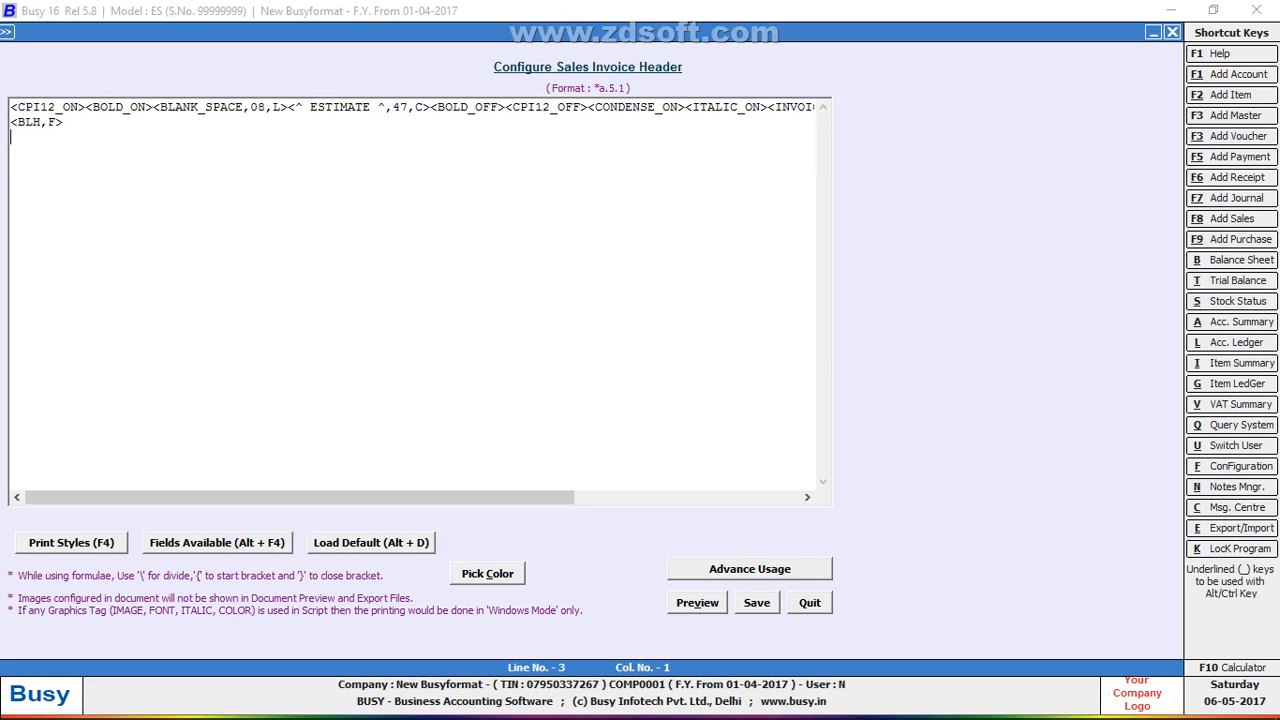
pyautogui.press('F4')
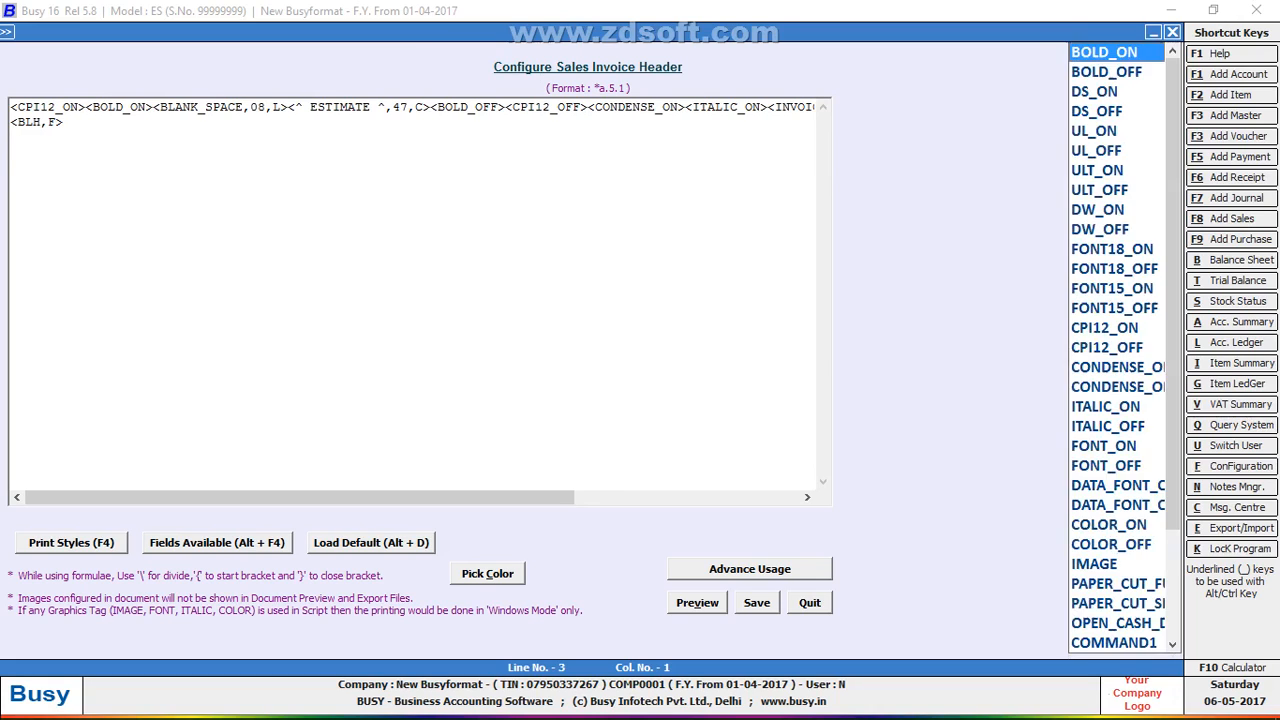
pyautogui.press('c')
pyautogui.press('Down')
pyautogui.press('Down')
pyautogui.press('Return')
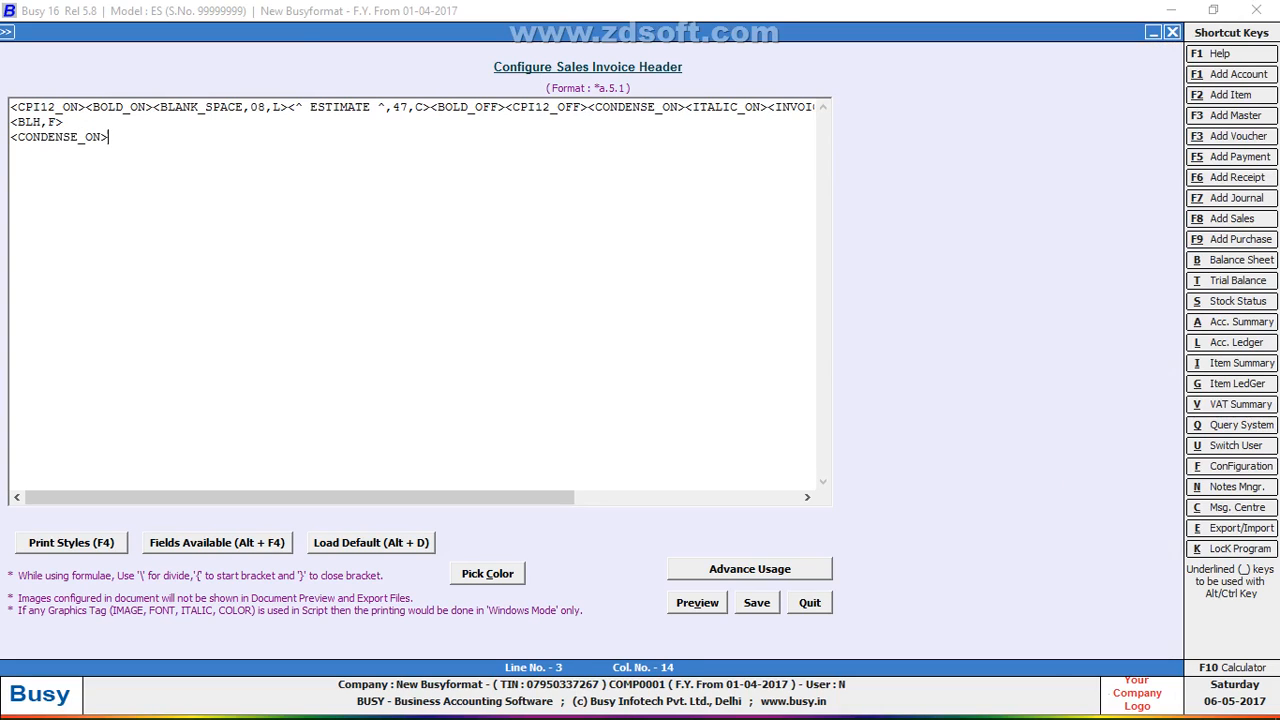
pyautogui.hotkey('alt', 'v')
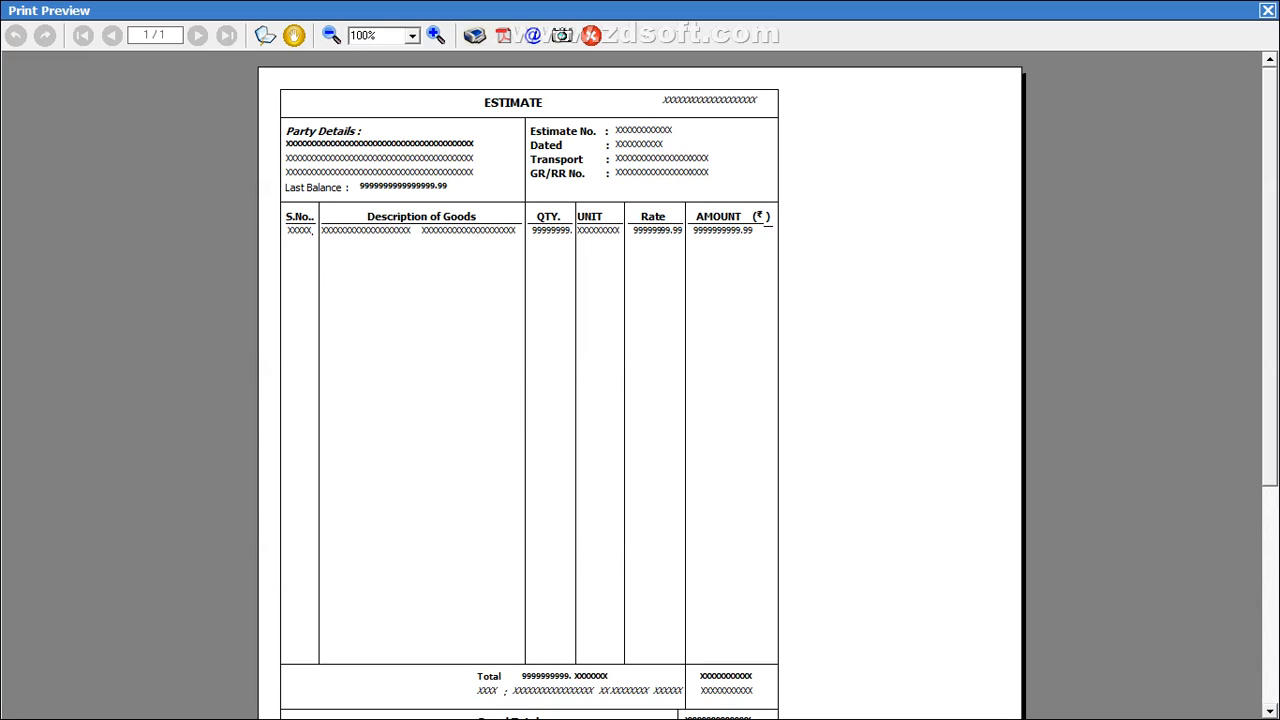
pyautogui.hotkey('alt', 'Tab')
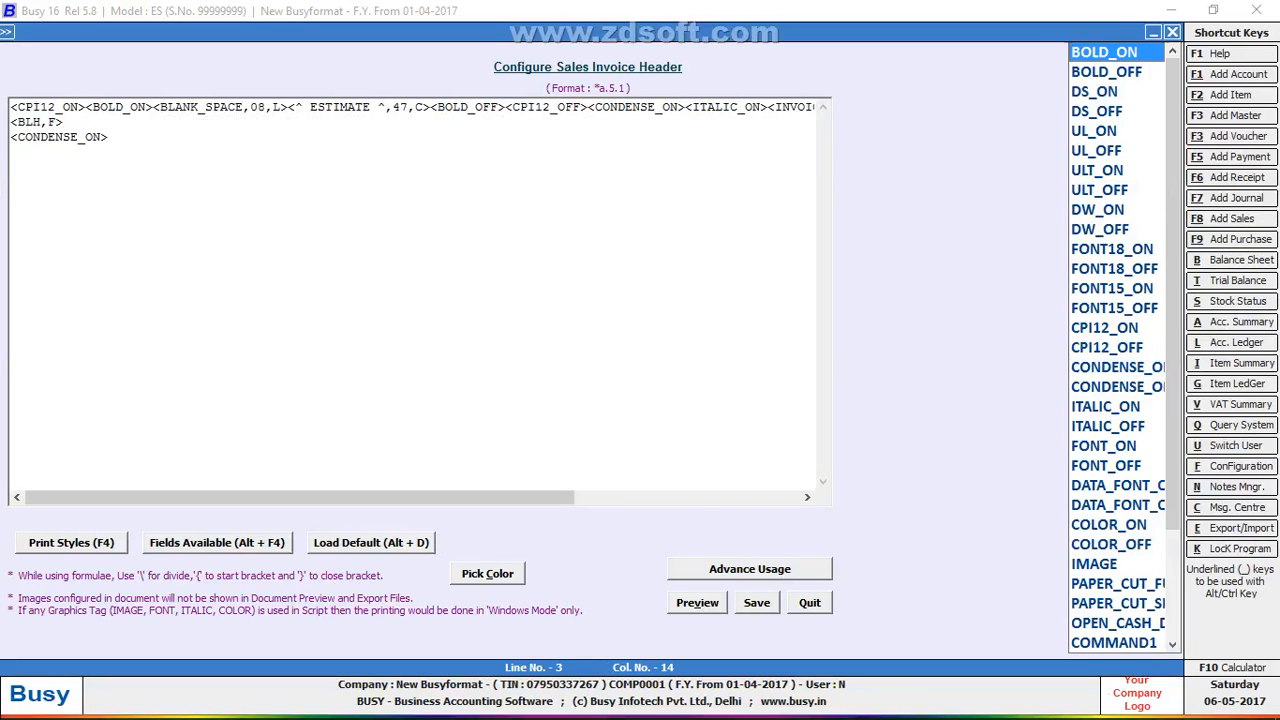
# Add the <BOLD_ON> and <ITALIC_ON> print styles after <CONDENSE_ON>, checking against the finished ESTIMATE layout.
pyautogui.press('Return')
pyautogui.press('i')
pyautogui.press('i')
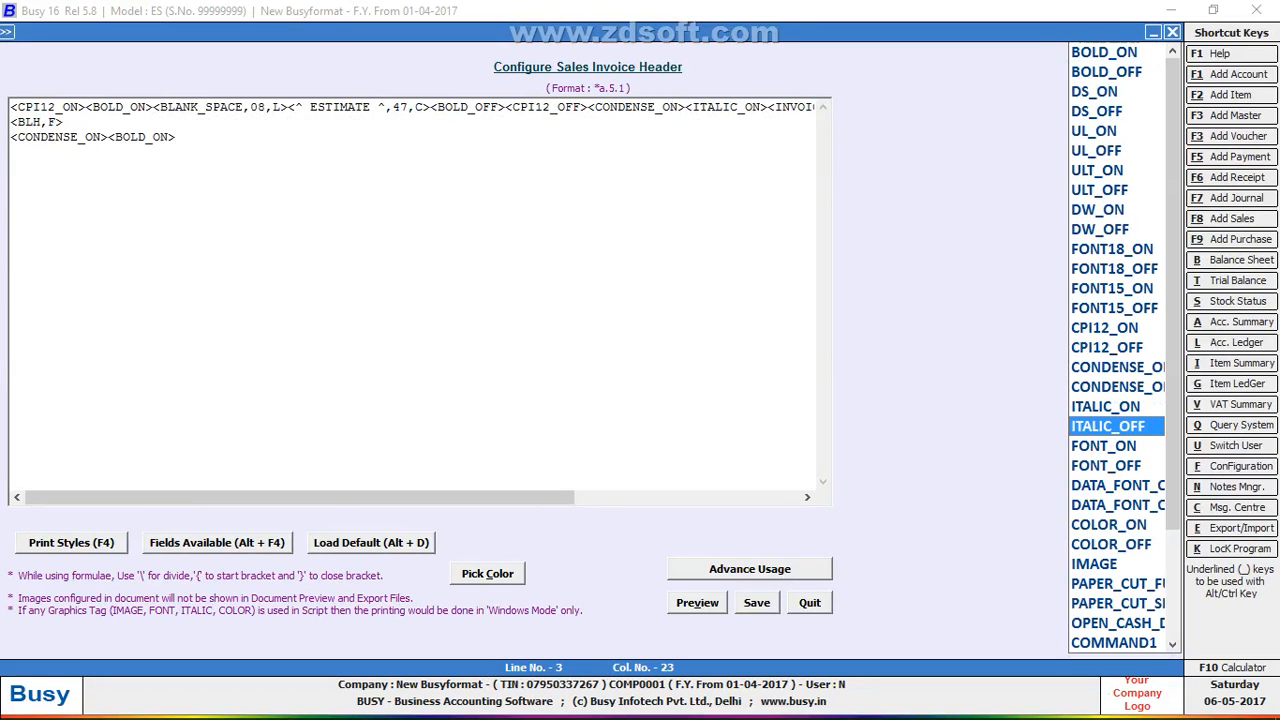
pyautogui.press('Up')
pyautogui.press('Return')
pyautogui.hotkey('alt', 'v')
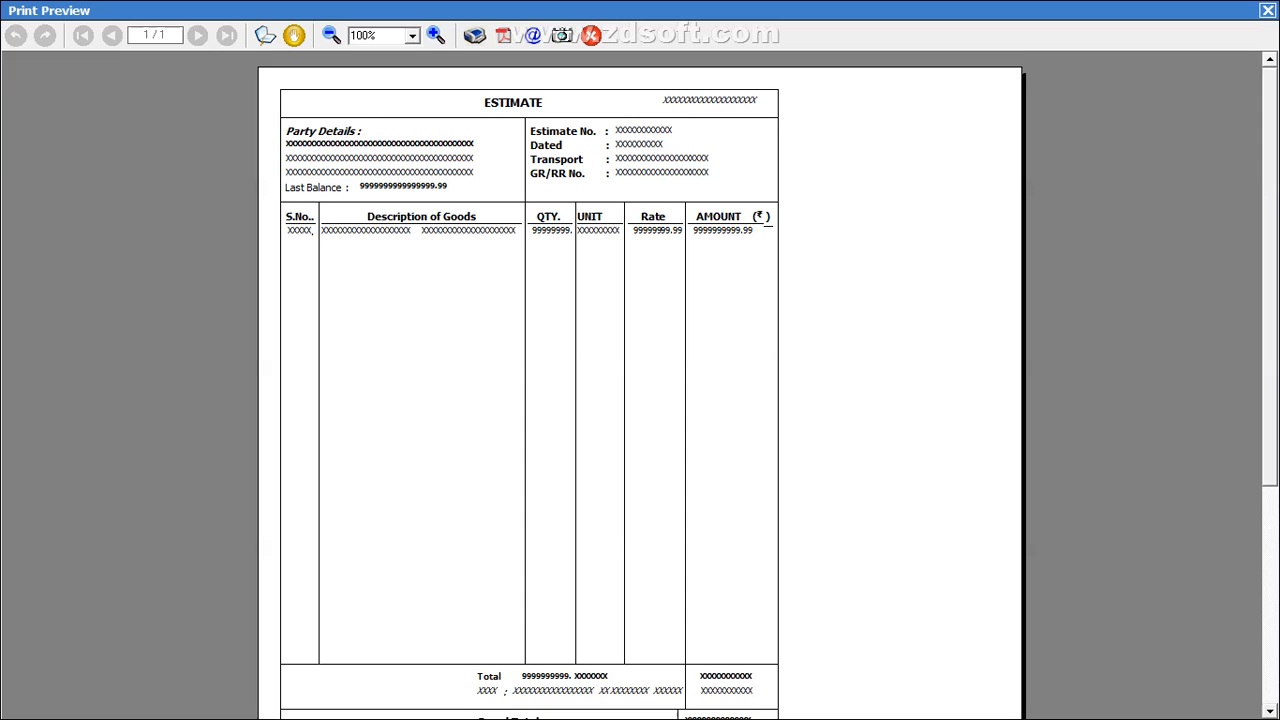
pyautogui.press('Escape')
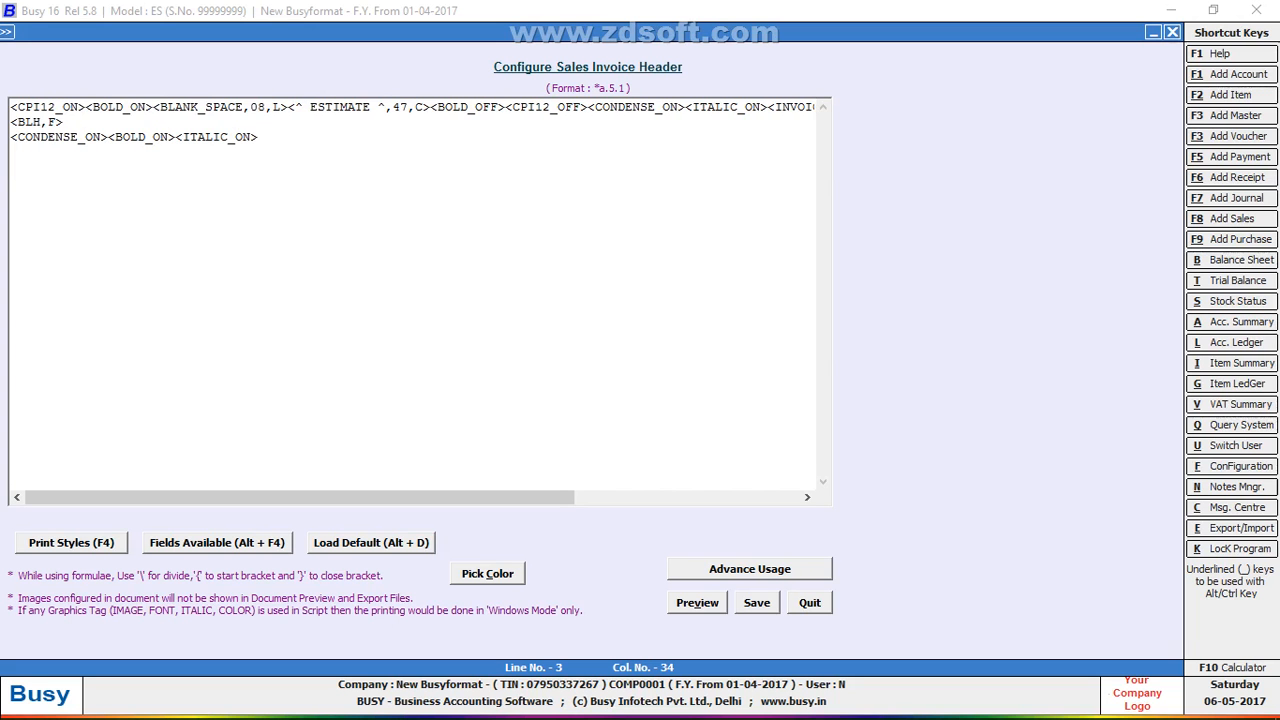
pyautogui.hotkey('alt', 'v')
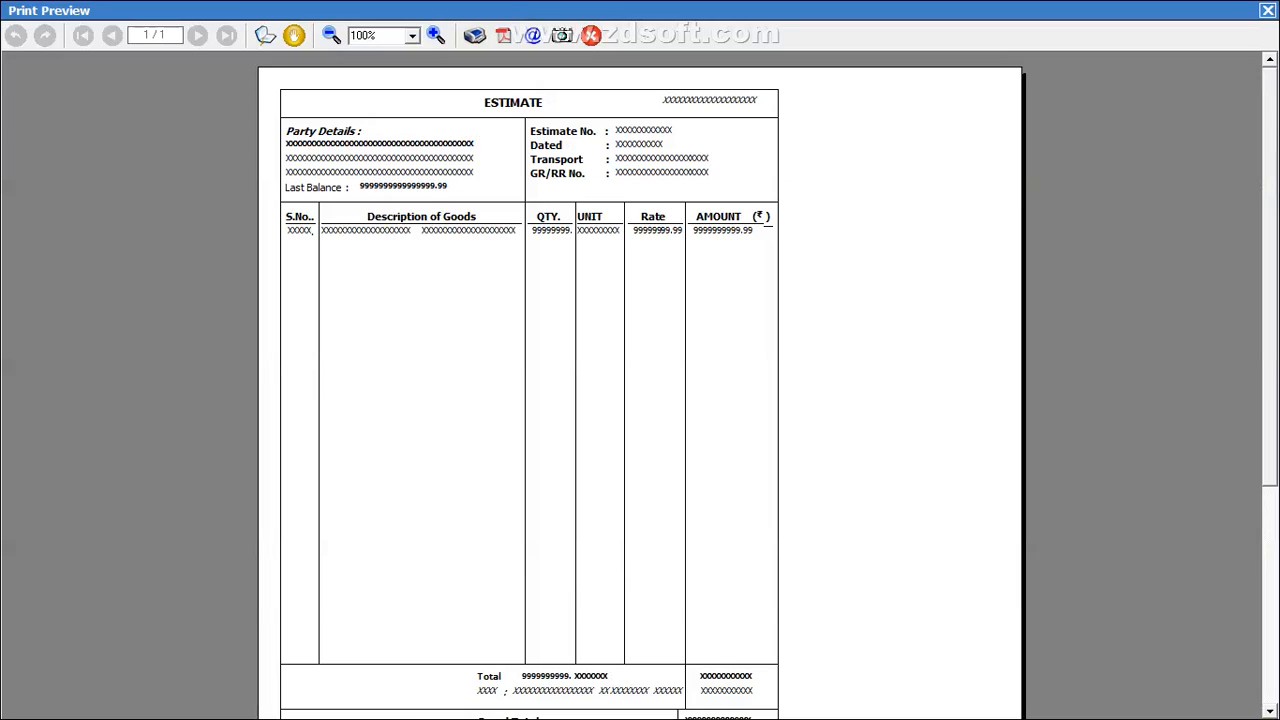
pyautogui.press('Escape')
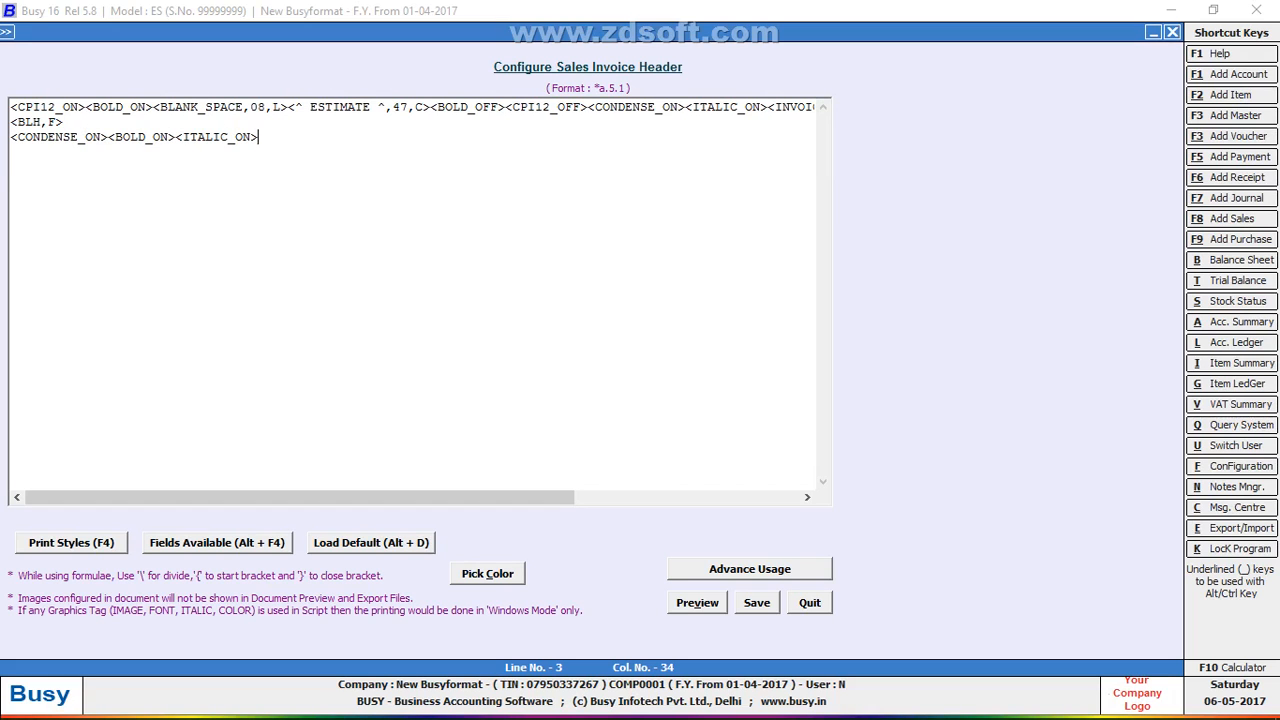
# Insert a STATIC_TEXT field after <ITALIC_ON> and replace its placeholder text with "Party Deatiles".
pyautogui.hotkey('alt', 'F4')
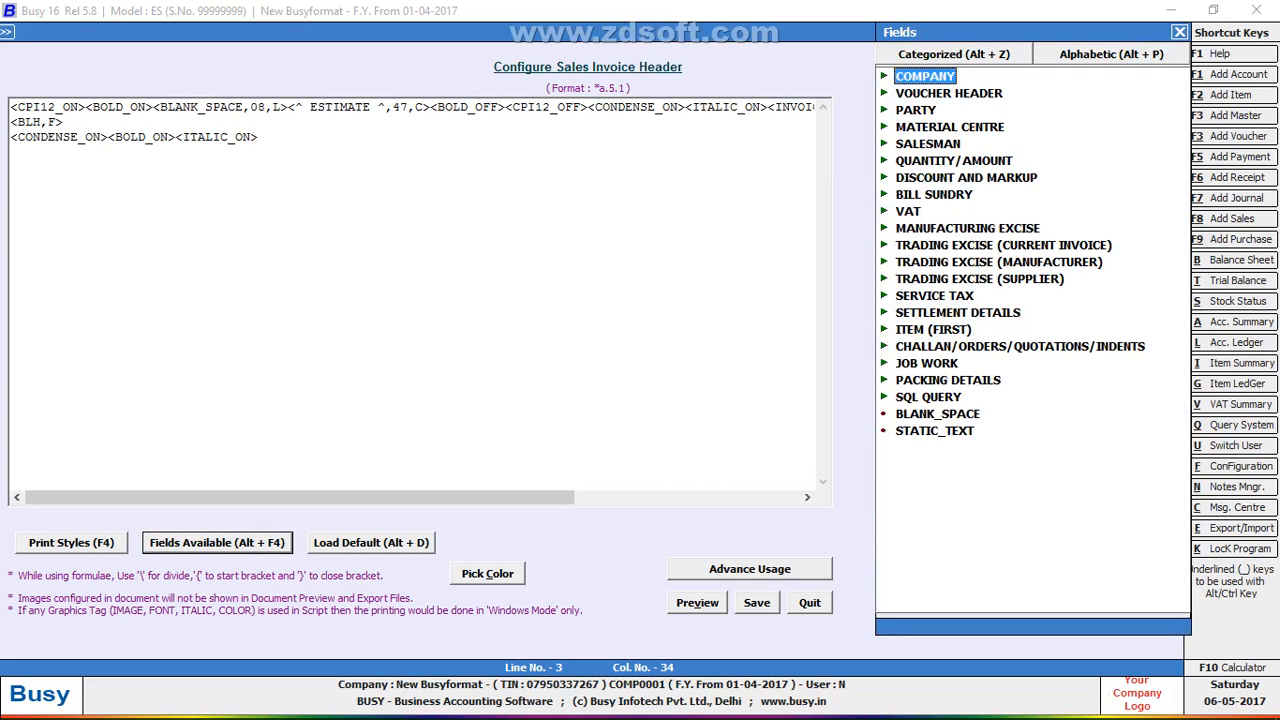
pyautogui.press('End')
pyautogui.press('Return')
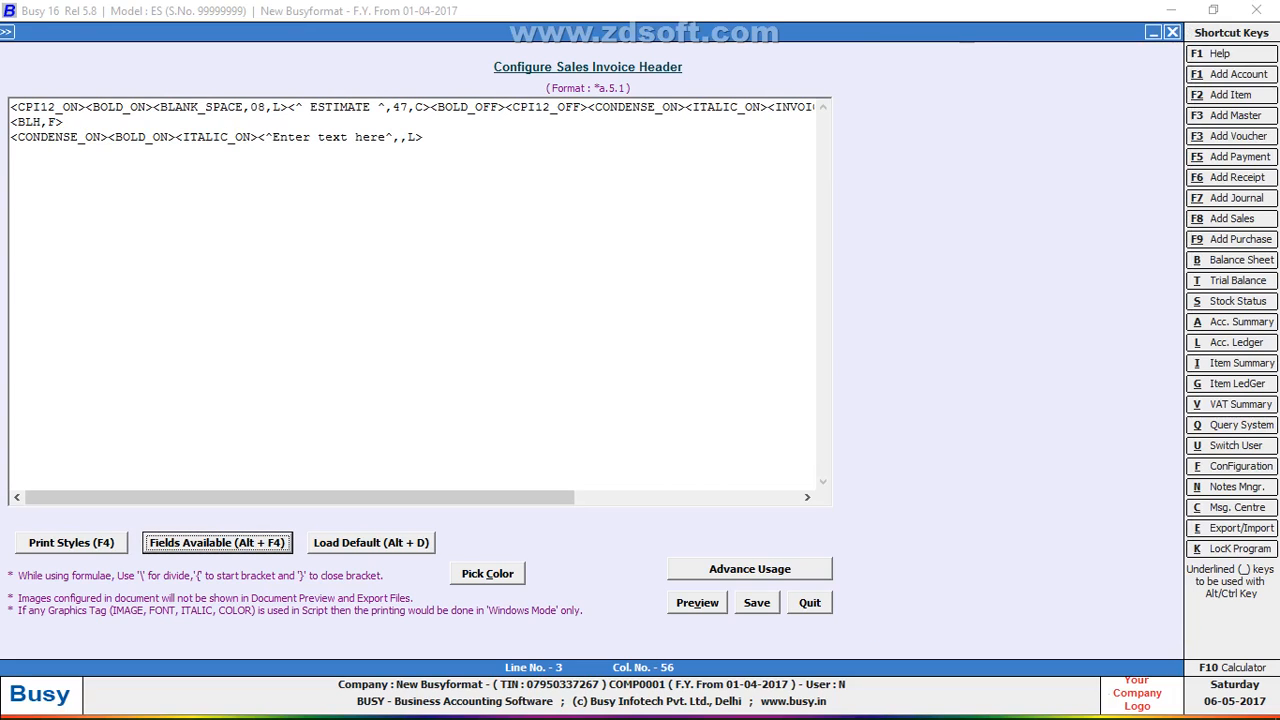
pyautogui.click(386, 137)
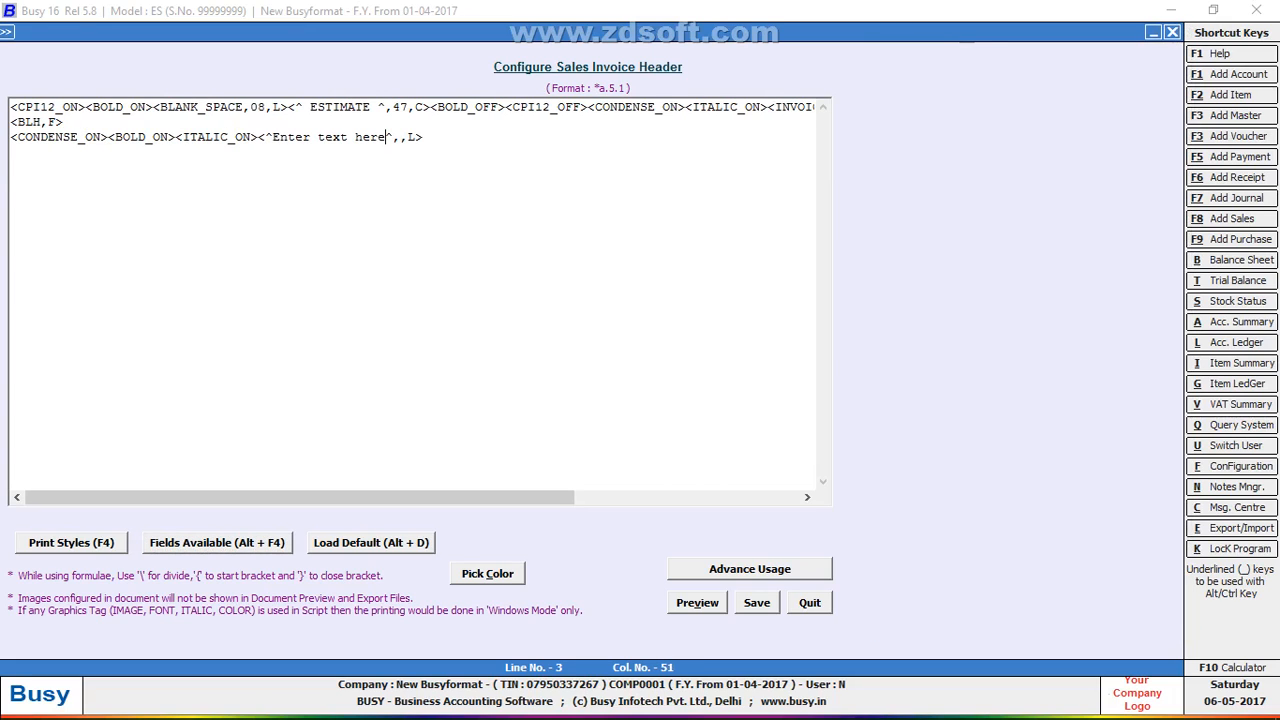
pyautogui.press('BackSpace')
pyautogui.press('BackSpace')
pyautogui.press('BackSpace')
pyautogui.press('BackSpace')
pyautogui.press('BackSpace')
pyautogui.press('BackSpace')
pyautogui.press('BackSpace')
pyautogui.press('BackSpace')
pyautogui.press('BackSpace')
pyautogui.press('BackSpace')
pyautogui.press('BackSpace')
pyautogui.press('BackSpace')
pyautogui.press('BackSpace')
pyautogui.press('BackSpace')
pyautogui.press('BackSpace')
pyautogui.write('P')
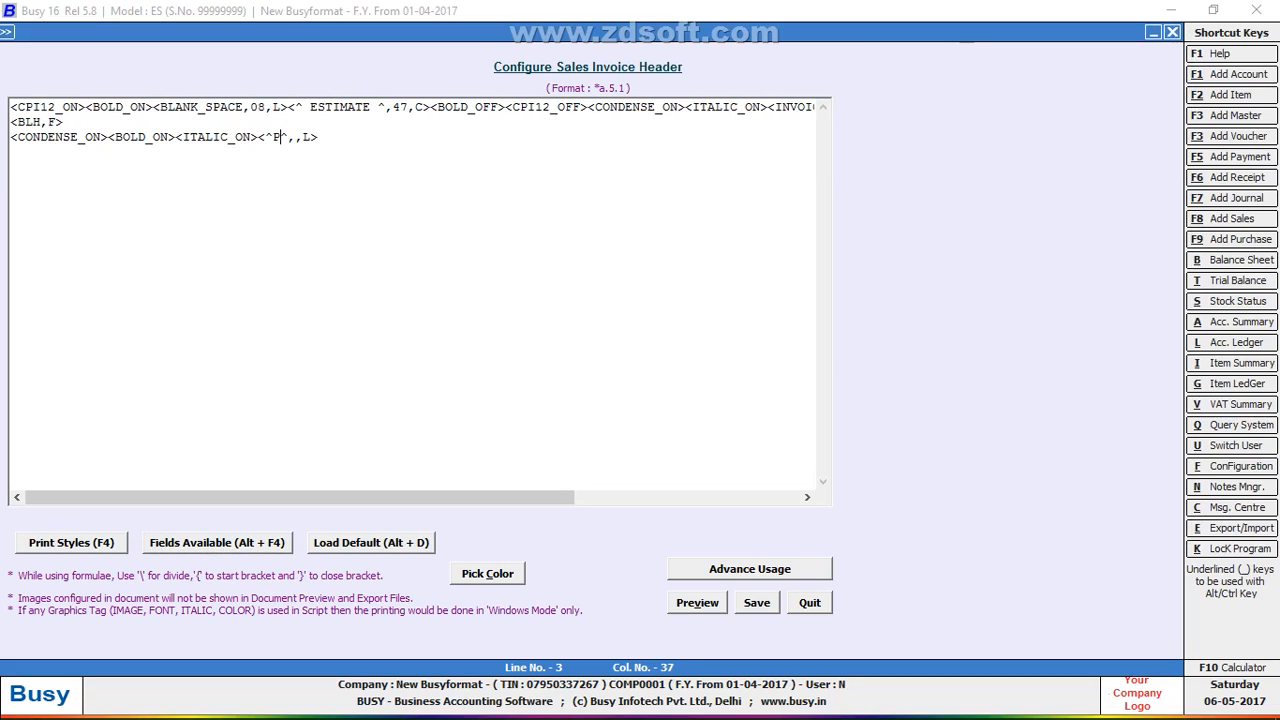
pyautogui.write('arty Deatiles')
# Set the "Party Deatiles" text width to 47 and add <ITALIC_OFF> after the field.
pyautogui.hotkey('alt', 'v')
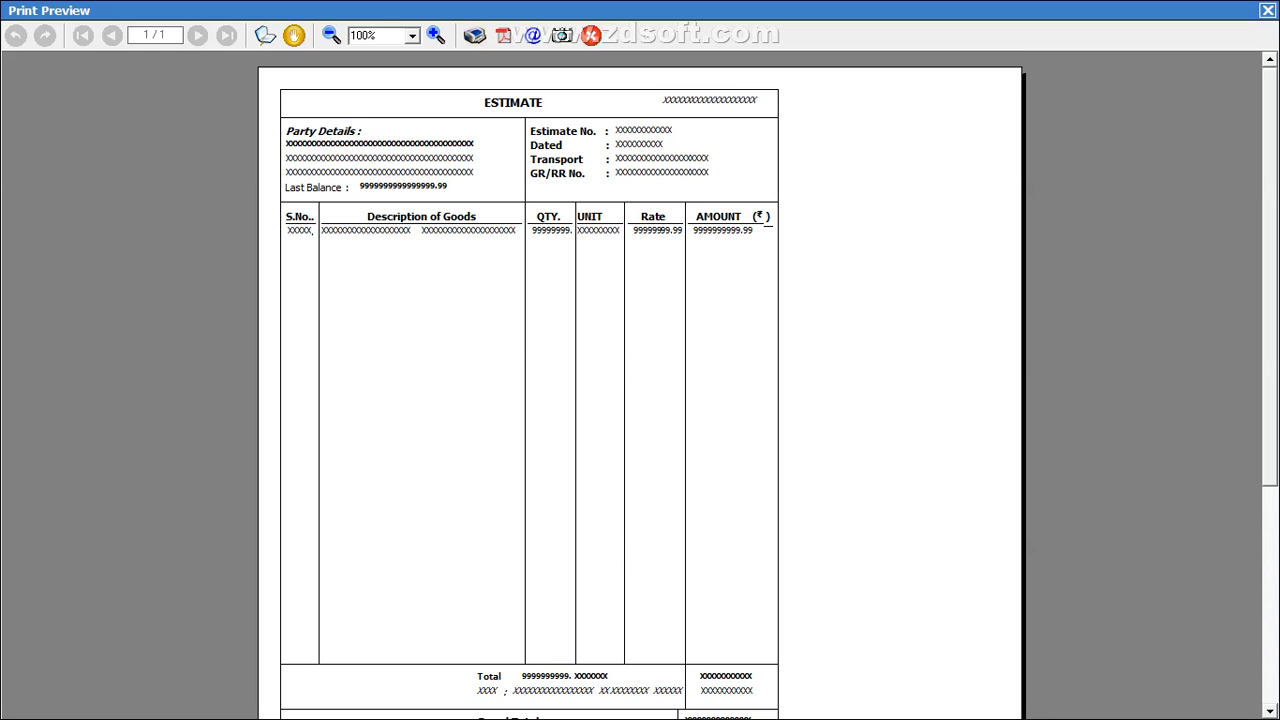
pyautogui.press('Escape')
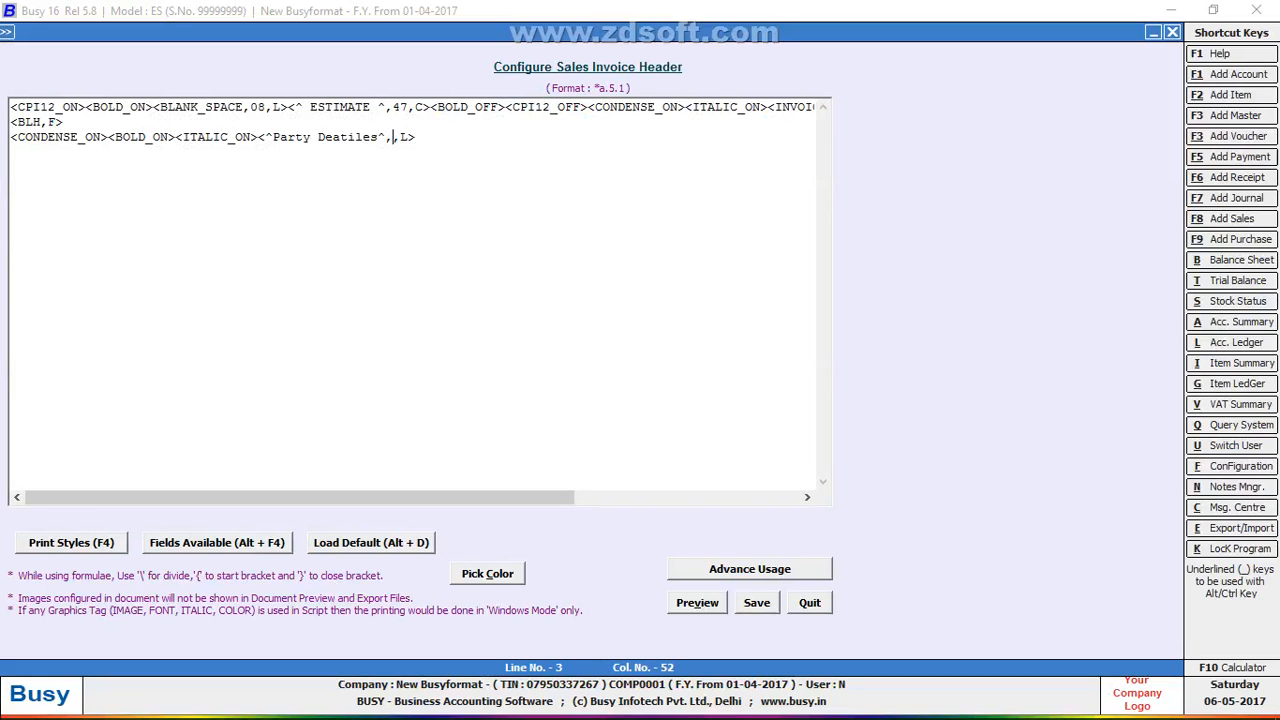
pyautogui.write('47')
pyautogui.press('End')
pyautogui.press('F4')
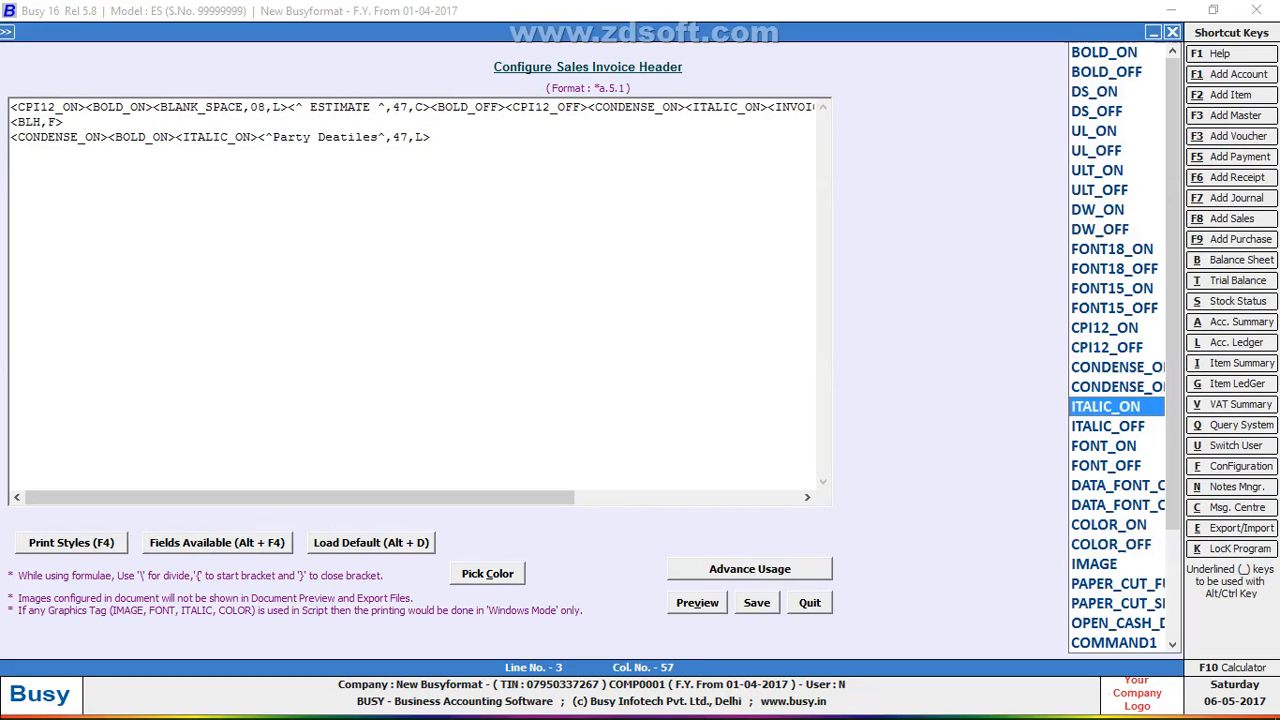
pyautogui.press('Down')
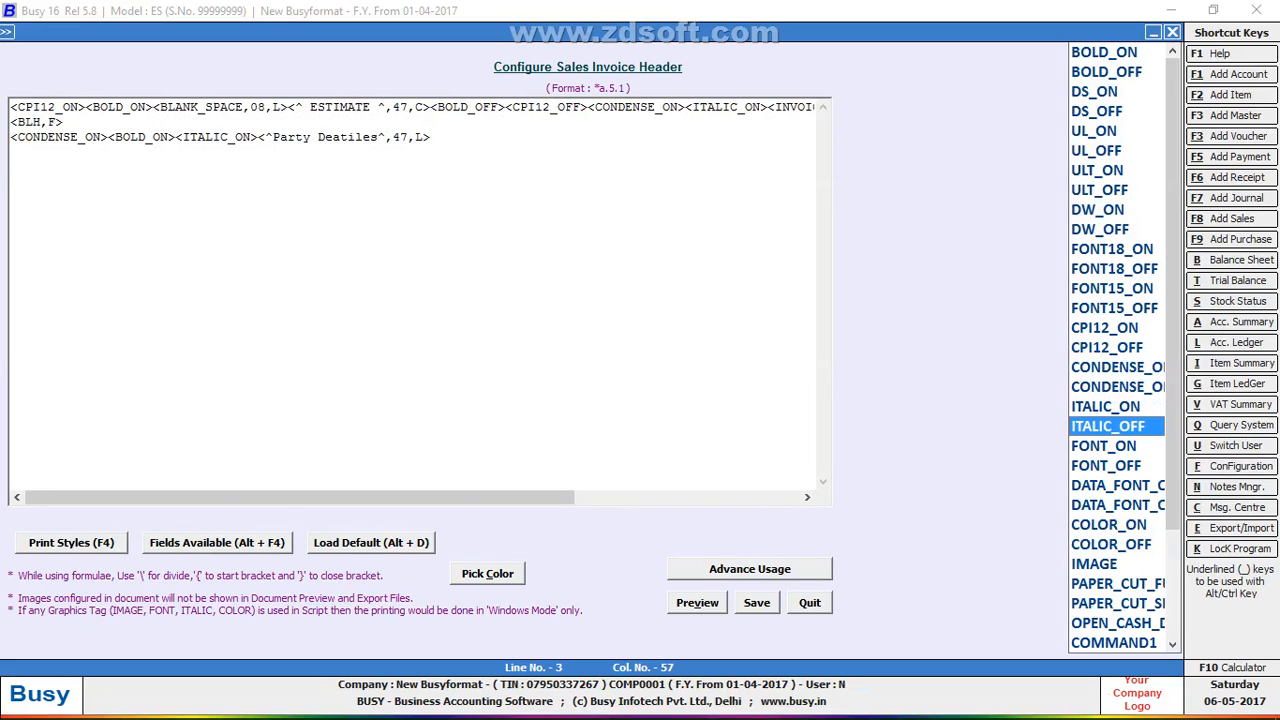
pyautogui.press('Return')
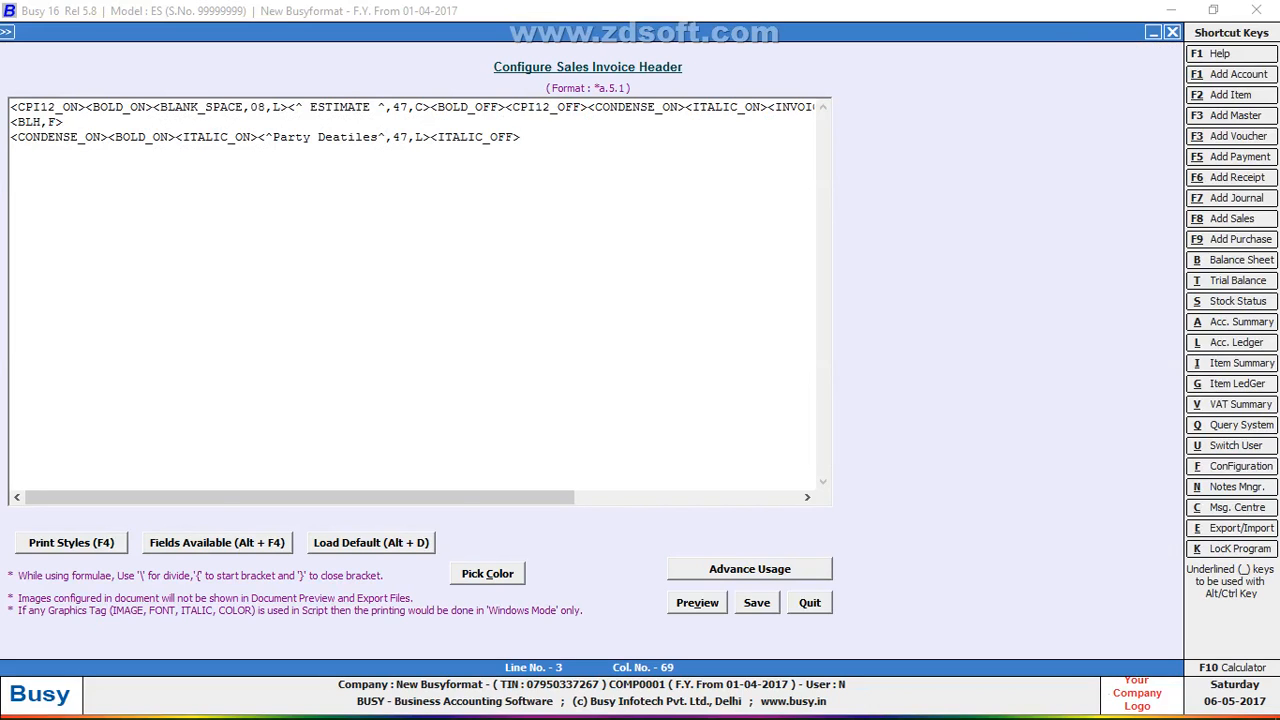
# Add the <BOLD_ON> print style after <ITALIC_OFF> at the end of line 3.
pyautogui.press('F4')
pyautogui.click(213, 137)
pyautogui.write('b')
pyautogui.press('BackSpace')
pyautogui.press('End')
pyautogui.press('F4')
pyautogui.press('b')
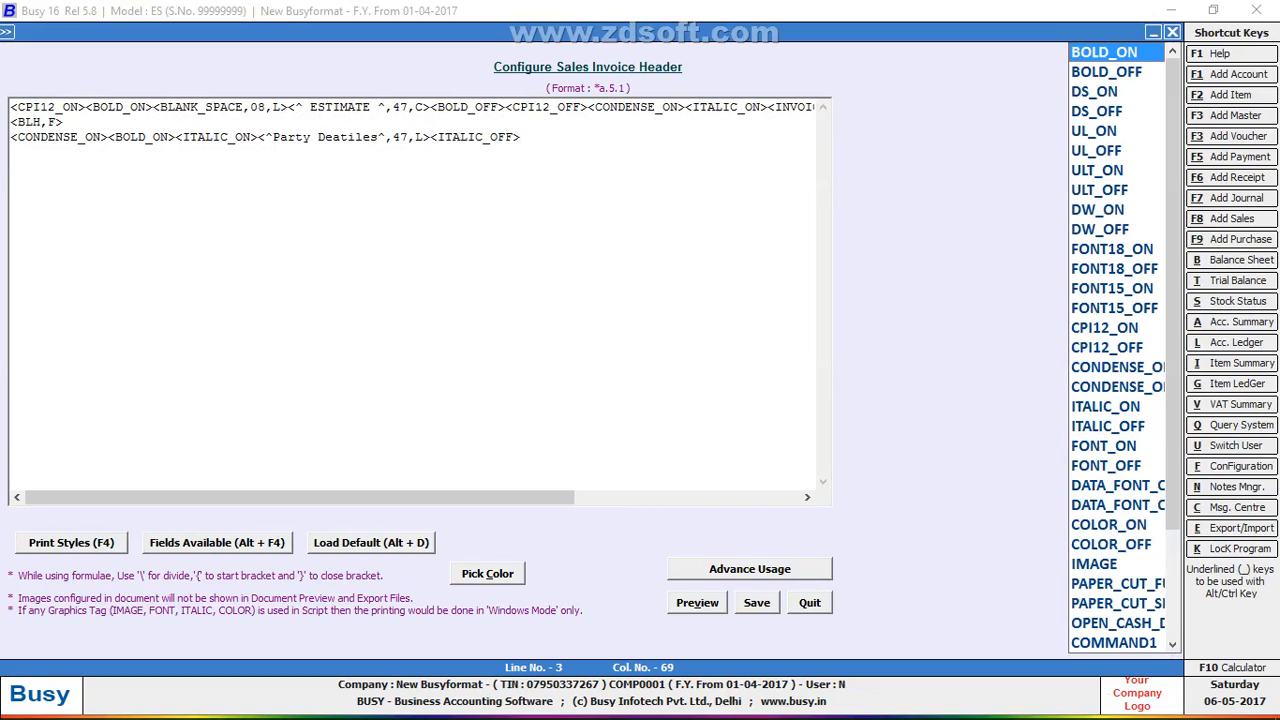
pyautogui.press('Return')
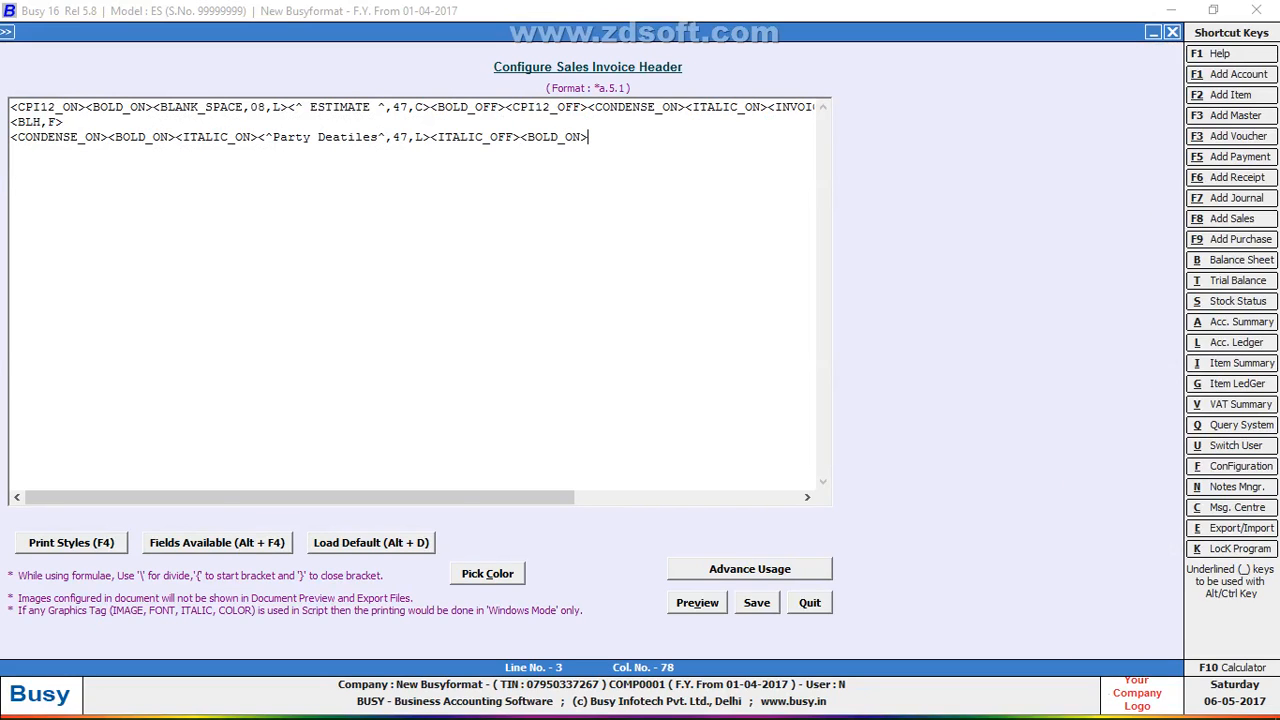
# Insert the <CONDENSE_OFF> print style within the <ITALIC_OFF> tag on line 3 and try to preview the layout.
pyautogui.click(490, 137)
pyautogui.press('F4')
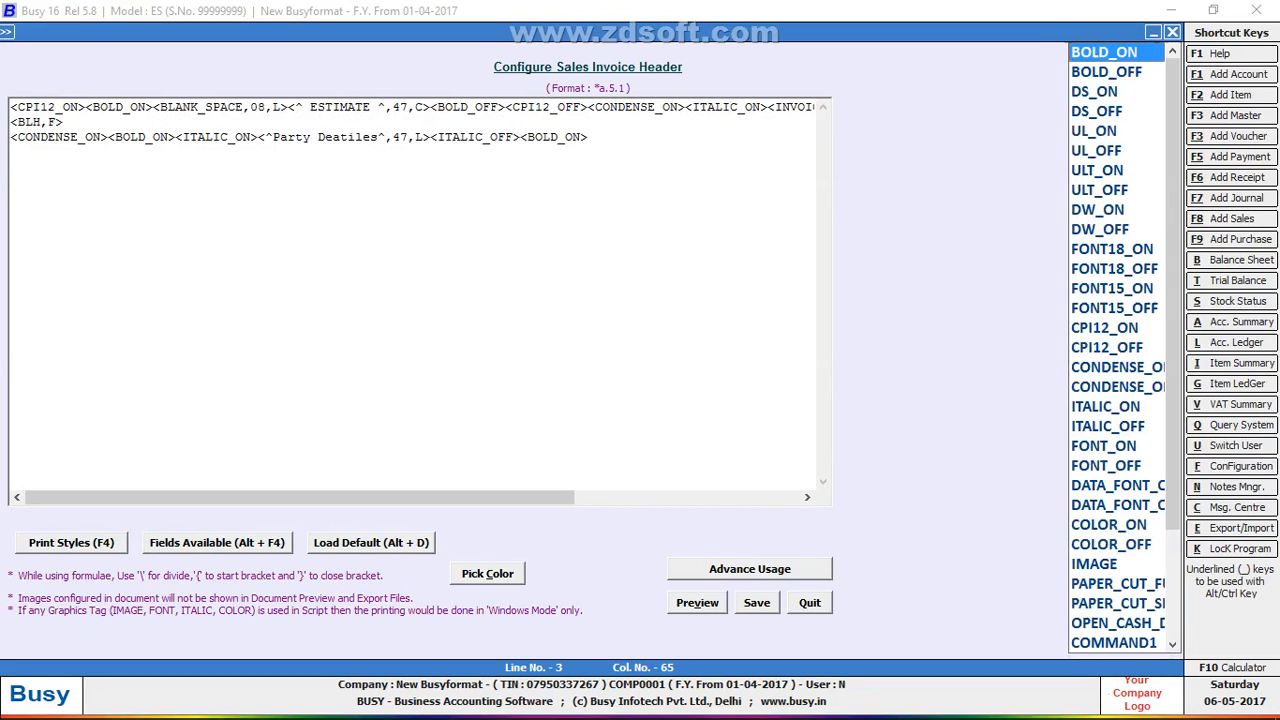
pyautogui.press('c')
pyautogui.press('Down')
pyautogui.press('Down')
pyautogui.press('Down')
pyautogui.press('Return')
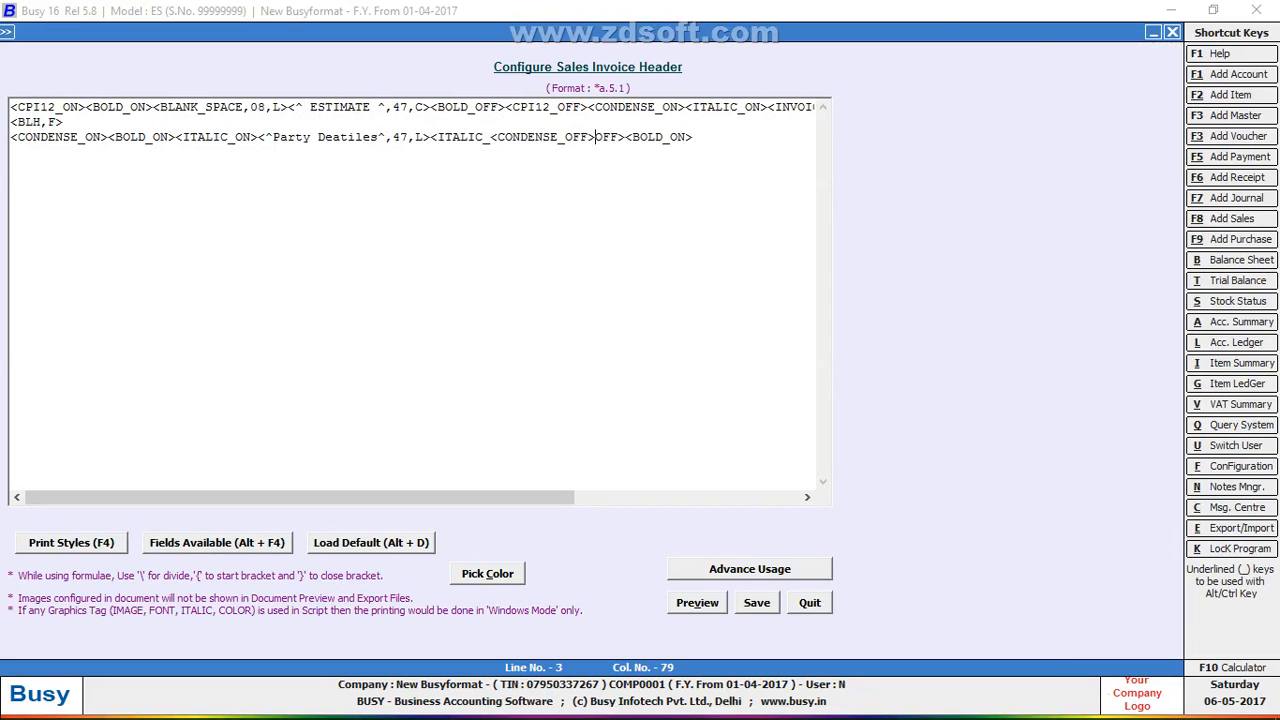
pyautogui.hotkey('alt', 'v')
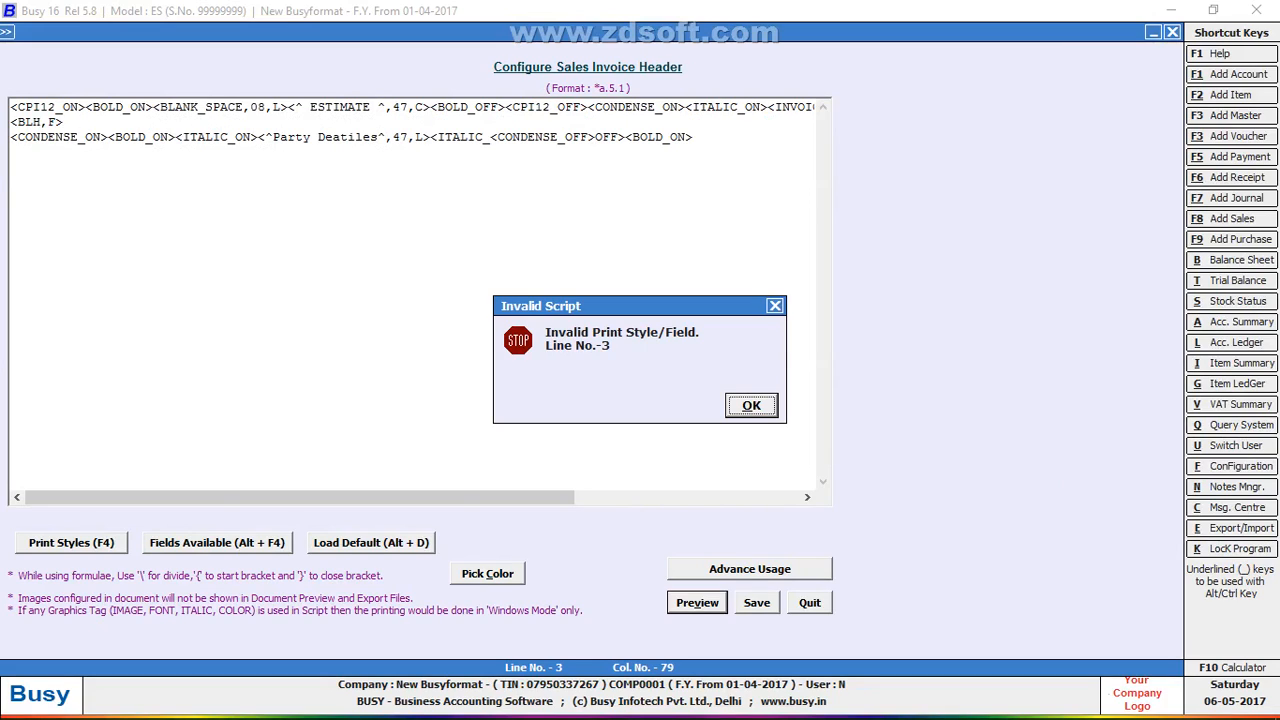
pyautogui.press('Return')
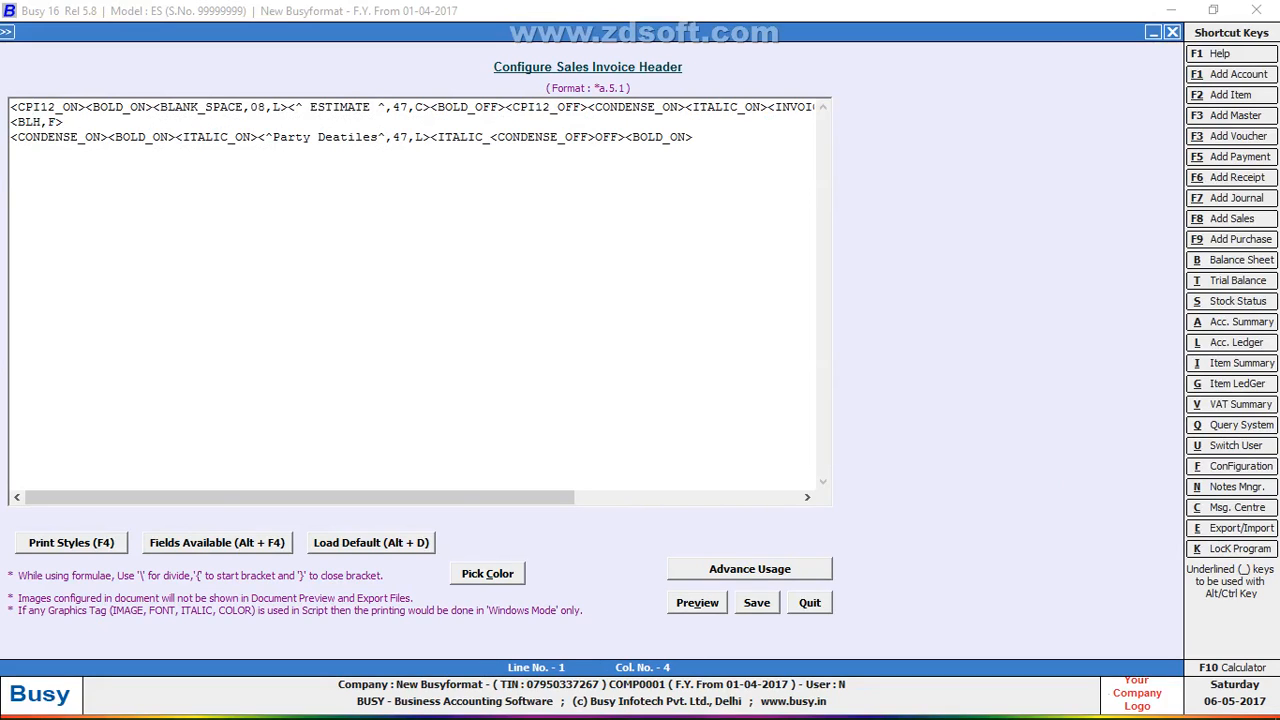
# Complete the broken italic tag as <ITALIC_off> before <CONDENSE_OFF> and try to preview the layout.
pyautogui.click(490, 137)
pyautogui.write('off')
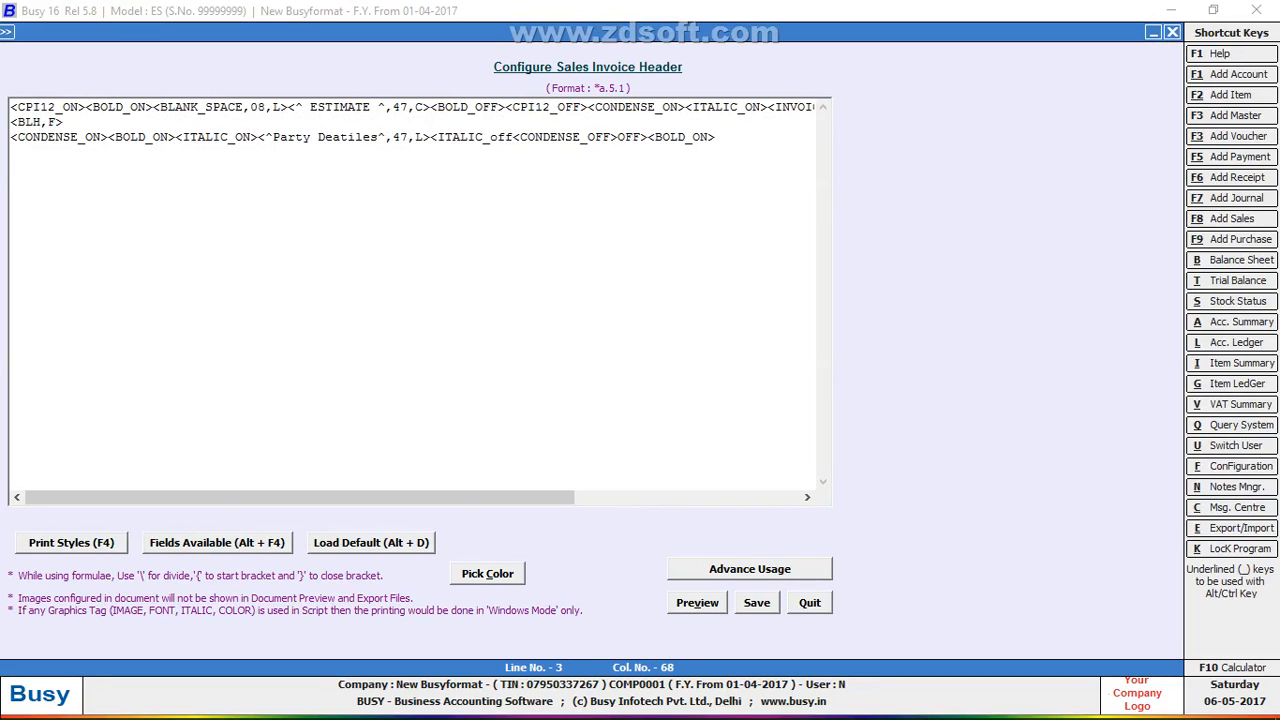
pyautogui.write('>')
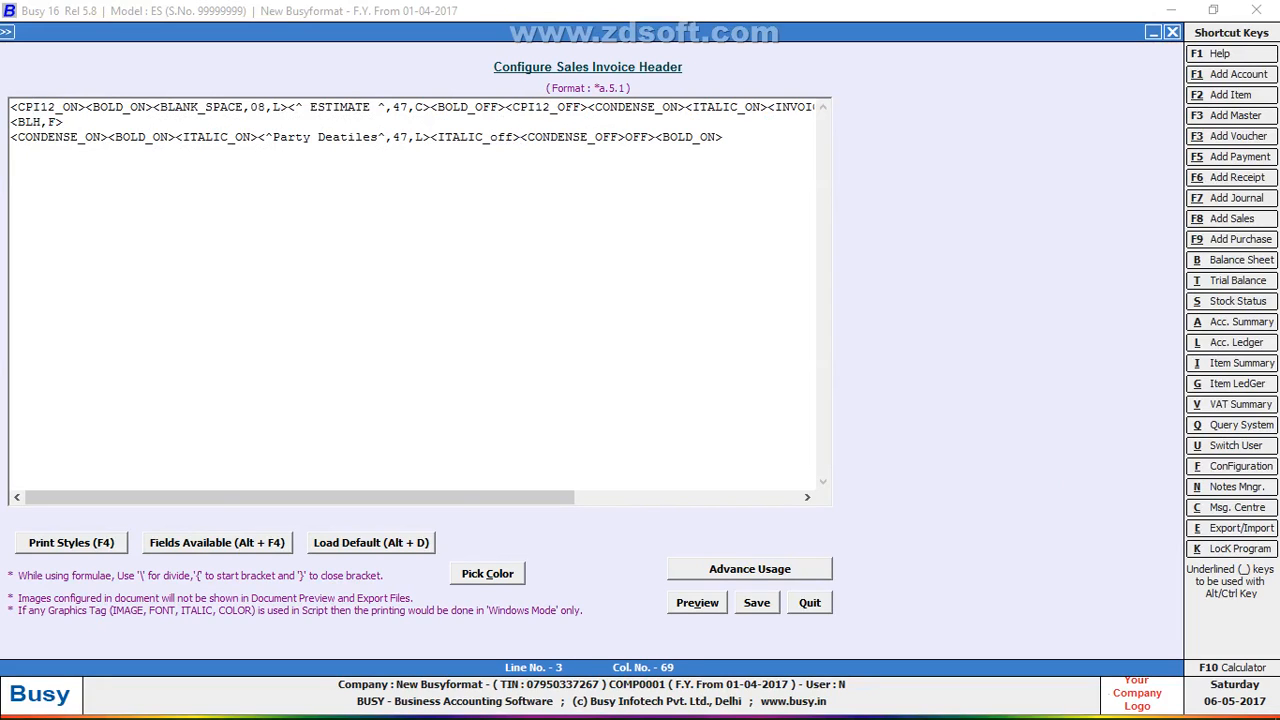
pyautogui.hotkey('alt', 'v')
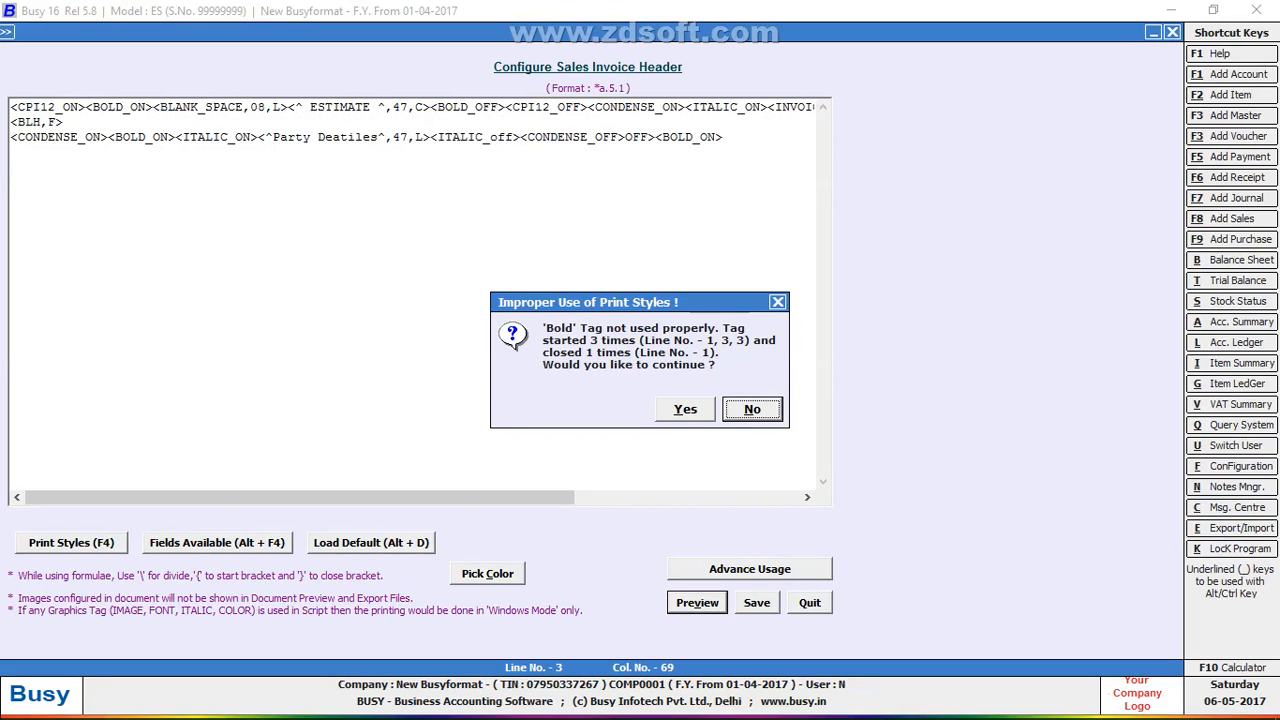
pyautogui.press('Return')
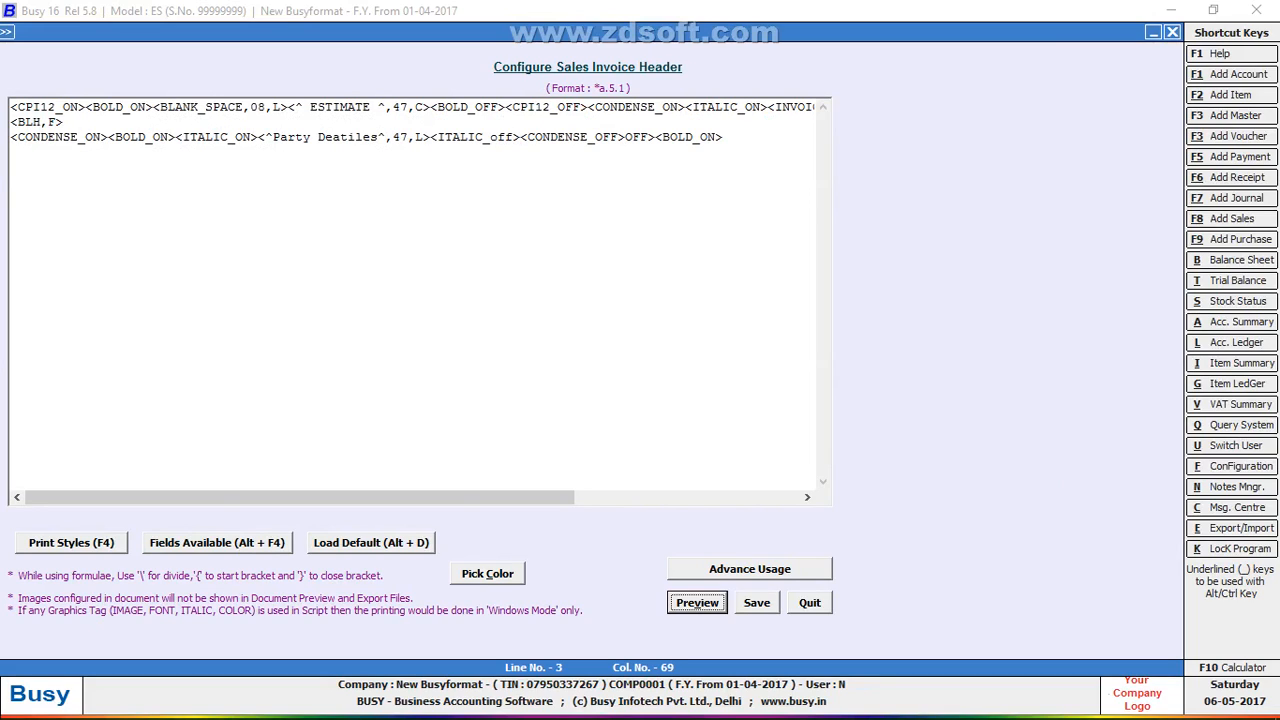
# Move the last <BOLD_ON> tag between <ITALIC_off> and <CONDENSE_OFF>, and try to save the configuration.
pyautogui.moveTo(663, 137); pyautogui.dragTo(724, 137)
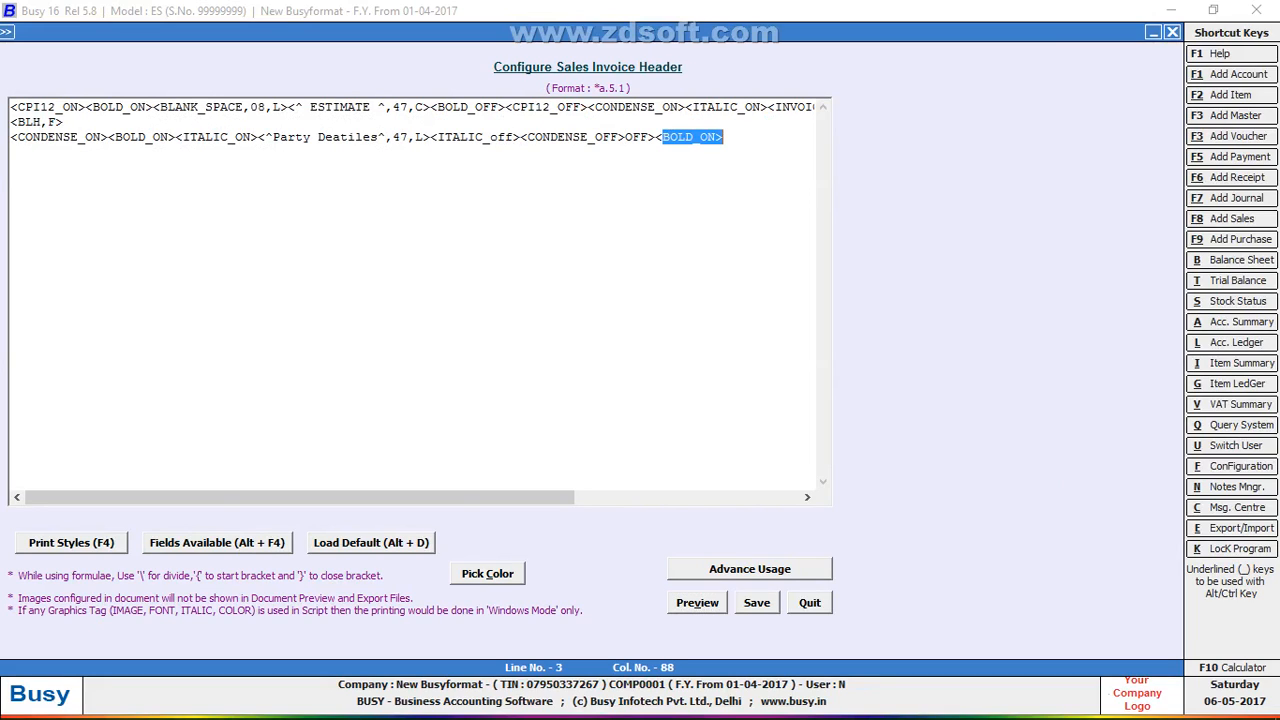
pyautogui.doubleClick(656, 137)
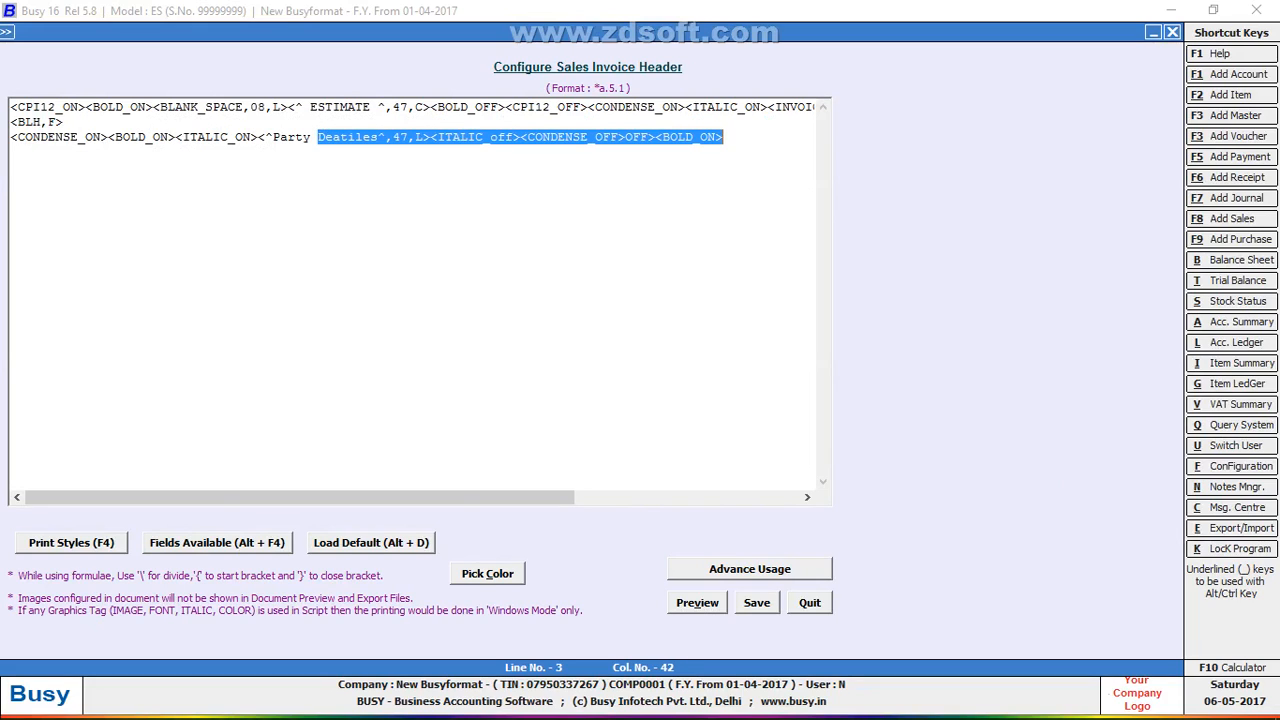
pyautogui.moveTo(727, 137); pyautogui.dragTo(656, 137)
pyautogui.hotkey('ctrl', 'c')
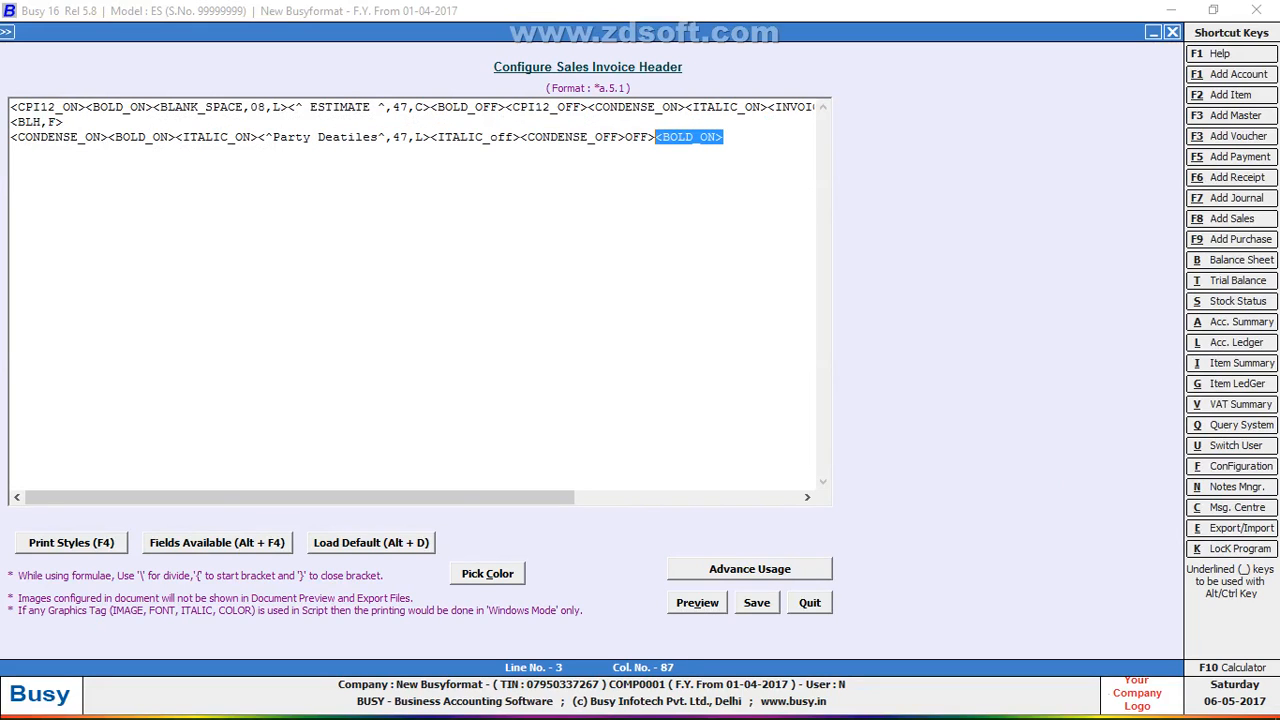
pyautogui.press('Delete')
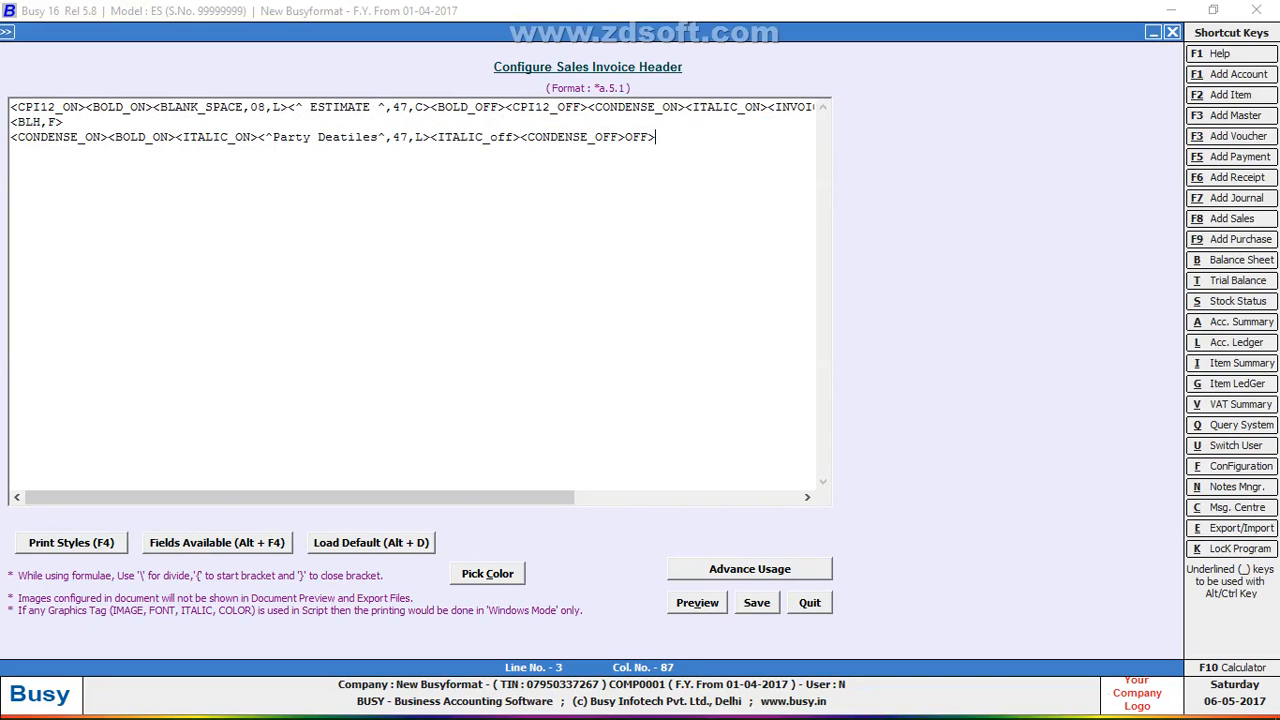
pyautogui.click(520, 137)
pyautogui.hotkey('ctrl', 'v')
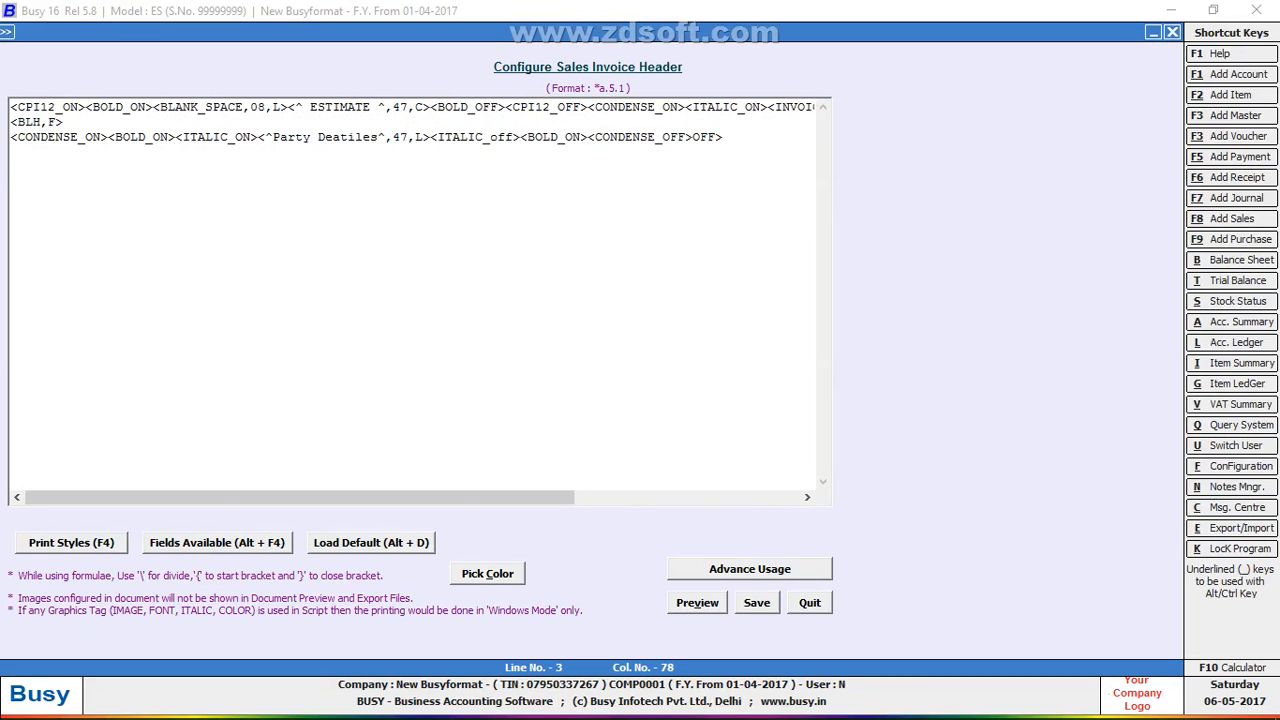
pyautogui.press('F2')
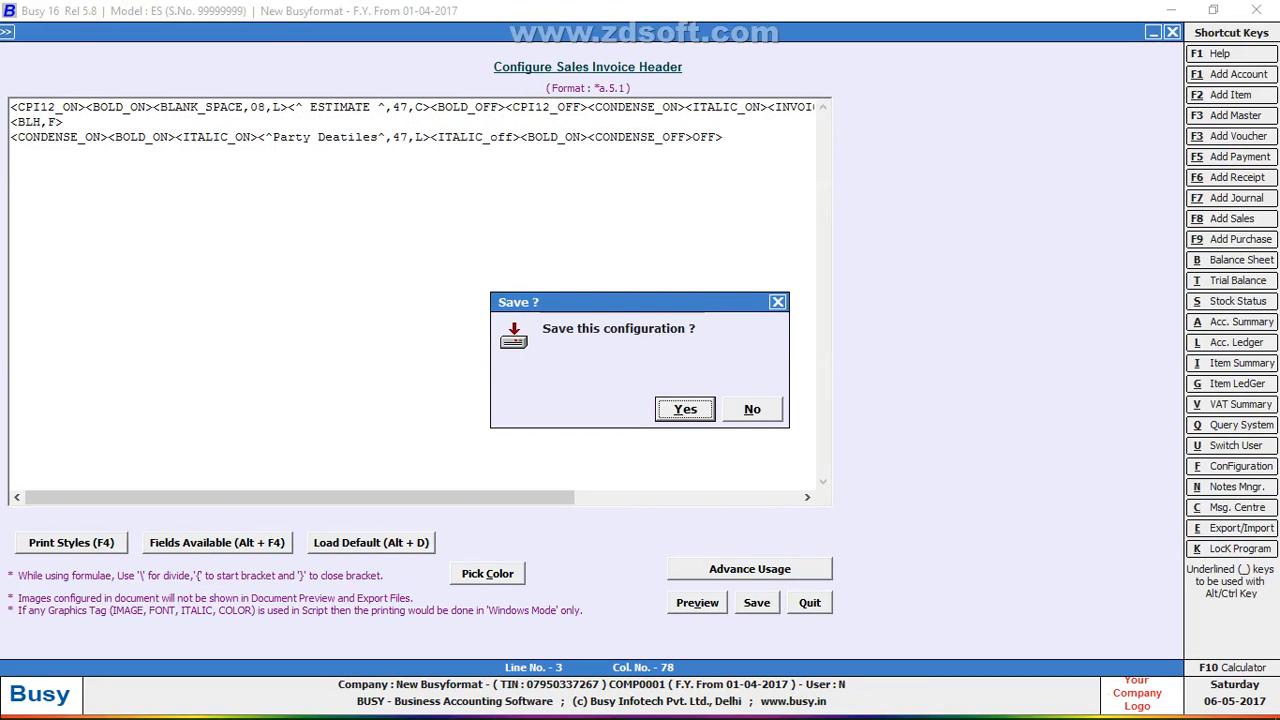
pyautogui.press('Return')
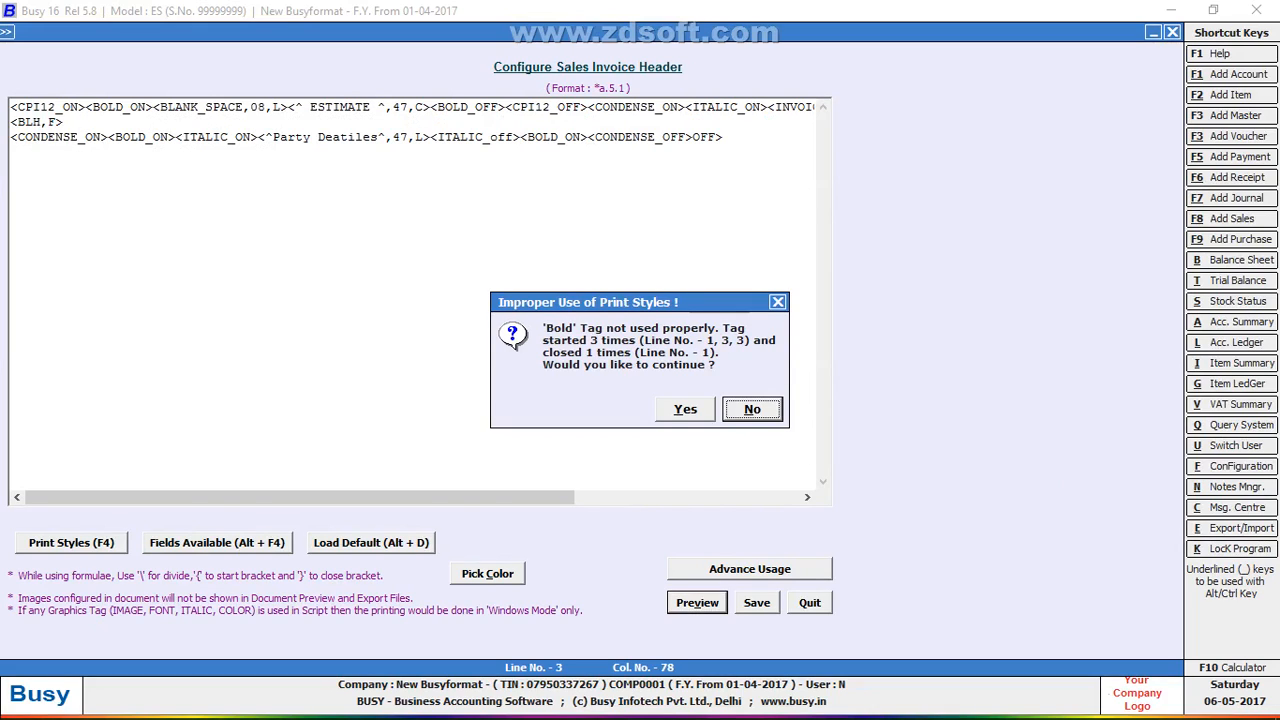
pyautogui.press('Return')
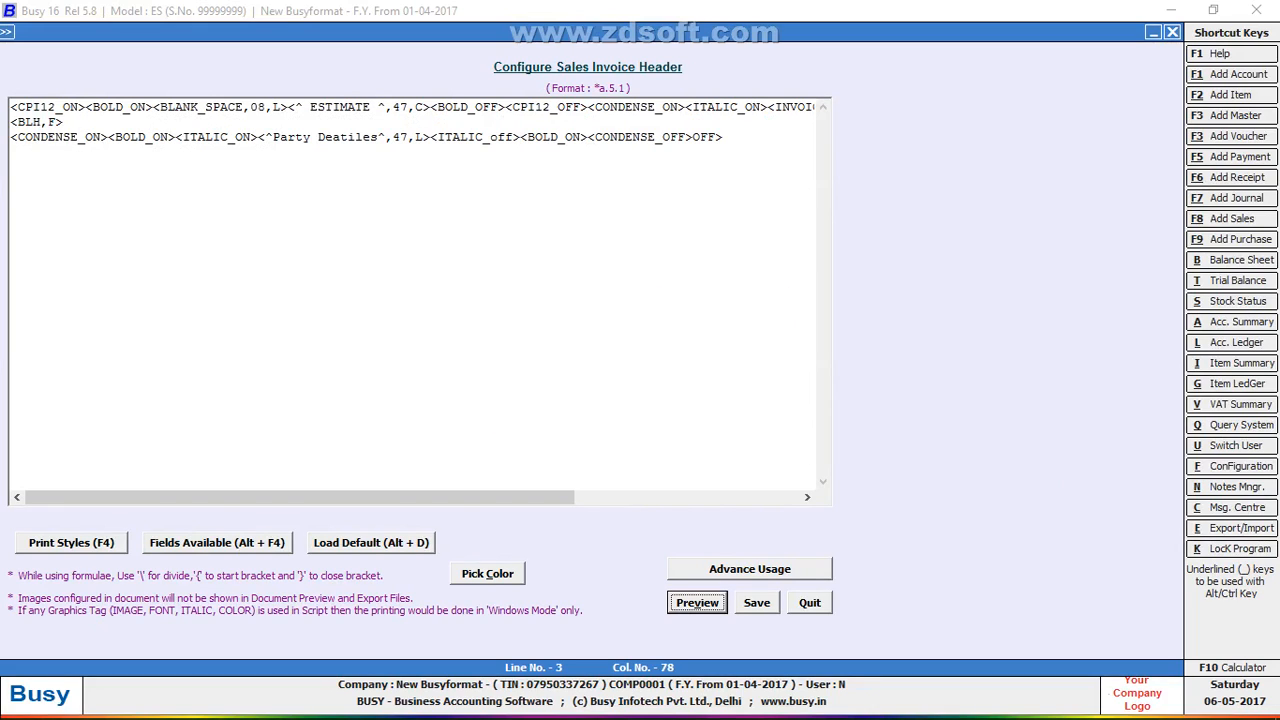
# Change the second <BOLD_ON> on line 3 to <BOLD_Off> and try to preview the layout.
pyautogui.click(581, 137)
pyautogui.press('BackSpace')
pyautogui.write('ff')
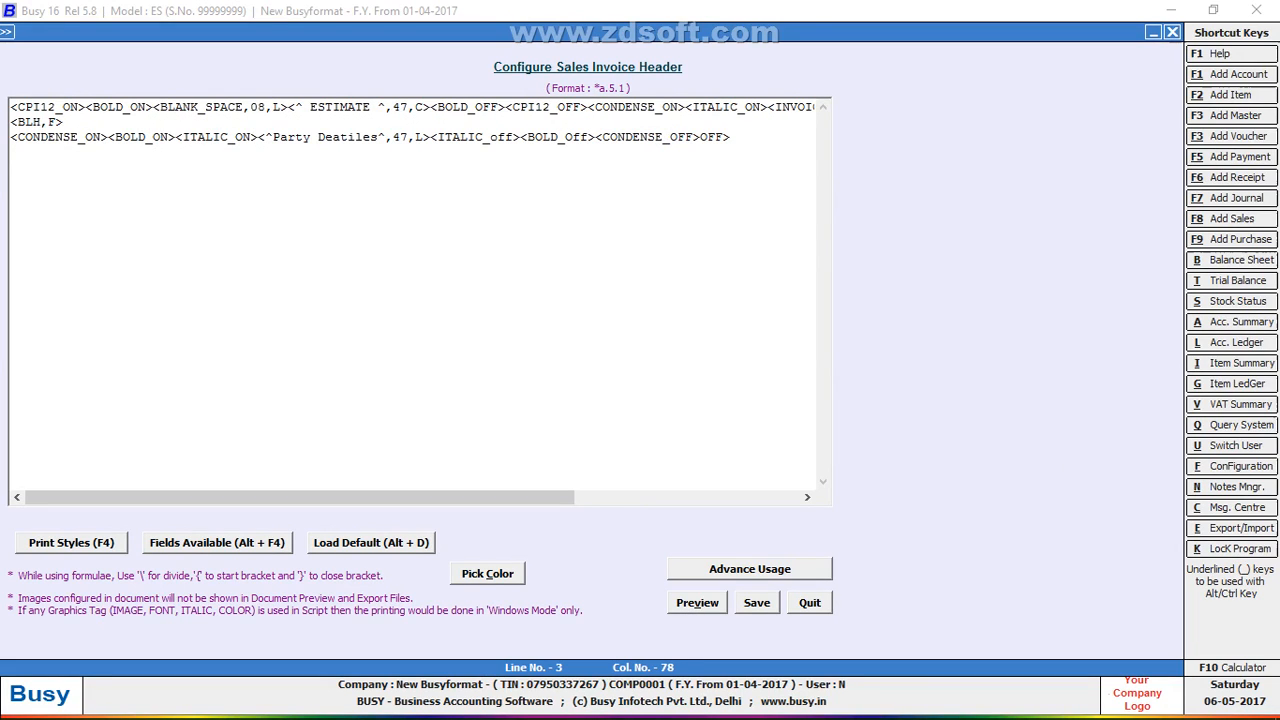
pyautogui.hotkey('alt', 'v')
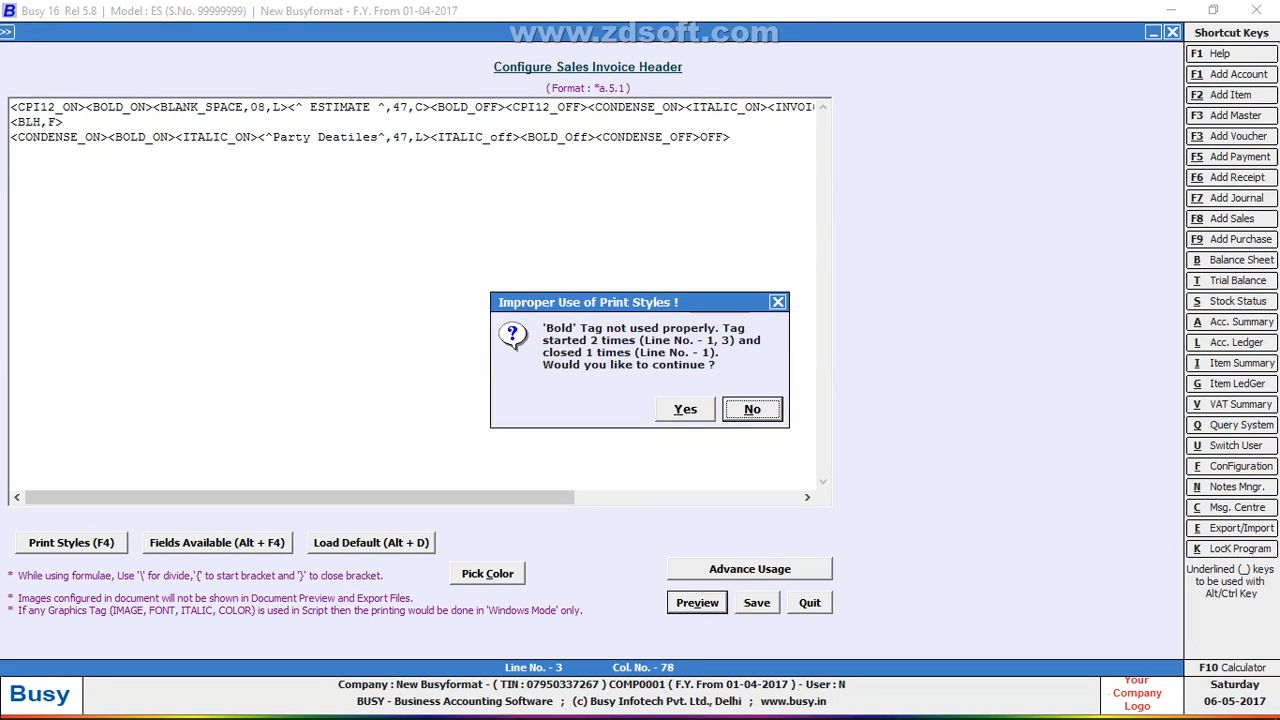
pyautogui.press('Return')
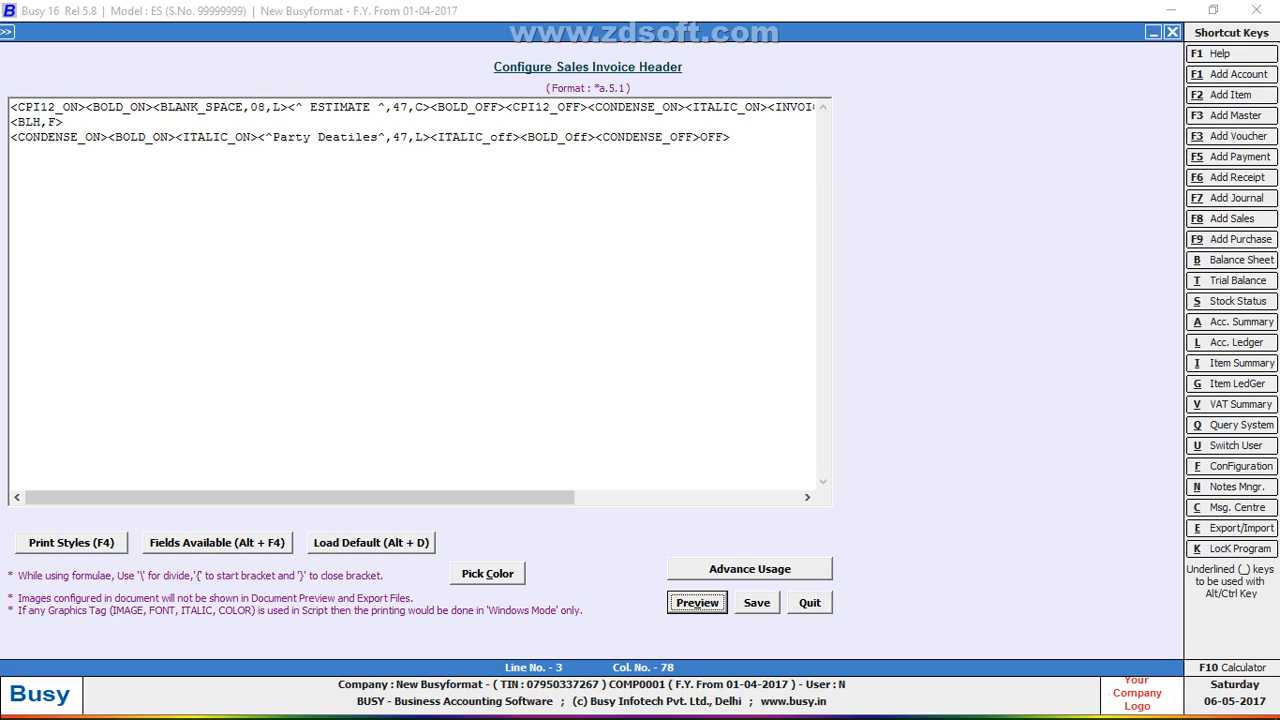
# Delete the stray "OFF>" text at the end of line 3 and try to preview the layout.
pyautogui.click(732, 137)
pyautogui.press('BackSpace')
pyautogui.press('BackSpace')
pyautogui.press('BackSpace')
pyautogui.press('BackSpace')
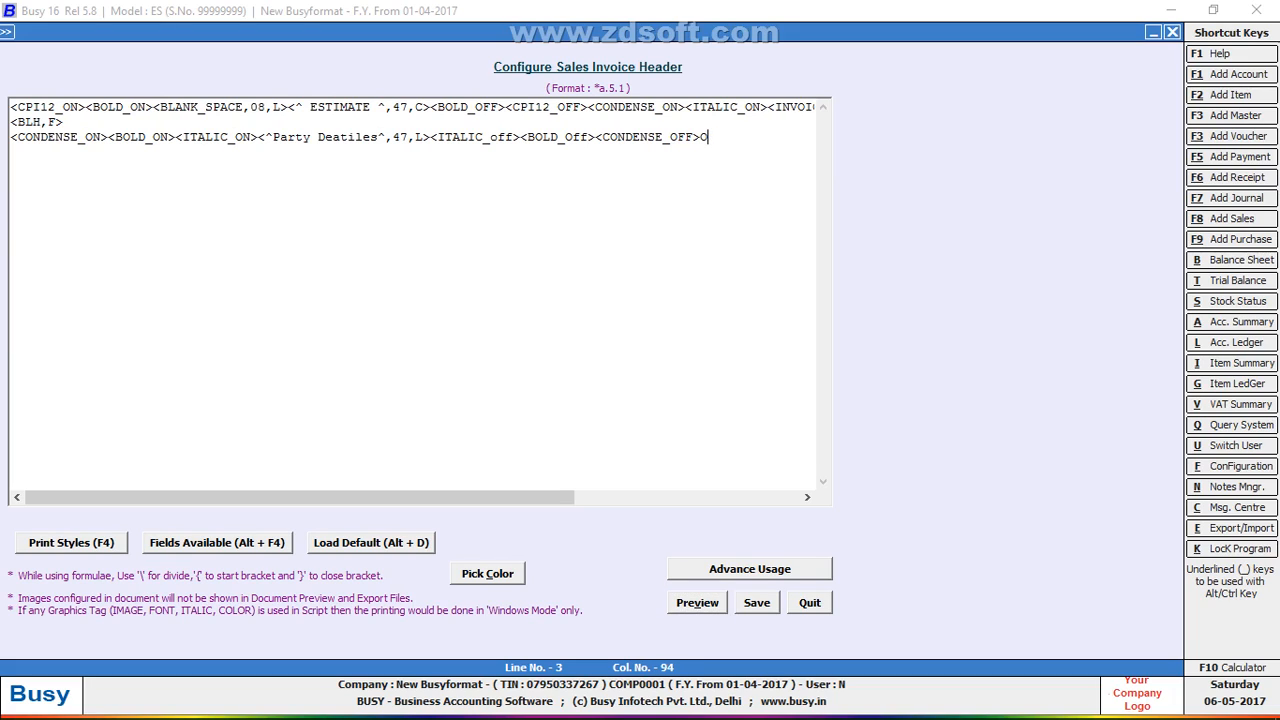
pyautogui.hotkey('alt', 'v')
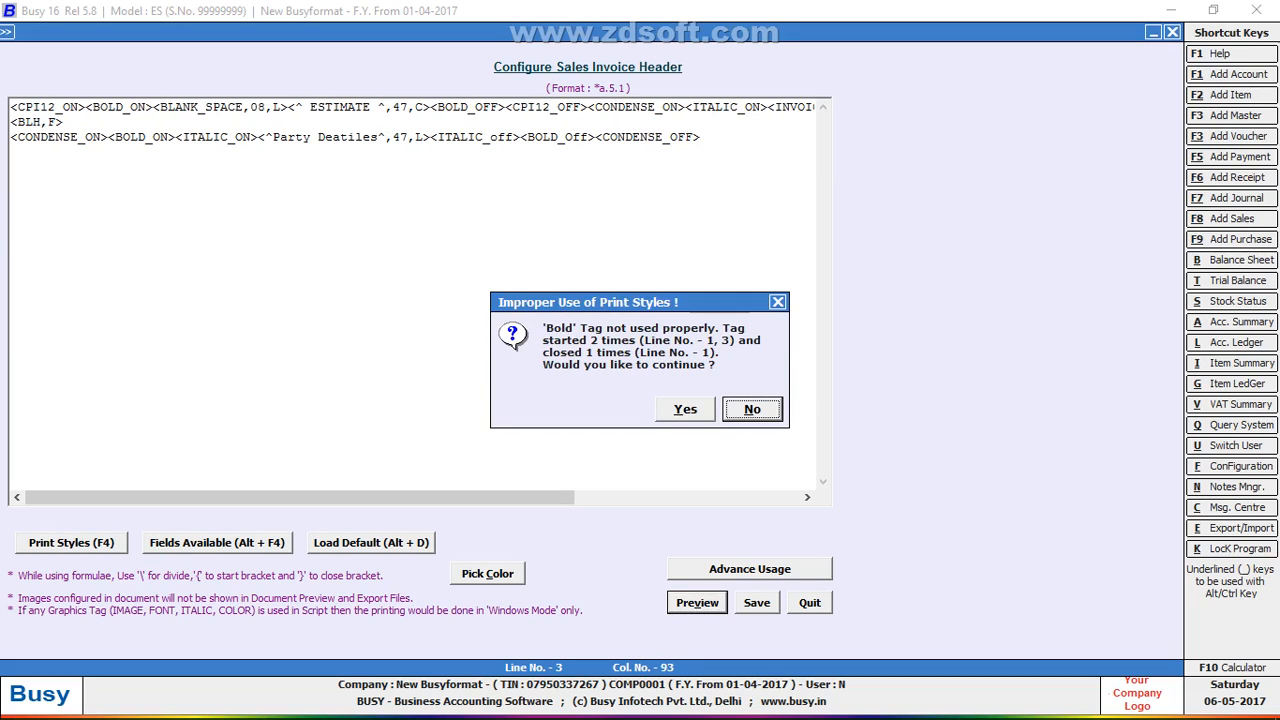
pyautogui.press('Return')
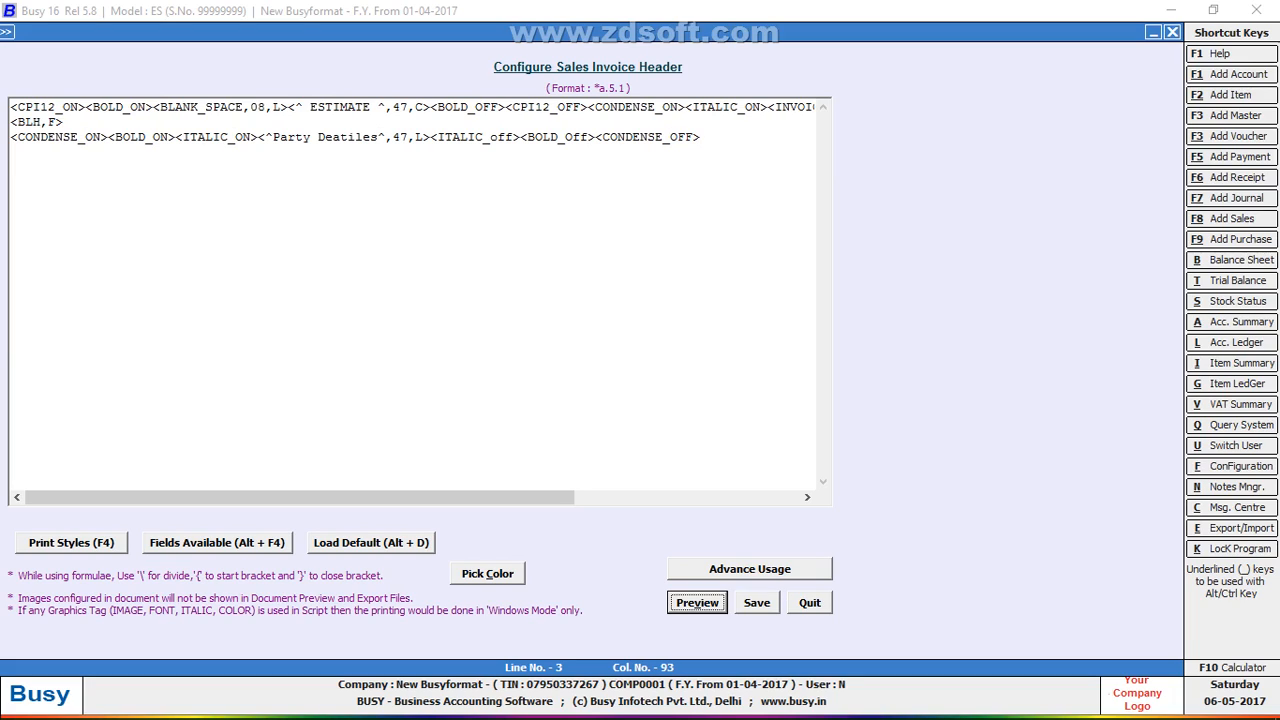
# Delete all the print style tags that follow the "Party Deatiles" field on line 3.
pyautogui.click(468, 137)
pyautogui.press('End')
pyautogui.press('BackSpace')
pyautogui.press('BackSpace')
pyautogui.press('BackSpace')
pyautogui.press('BackSpace')
pyautogui.press('BackSpace')
pyautogui.press('BackSpace')
pyautogui.press('BackSpace')
pyautogui.press('BackSpace')
pyautogui.press('BackSpace')
pyautogui.press('BackSpace')
pyautogui.press('BackSpace')
pyautogui.press('BackSpace')
pyautogui.press('BackSpace')
pyautogui.press('BackSpace')
pyautogui.press('BackSpace')
pyautogui.press('BackSpace')
pyautogui.press('BackSpace')
pyautogui.press('BackSpace')
pyautogui.press('BackSpace')
pyautogui.press('BackSpace')
pyautogui.press('BackSpace')
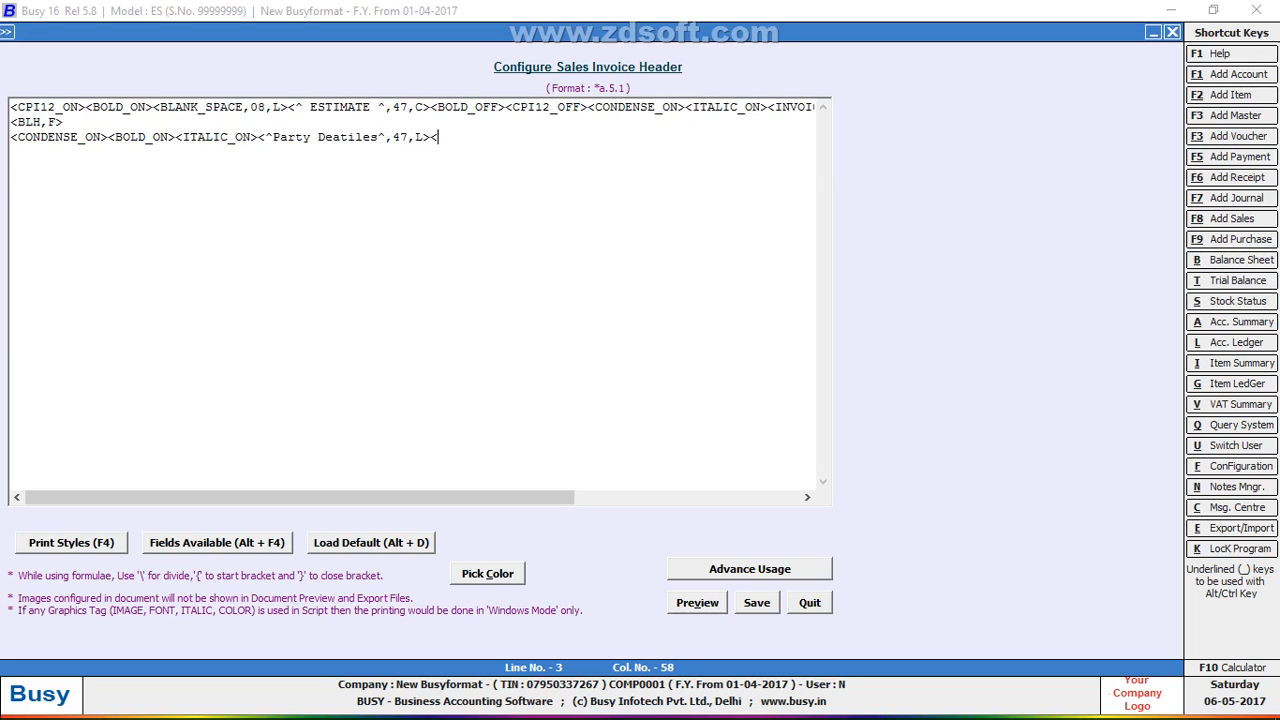
pyautogui.press('BackSpace')
# Insert the <ITALIC_ON> and <BOLD_OFF> print styles after the "Party Deatiles" field.
pyautogui.press('F4')
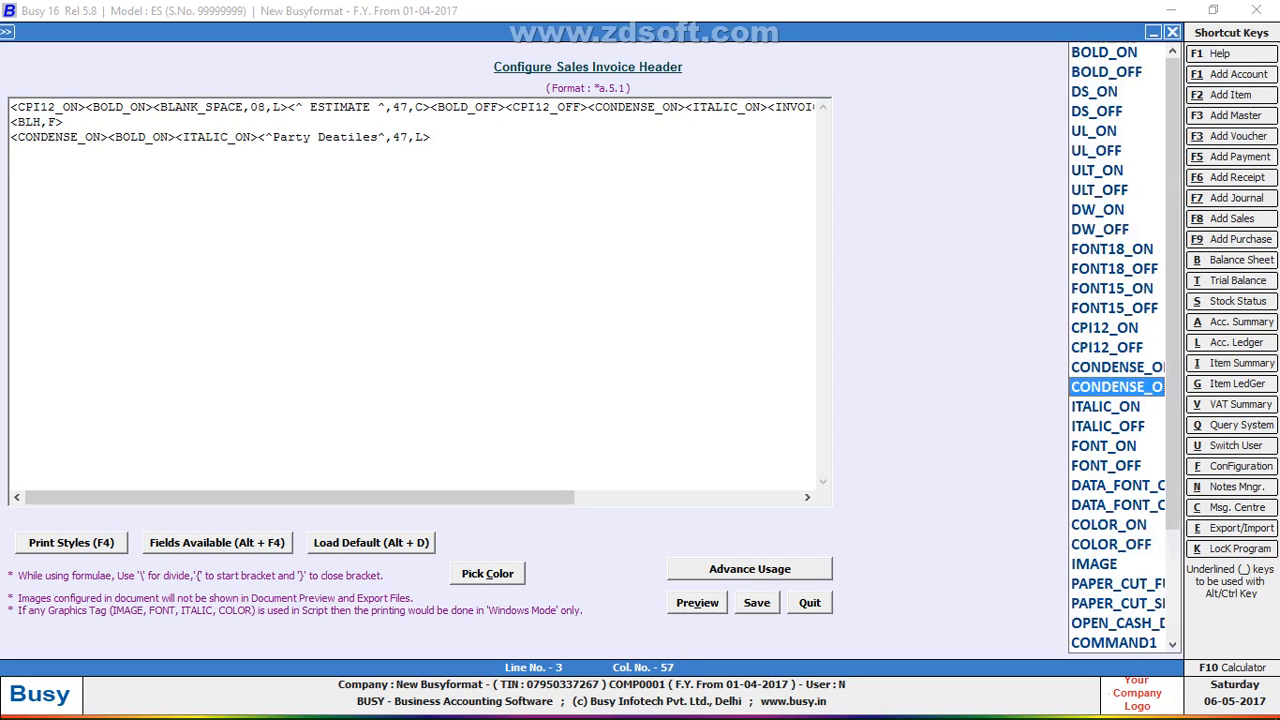
pyautogui.press('Down')
pyautogui.press('Return')
pyautogui.press('F4')
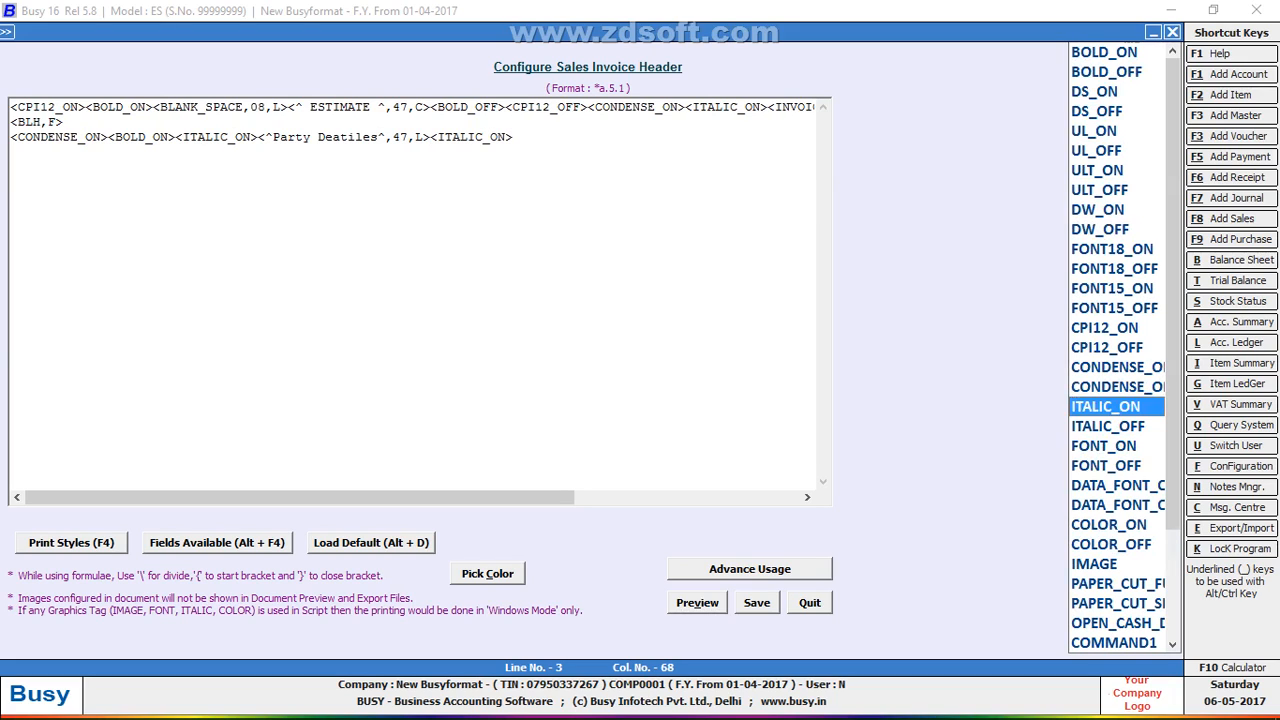
pyautogui.press('Home')
pyautogui.press('Down')
pyautogui.press('Return')
# Add the <CONDENSE_OFF> print style at the end of line 3 and try to preview the layout.
pyautogui.press('F4')
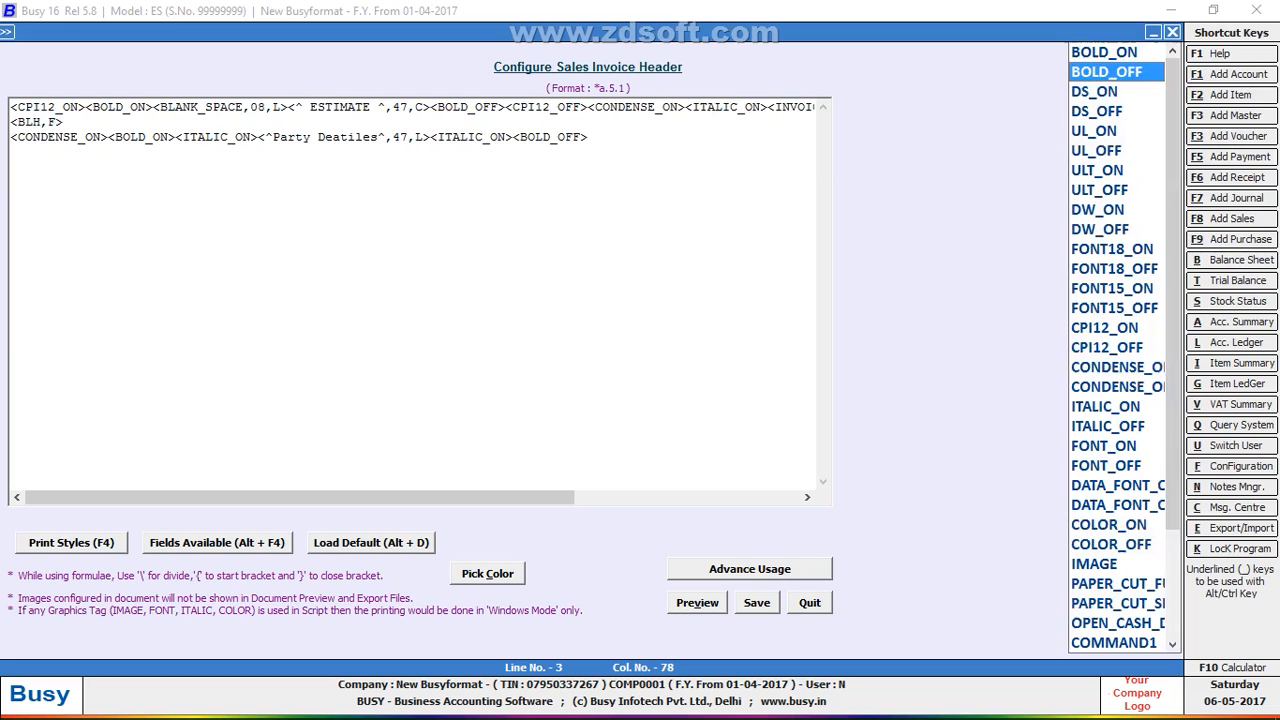
pyautogui.press('c')
pyautogui.press('Down')
pyautogui.press('Down')
pyautogui.press('Down')
pyautogui.press('Return')
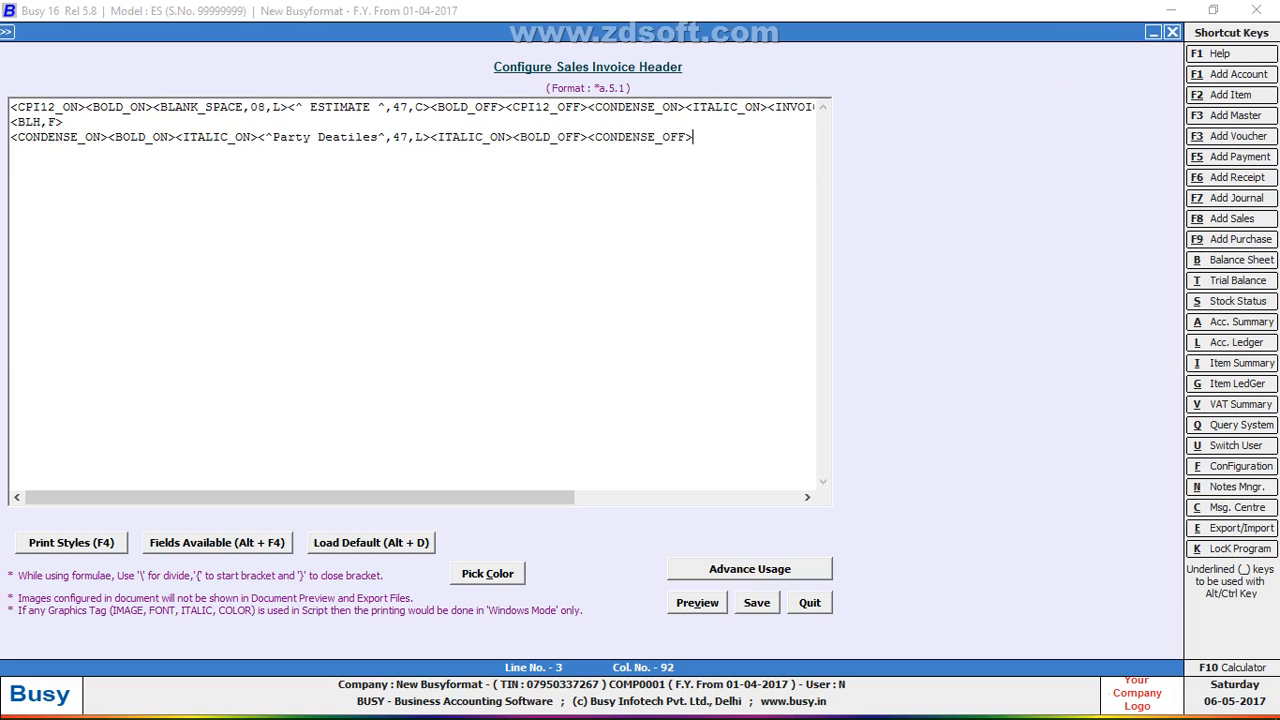
pyautogui.hotkey('alt', 'v')
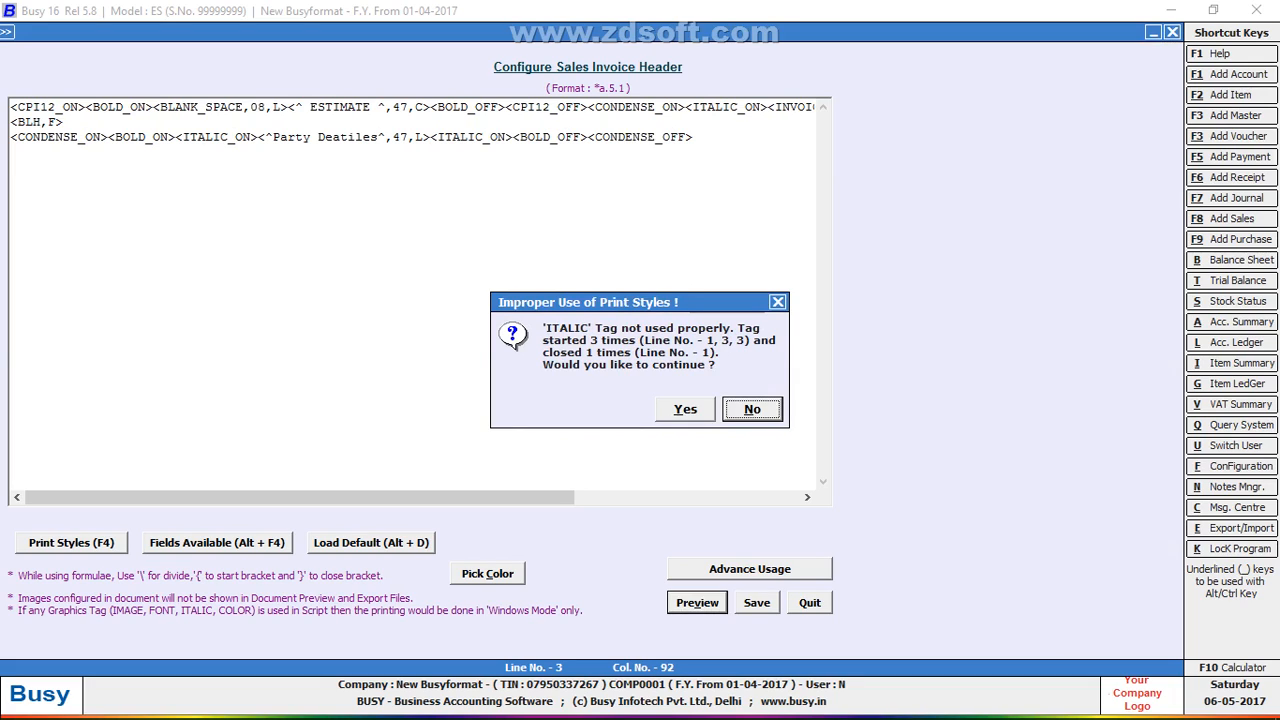
pyautogui.press('Return')
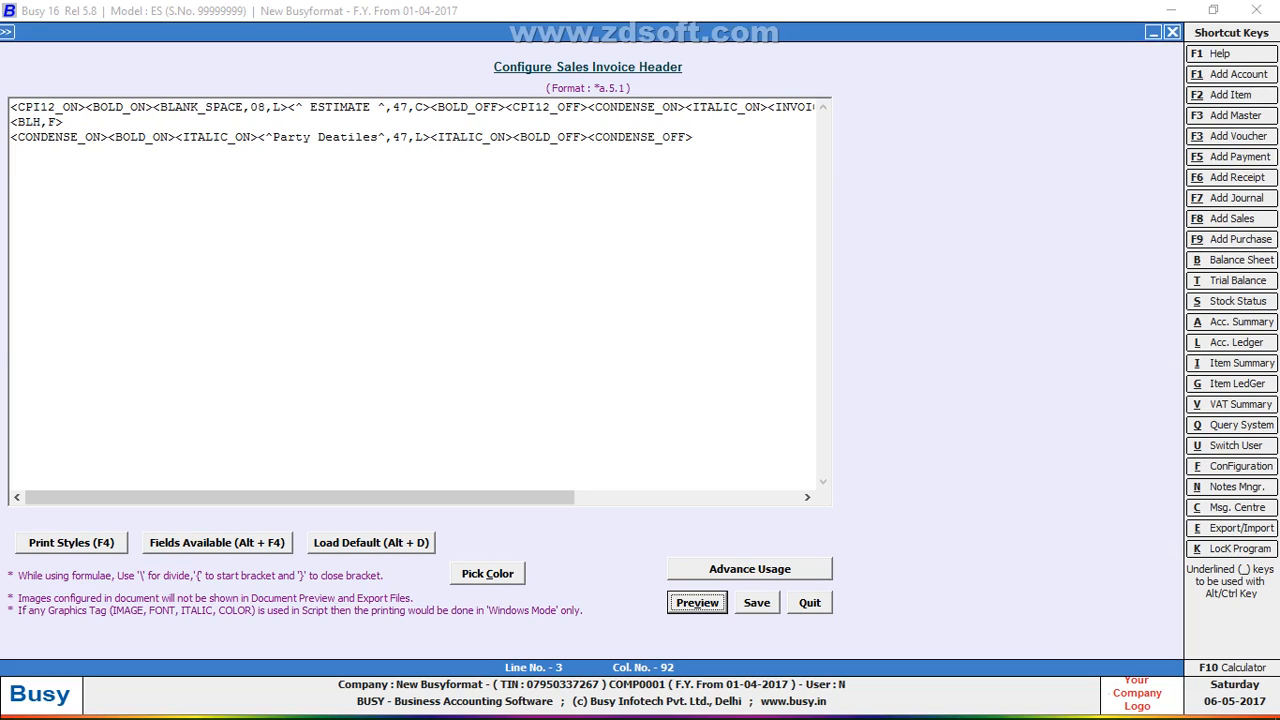
# Change the <ITALIC_ON> tag after the "Party Deatiles" field to <ITALIC_OFF>.
pyautogui.click(513, 137)
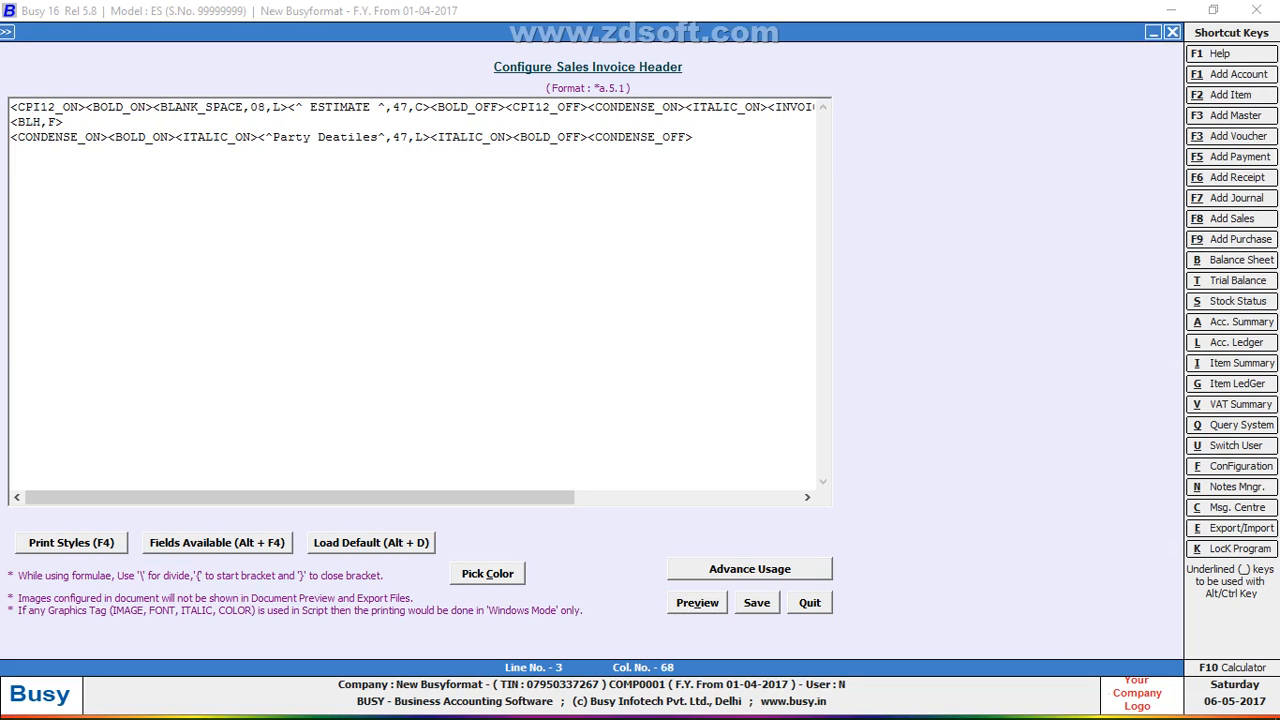
pyautogui.press('Left')
pyautogui.press('BackSpace')
pyautogui.write('f')
pyautogui.press('BackSpace')
pyautogui.write('FF')
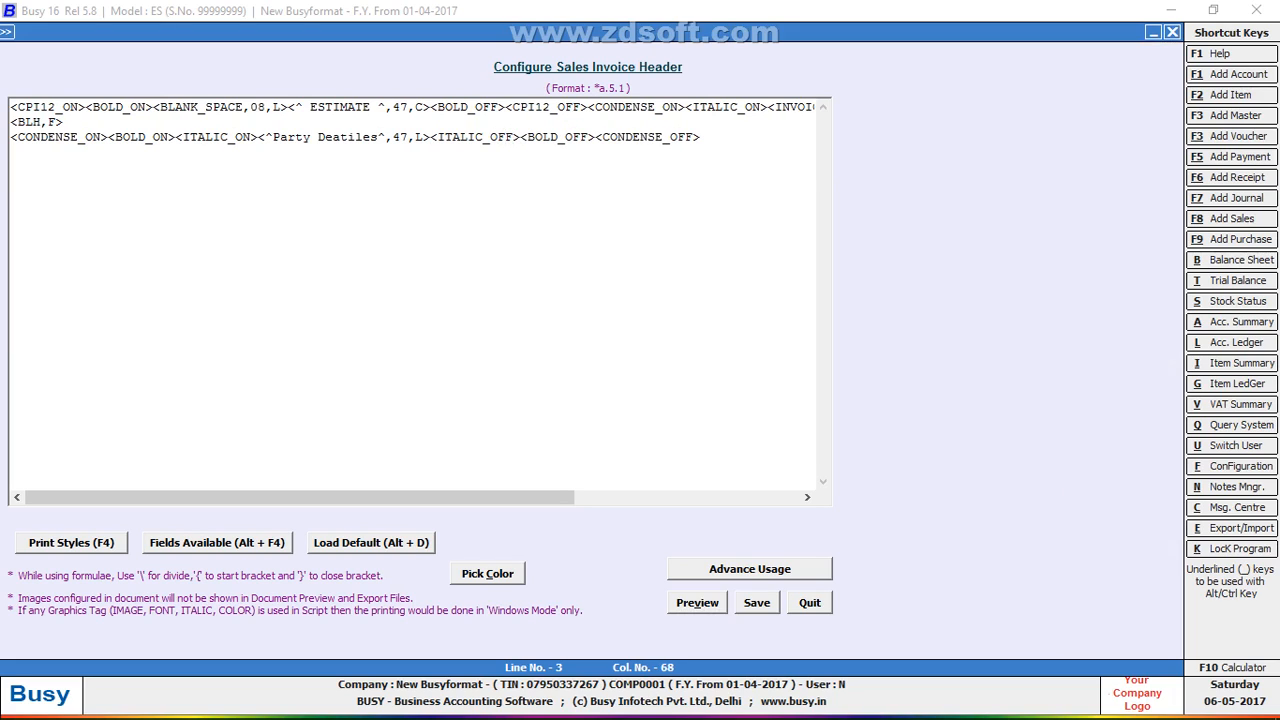
# Preview the header layout and compare its party details section with the finished ESTIMATE layout.
pyautogui.hotkey('alt', 'v')
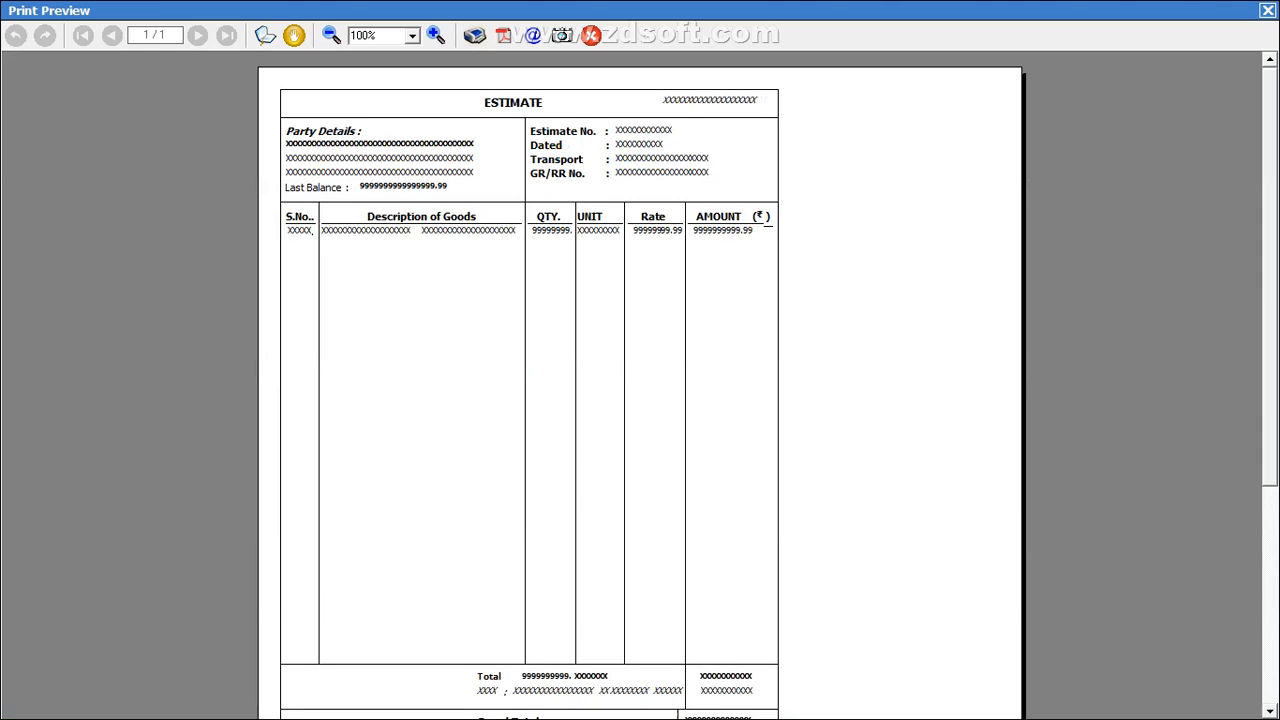
pyautogui.hotkey('alt', 'Tab')
pyautogui.hotkey('alt', 'Tab')
pyautogui.hotkey('alt', 'Tab')
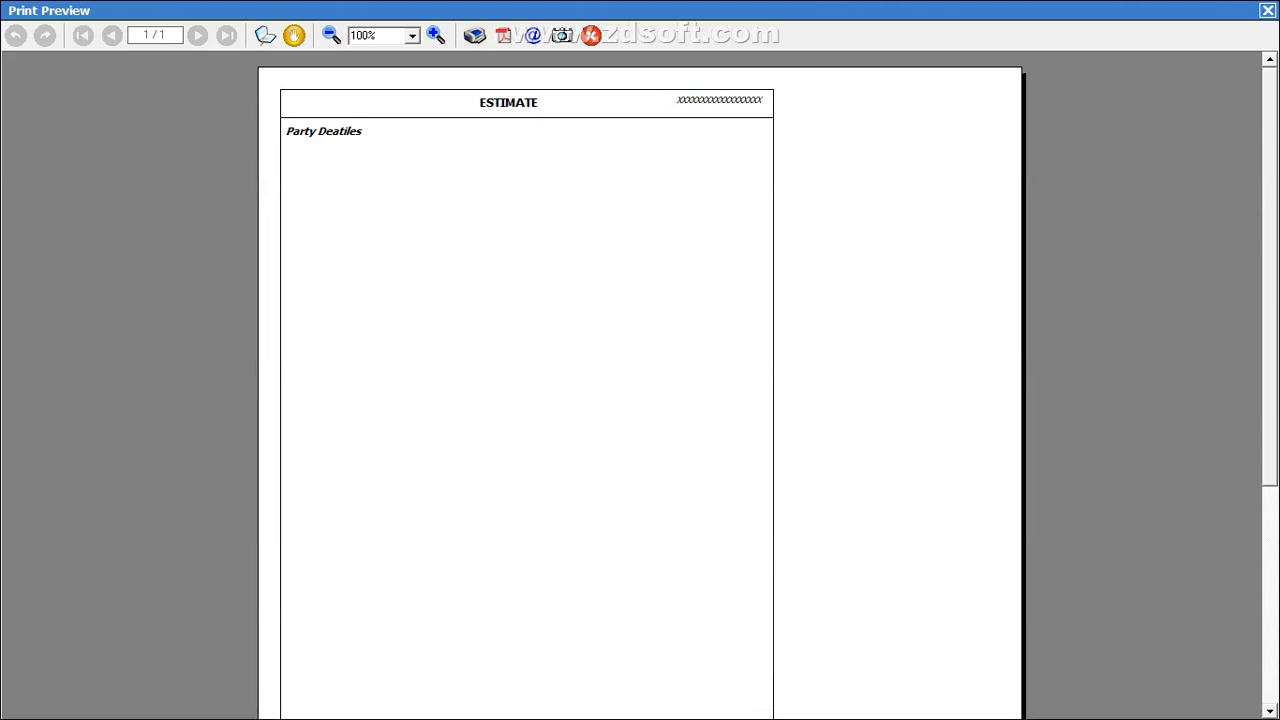
# Add trailing spaces after "Party Deatiles" inside the static text on line 3 and preview the header layout.
pyautogui.press('Escape')
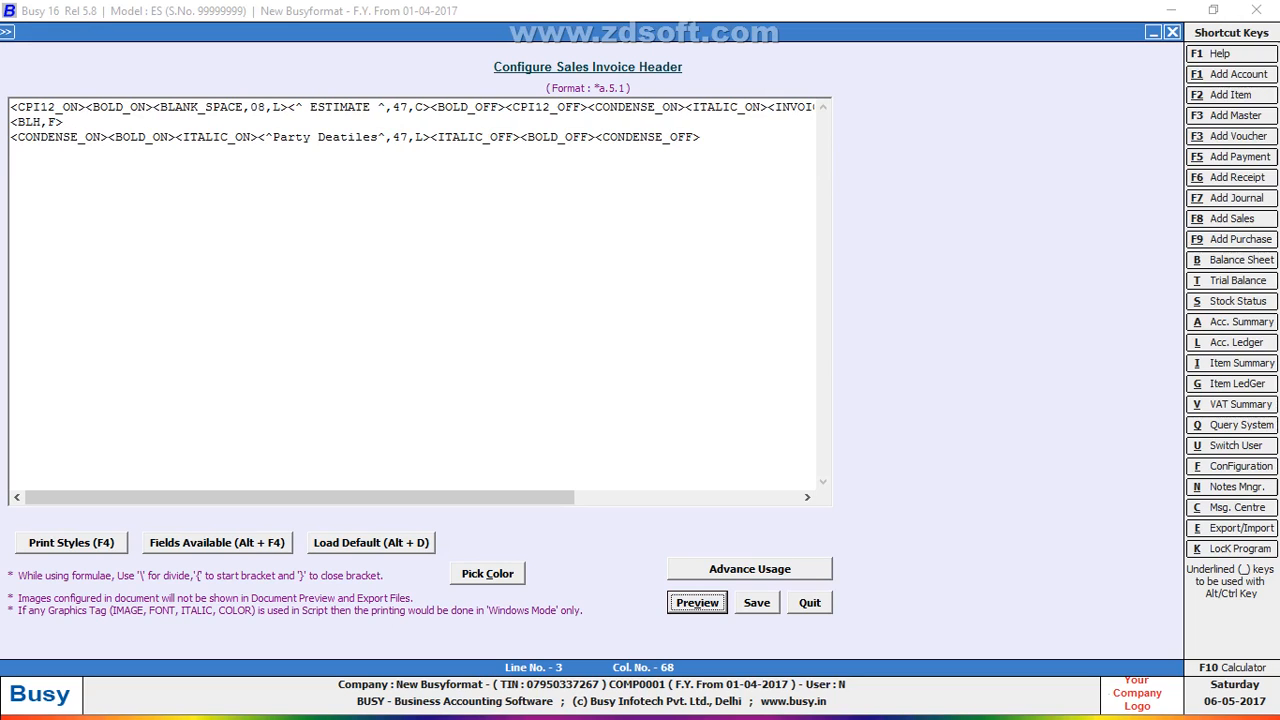
pyautogui.click(697, 603)
pyautogui.press('Escape')
pyautogui.press('Return')
pyautogui.press('Escape')
pyautogui.click(378, 137)
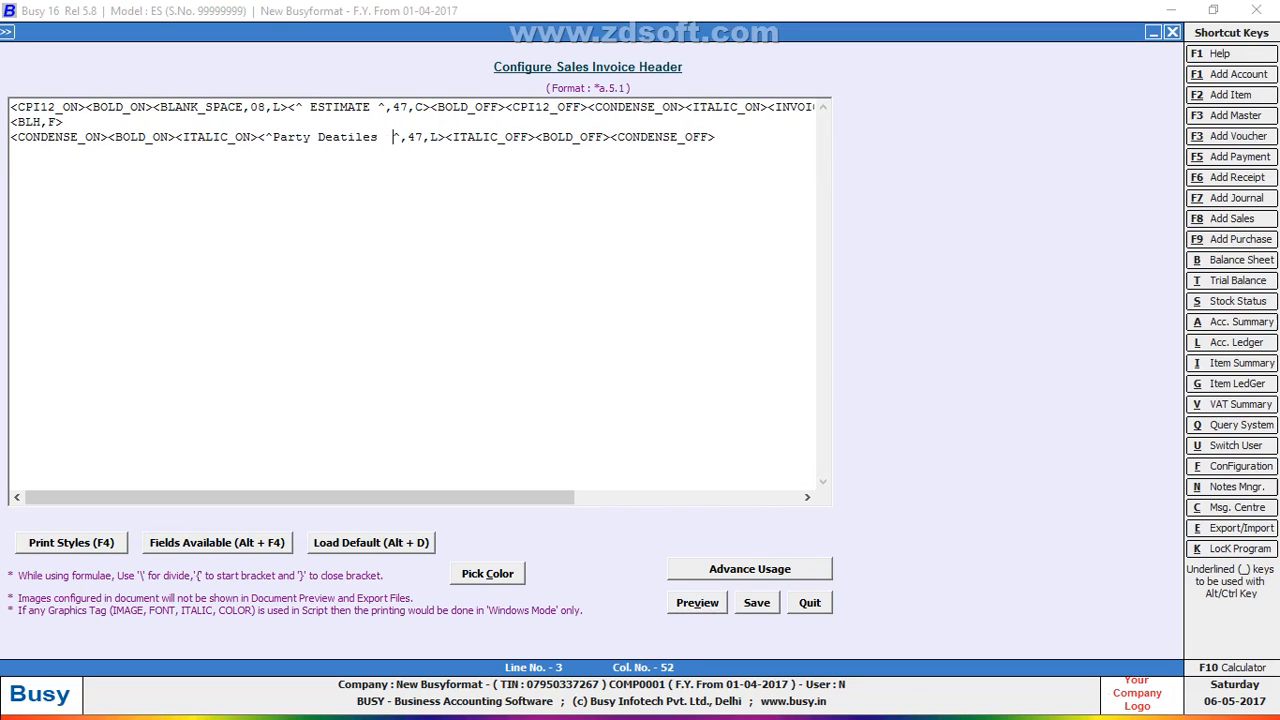
pyautogui.hotkey('alt', 'v')
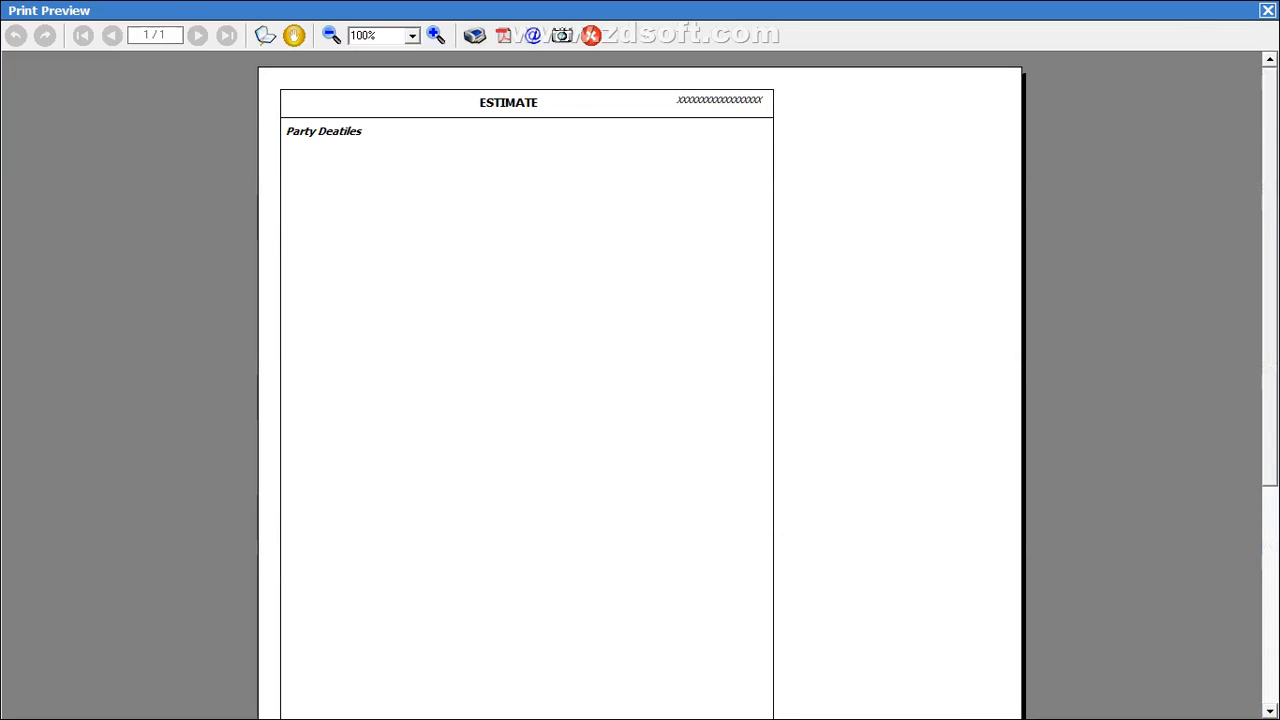
pyautogui.press('Escape')
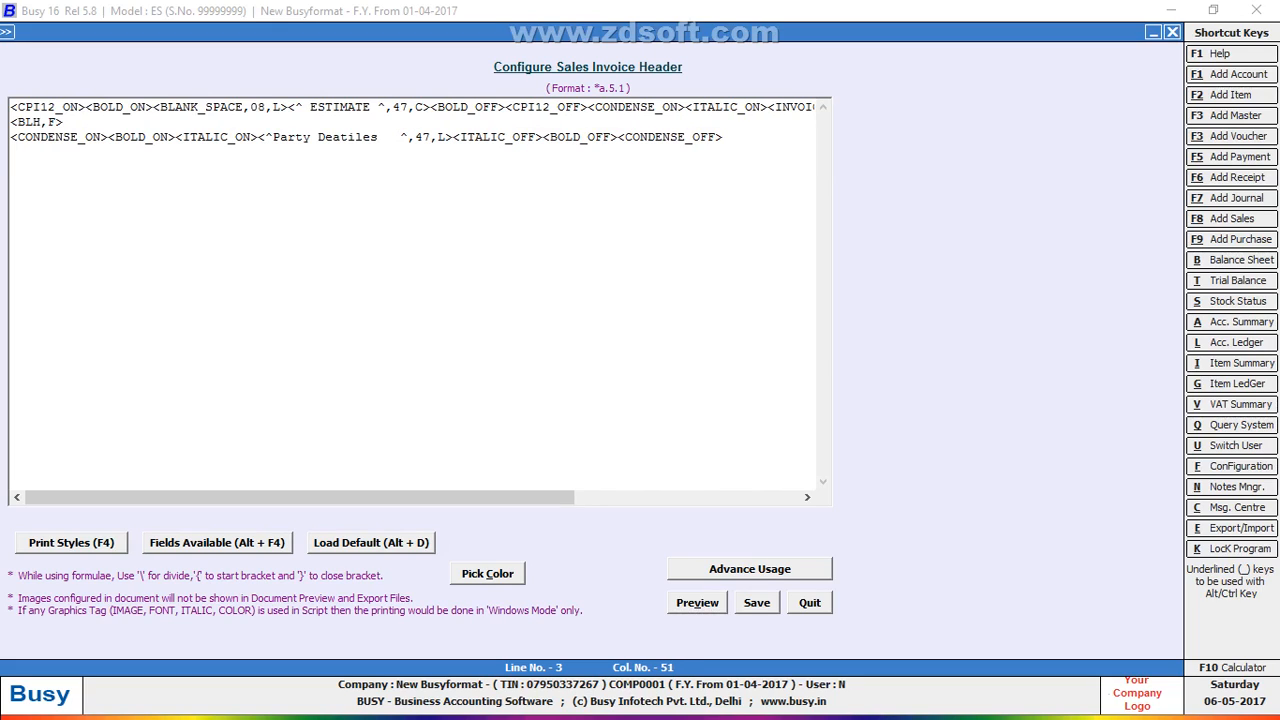
# Add a colon after the spaces following "Party Deatiles" and check the finished ESTIMATE layout.
pyautogui.write(':')
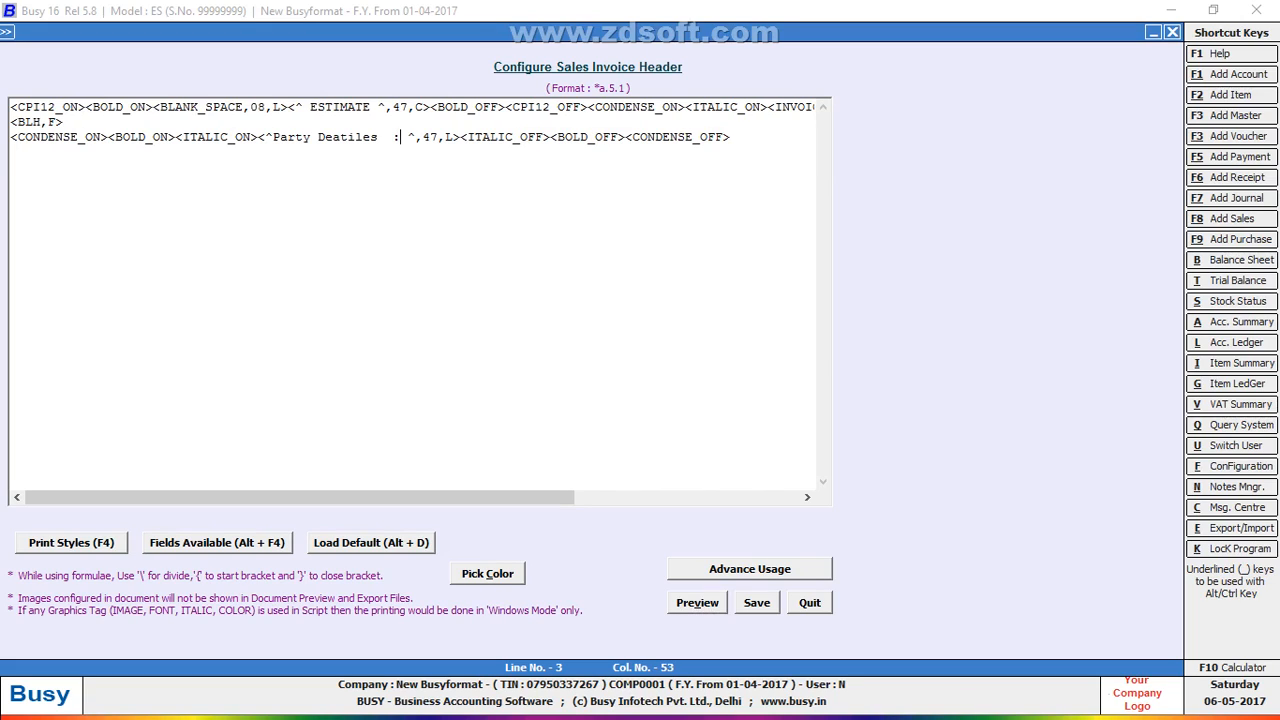
pyautogui.press('End')
pyautogui.hotkey('alt', 'v')
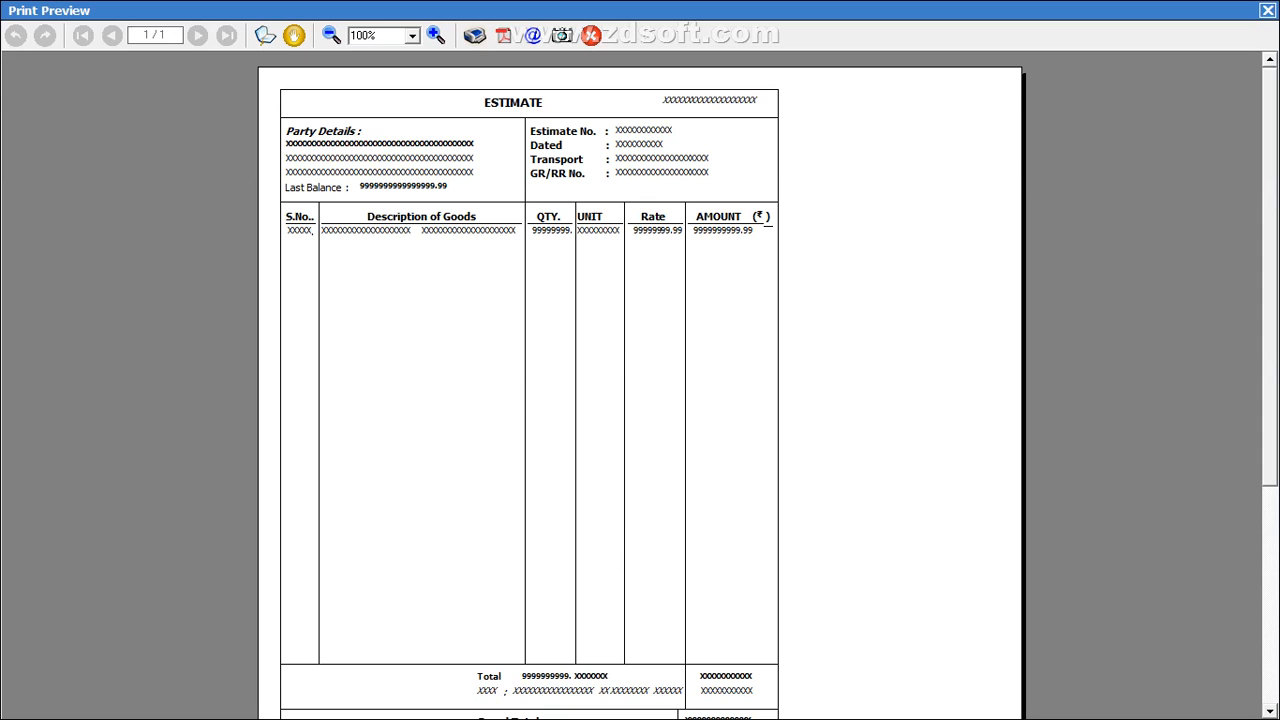
pyautogui.press('Escape')
# Append the vertical line tag <BLV,A> at the end of line 3, after <CONDENSE_OFF>.
pyautogui.click(603, 137)
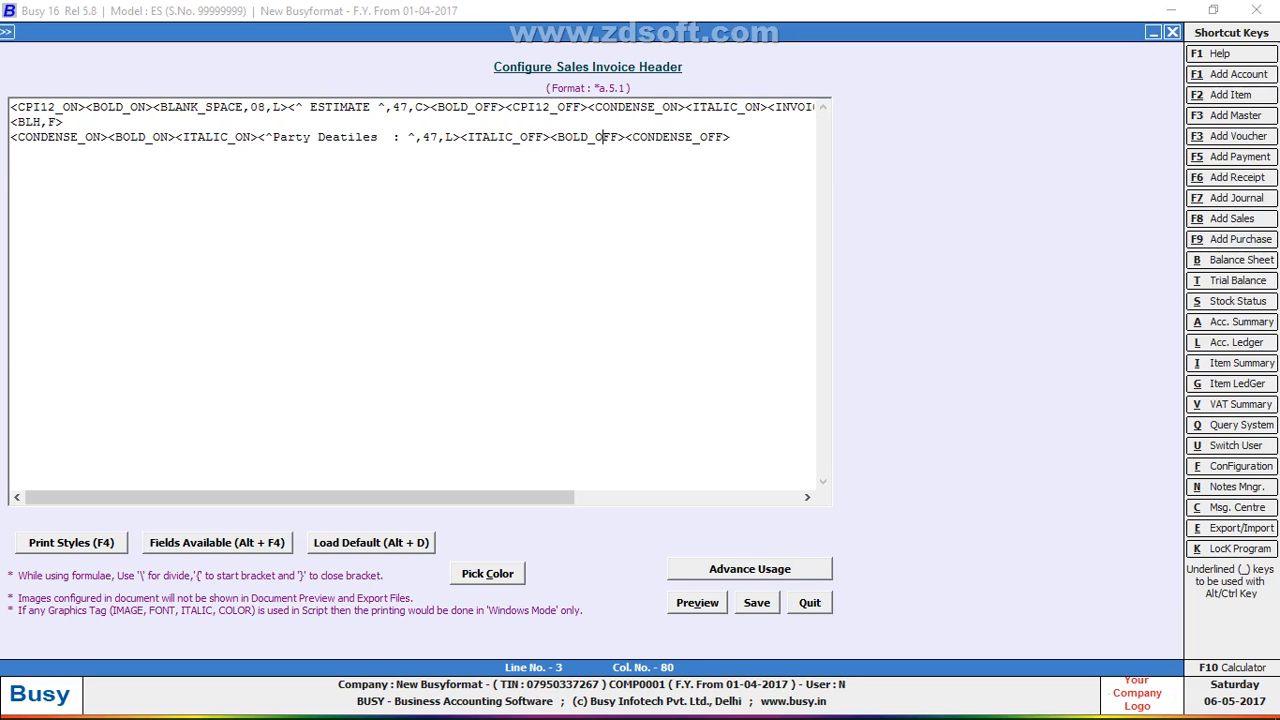
pyautogui.write('<B')
pyautogui.press('BackSpace')
pyautogui.press('BackSpace')
pyautogui.press('End')
pyautogui.write('<BLV,A')
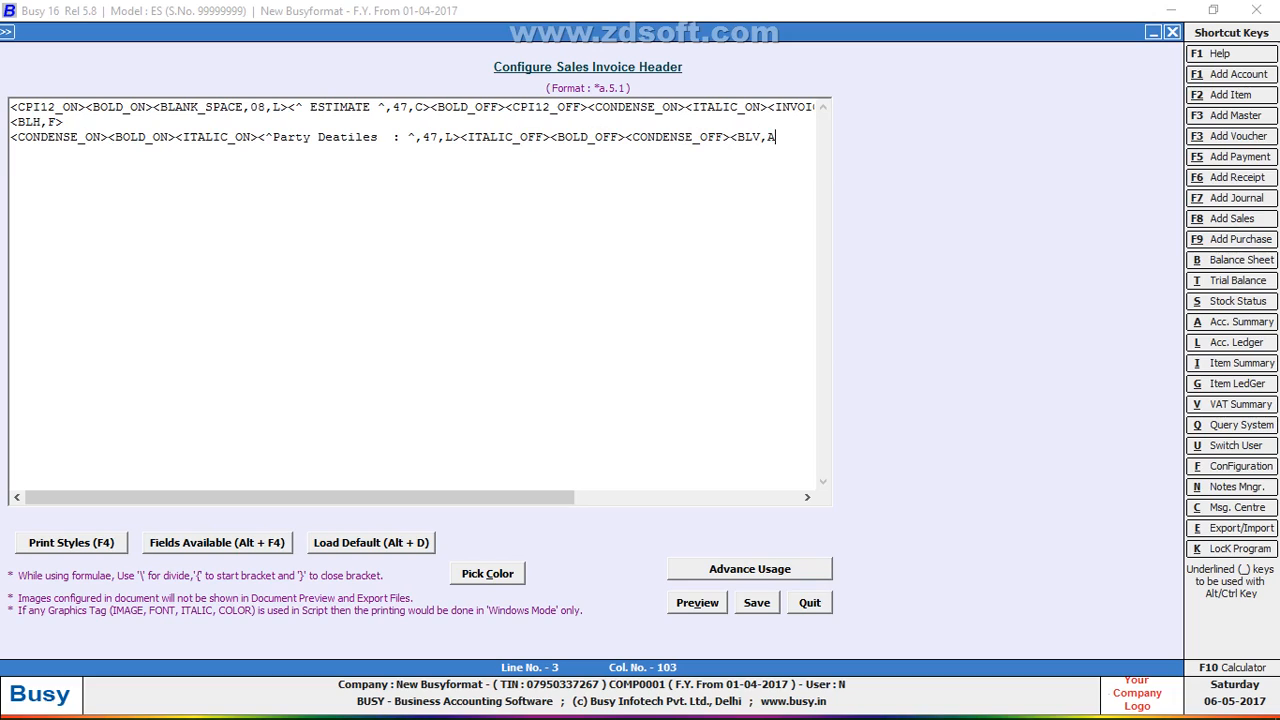
pyautogui.write('>')
# Preview the header and compare its vertical divider with the finished ESTIMATE layout.
pyautogui.hotkey('alt', 'v')
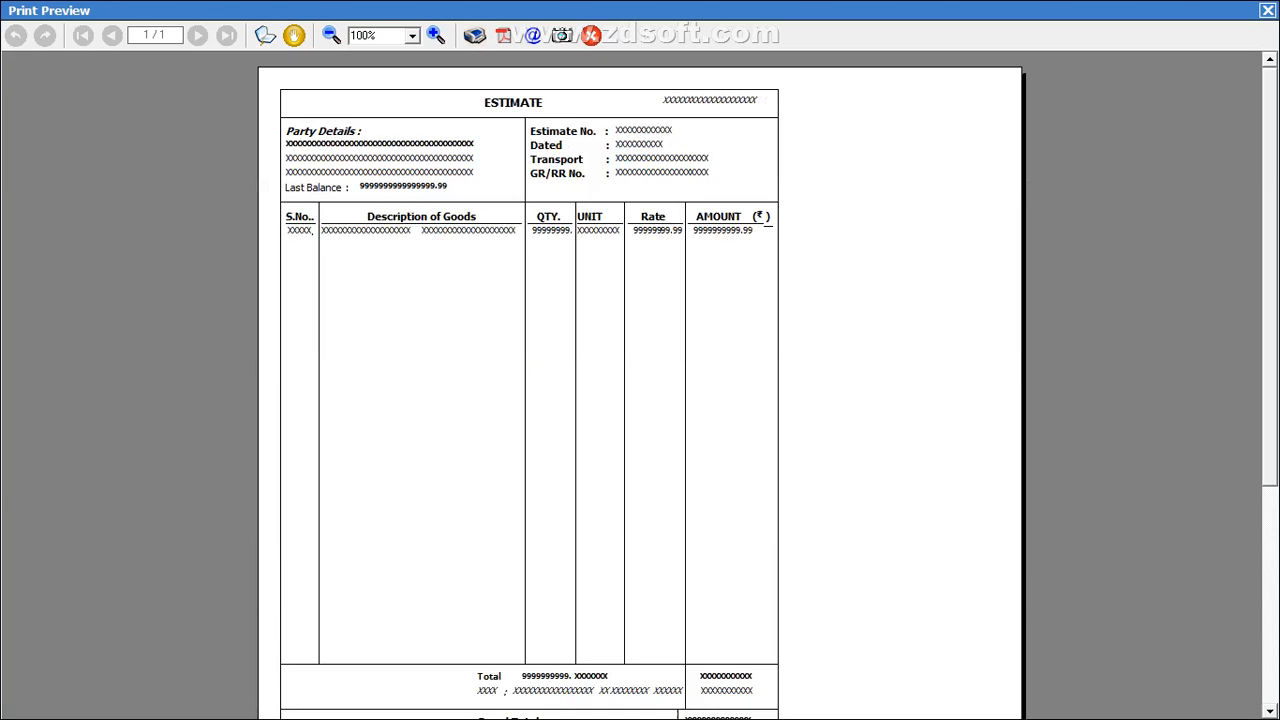
pyautogui.hotkey('alt', 'Tab')
pyautogui.hotkey('alt', 'Tab')
pyautogui.hotkey('alt', 'Tab')
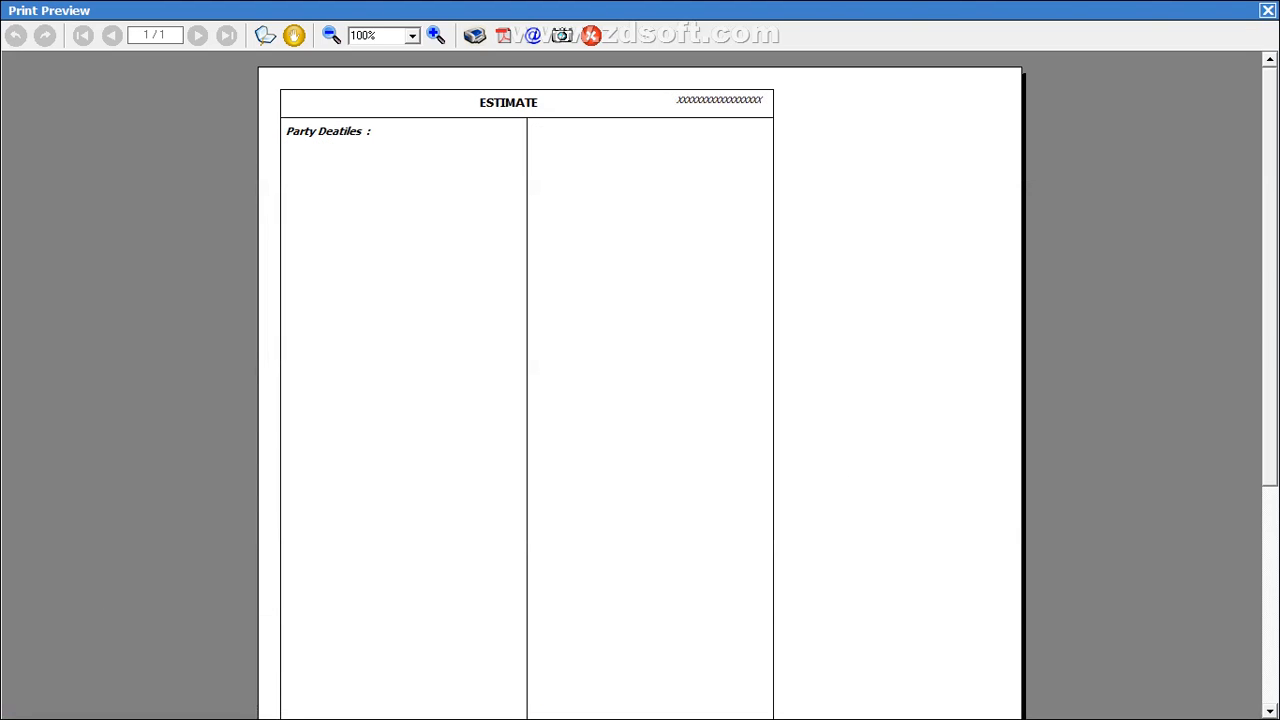
pyautogui.hotkey('alt', 'Tab')
pyautogui.hotkey('alt', 'Tab')
pyautogui.press('Escape')
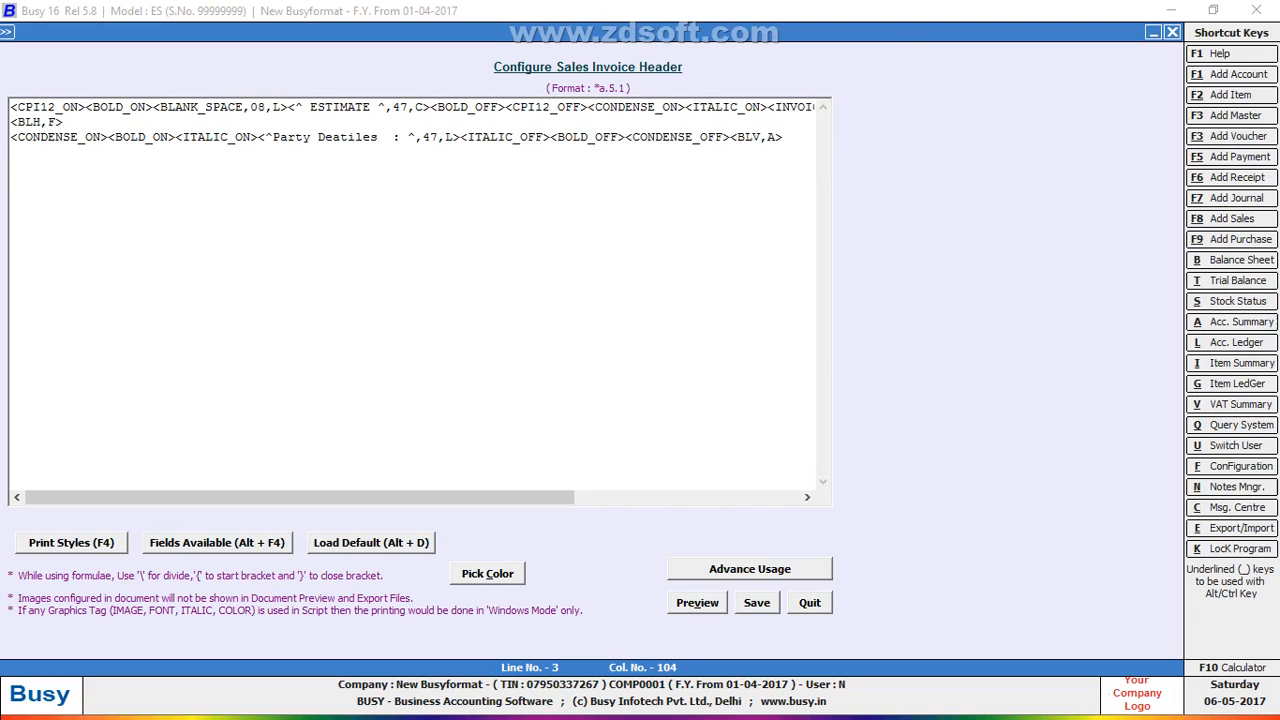
pyautogui.hotkey('alt', 'F4')
pyautogui.press('Return')
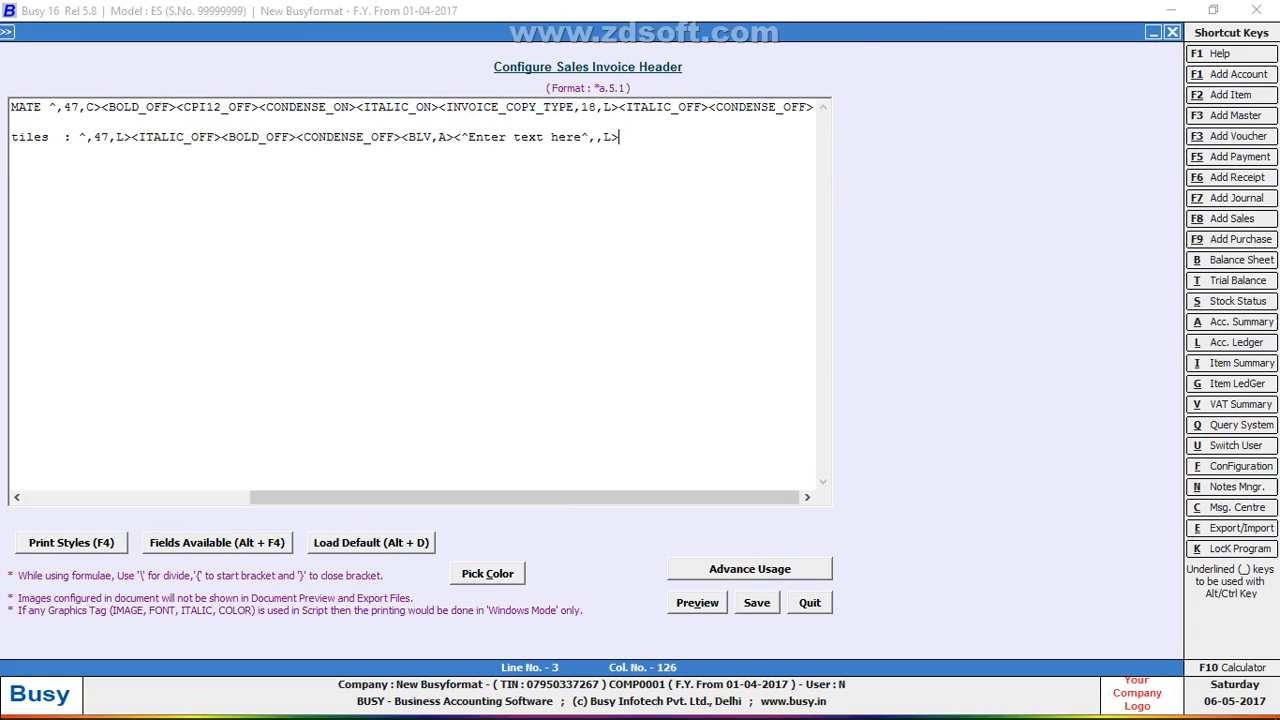
pyautogui.press('BackSpace')
pyautogui.press('BackSpace')
pyautogui.press('BackSpace')
pyautogui.press('BackSpace')
pyautogui.press('BackSpace')
pyautogui.press('BackSpace')
pyautogui.press('BackSpace')
pyautogui.press('BackSpace')
pyautogui.press('BackSpace')
pyautogui.press('BackSpace')
pyautogui.press('BackSpace')
pyautogui.press('BackSpace')
pyautogui.press('BackSpace')
pyautogui.press('BackSpace')
pyautogui.press('BackSpace')
pyautogui.press('BackSpace')
pyautogui.press('BackSpace')
pyautogui.press('BackSpace')
pyautogui.press('BackSpace')
pyautogui.press('BackSpace')
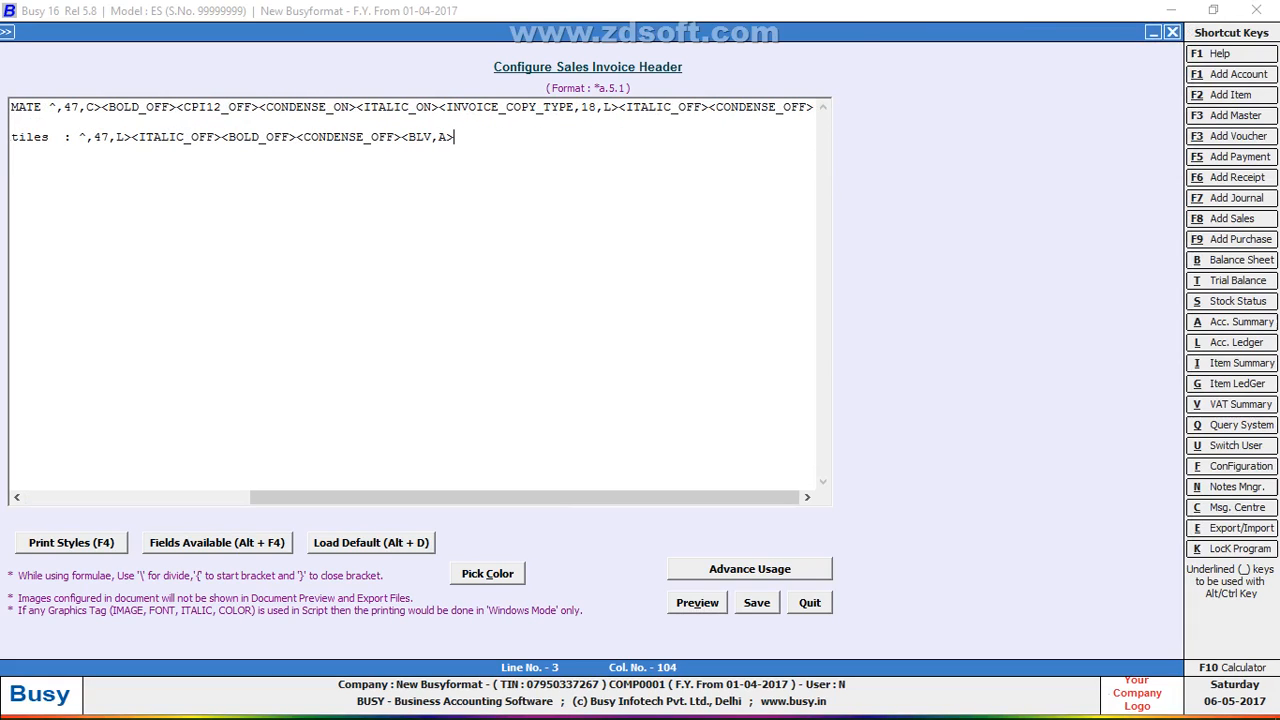
# Append the <CONDENSE_ON> and <BOLD_ON> print styles after <BLV,A> on line 3.
pyautogui.press('F4')
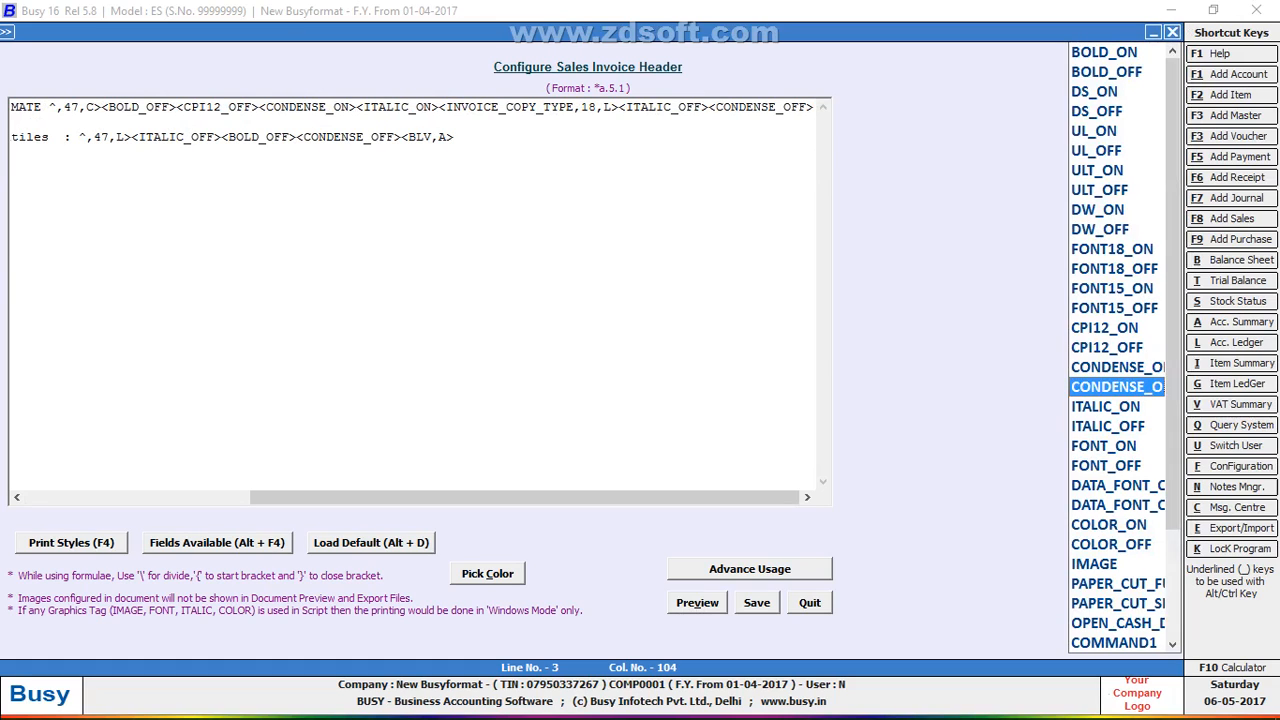
pyautogui.hotkey('alt', 'v')
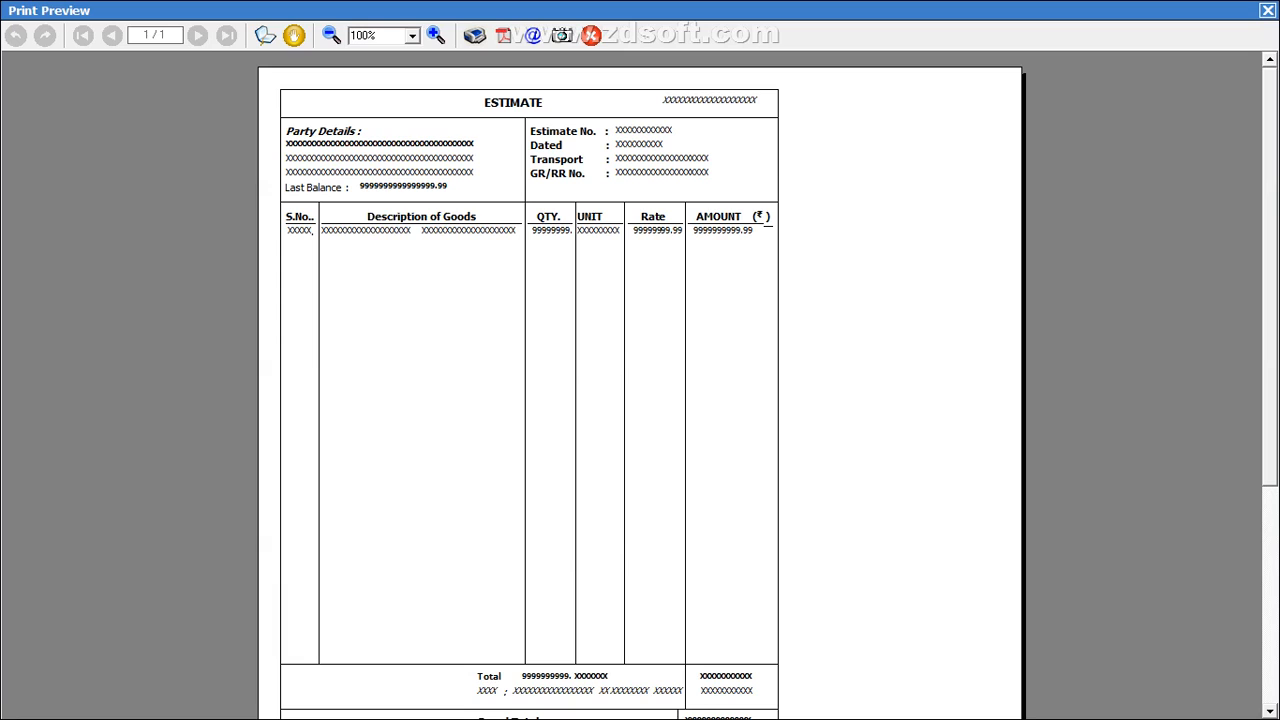
pyautogui.hotkey('alt', 'Tab')
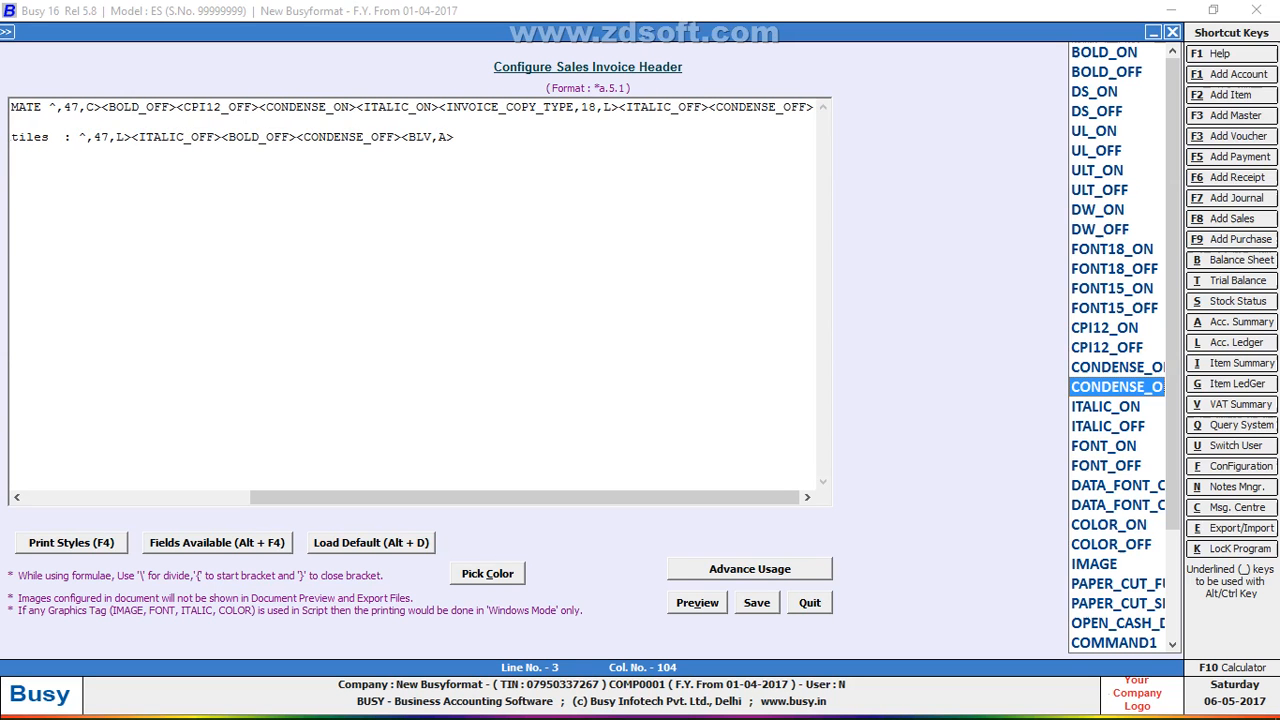
pyautogui.press('Up')
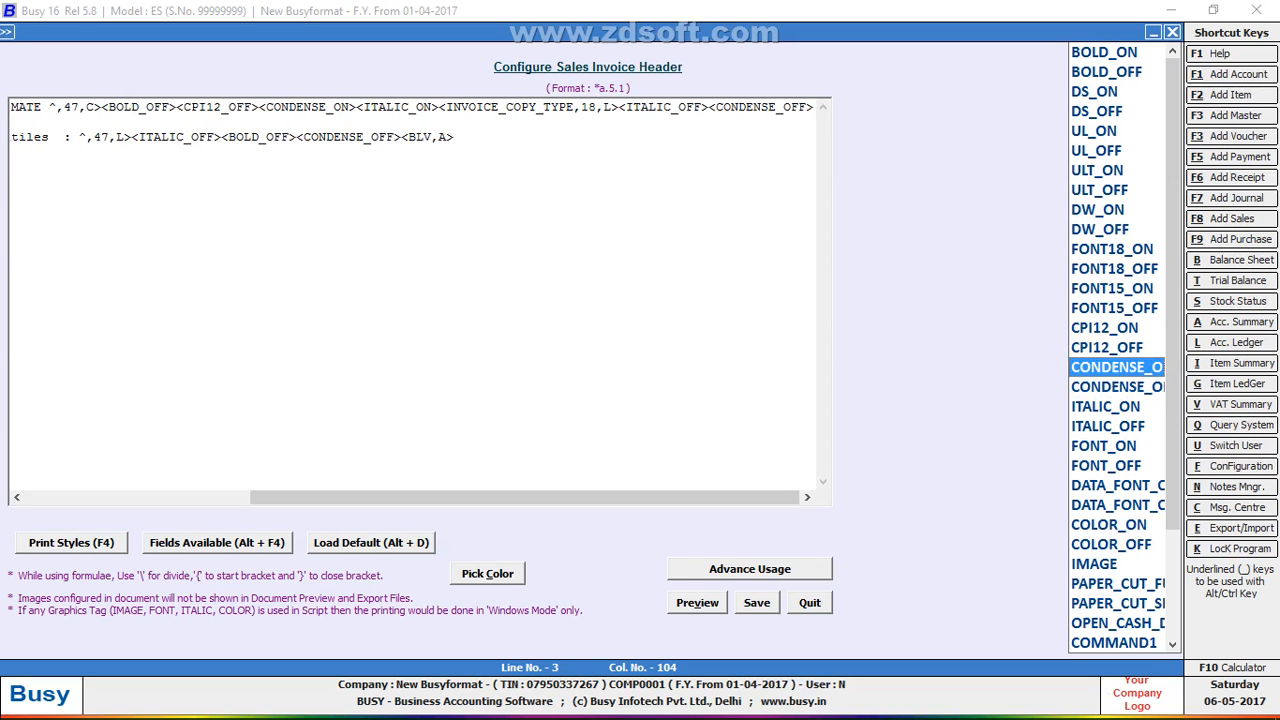
pyautogui.press('Return')
pyautogui.press('F4')
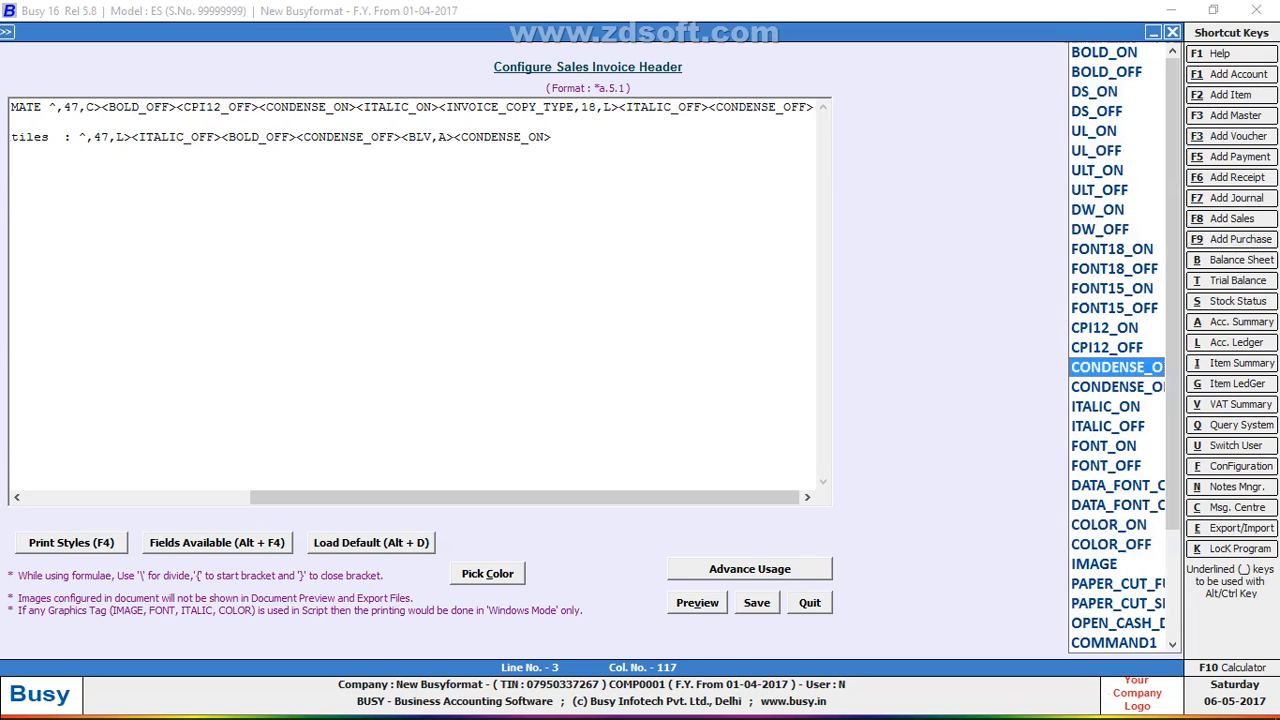
pyautogui.press('Home')
pyautogui.press('Return')
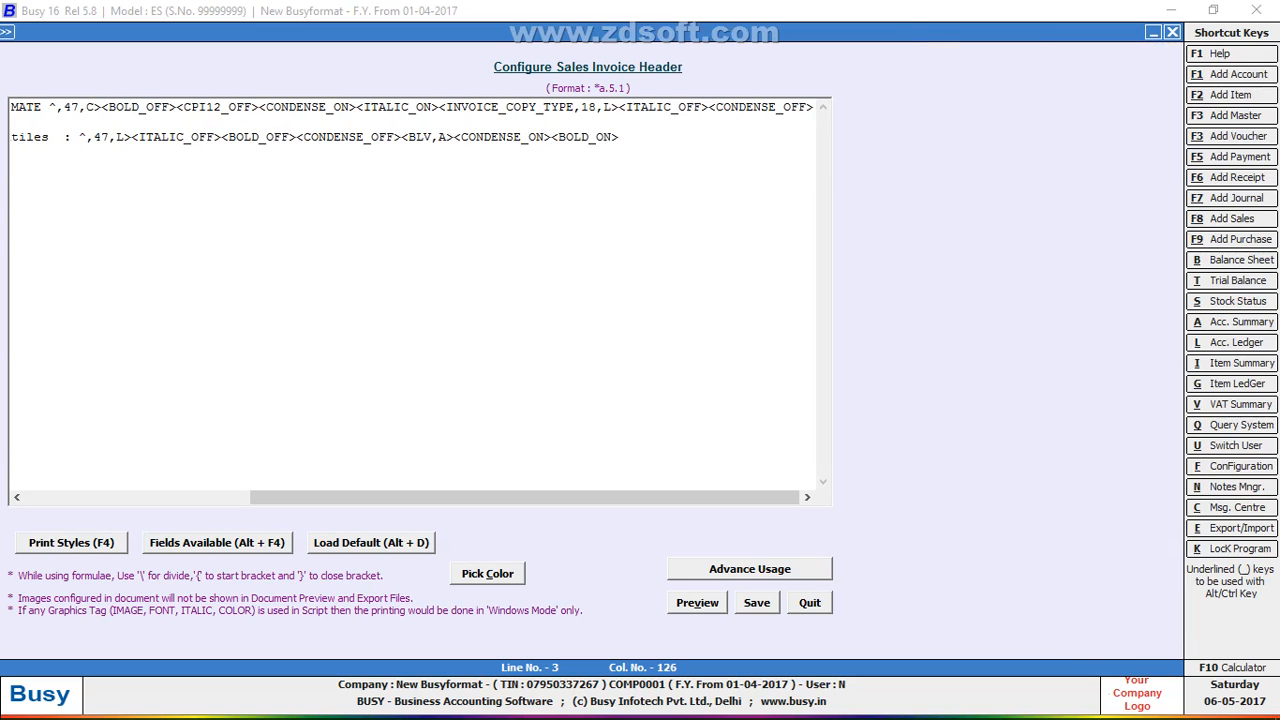
# Insert a left-aligned static text field reading "Estimate" with width 15 after <BOLD_ON>.
pyautogui.hotkey('alt', 'F4')
pyautogui.press('Return')
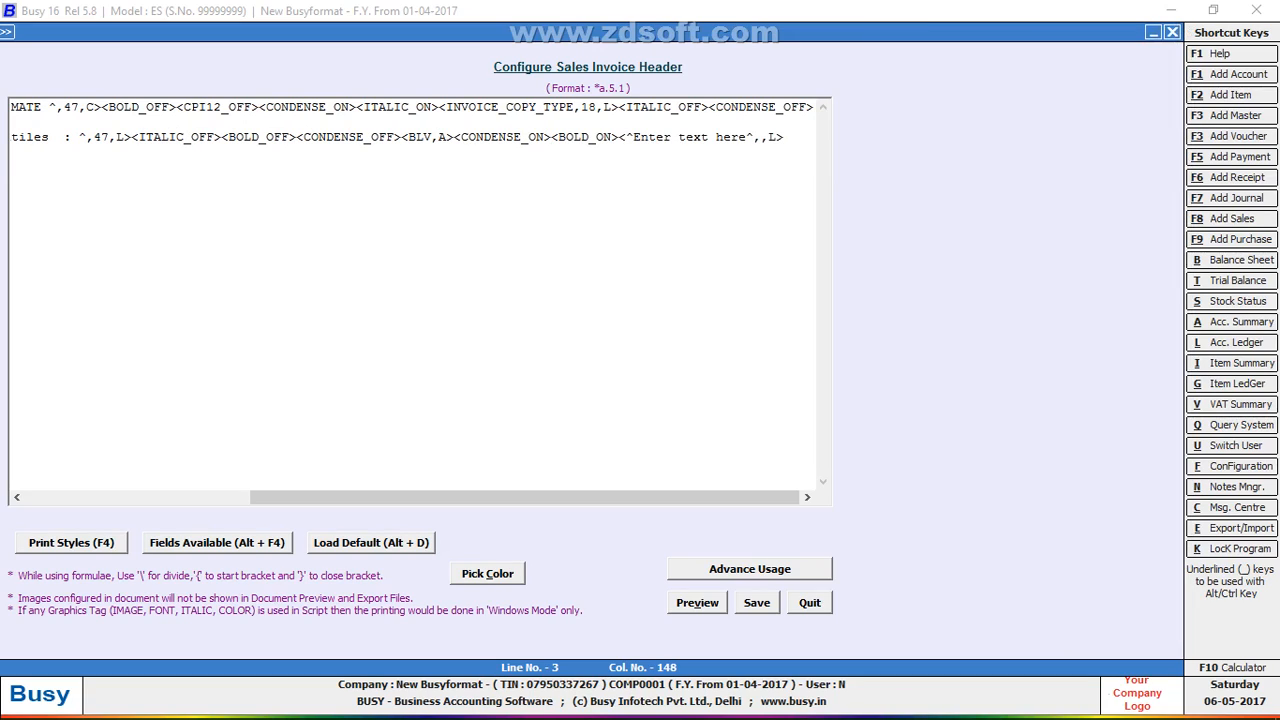
pyautogui.press('Left')
pyautogui.press('Left')
pyautogui.press('Left')
pyautogui.press('Left')
pyautogui.press('Left')
pyautogui.press('BackSpace')
pyautogui.press('BackSpace')
pyautogui.press('BackSpace')
pyautogui.press('BackSpace')
pyautogui.press('BackSpace')
pyautogui.press('BackSpace')
pyautogui.press('BackSpace')
pyautogui.press('BackSpace')
pyautogui.press('BackSpace')
pyautogui.press('BackSpace')
pyautogui.press('BackSpace')
pyautogui.press('BackSpace')
pyautogui.press('BackSpace')
pyautogui.press('BackSpace')
pyautogui.write('stimate')
pyautogui.press('Right')
pyautogui.press('Right')
pyautogui.write('15')
pyautogui.press('End')
# Check the finished ESTIMATE layout and append the colon field <^:^,2,L> after the "Estimate" field.
pyautogui.hotkey('alt', 'v')
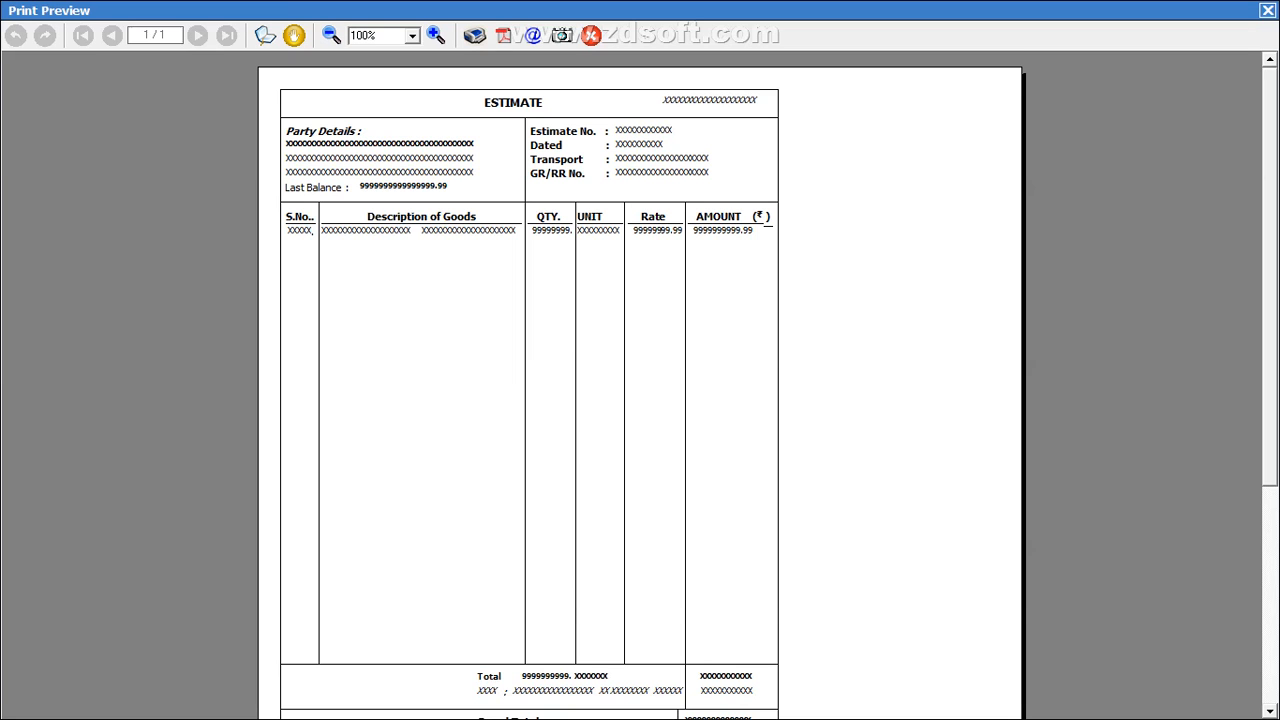
pyautogui.press('Escape')
pyautogui.write('<')
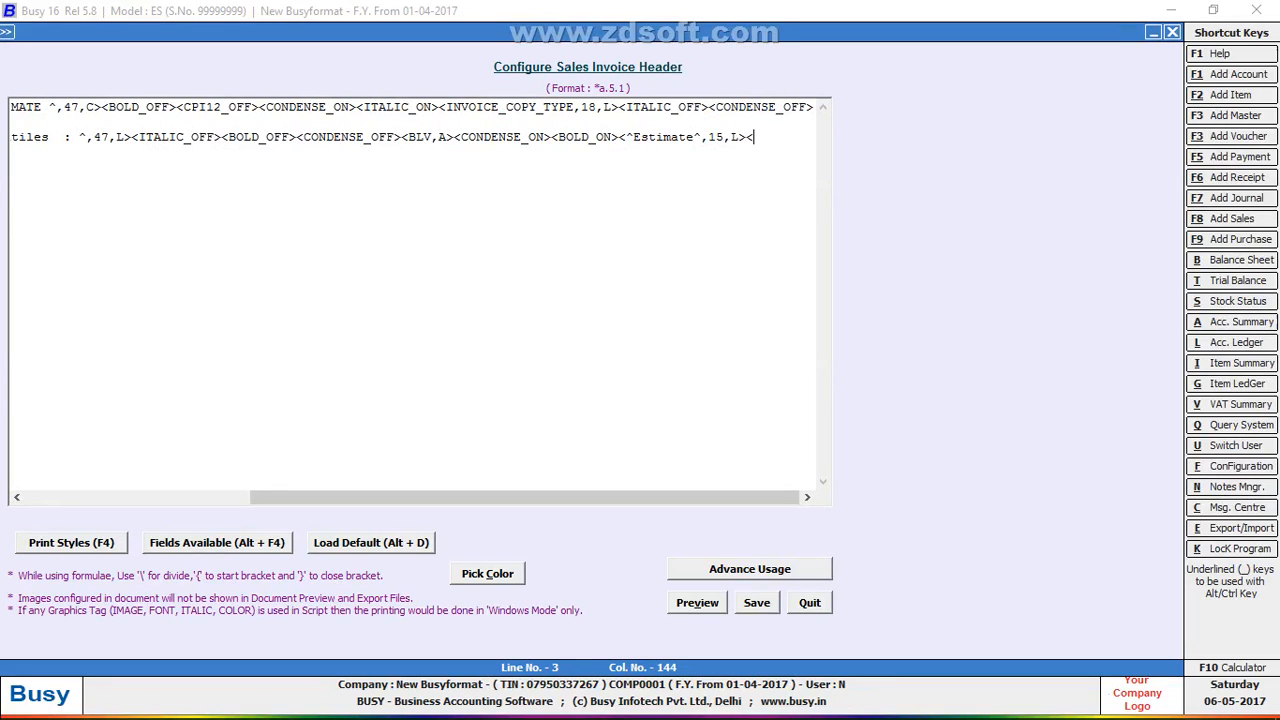
pyautogui.write('^:^,2,L>')
# Append the VCH/BILL_NO field from the VOUCHER HEADER category after the colon field on line 3.
pyautogui.hotkey('alt', 'F4')
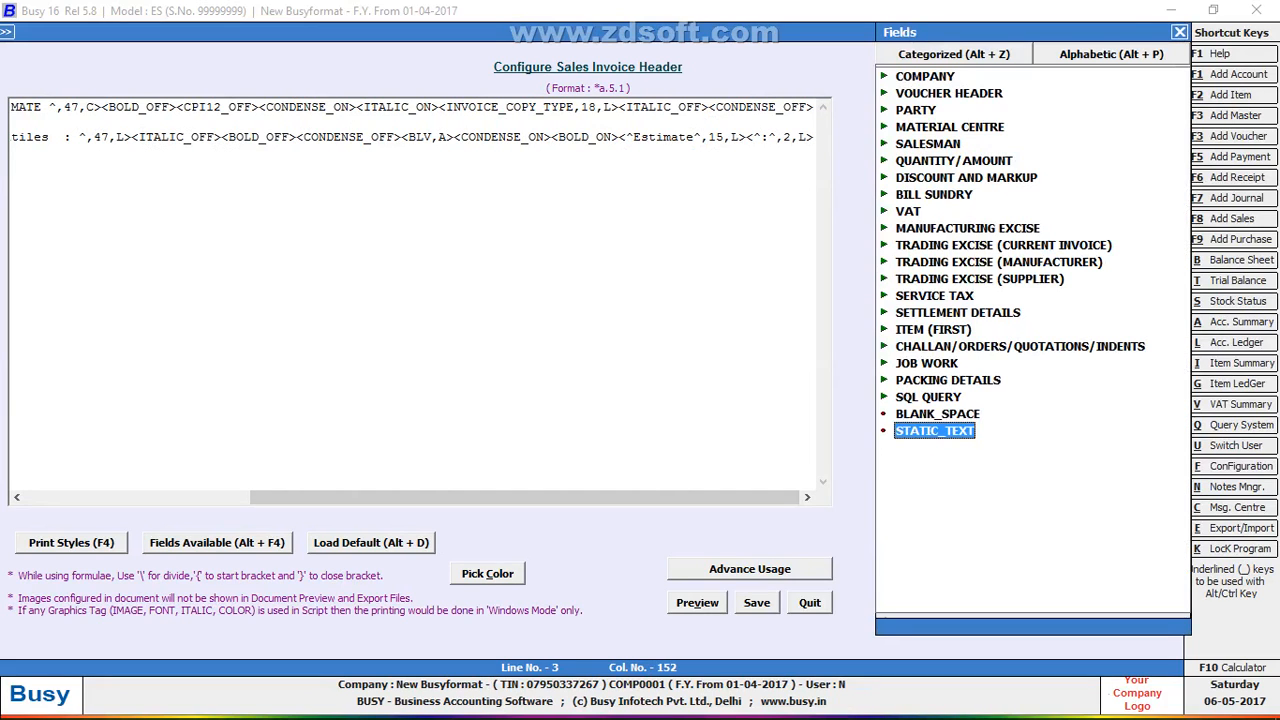
pyautogui.press('Home')
pyautogui.press('Down')
pyautogui.press('Right')
pyautogui.press('Down')
pyautogui.press('Down')
pyautogui.press('Down')
pyautogui.press('Down')
pyautogui.press('Down')
pyautogui.press('Down')
pyautogui.press('Down')
pyautogui.press('Down')
pyautogui.press('Down')
pyautogui.press('Down')
pyautogui.press('Down')
pyautogui.press('Down')
pyautogui.press('Down')
pyautogui.press('Down')
pyautogui.press('Down')
pyautogui.press('Down')
pyautogui.press('Down')
pyautogui.press('Down')
pyautogui.press('Down')
pyautogui.press('Down')
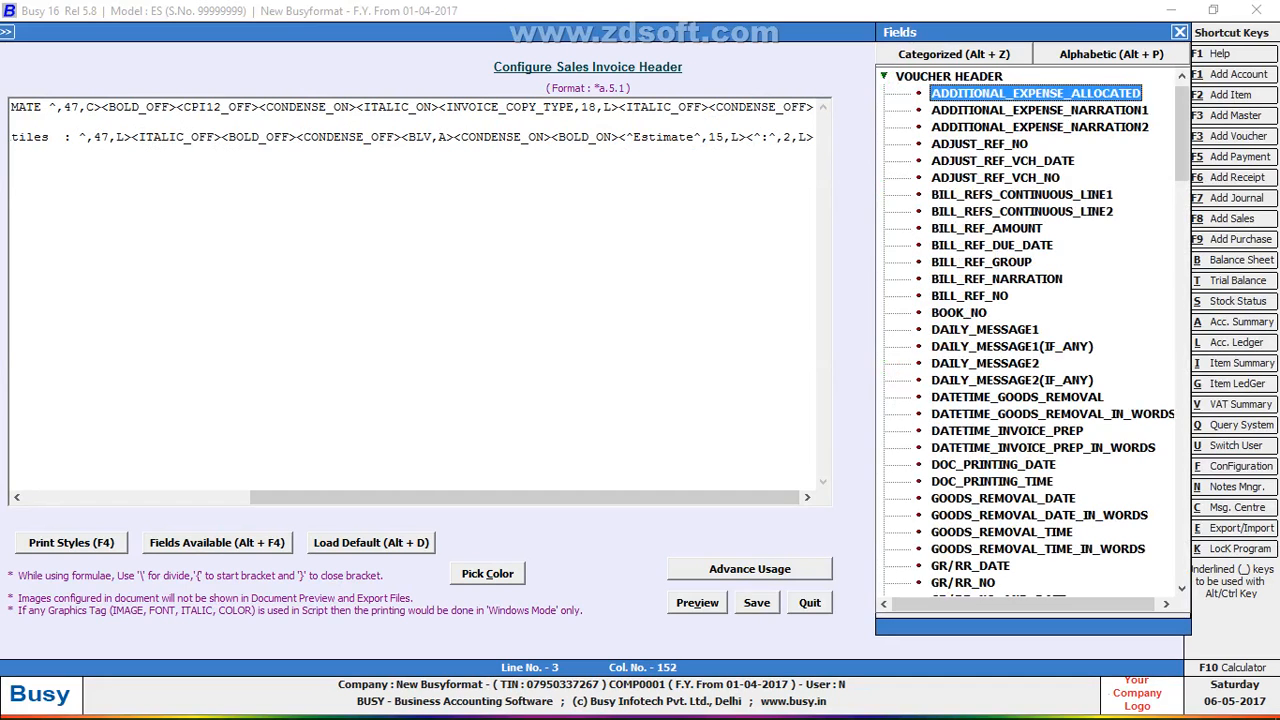
pyautogui.press('Down')
pyautogui.press('Down')
pyautogui.press('Down')
pyautogui.press('Down')
pyautogui.press('Down')
pyautogui.press('Down')
pyautogui.press('Down')
pyautogui.press('Down')
pyautogui.press('Down')
pyautogui.press('Down')
pyautogui.press('Down')
pyautogui.press('Down')
pyautogui.press('Down')
pyautogui.press('Down')
pyautogui.press('Down')
pyautogui.press('Down')
pyautogui.press('Down')
pyautogui.press('Down')
pyautogui.press('Down')
pyautogui.press('Down')
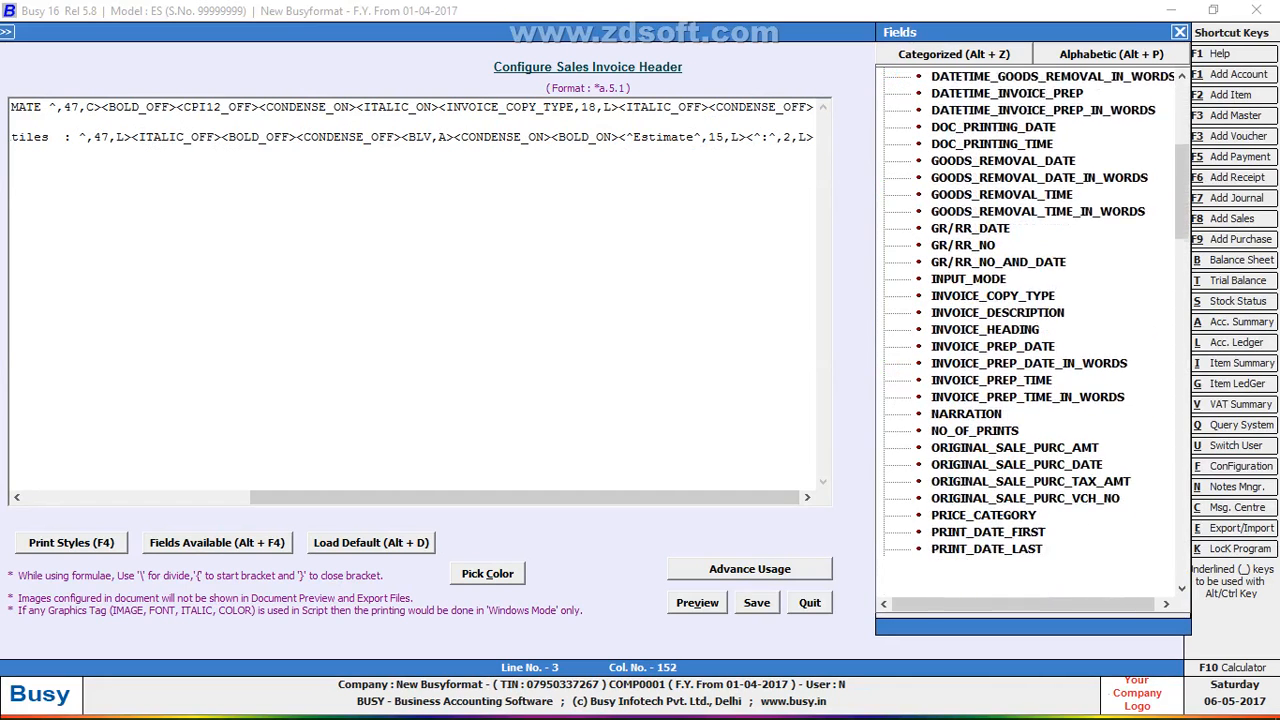
pyautogui.press('Down')
pyautogui.press('Down')
pyautogui.press('Down')
pyautogui.press('Down')
pyautogui.press('Down')
pyautogui.press('Down')
pyautogui.press('Down')
pyautogui.press('Down')
pyautogui.press('Down')
pyautogui.press('Down')
pyautogui.press('Down')
pyautogui.press('Down')
pyautogui.press('Down')
pyautogui.press('Down')
pyautogui.press('Down')
pyautogui.press('Down')
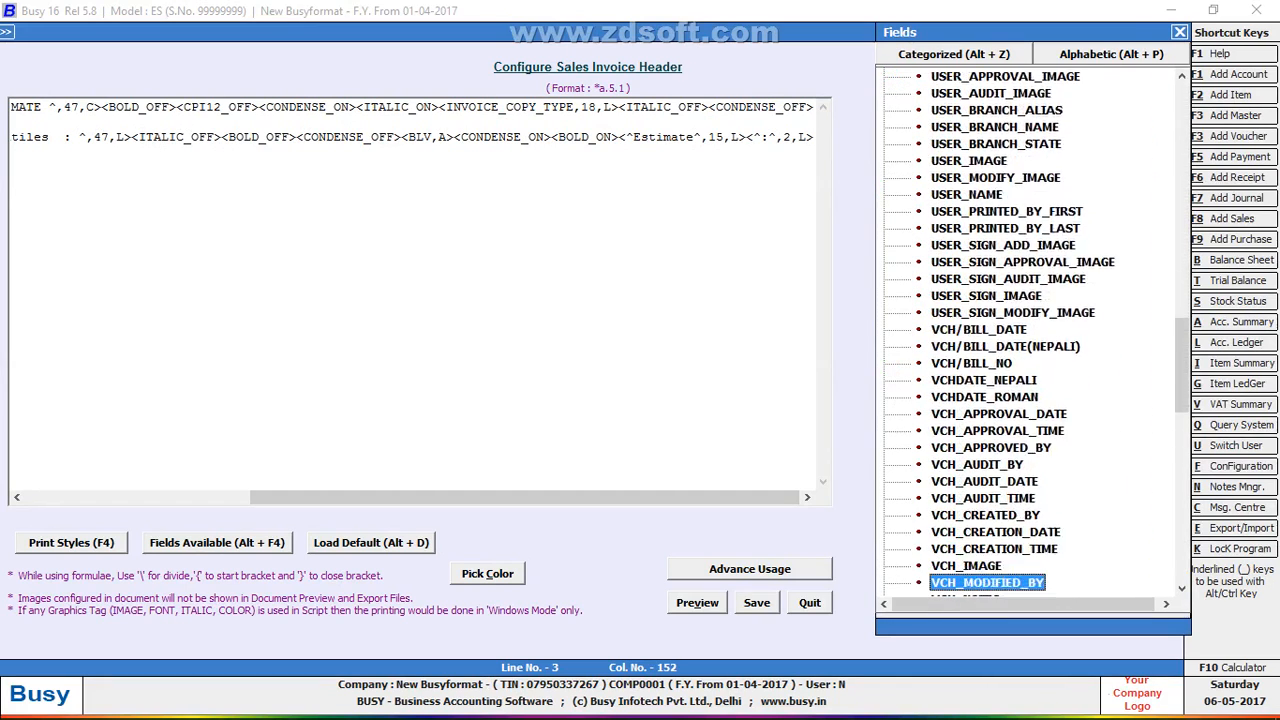
pyautogui.press('Up')
pyautogui.press('Up')
pyautogui.press('Up')
pyautogui.press('Up')
pyautogui.press('Up')
pyautogui.press('Up')
pyautogui.press('Up')
pyautogui.press('Up')
pyautogui.press('Up')
pyautogui.press('Up')
pyautogui.press('Up')
pyautogui.press('Up')
pyautogui.press('Up')
pyautogui.press('Up')
pyautogui.press('Up')
pyautogui.press('Up')
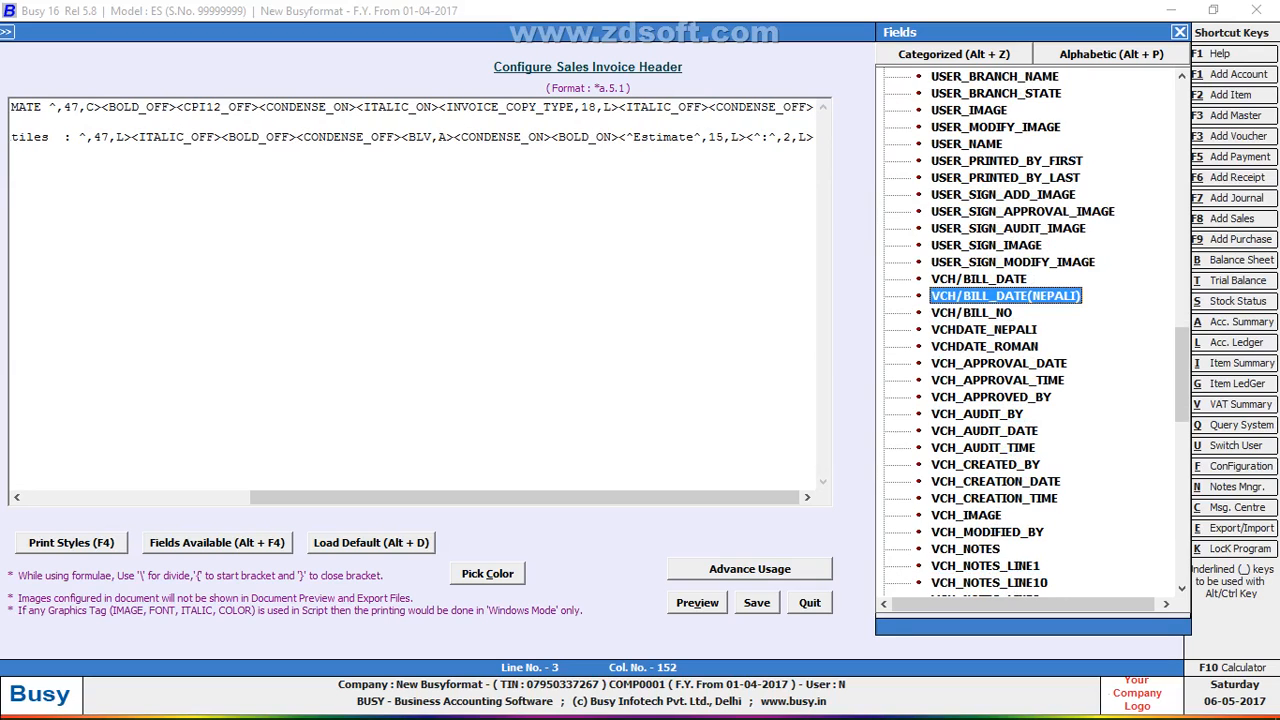
pyautogui.press('Down')
pyautogui.press('Return')
# Set the width of the VCH/BILL_NO field to 15.
pyautogui.press('Left')
pyautogui.press('Left')
pyautogui.press('Left')
pyautogui.press('Left')
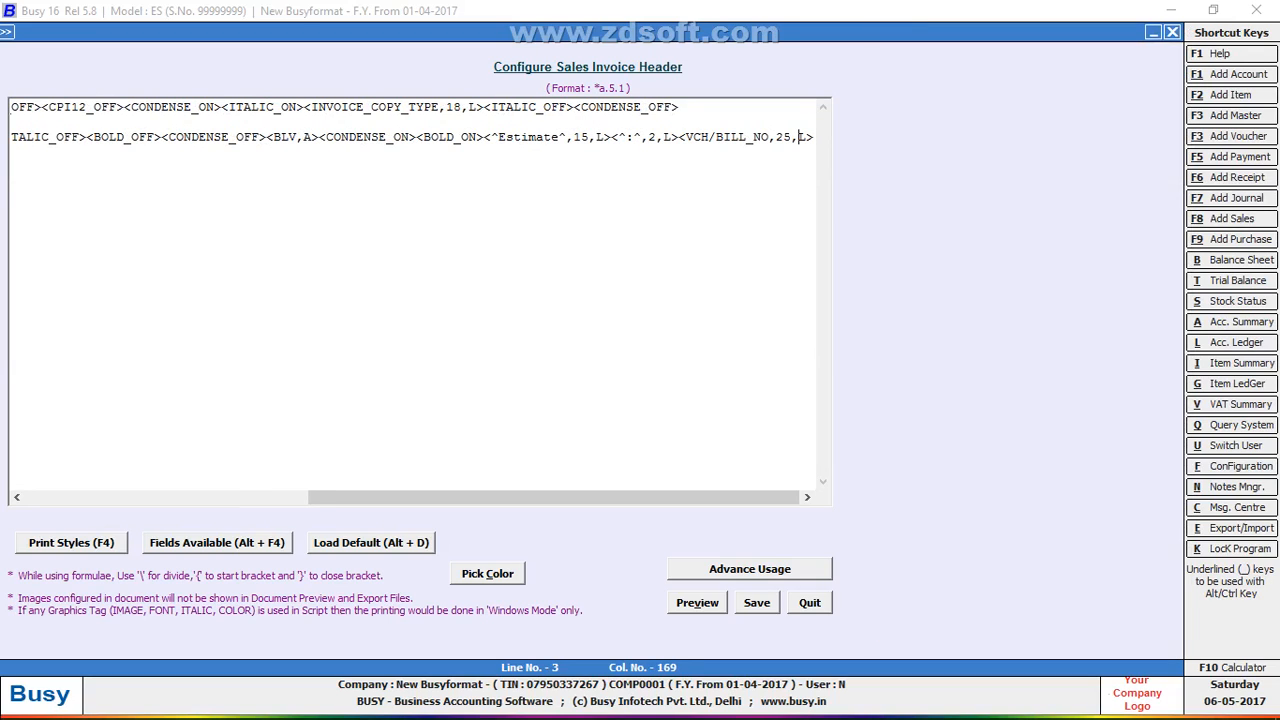
pyautogui.press('BackSpace')
pyautogui.write('1')
# Close line 3 with the <BOLD_OFF> and <CONDENSE_OFF> print styles after the VCH/BILL_NO field.
pyautogui.press('End')
pyautogui.press('F4')
pyautogui.press('Down')
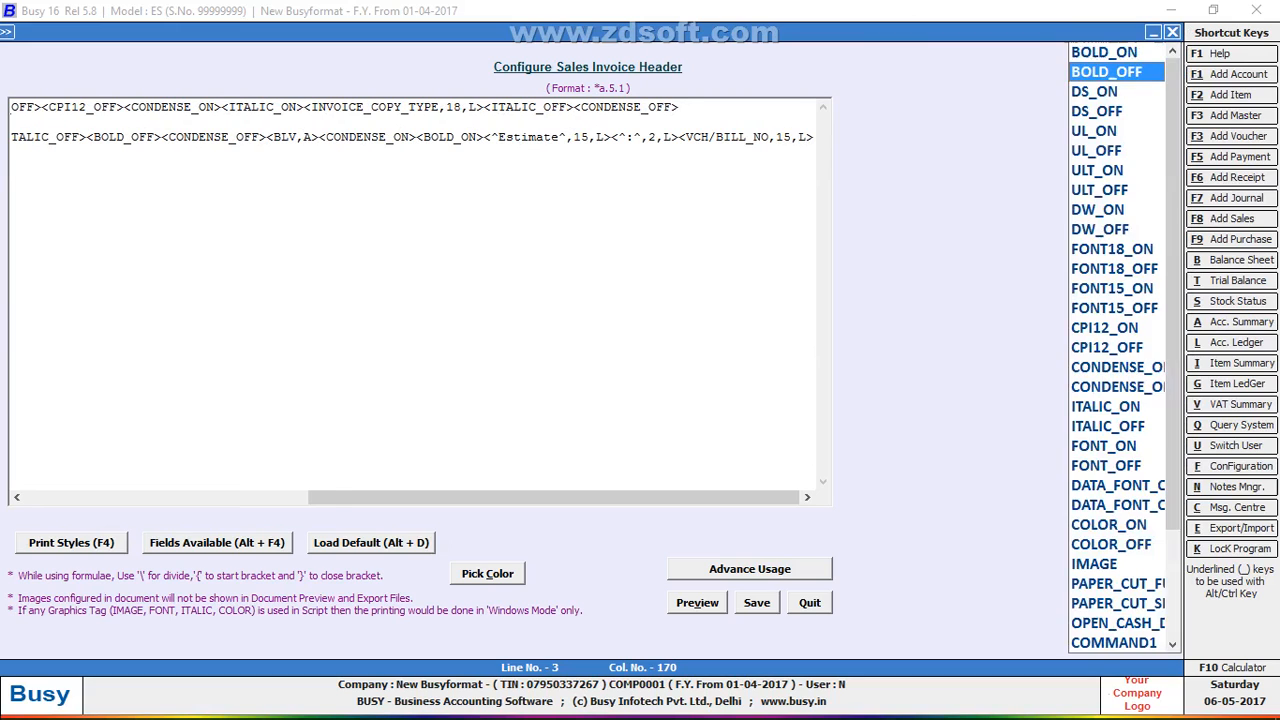
pyautogui.press('Return')
pyautogui.press('F4')
pyautogui.write('co')
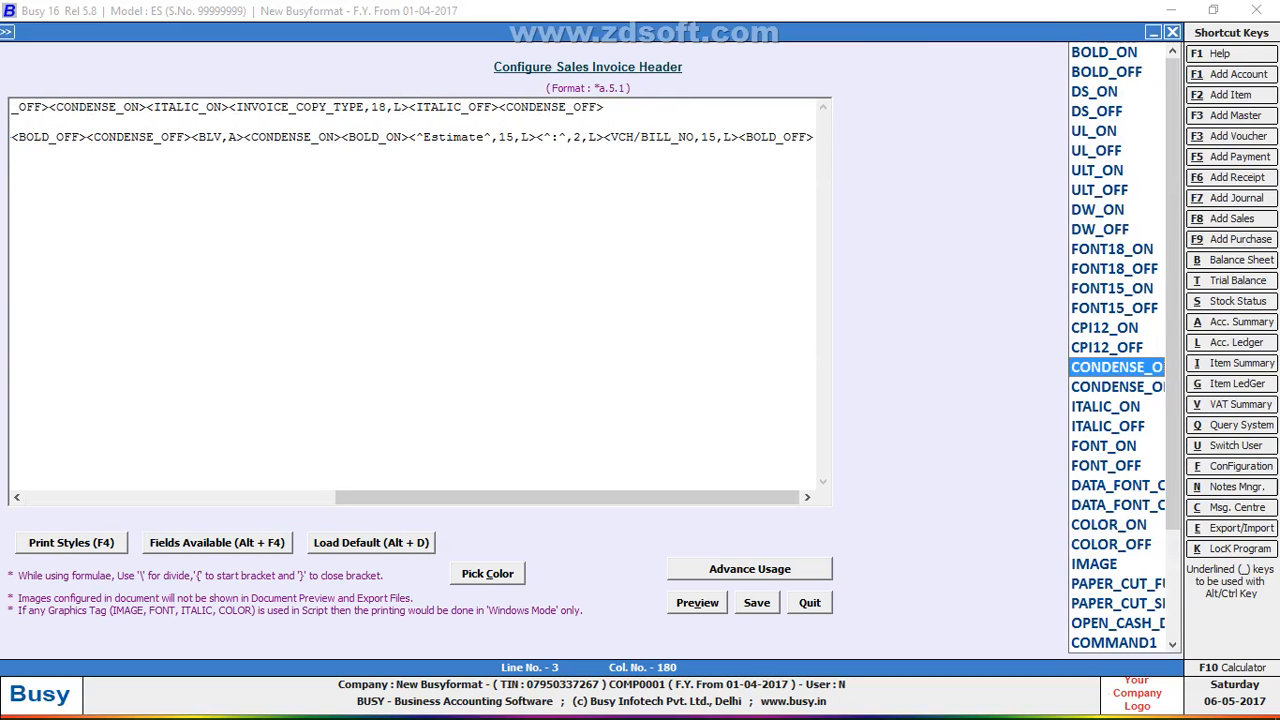
pyautogui.press('Down')
pyautogui.press('Return')
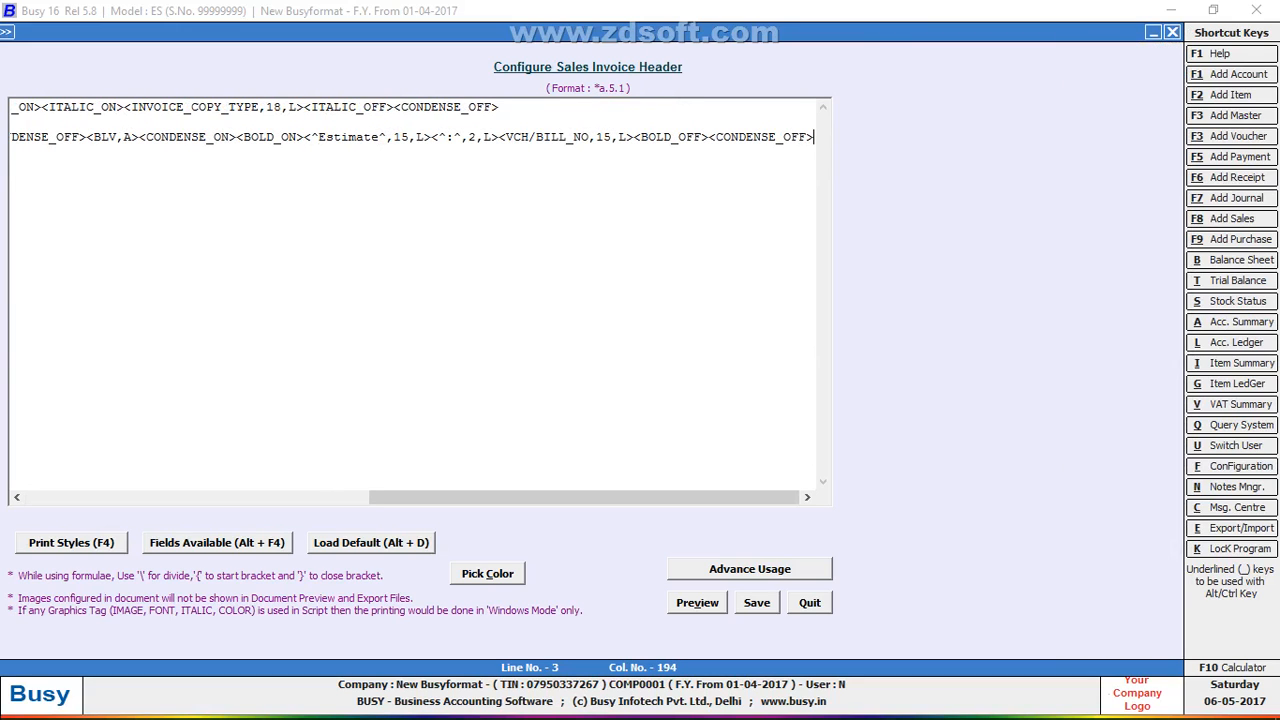
# Preview the header and compare its estimate number row with the finished ESTIMATE layout.
pyautogui.hotkey('alt', 'v')
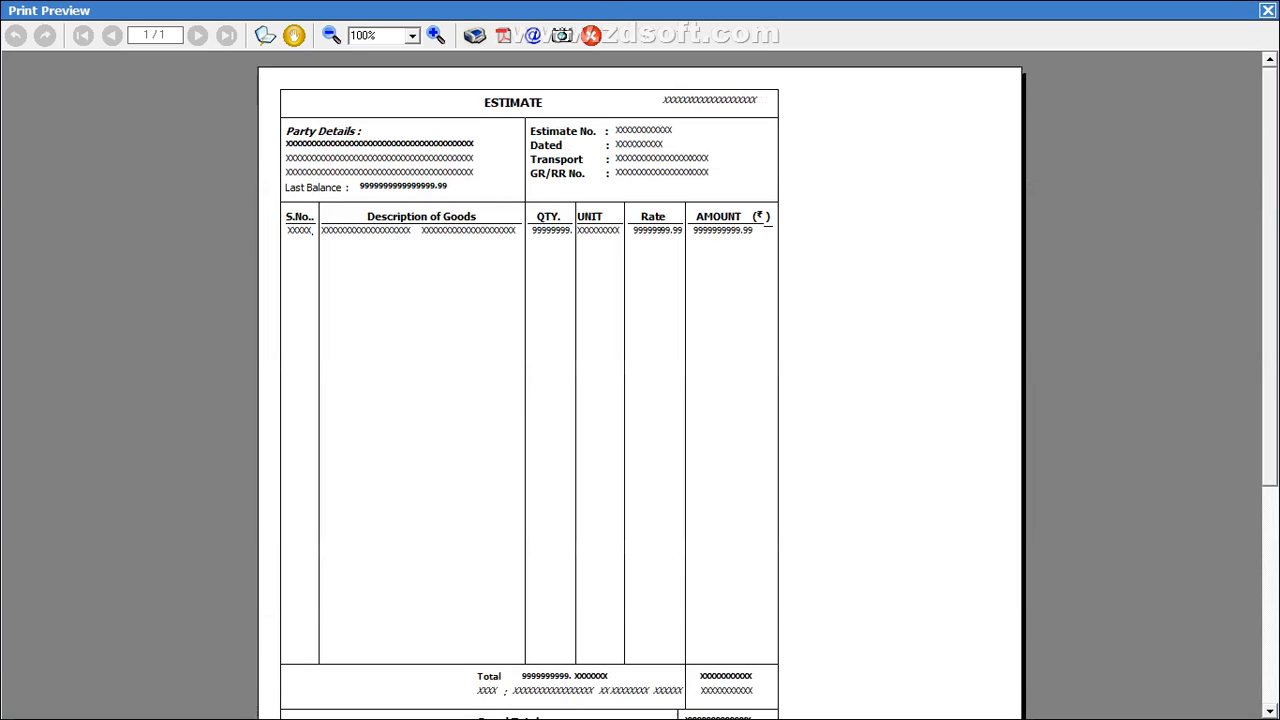
pyautogui.hotkey('alt', 'Tab')
pyautogui.press('Escape')
pyautogui.hotkey('alt', 'Tab')
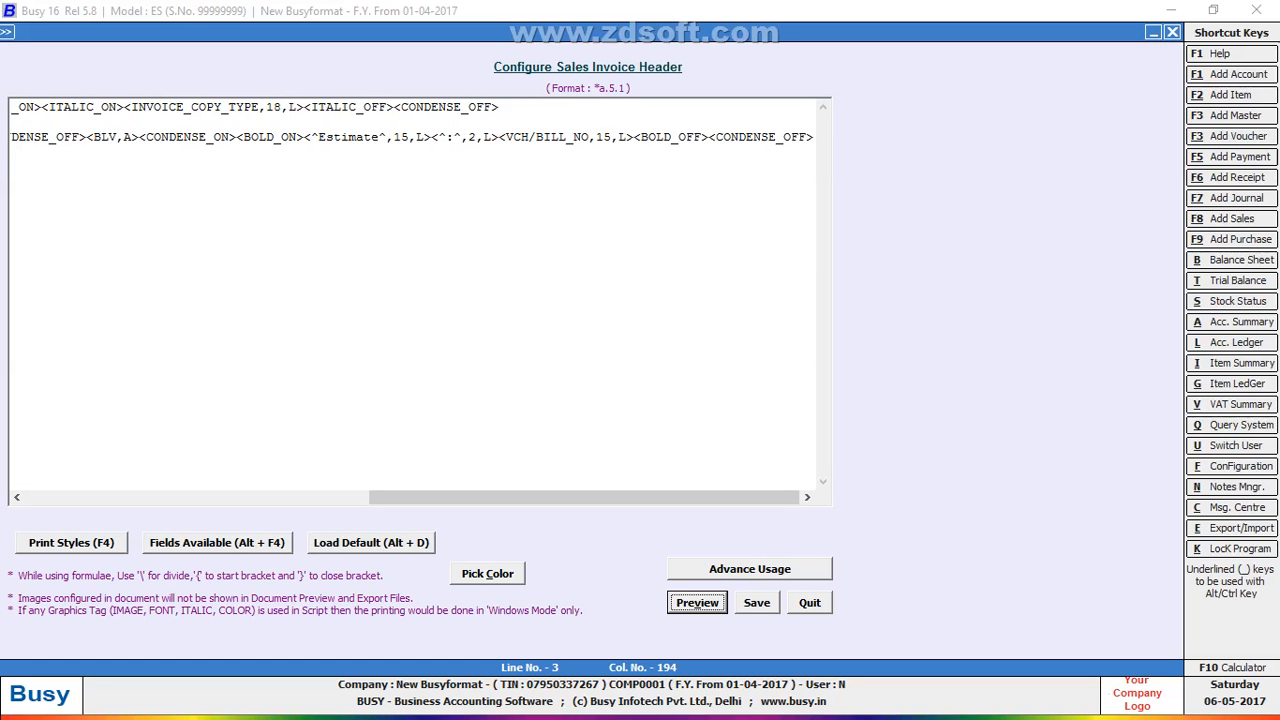
# Extend the "Estimate" static text on line 3 to read "Estimate No" and preview the header.
pyautogui.click(386, 137)
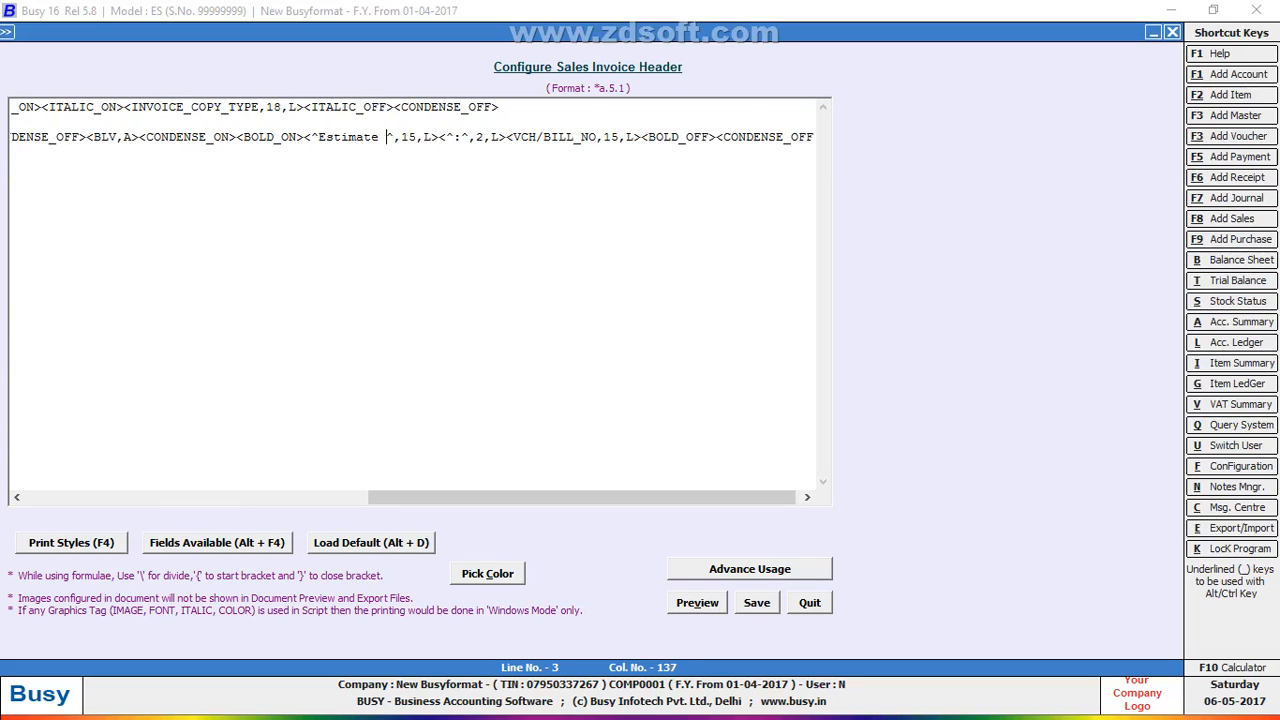
pyautogui.write('No')
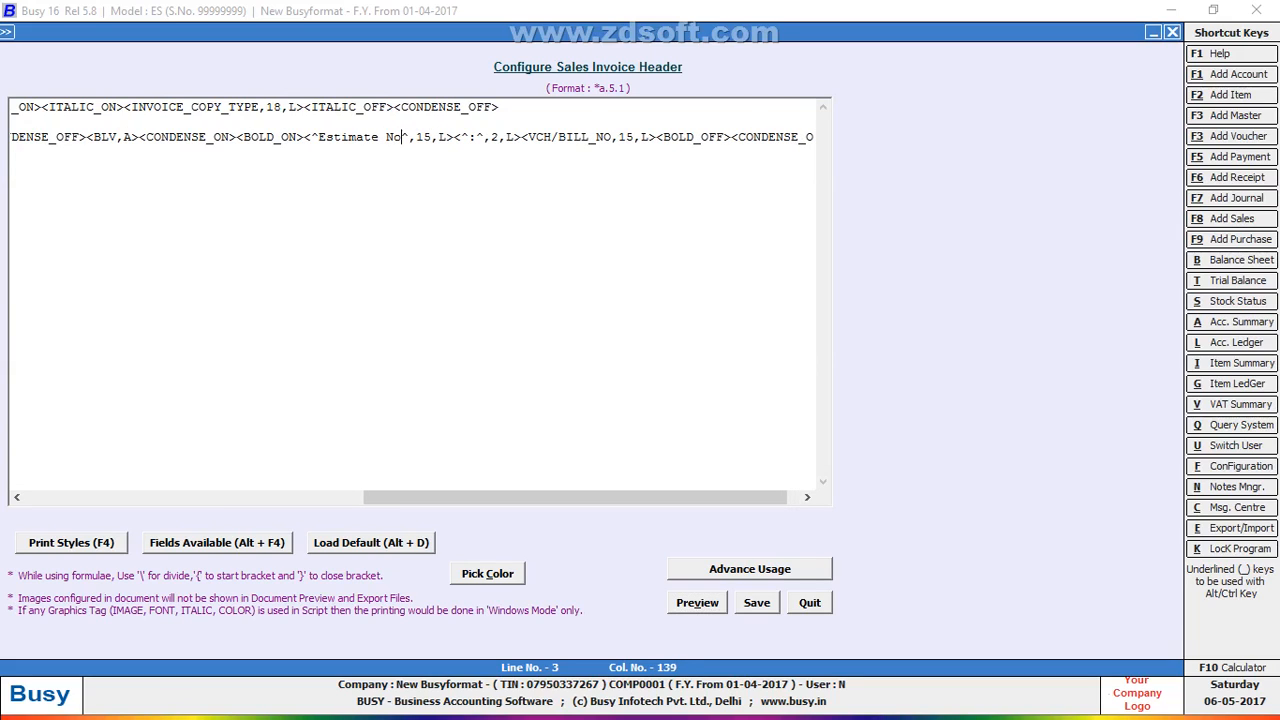
pyautogui.hotkey('alt', 'v')
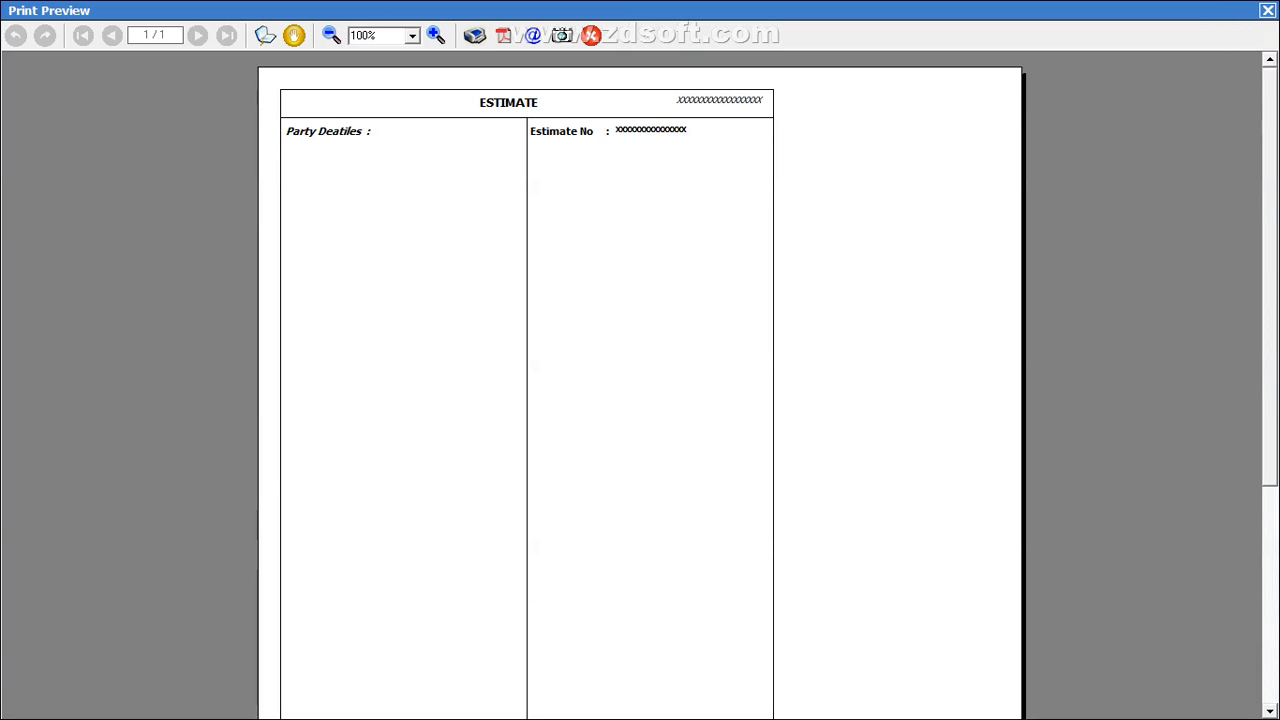
pyautogui.press('Escape')
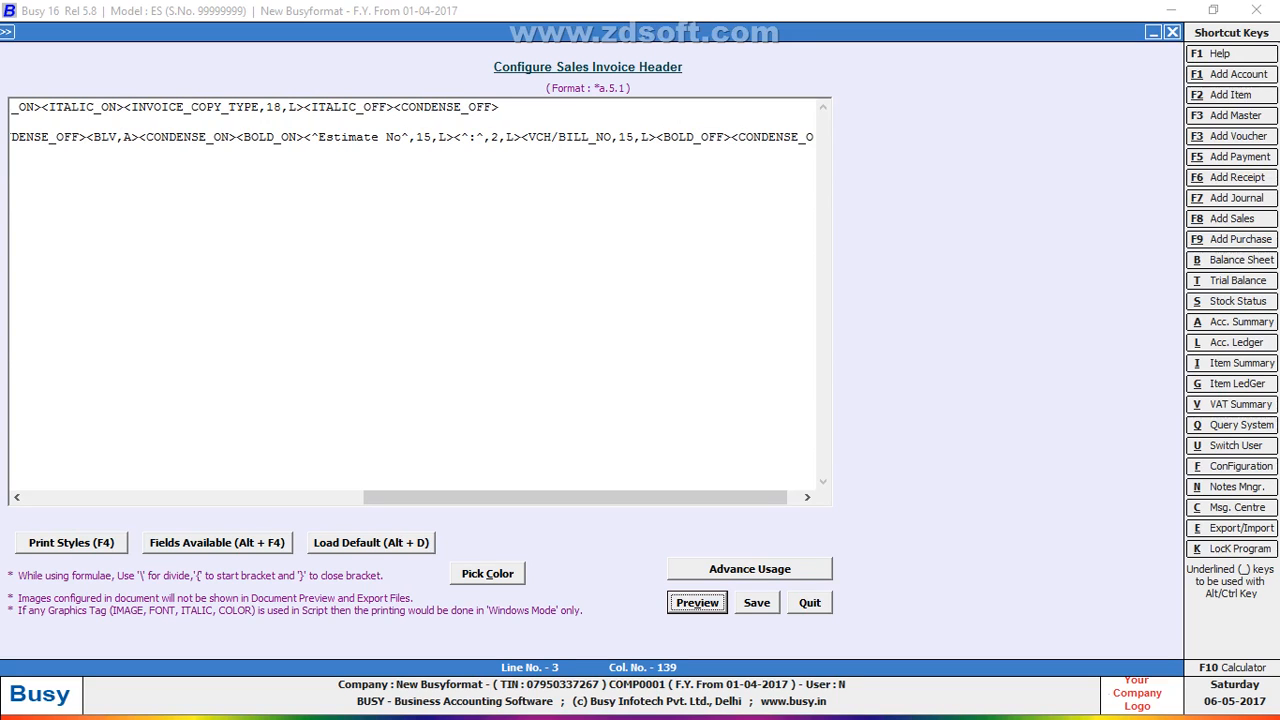
# Add a fourth line to the header script, starting with the <CONDENSE_ON> print style.
pyautogui.moveTo(576, 497); pyautogui.dragTo(235, 497)
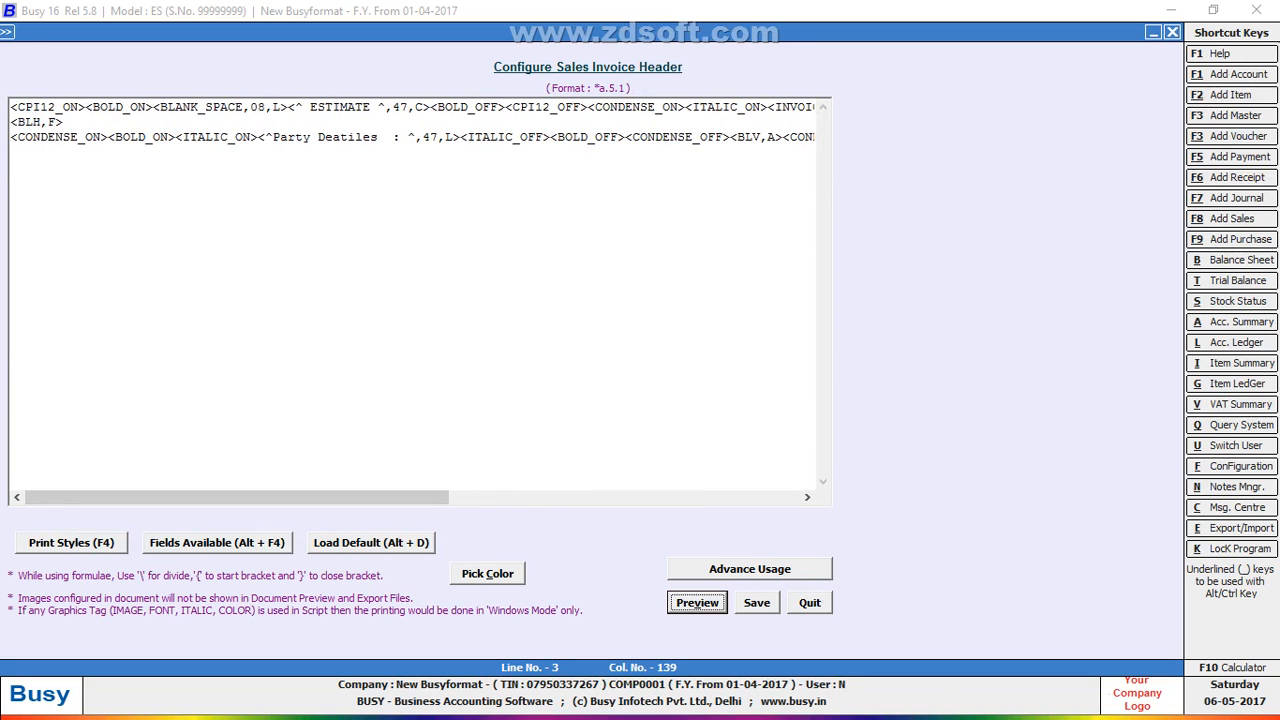
pyautogui.click(12, 137)
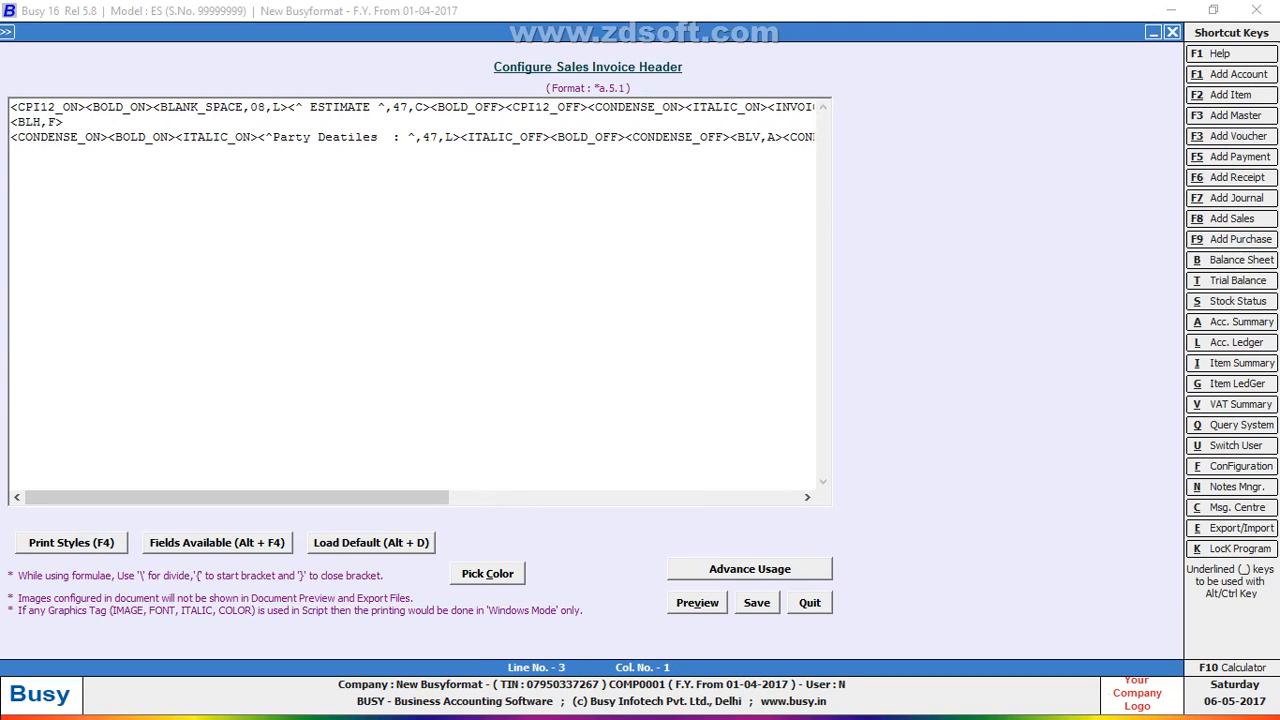
pyautogui.press('End')
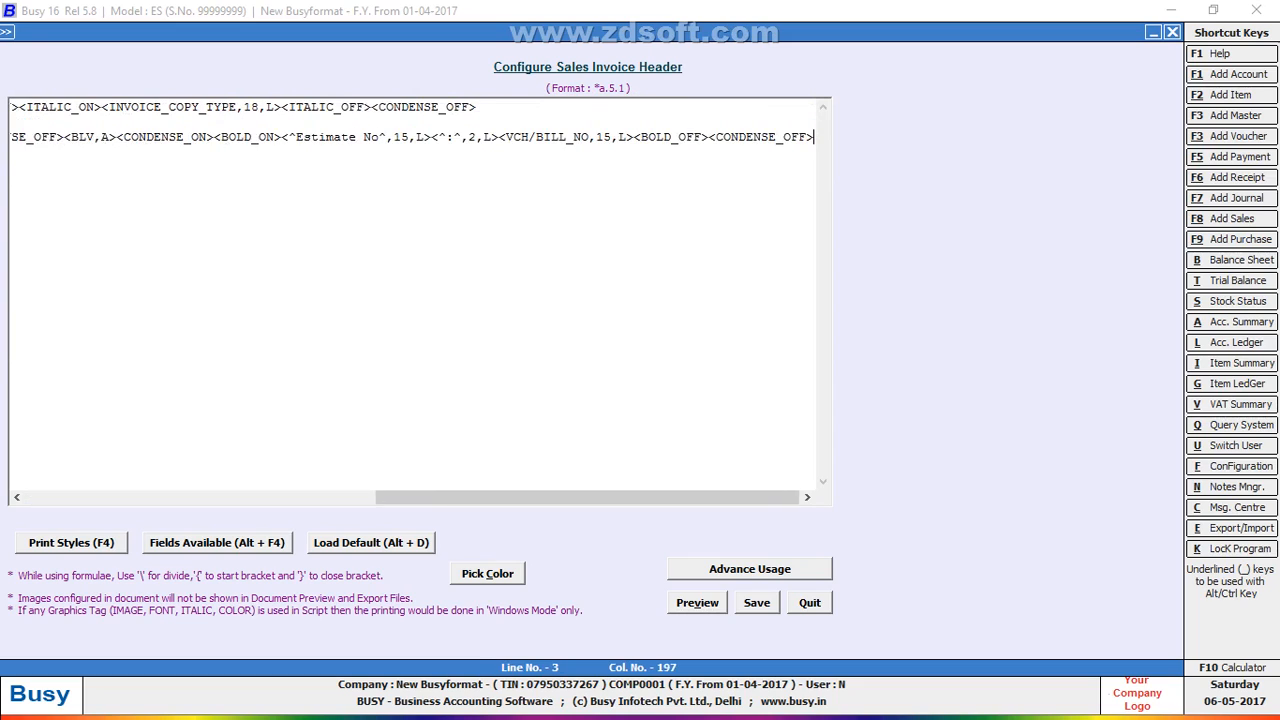
pyautogui.press('Return')
pyautogui.press('F4')
pyautogui.press('c')
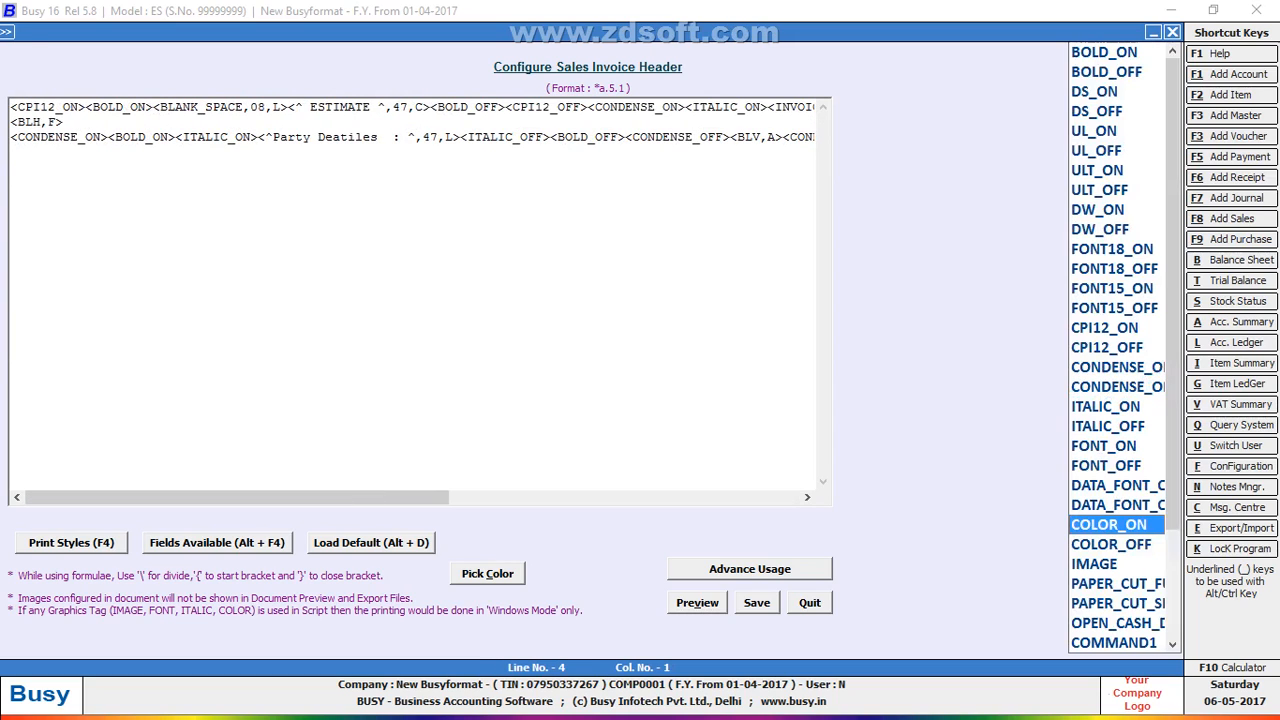
pyautogui.press('c')
pyautogui.press('c')
pyautogui.press('c')
pyautogui.press('c')
pyautogui.press('c')
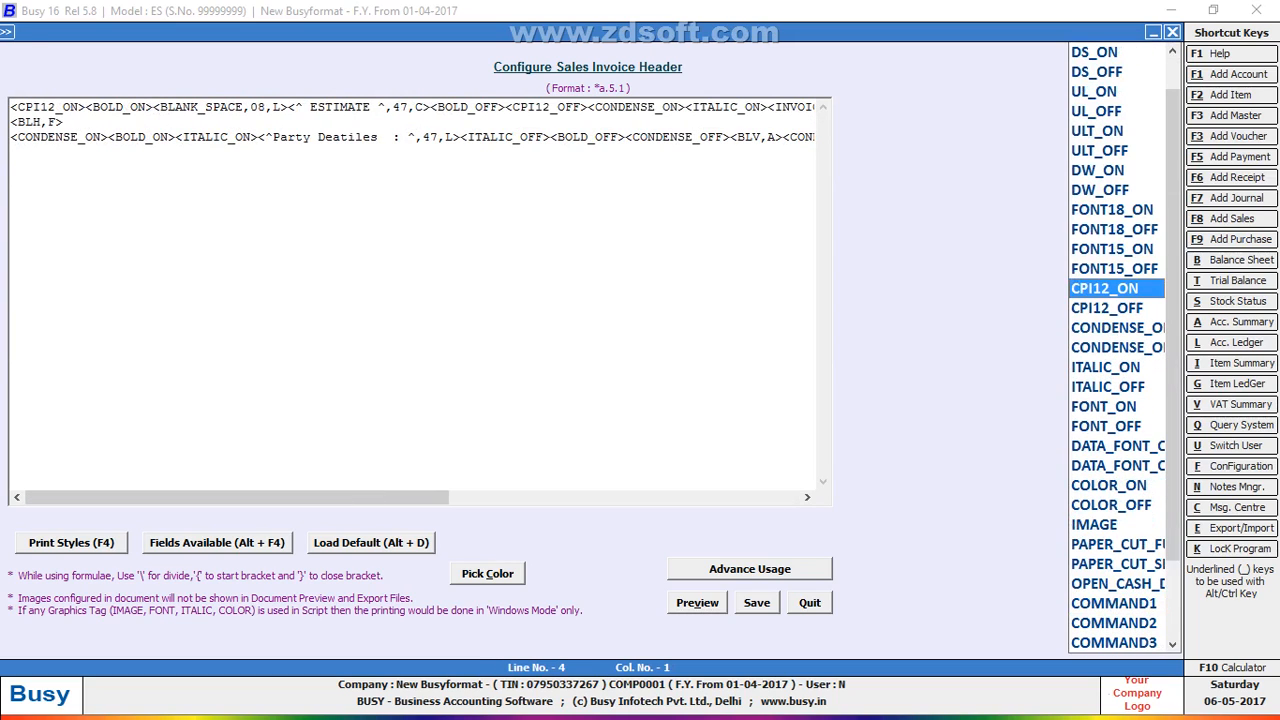
pyautogui.press('c')
pyautogui.press('c')
pyautogui.press('Return')
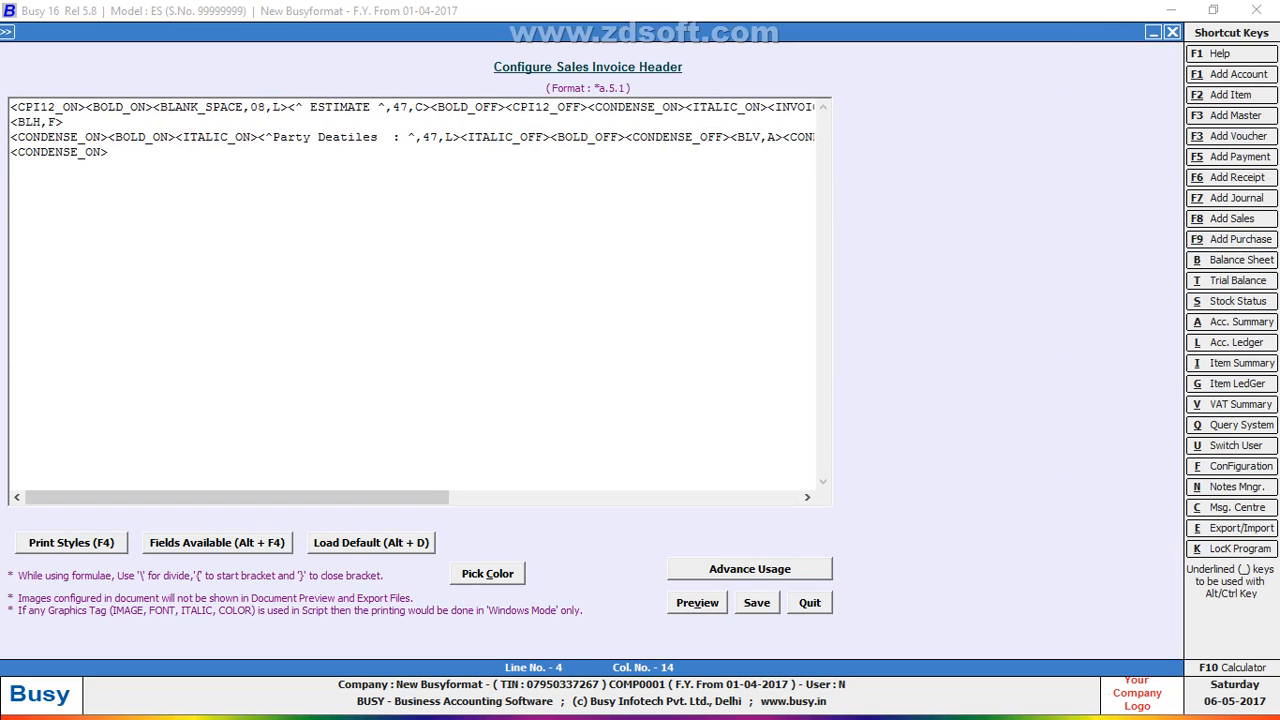
# Check the finished ESTIMATE layout and append the <BOLD_ON> print style on line 4.
pyautogui.hotkey('alt', 'v')
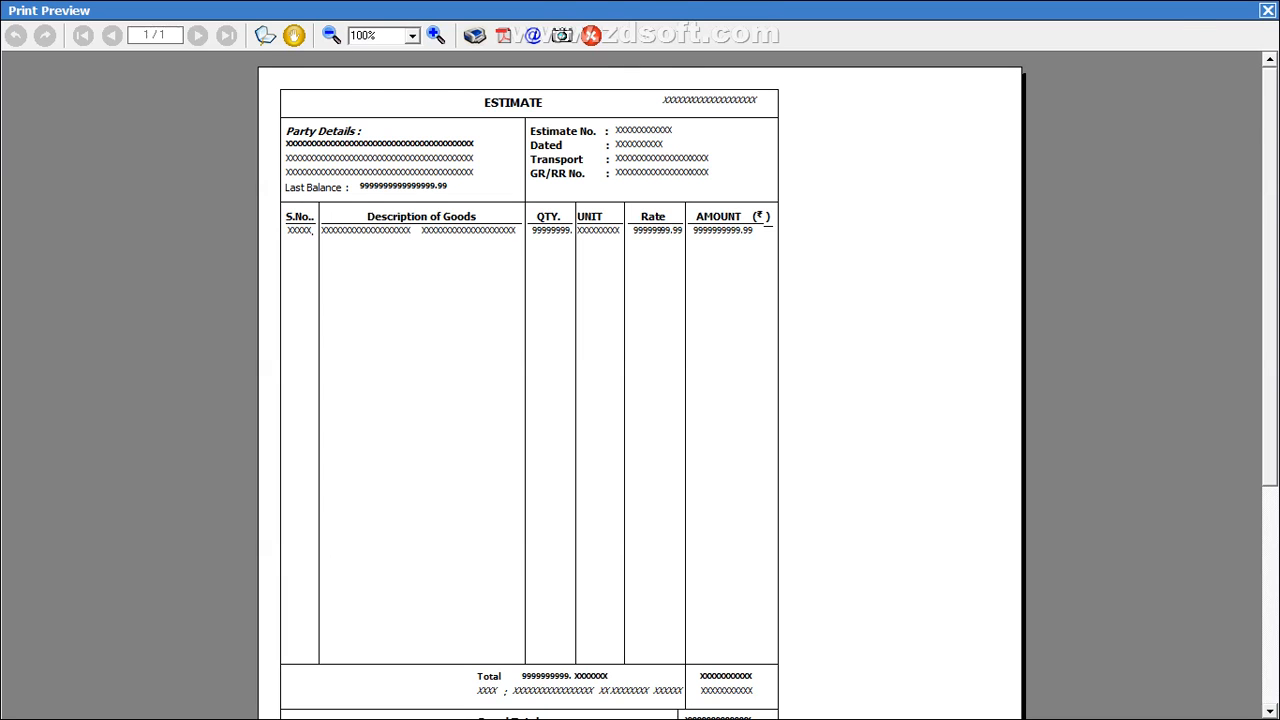
pyautogui.press('Escape')
pyautogui.press('F4')
pyautogui.press('b')
pyautogui.press('b')
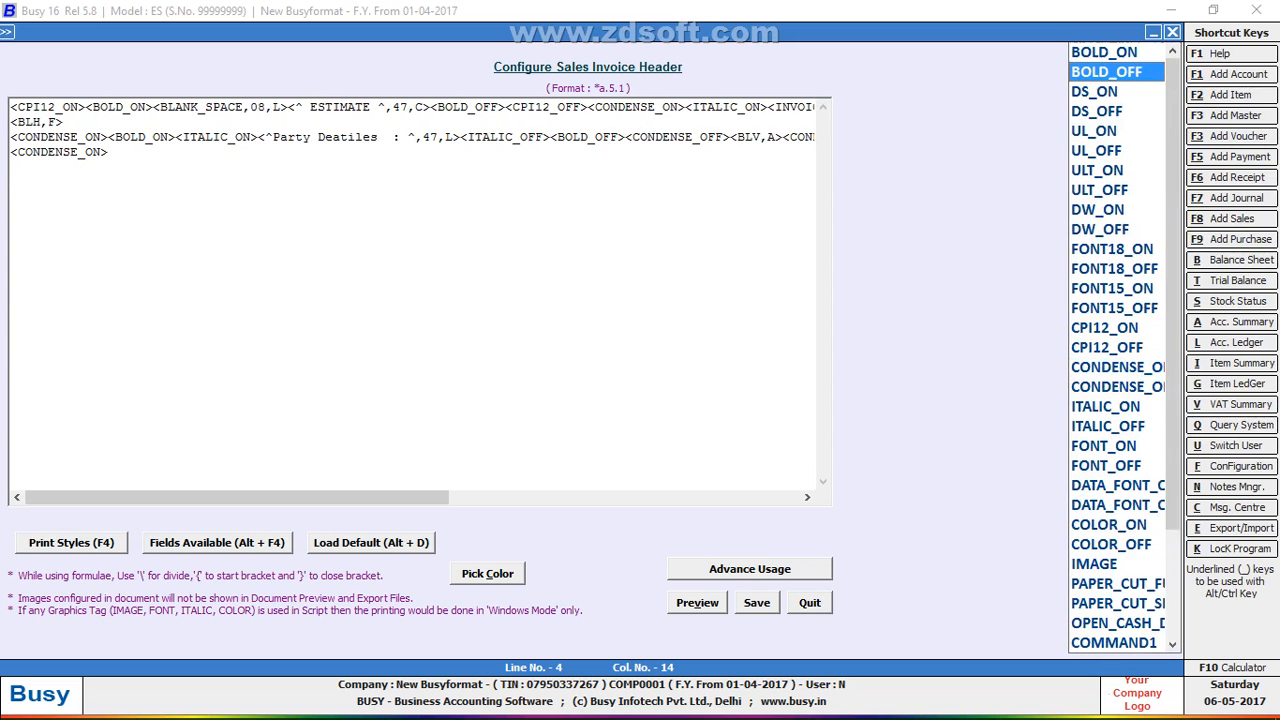
pyautogui.press('Up')
pyautogui.press('Return')
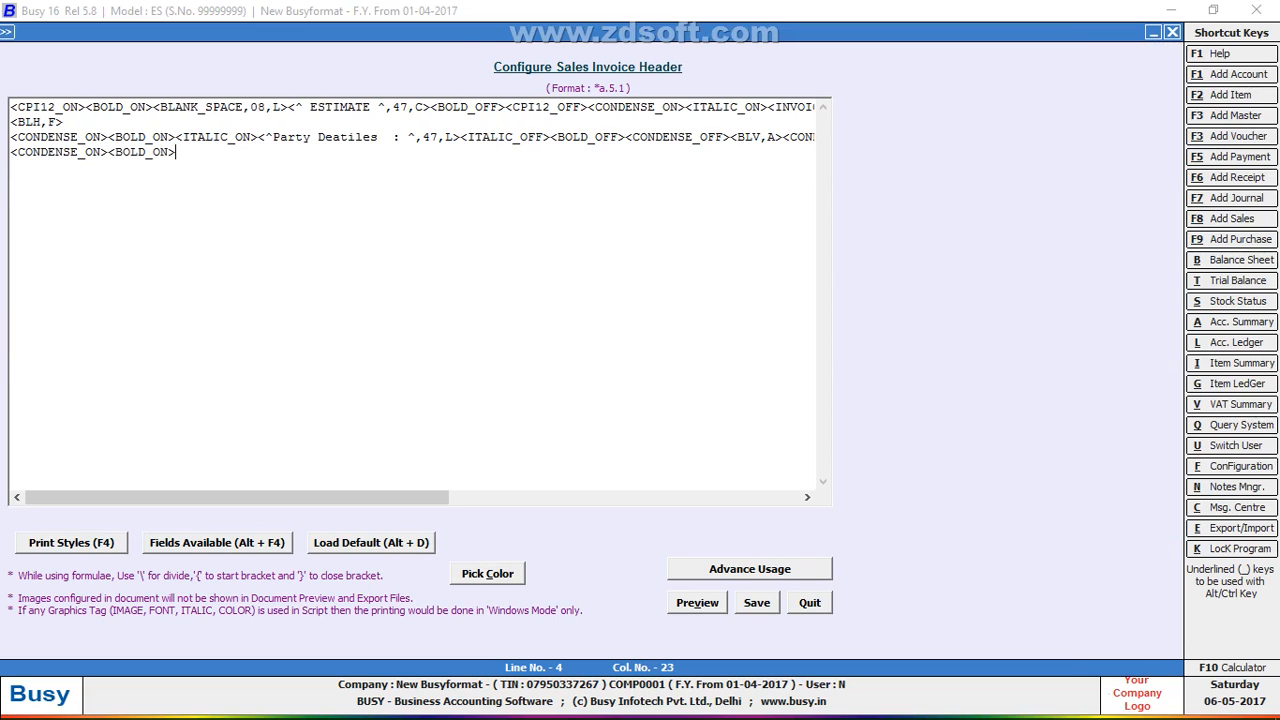
# Examine the row below the party details heading in the finished ESTIMATE layout.
pyautogui.hotkey('alt', 'v')
pyautogui.press('Escape')
pyautogui.hotkey('alt', 'F4')
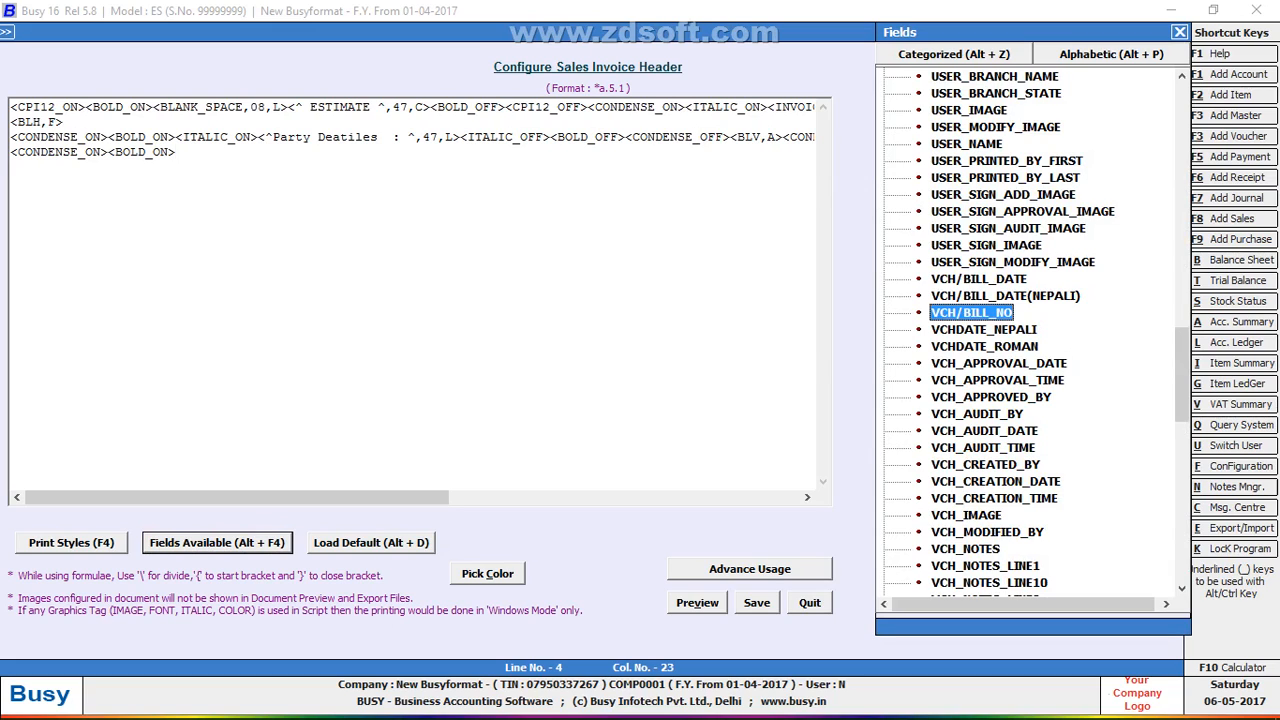
pyautogui.hotkey('alt', 'v')
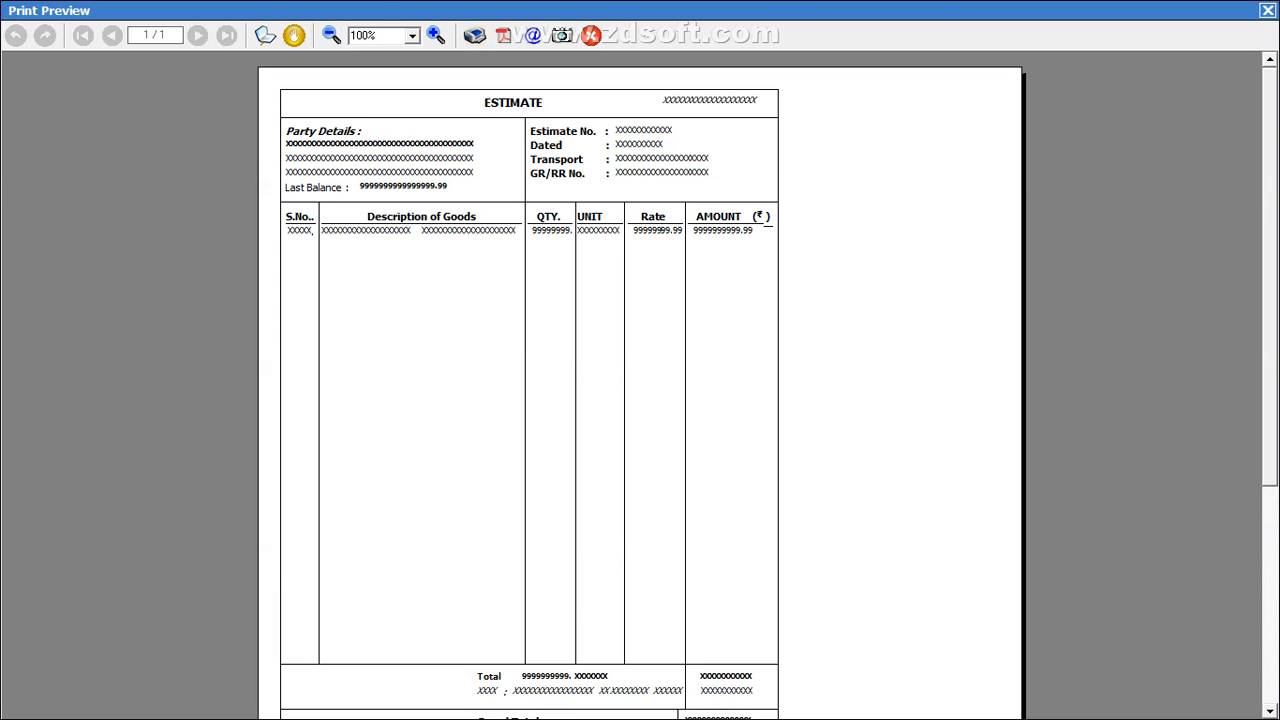
pyautogui.press('Escape')
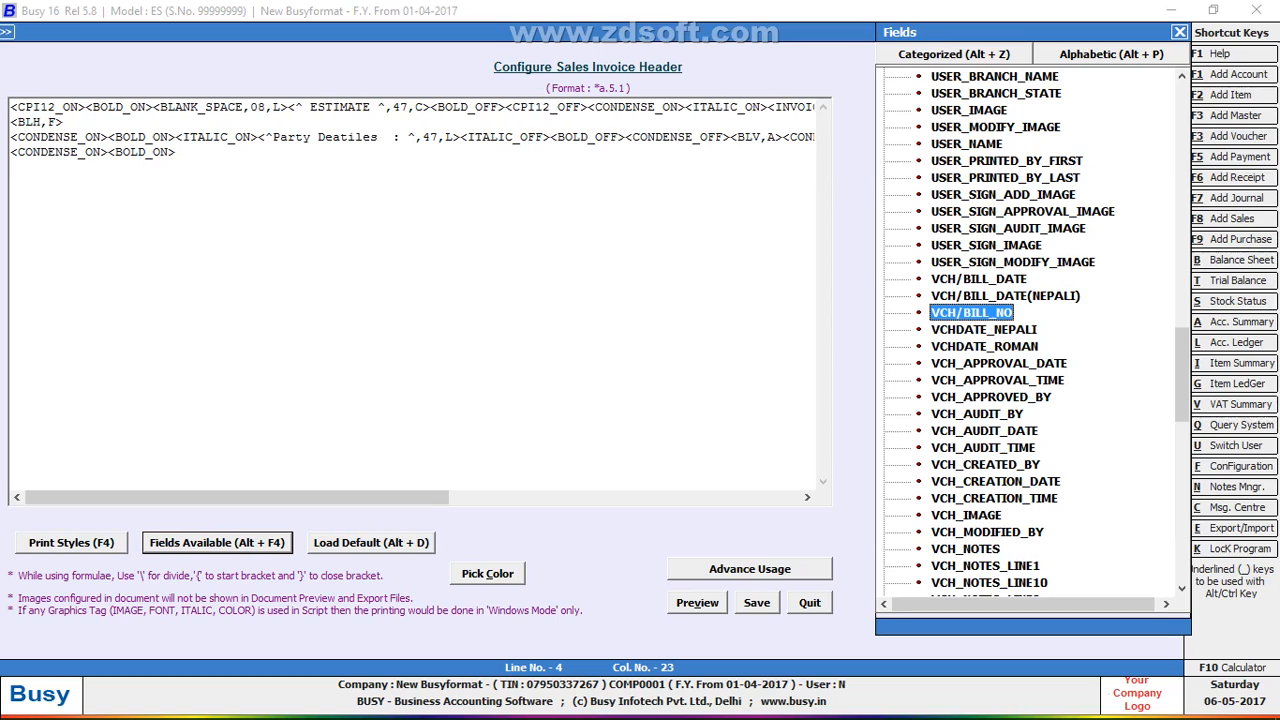
pyautogui.press('Escape')
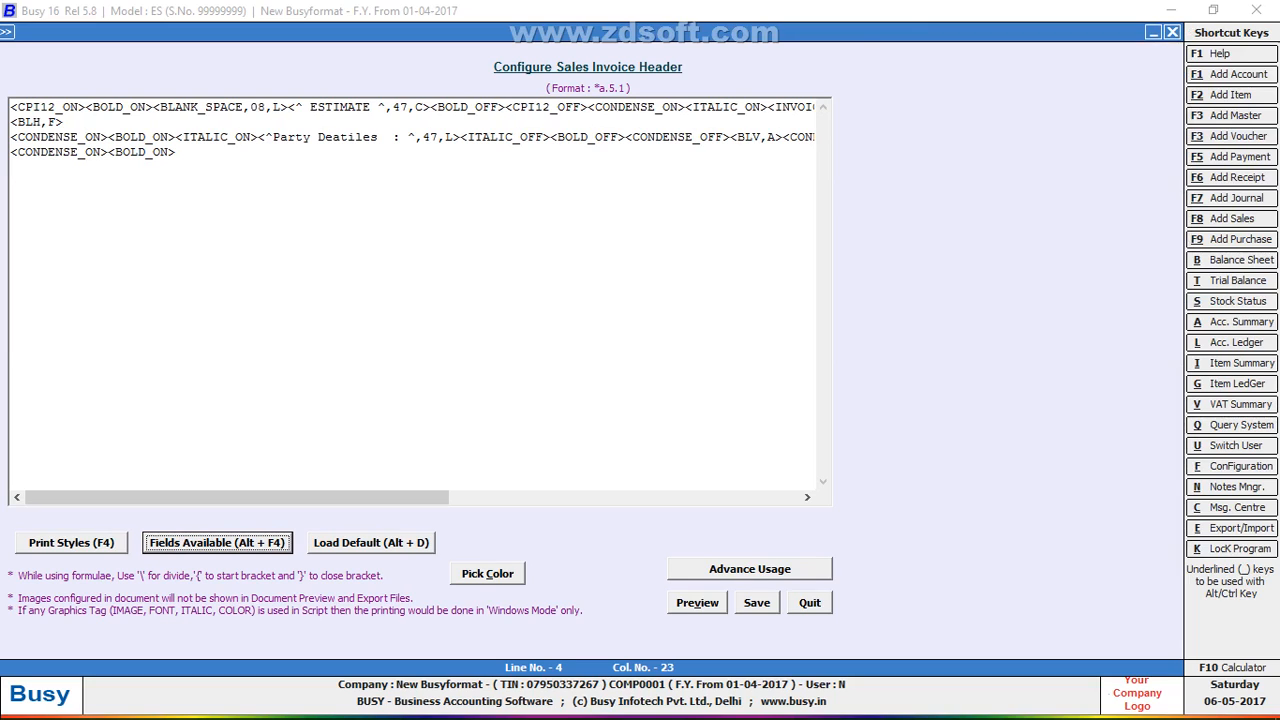
# Insert the PARTY_NAME field from the party fields at the end of line 4.
pyautogui.click(325, 137)
pyautogui.click(177, 152)
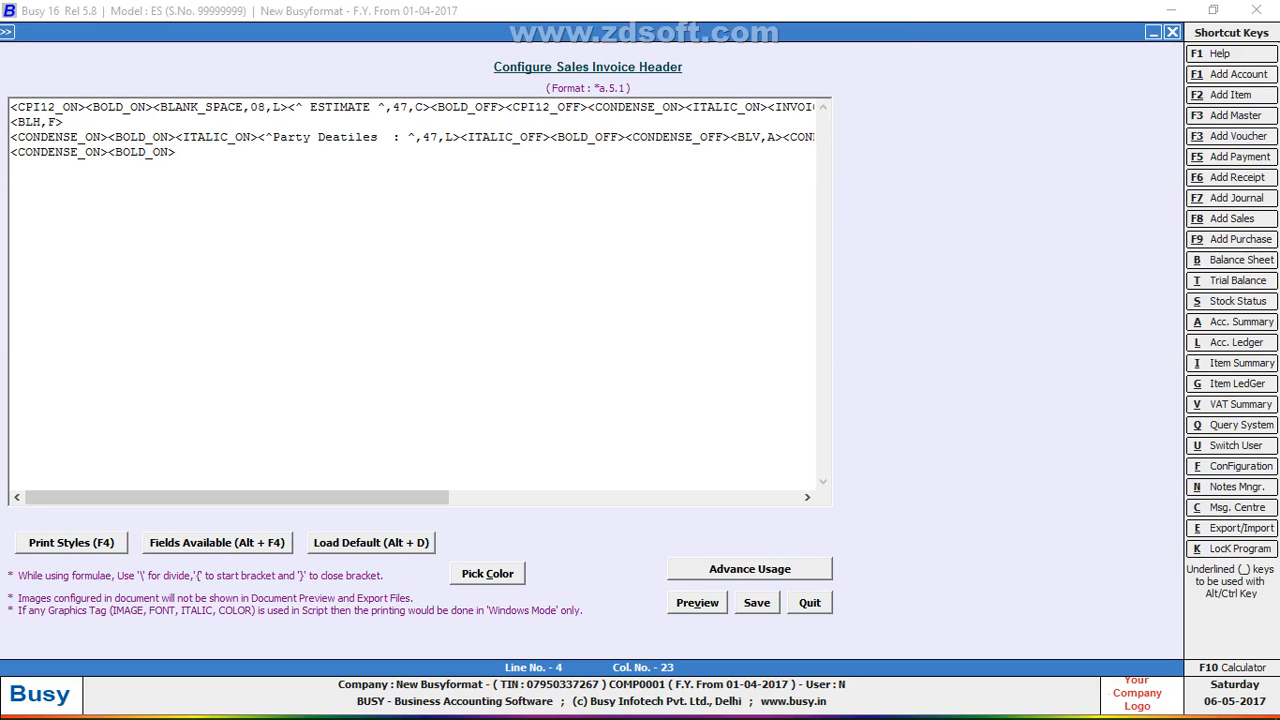
pyautogui.hotkey('alt', 'F4')
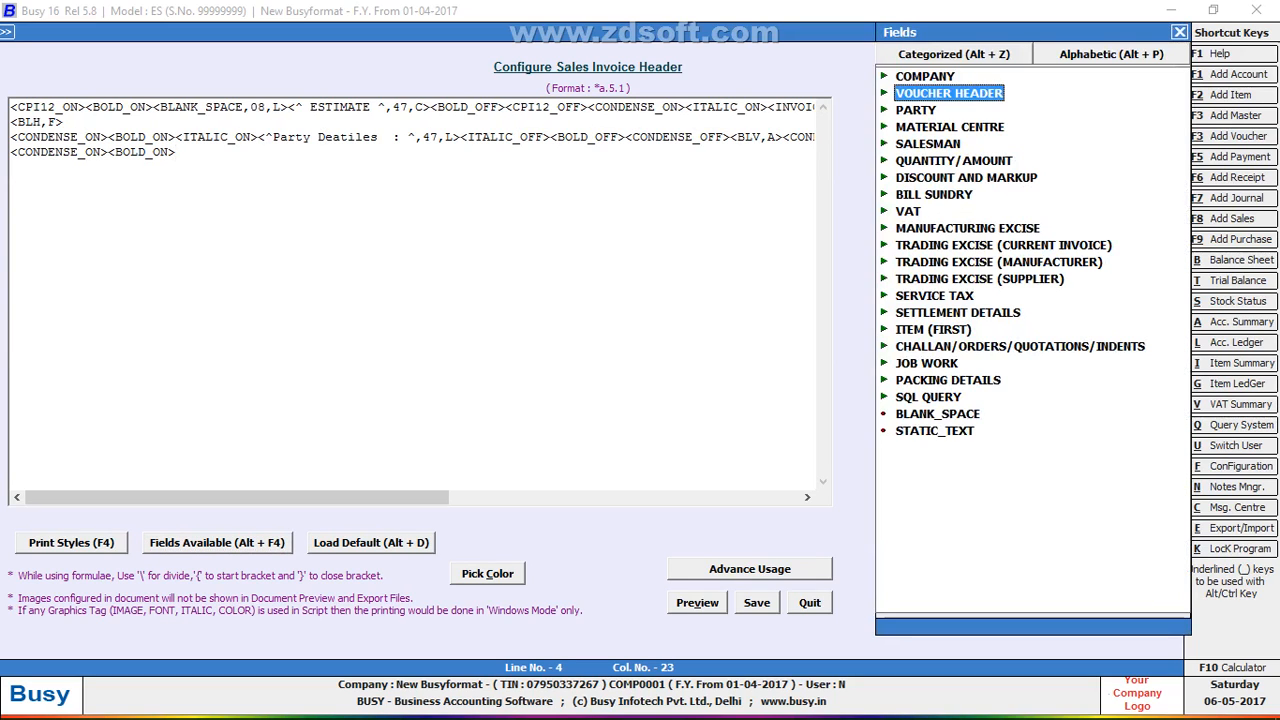
pyautogui.press('Down')
pyautogui.press('Down')
pyautogui.press('Up')
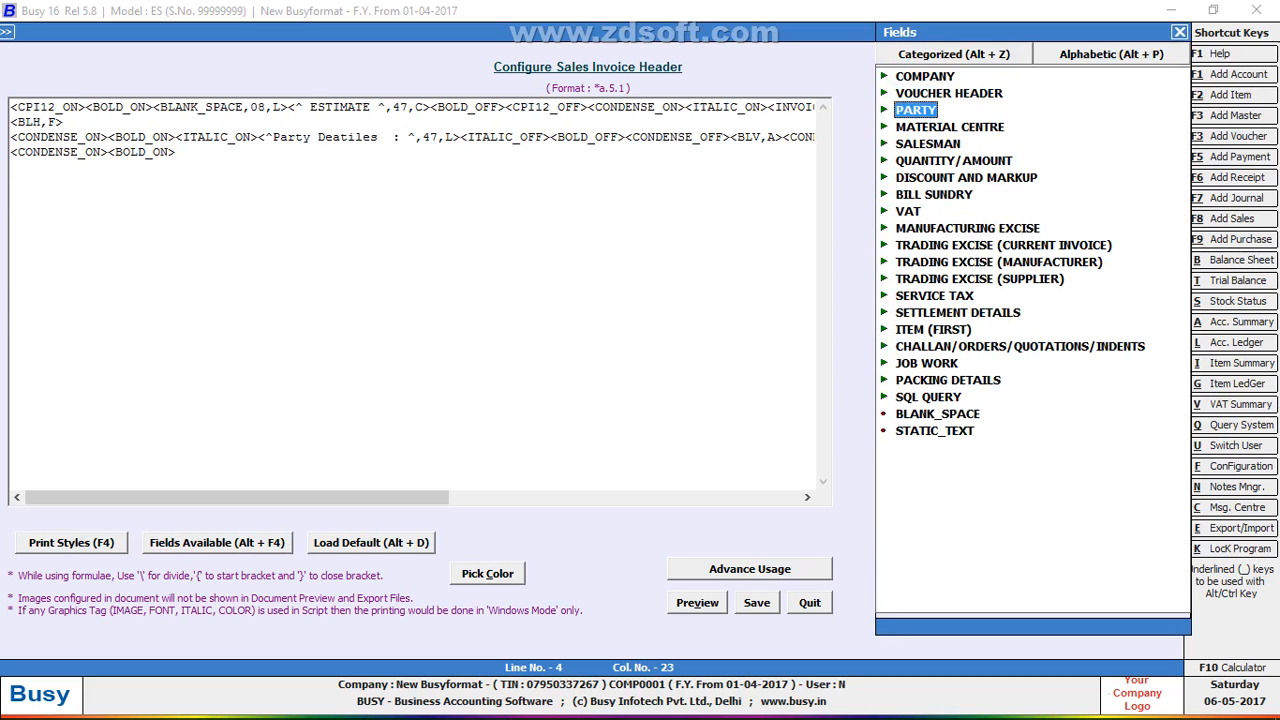
pyautogui.press('Right')
pyautogui.press('Down')
pyautogui.press('Down')
pyautogui.press('Down')
pyautogui.press('Down')
pyautogui.press('Down')
pyautogui.press('Down')
pyautogui.press('Down')
pyautogui.press('Down')
pyautogui.press('Down')
pyautogui.press('Down')
pyautogui.press('Down')
pyautogui.press('Down')
pyautogui.press('Down')
pyautogui.press('Down')
pyautogui.press('Down')
pyautogui.press('Down')
pyautogui.press('Down')
pyautogui.press('Down')
pyautogui.press('Down')
pyautogui.press('Down')
pyautogui.press('Down')
pyautogui.press('Down')
pyautogui.press('Down')
pyautogui.press('Down')
pyautogui.press('Down')
pyautogui.press('Down')
pyautogui.press('Down')
pyautogui.press('Down')
pyautogui.press('Down')
pyautogui.press('Down')
pyautogui.press('Down')
pyautogui.press('Down')
pyautogui.press('Down')
pyautogui.press('Down')
pyautogui.press('Down')
pyautogui.press('Down')
pyautogui.press('Down')
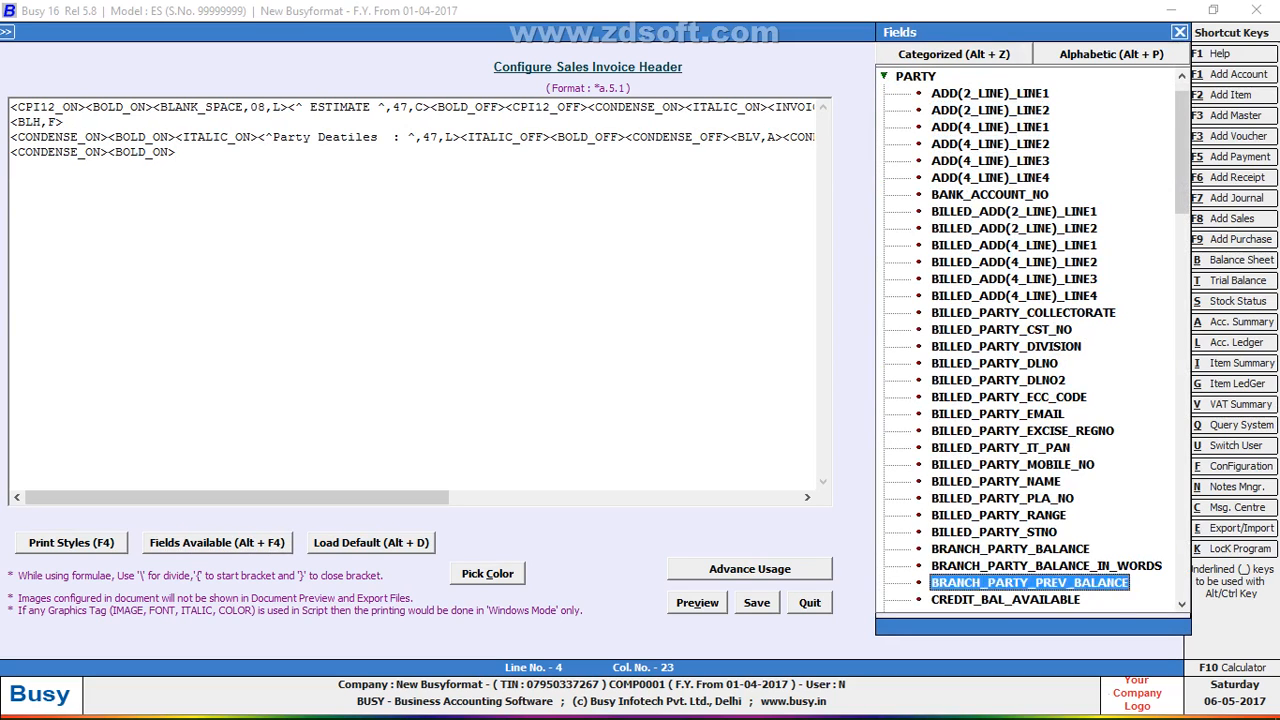
pyautogui.press('Down')
pyautogui.press('Down')
pyautogui.press('Down')
pyautogui.press('Down')
pyautogui.press('Down')
pyautogui.press('Down')
pyautogui.press('Down')
pyautogui.press('Down')
pyautogui.press('Down')
pyautogui.press('Down')
pyautogui.press('Down')
pyautogui.press('Down')
pyautogui.press('Down')
pyautogui.press('Down')
pyautogui.press('Down')
pyautogui.press('Down')
pyautogui.press('Down')
pyautogui.press('Down')
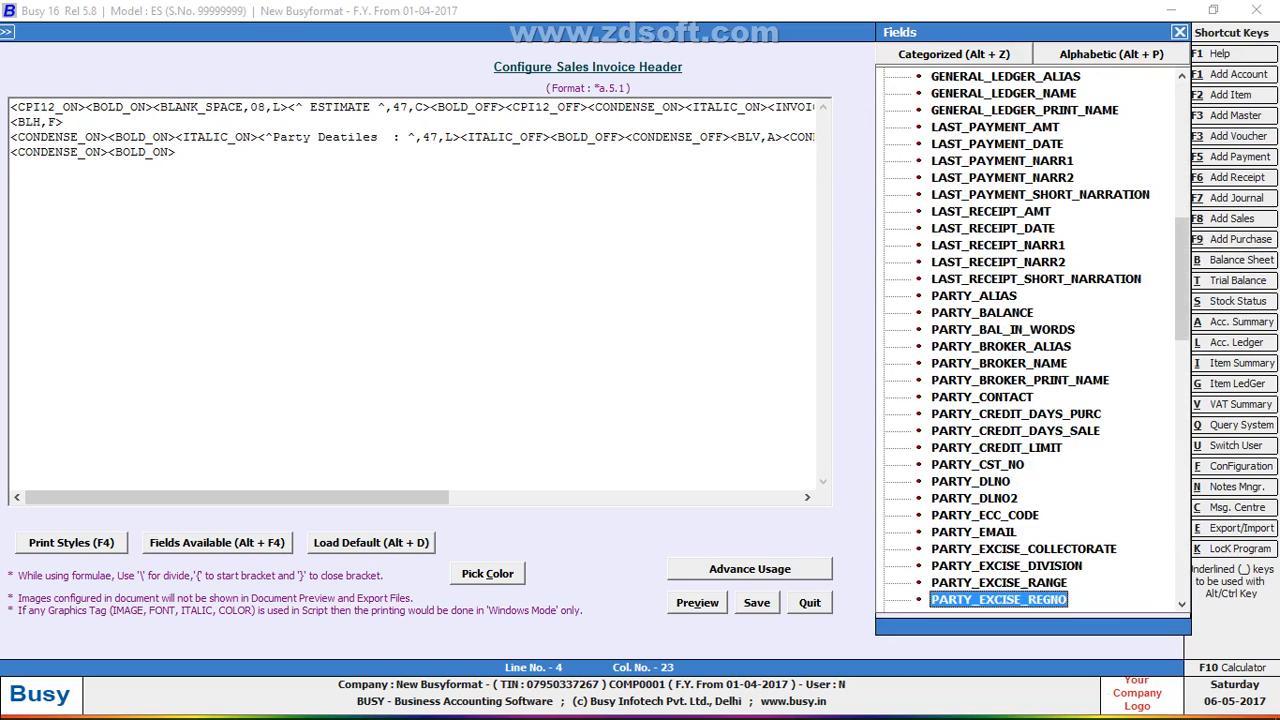
pyautogui.press('Down')
pyautogui.press('Down')
pyautogui.press('Down')
pyautogui.press('Down')
pyautogui.press('Down')
pyautogui.press('Down')
pyautogui.press('Down')
pyautogui.press('Down')
pyautogui.press('Down')
pyautogui.press('Down')
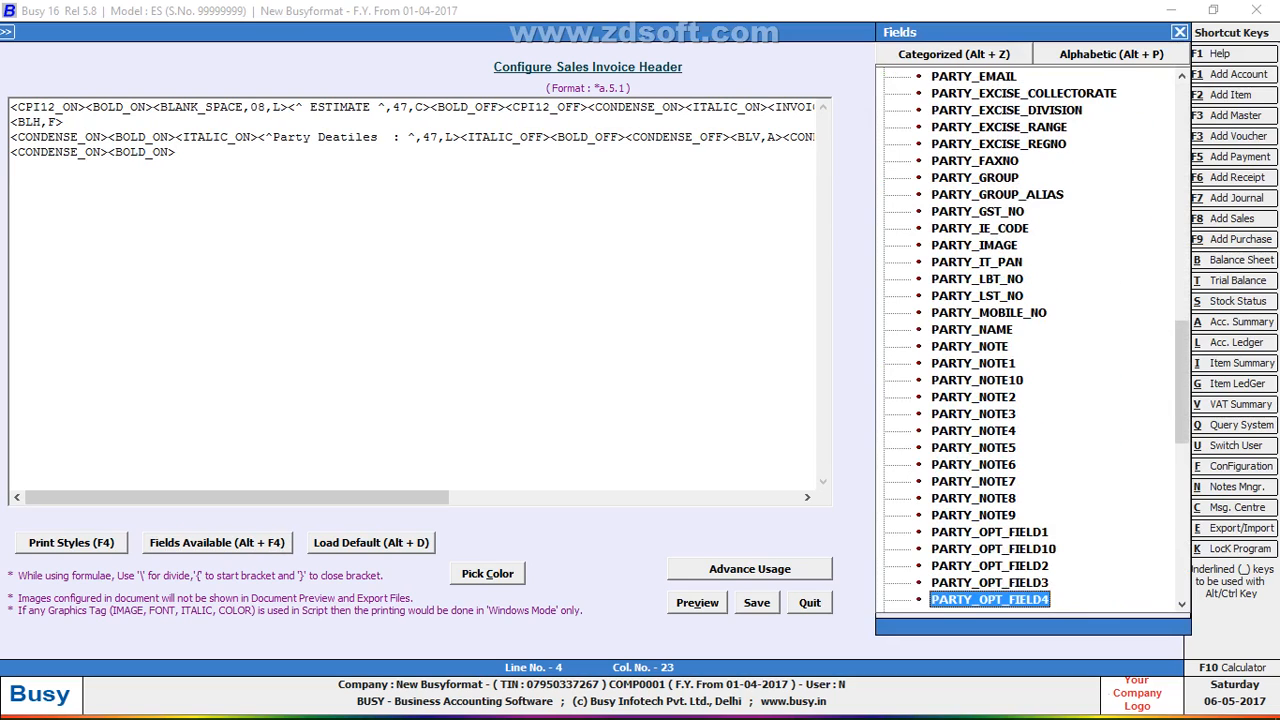
pyautogui.press('Up')
pyautogui.press('Up')
pyautogui.press('Up')
pyautogui.press('Up')
pyautogui.press('Up')
pyautogui.press('Up')
pyautogui.press('Up')
pyautogui.press('Up')
pyautogui.press('Up')
pyautogui.press('Up')
pyautogui.press('Up')
pyautogui.press('Up')
pyautogui.press('Up')
pyautogui.press('Up')
pyautogui.press('Up')
pyautogui.press('Up')
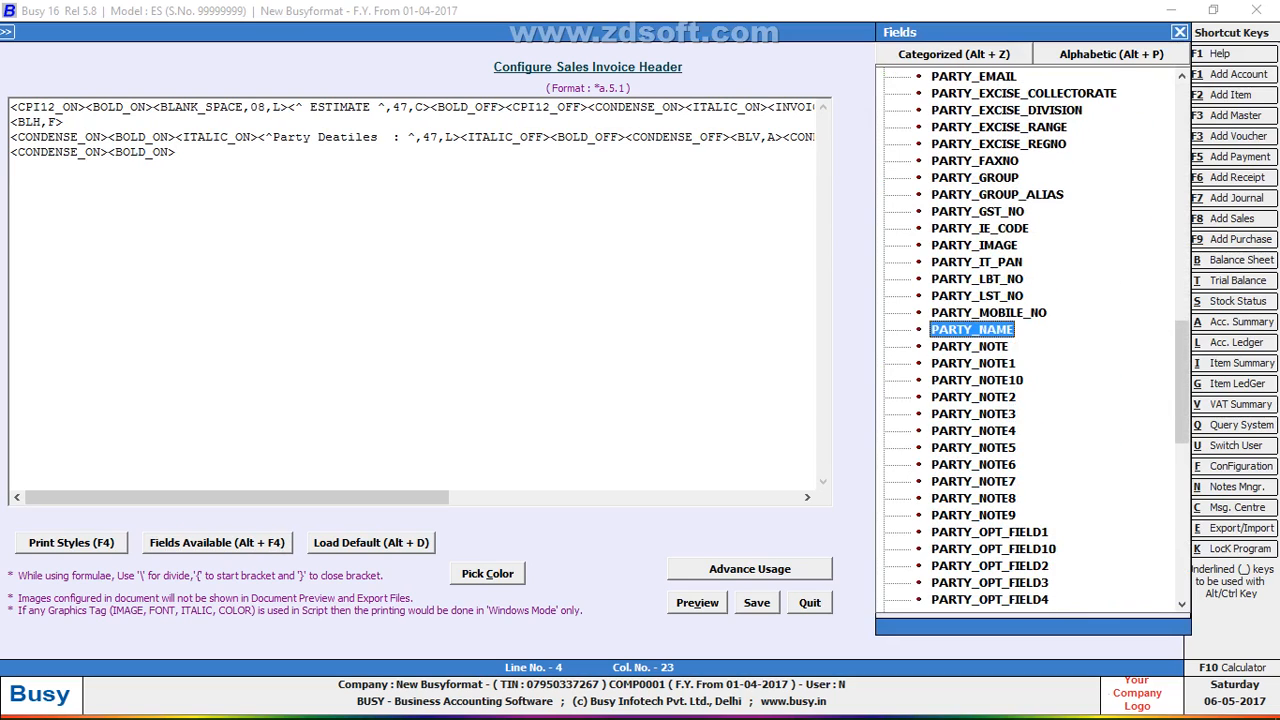
pyautogui.press('Return')
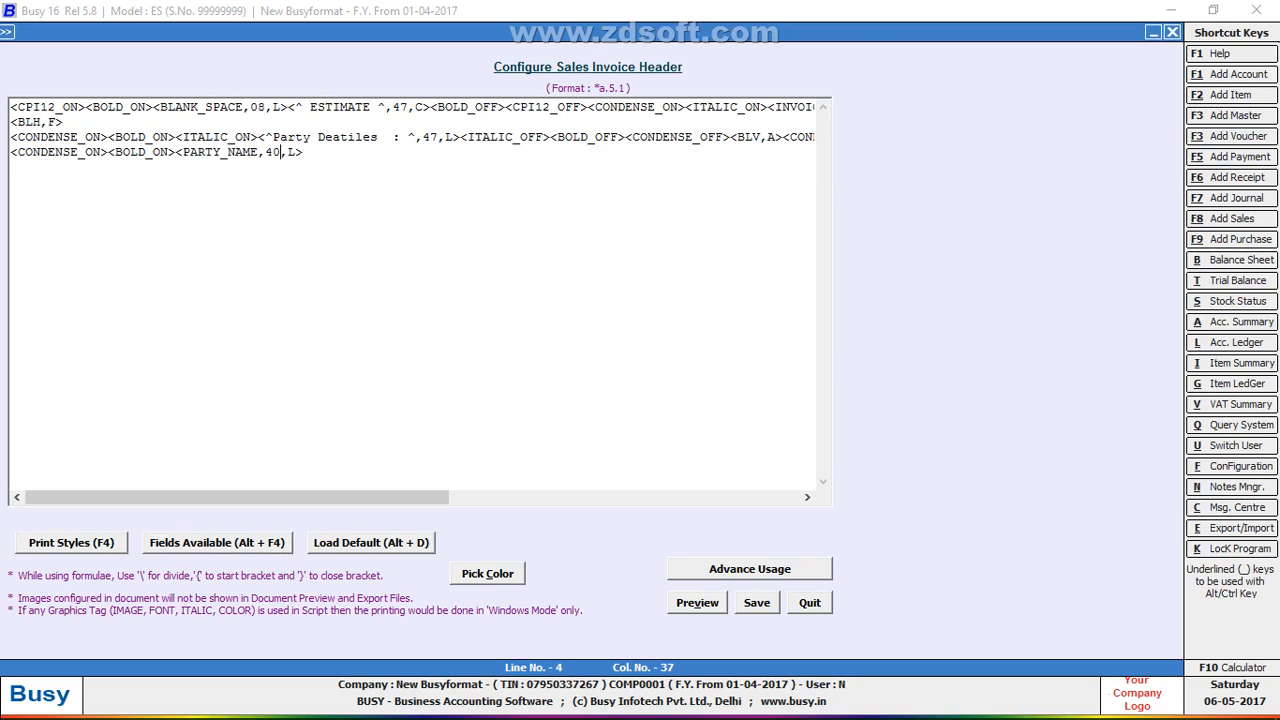
# Set the width of the PARTY_NAME field on line 4 to 47.
pyautogui.press('BackSpace')
pyautogui.write('7')
pyautogui.press('Right')
pyautogui.press('Right')
pyautogui.press('Right')
# Check the finished ESTIMATE layout and append the <BOLD_OFF> and <CONDENSE_OFF> print styles to line 4.
pyautogui.hotkey('alt', 'Tab')
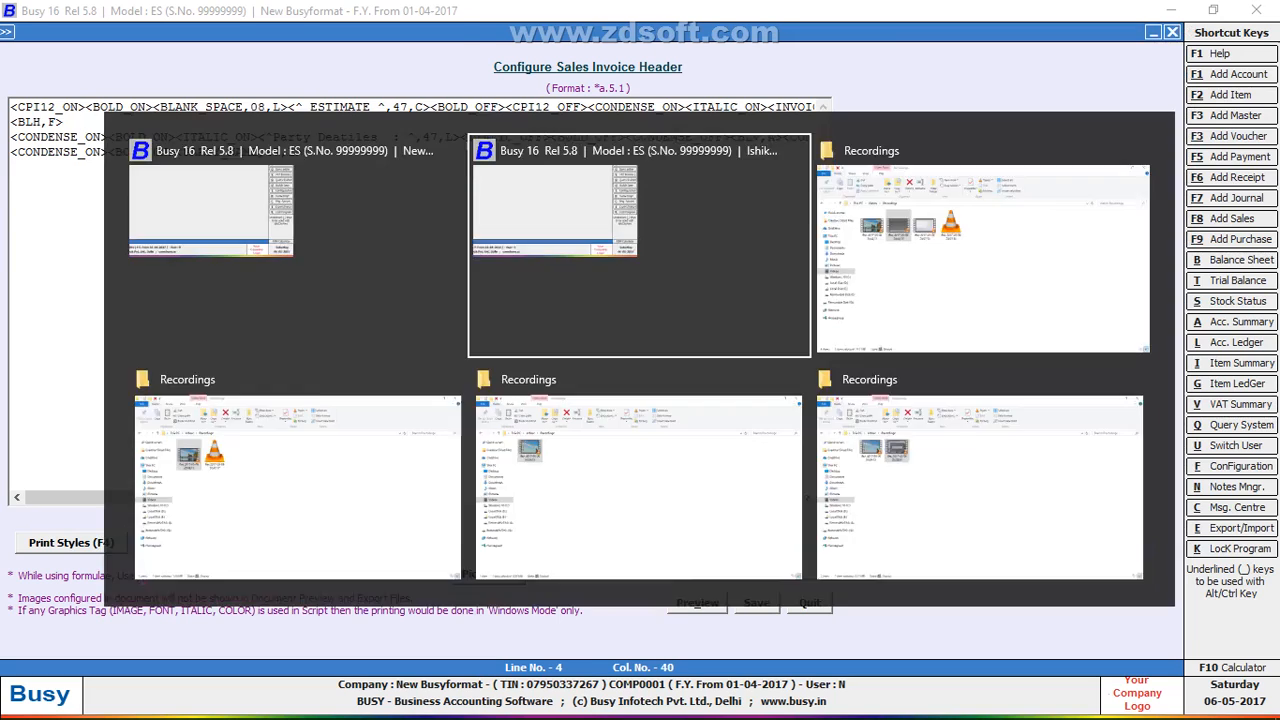
pyautogui.hotkey('alt', 'Tab')
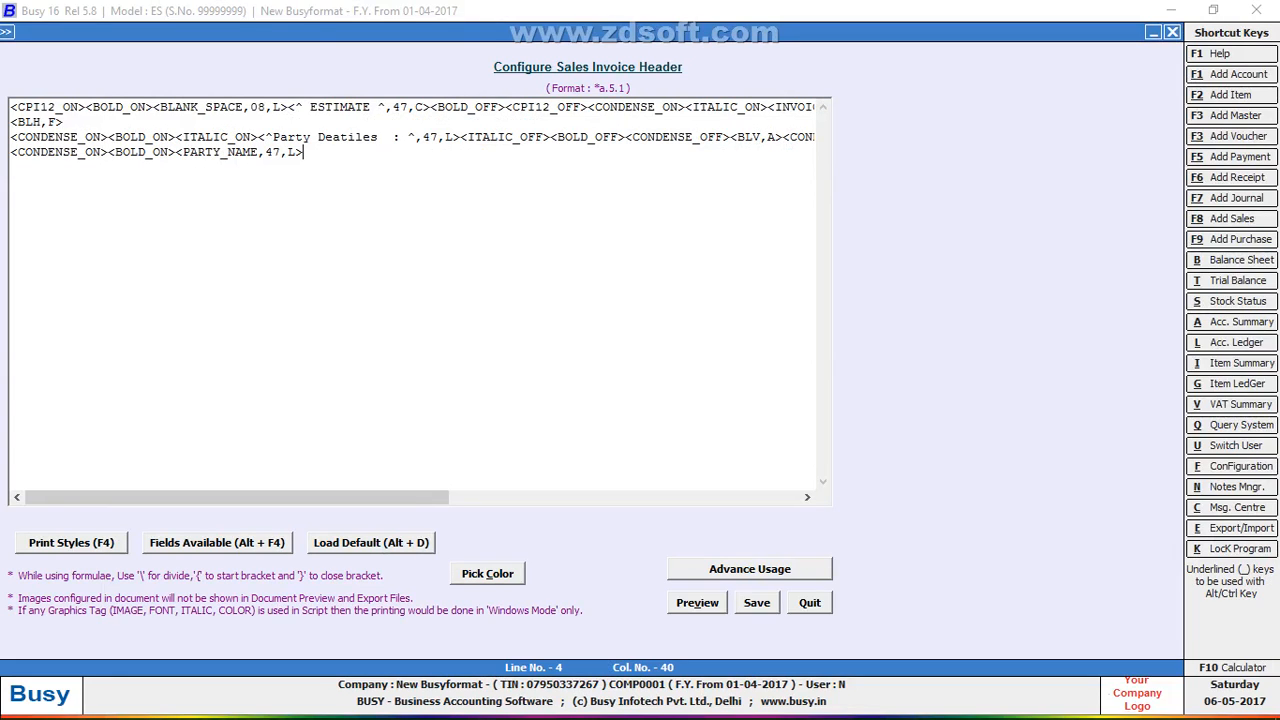
pyautogui.hotkey('alt', 'Tab')
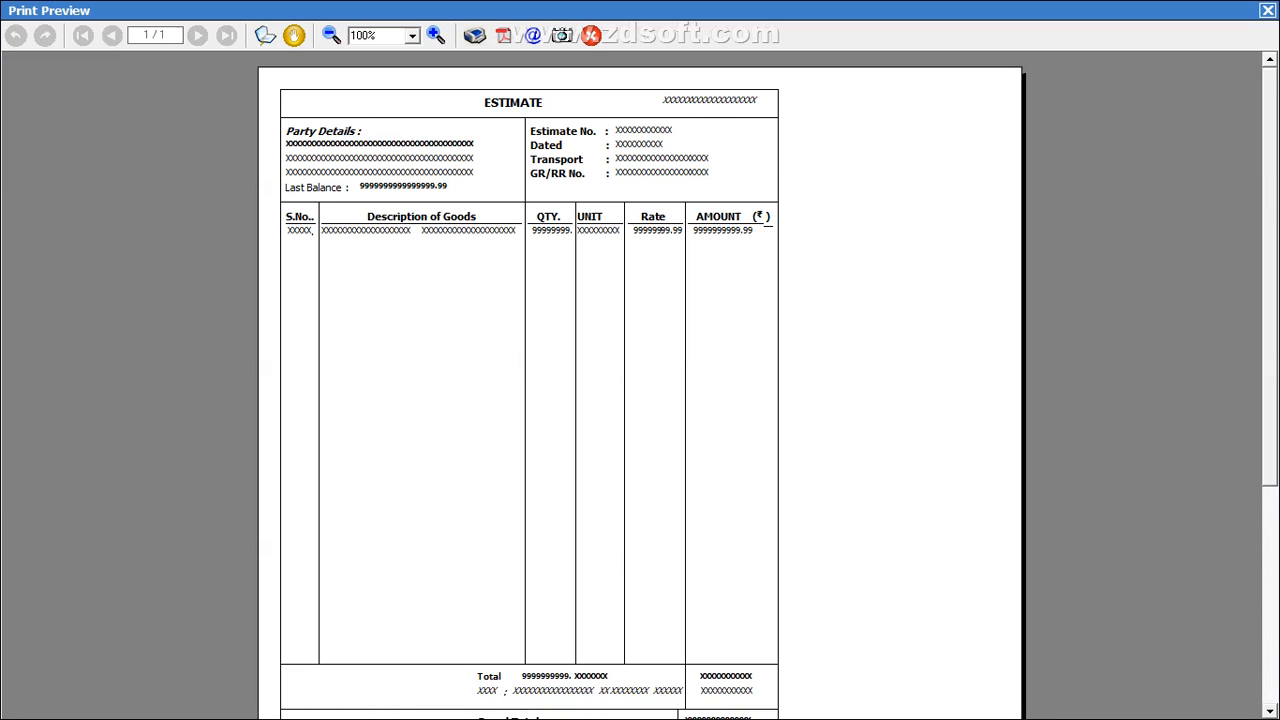
pyautogui.hotkey('alt', 'Tab')
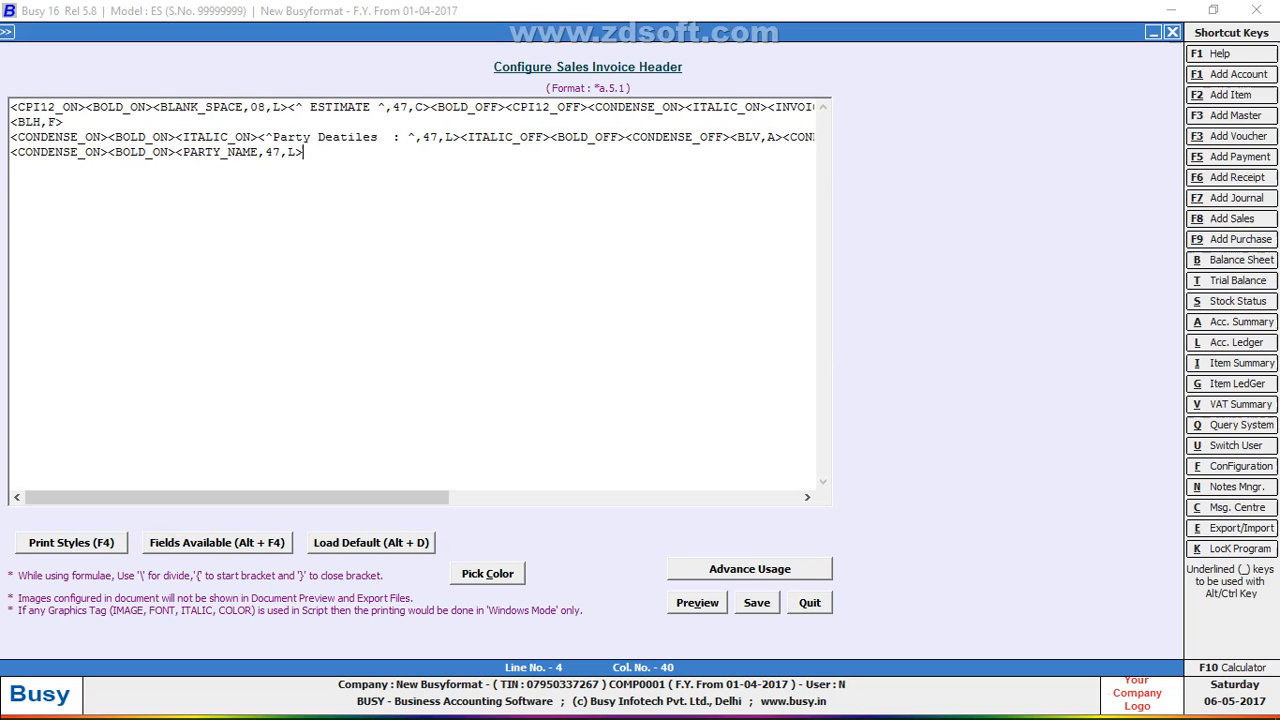
pyautogui.press('F4')
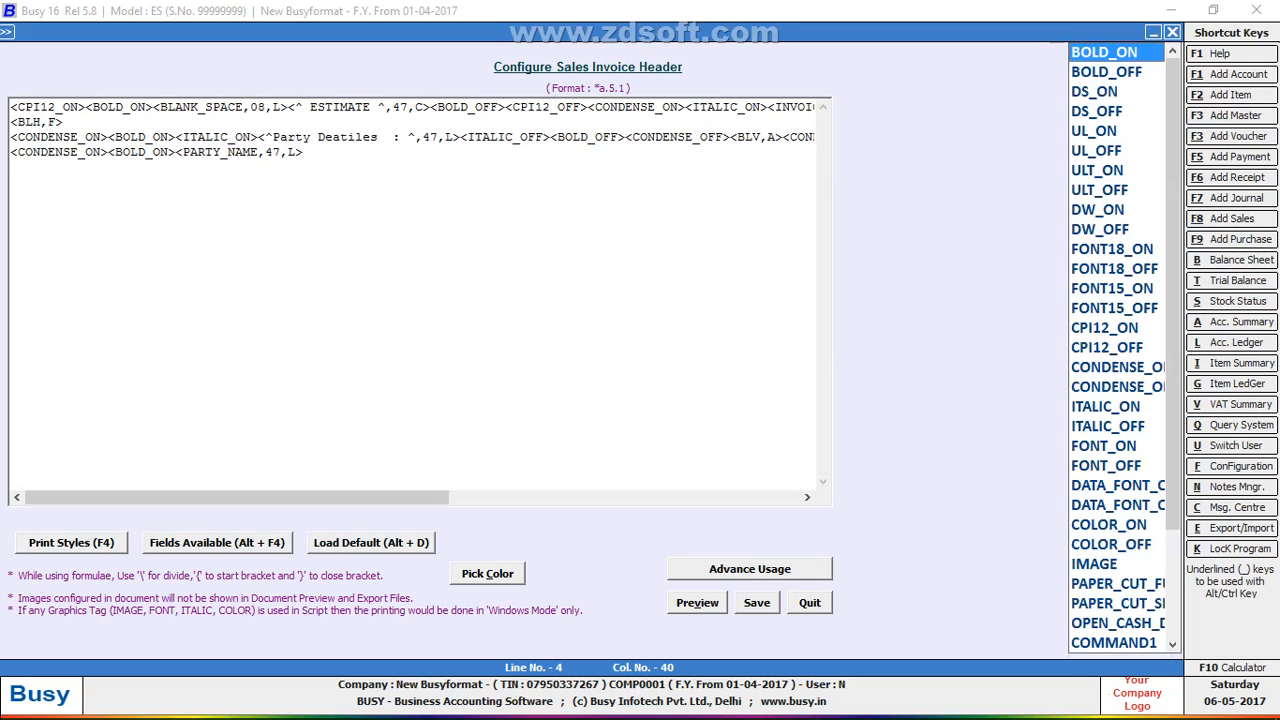
pyautogui.press('Down')
pyautogui.press('Return')
pyautogui.press('F4')
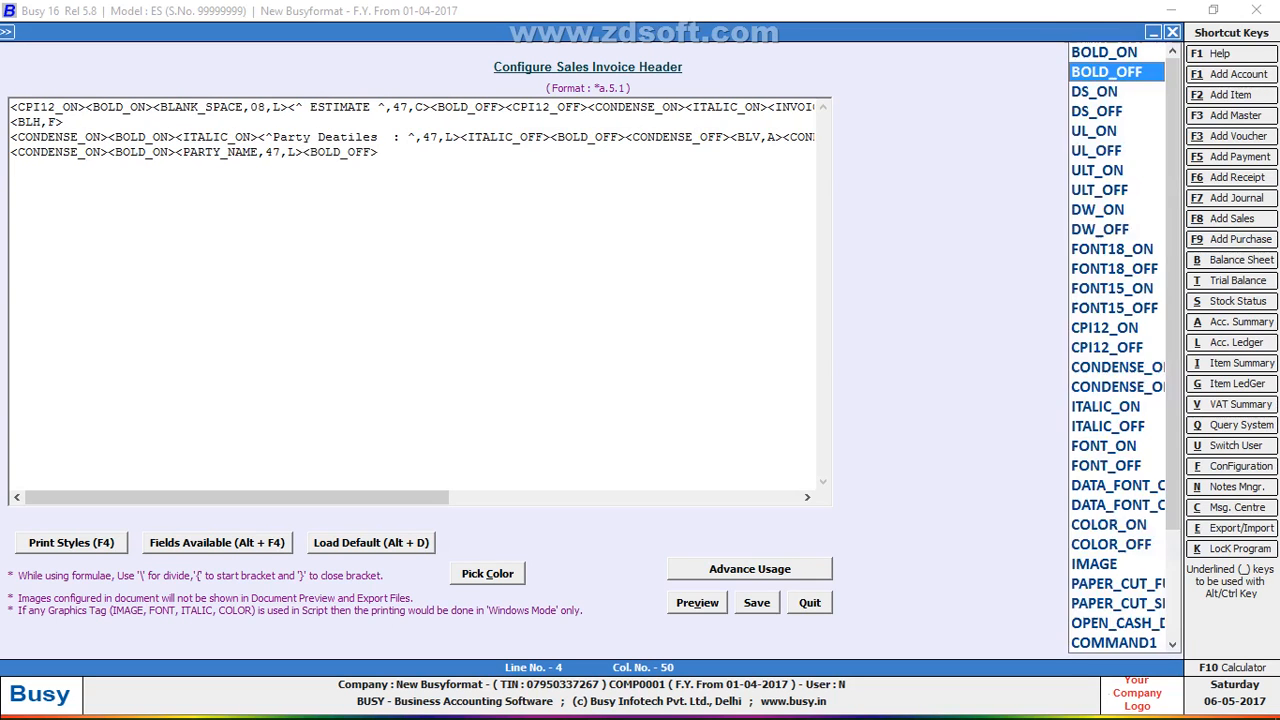
pyautogui.press('c')
pyautogui.press('Down')
pyautogui.press('Down')
pyautogui.press('Down')
pyautogui.press('Return')
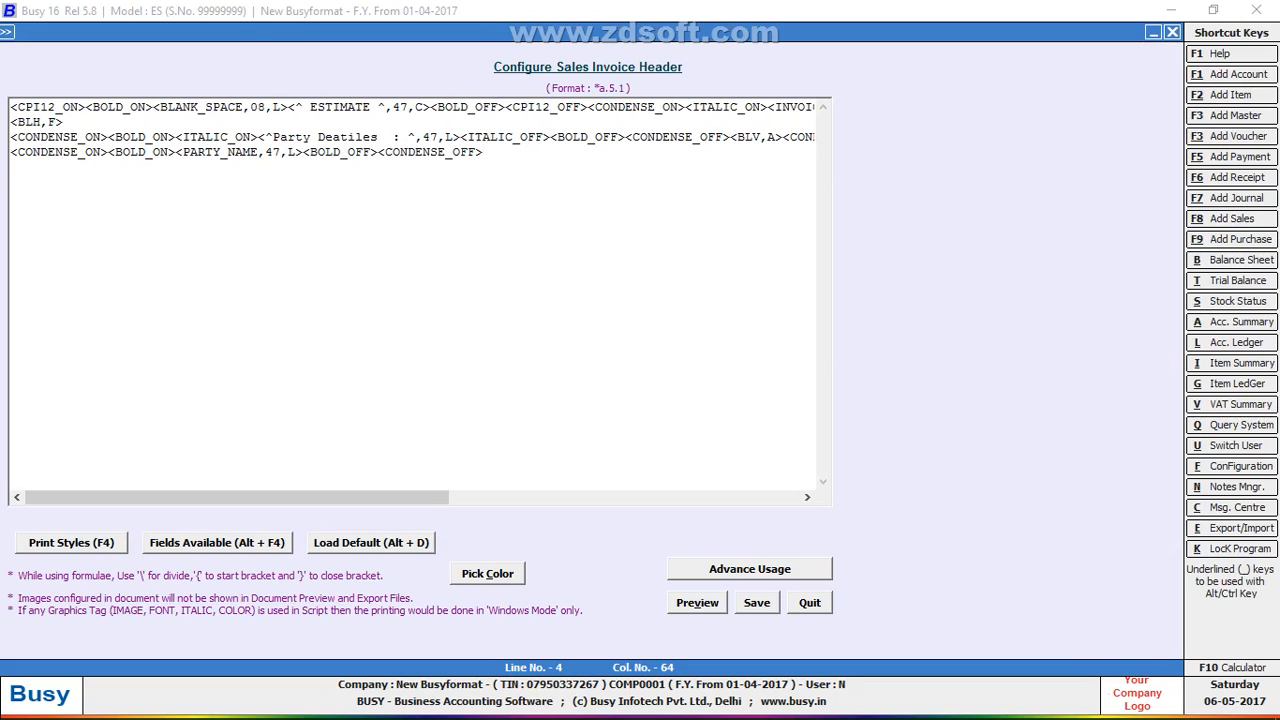
# Copy the line 3 script from <BLV,A> through the final <CONDENSE_OFF> to the end of line 4.
pyautogui.moveTo(731, 137); pyautogui.dragTo(812, 138)
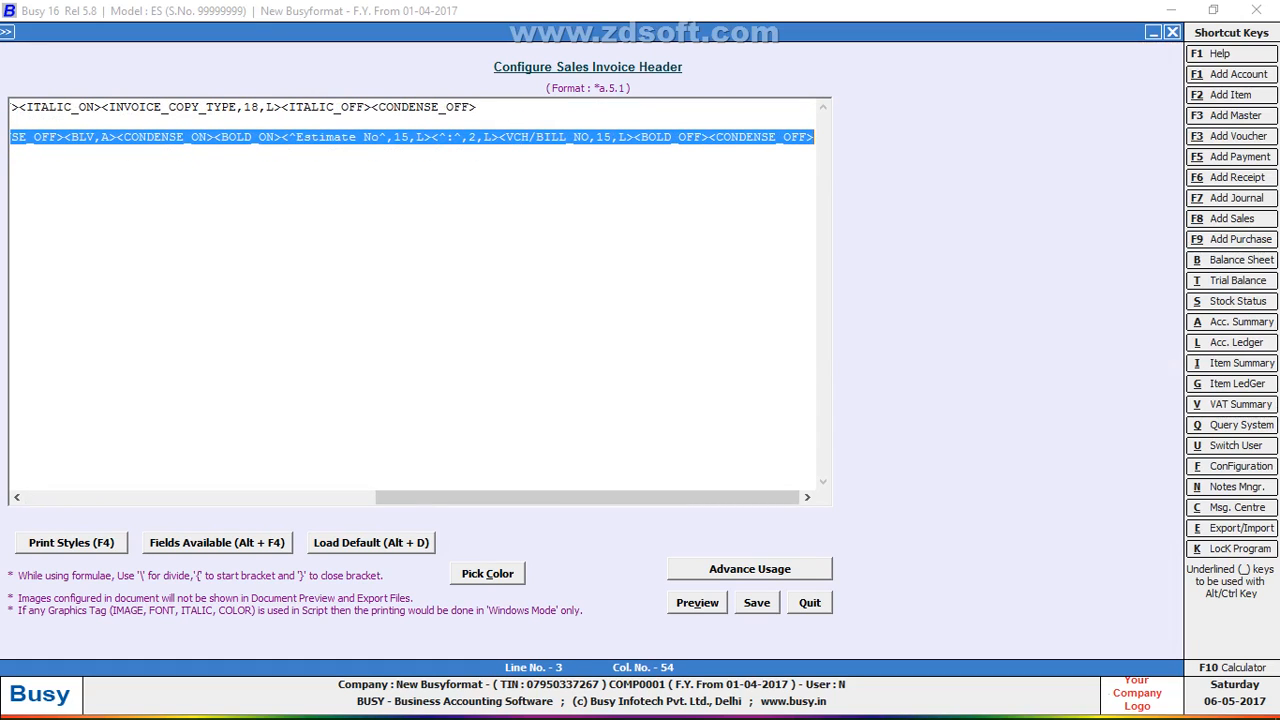
pyautogui.press('Down')
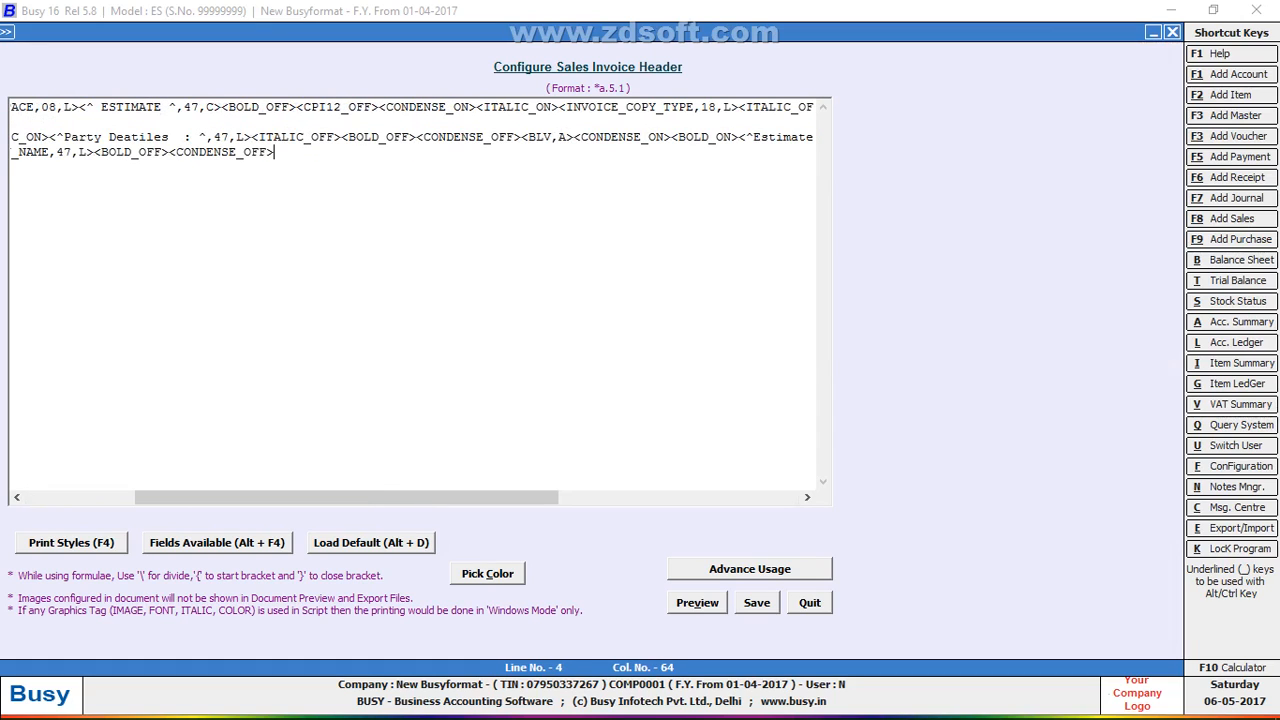
pyautogui.write('<BLV,A><CONDENSE_ON><BOLD_ON><^Estimate No^,15,L><^:^,2,L><VCH/BILL_NO,15,L><BOLD_OFF><CONDENSE_OFF>')
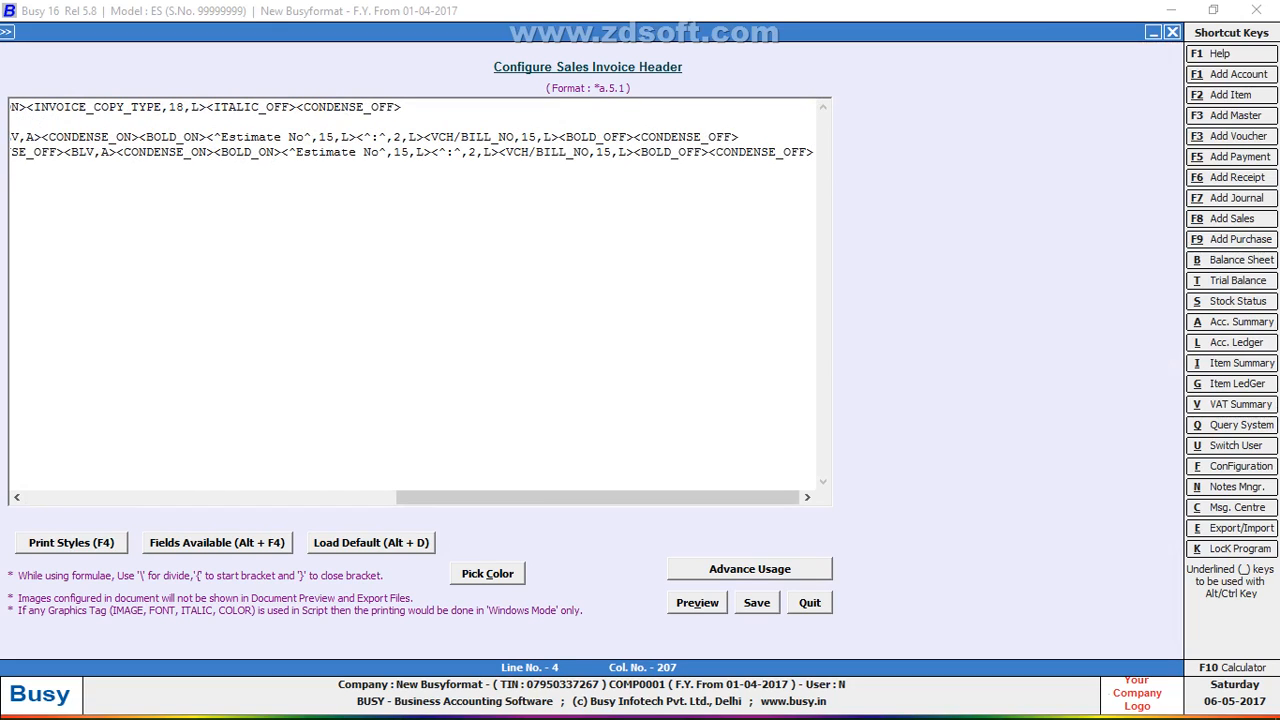
# Replace the "Estimate No" static text on line 4 with "Dated".
pyautogui.click(379, 153)
pyautogui.press('BackSpace')
pyautogui.press('BackSpace')
pyautogui.press('BackSpace')
pyautogui.press('BackSpace')
pyautogui.press('BackSpace')
pyautogui.press('BackSpace')
pyautogui.press('BackSpace')
pyautogui.press('BackSpace')
pyautogui.press('BackSpace')
pyautogui.press('BackSpace')
pyautogui.press('BackSpace')
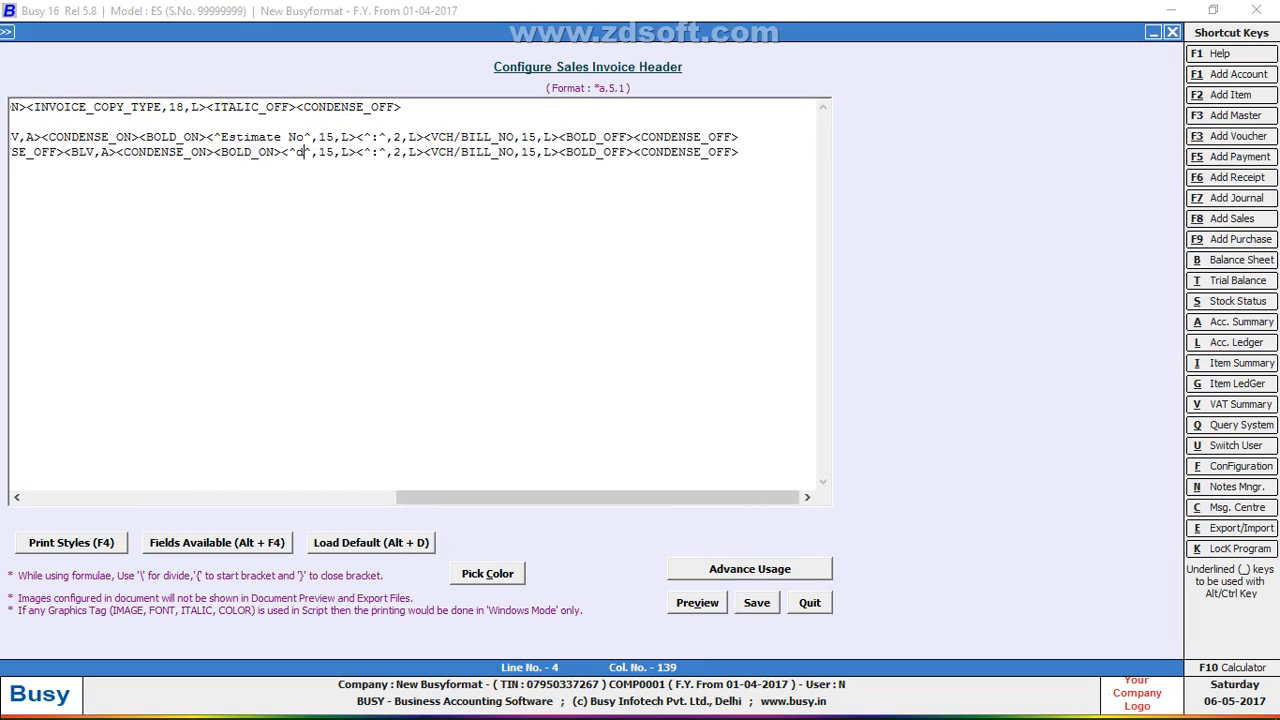
pyautogui.write('Date')
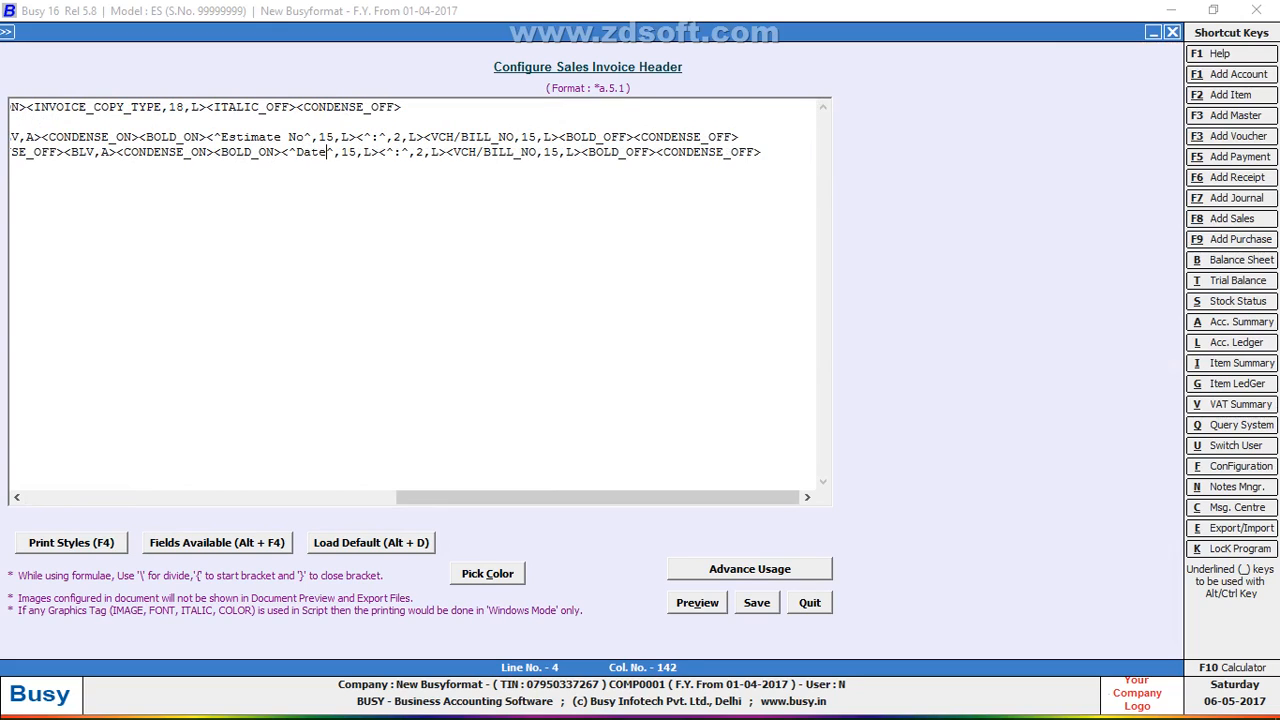
pyautogui.write('d')
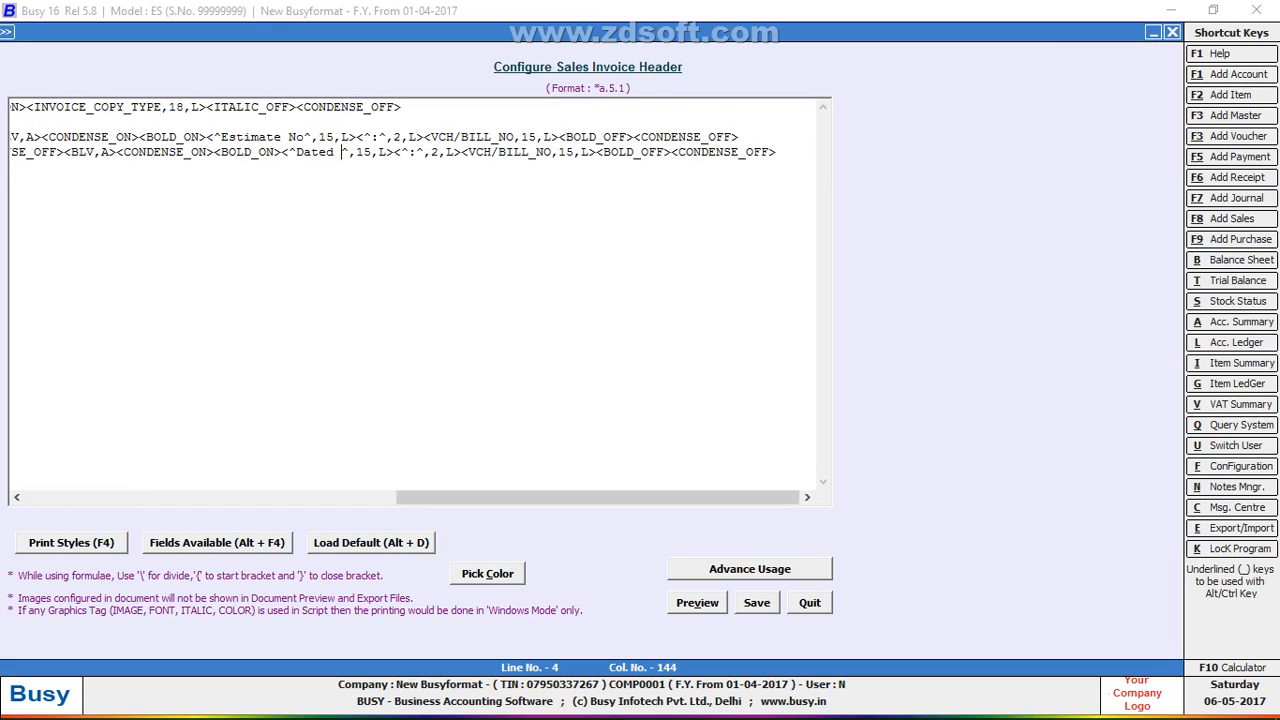
# Delete the <VCH/BILL_NO,15,L> field from line 4, keeping the colon text and closing print styles.
pyautogui.click(604, 152)
pyautogui.press('BackSpace')
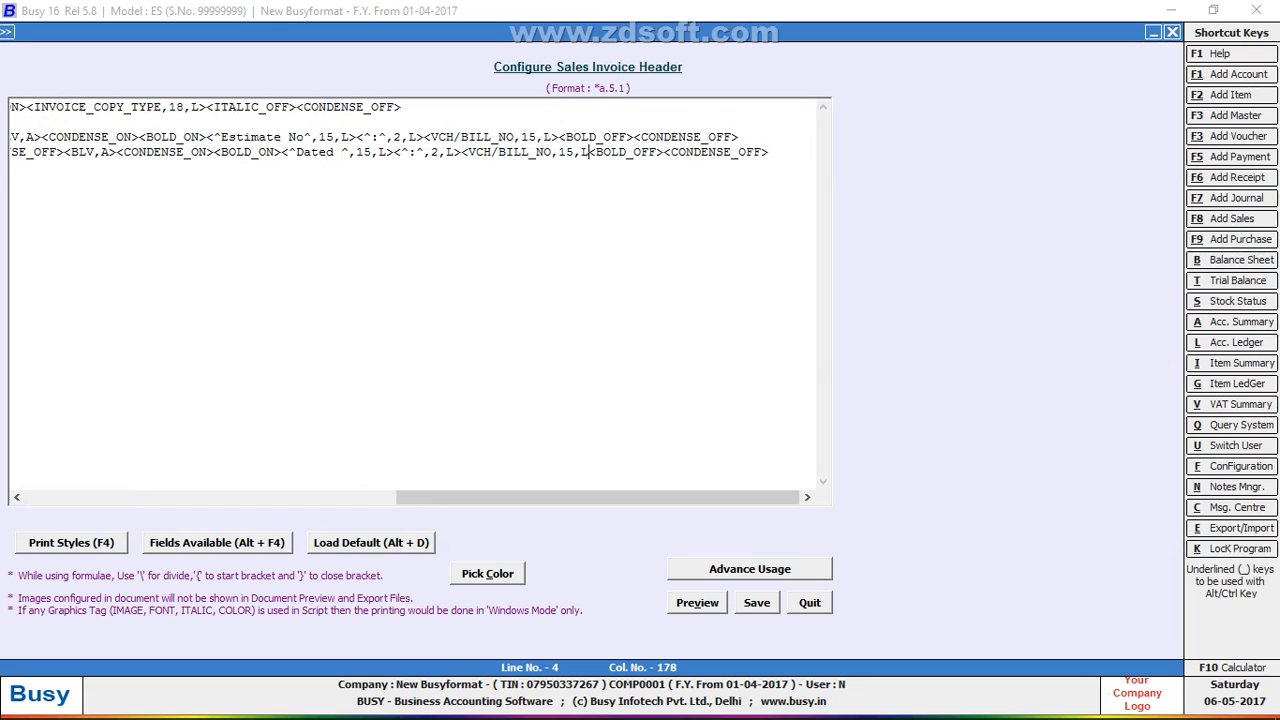
pyautogui.press('BackSpace')
pyautogui.press('BackSpace')
pyautogui.press('BackSpace')
pyautogui.press('BackSpace')
pyautogui.press('BackSpace')
pyautogui.press('BackSpace')
pyautogui.press('BackSpace')
pyautogui.press('BackSpace')
pyautogui.press('BackSpace')
pyautogui.press('BackSpace')
pyautogui.press('BackSpace')
pyautogui.press('BackSpace')
pyautogui.press('BackSpace')
pyautogui.press('BackSpace')
pyautogui.press('BackSpace')
pyautogui.press('BackSpace')
pyautogui.press('BackSpace')
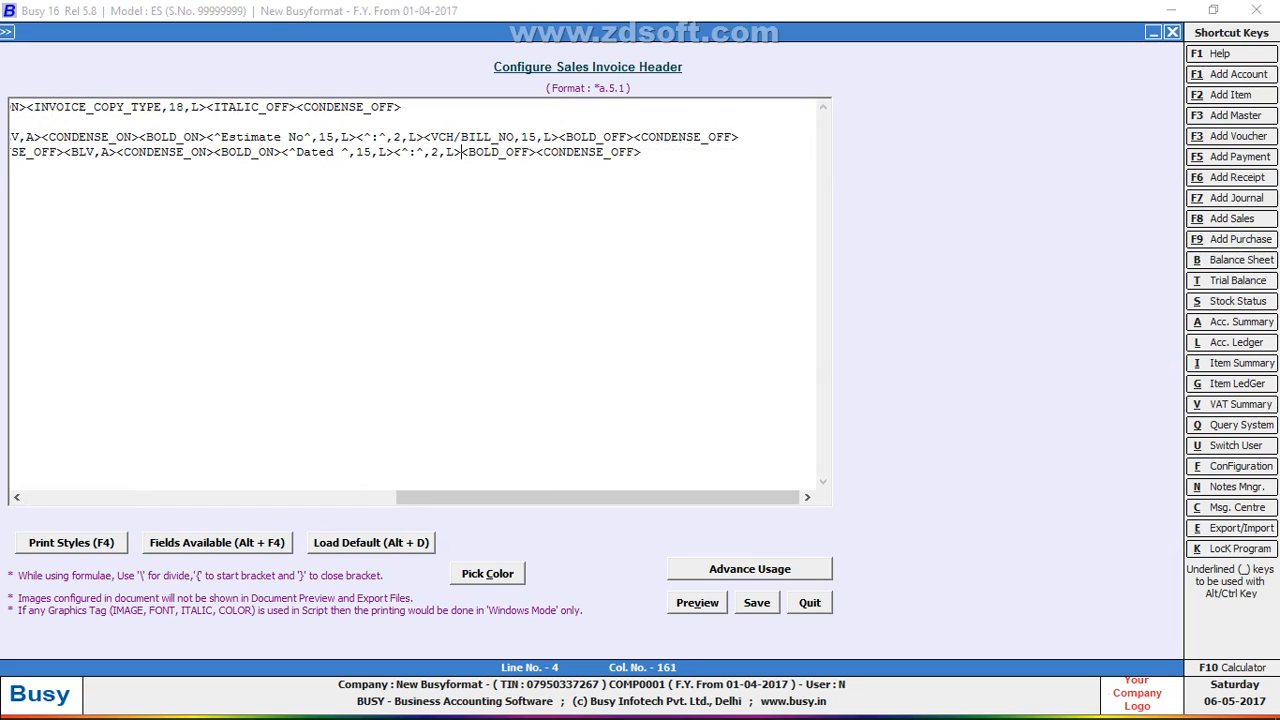
# Insert the VCH/BILL_DATE field from the voucher header fields after the "Dated" colon text on line 4.
pyautogui.hotkey('alt', 'F4')
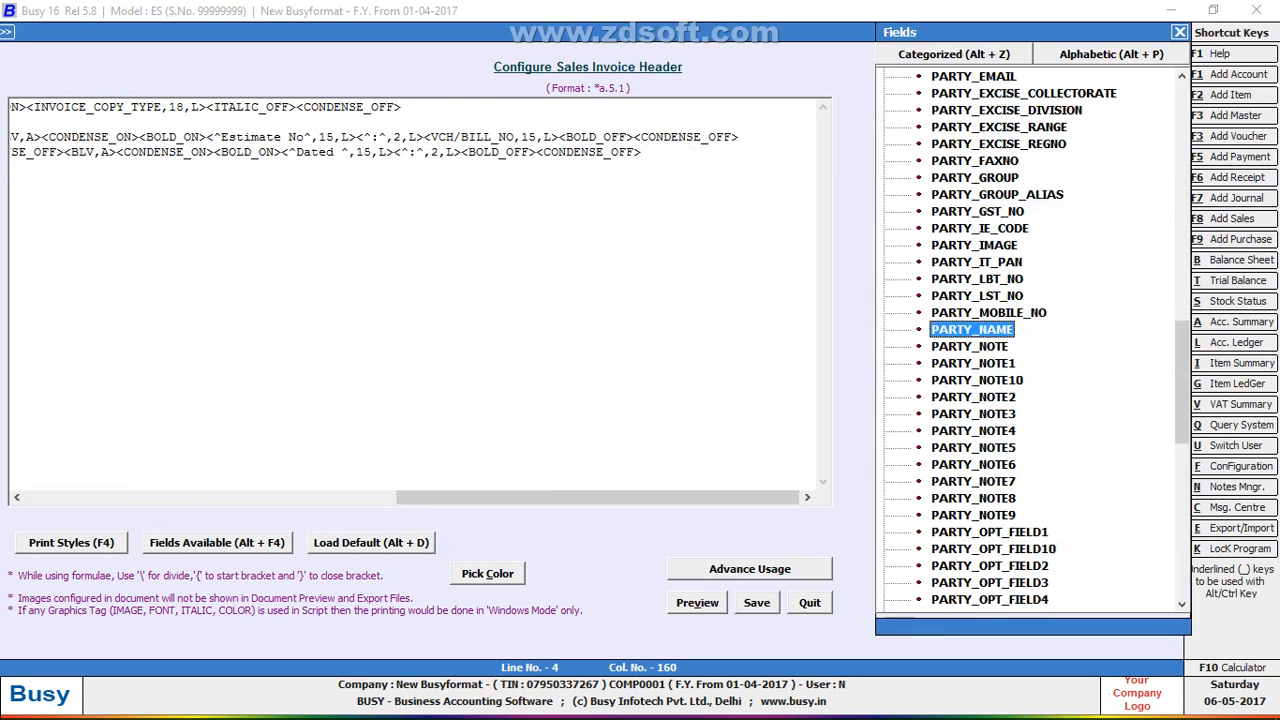
pyautogui.press('Escape')
pyautogui.hotkey('alt', 'F4')
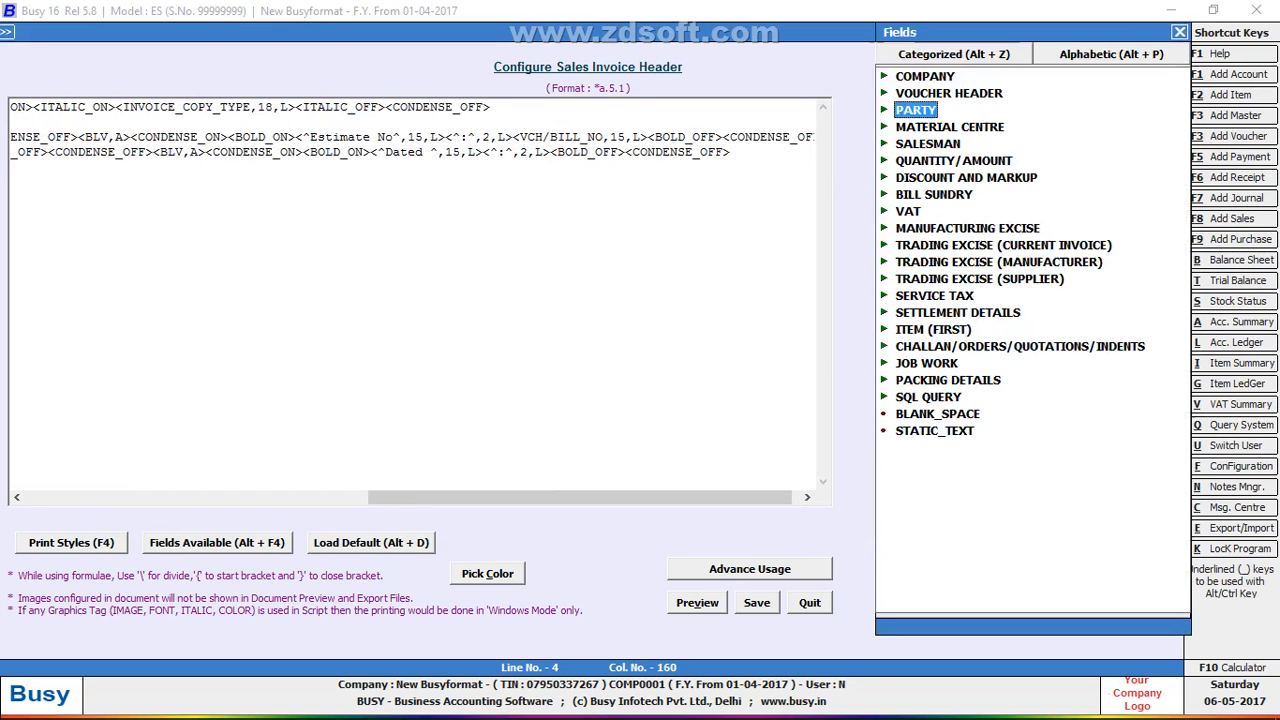
pyautogui.press('Up')
pyautogui.press('Return')
pyautogui.press('Down')
pyautogui.press('Down')
pyautogui.press('Down')
pyautogui.press('Down')
pyautogui.press('Down')
pyautogui.press('Down')
pyautogui.press('Down')
pyautogui.press('Down')
pyautogui.press('Down')
pyautogui.press('Down')
pyautogui.press('Down')
pyautogui.press('Down')
pyautogui.press('Down')
pyautogui.press('Down')
pyautogui.press('Down')
pyautogui.press('Down')
pyautogui.press('Down')
pyautogui.press('Down')
pyautogui.press('Down')
pyautogui.press('Down')
pyautogui.press('Down')
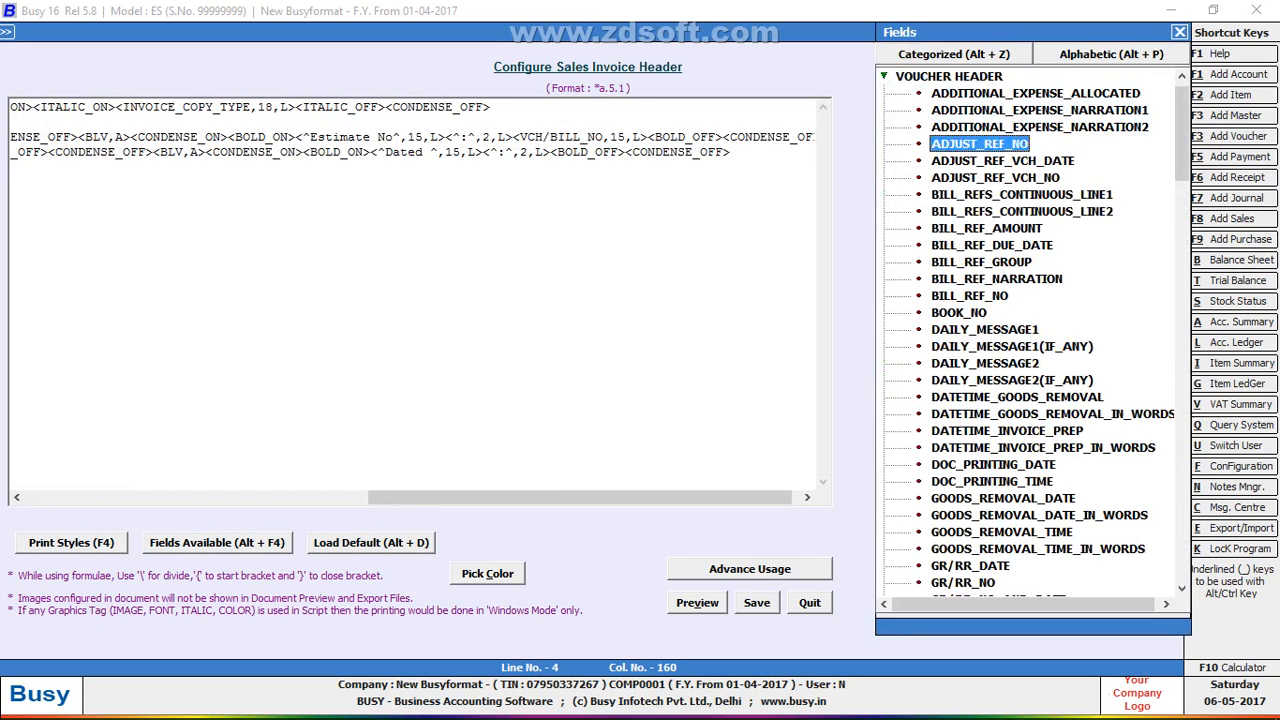
pyautogui.press('Down')
pyautogui.press('Down')
pyautogui.press('Down')
pyautogui.press('Down')
pyautogui.press('Down')
pyautogui.press('Down')
pyautogui.press('Down')
pyautogui.press('Down')
pyautogui.press('Down')
pyautogui.press('Down')
pyautogui.press('Down')
pyautogui.press('Down')
pyautogui.press('Down')
pyautogui.press('Down')
pyautogui.press('Down')
pyautogui.press('Down')
pyautogui.press('Down')
pyautogui.press('Down')
pyautogui.press('Down')
pyautogui.press('Down')
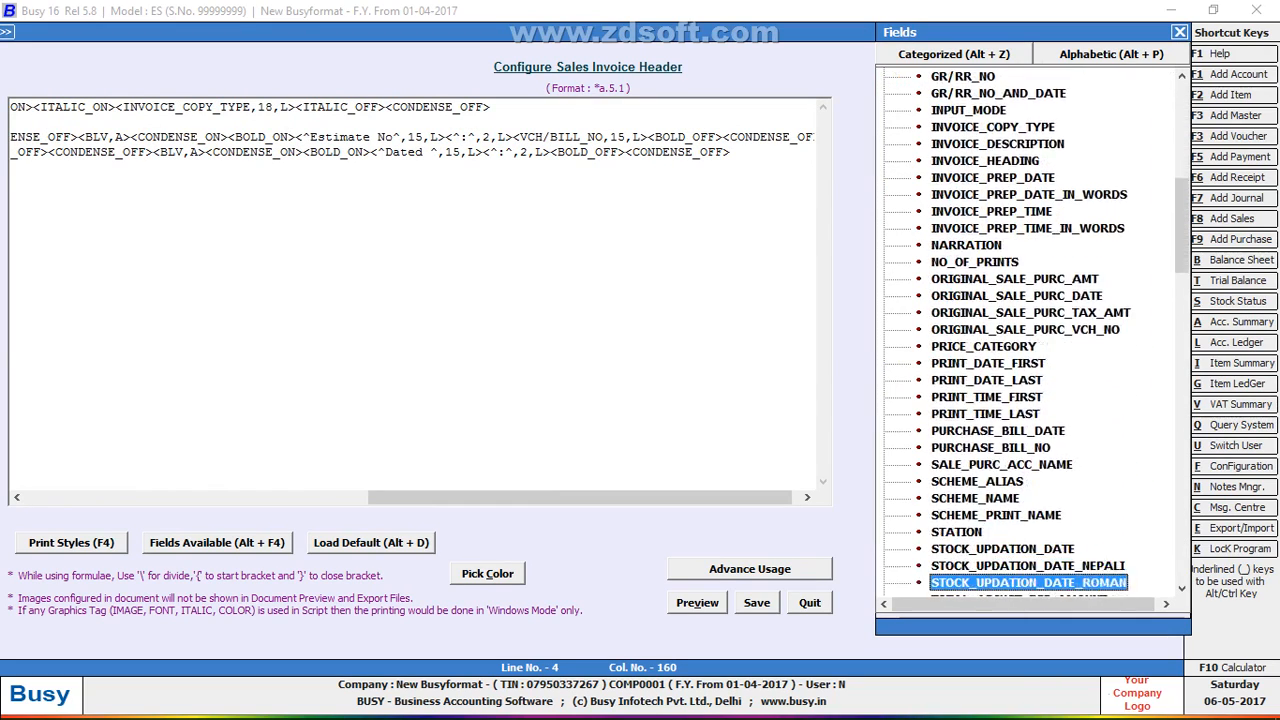
pyautogui.press('Down')
pyautogui.press('Down')
pyautogui.press('Down')
pyautogui.press('Down')
pyautogui.press('Down')
pyautogui.press('Down')
pyautogui.press('Down')
pyautogui.press('Down')
pyautogui.press('Down')
pyautogui.press('Down')
pyautogui.press('Down')
pyautogui.press('Down')
pyautogui.press('Down')
pyautogui.press('Down')
pyautogui.press('Down')
pyautogui.press('Down')
pyautogui.press('Down')
pyautogui.press('Down')
pyautogui.press('Down')
pyautogui.press('Down')
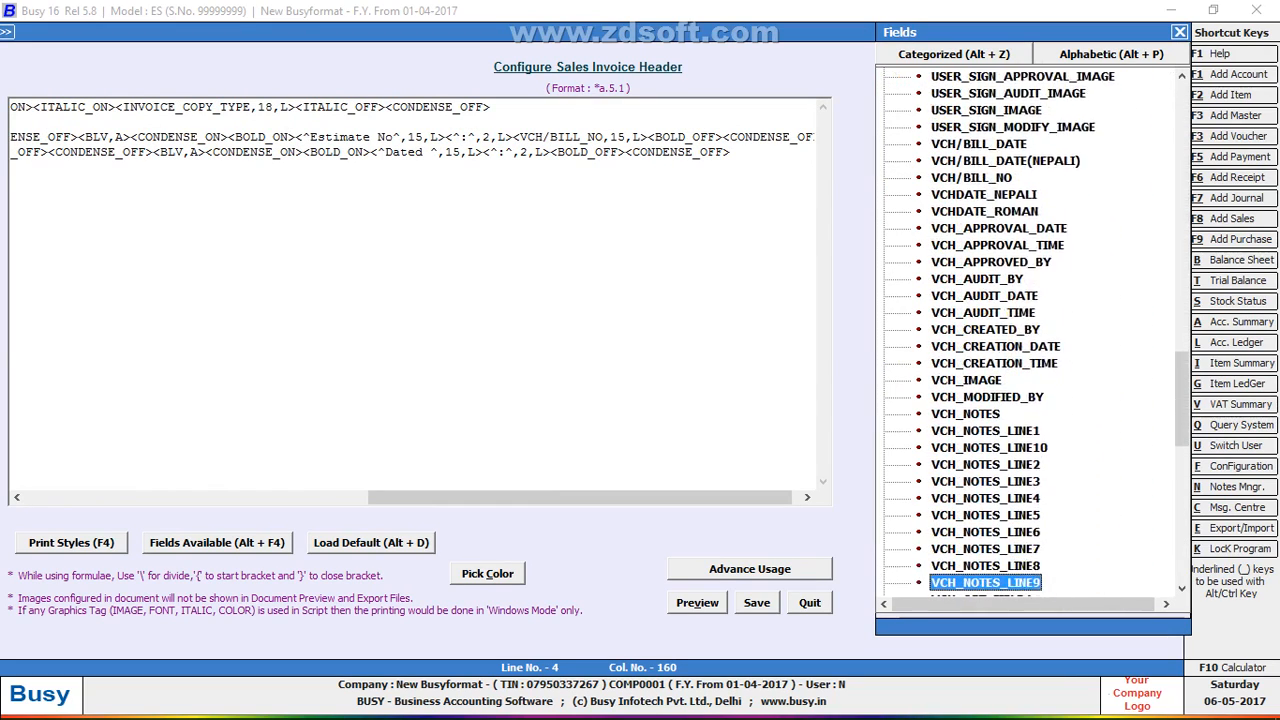
pyautogui.press('Up')
pyautogui.press('Up')
pyautogui.press('Up')
pyautogui.press('Up')
pyautogui.press('Up')
pyautogui.press('Up')
pyautogui.press('Up')
pyautogui.press('Up')
pyautogui.press('Up')
pyautogui.press('Up')
pyautogui.press('Up')
pyautogui.press('Up')
pyautogui.press('Up')
pyautogui.press('Up')
pyautogui.press('Up')
pyautogui.press('Up')
pyautogui.press('Up')
pyautogui.press('Up')
pyautogui.press('Up')
pyautogui.press('Up')
pyautogui.press('Up')
pyautogui.press('Up')
pyautogui.press('Up')
pyautogui.press('Up')
pyautogui.press('Up')
pyautogui.press('Up')
pyautogui.press('Up')
pyautogui.press('Up')
pyautogui.press('Up')
pyautogui.press('Up')
pyautogui.press('Up')
pyautogui.press('Up')
pyautogui.press('Up')
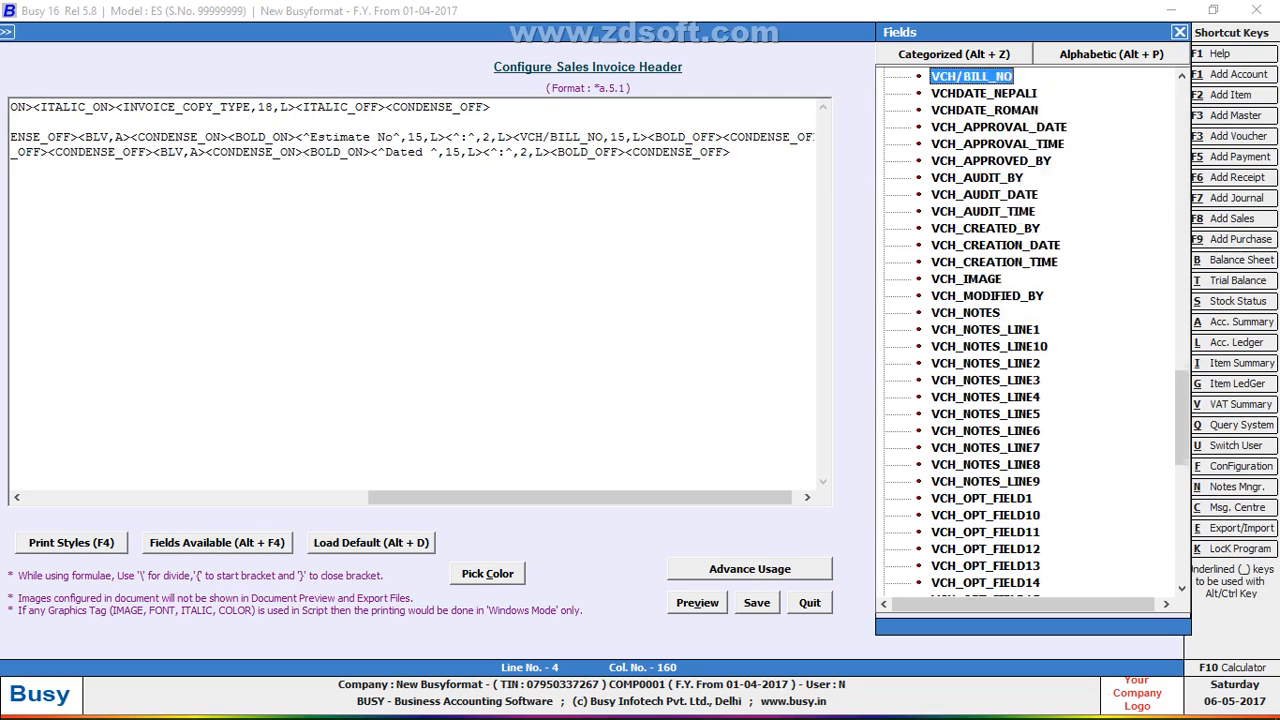
pyautogui.press('Down')
pyautogui.press('Down')
pyautogui.press('Up')
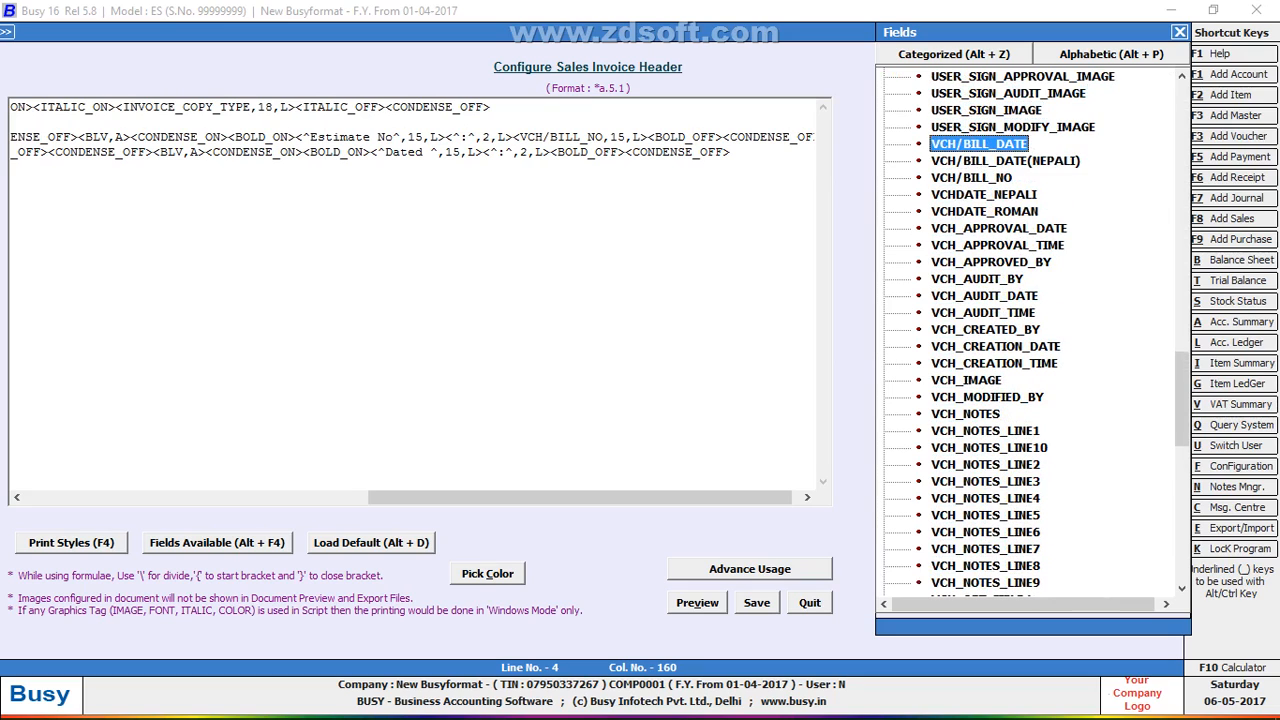
pyautogui.press('Return')
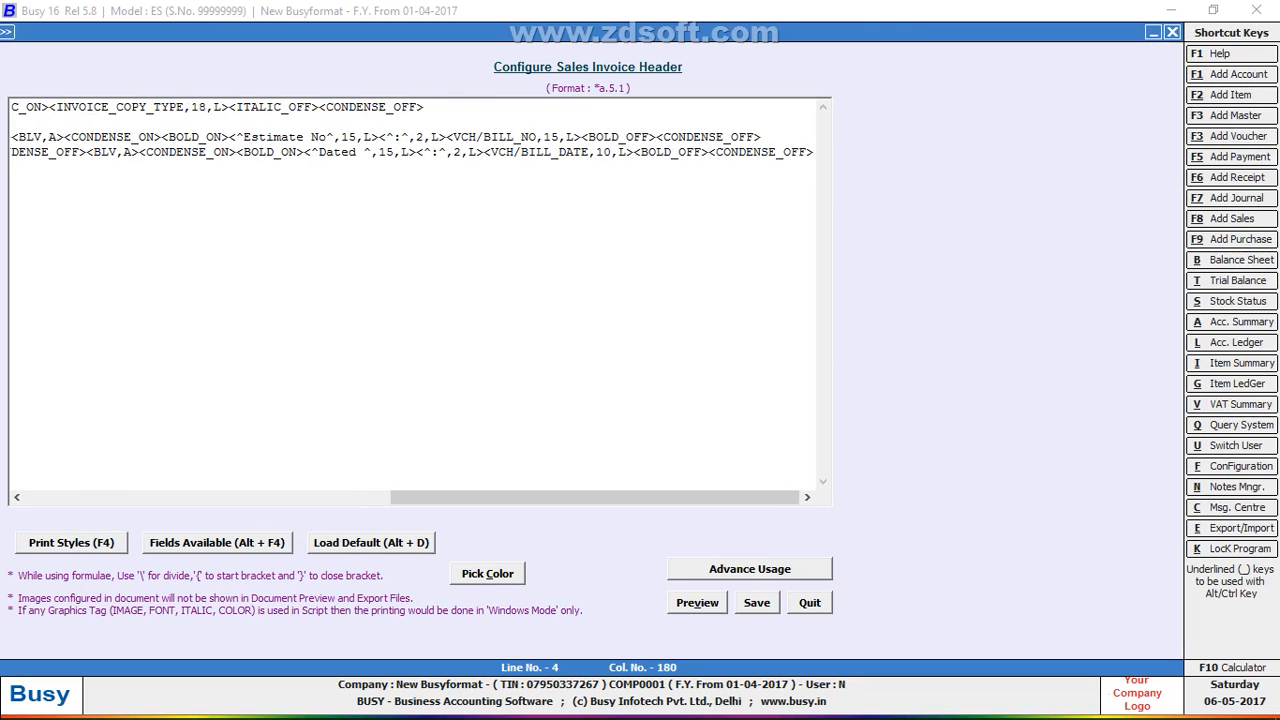
# Try to preview the header, and delete the stray ^,47,L> text following the first <CONDENSE_OFF> on line 4.
pyautogui.hotkey('alt', 'v')
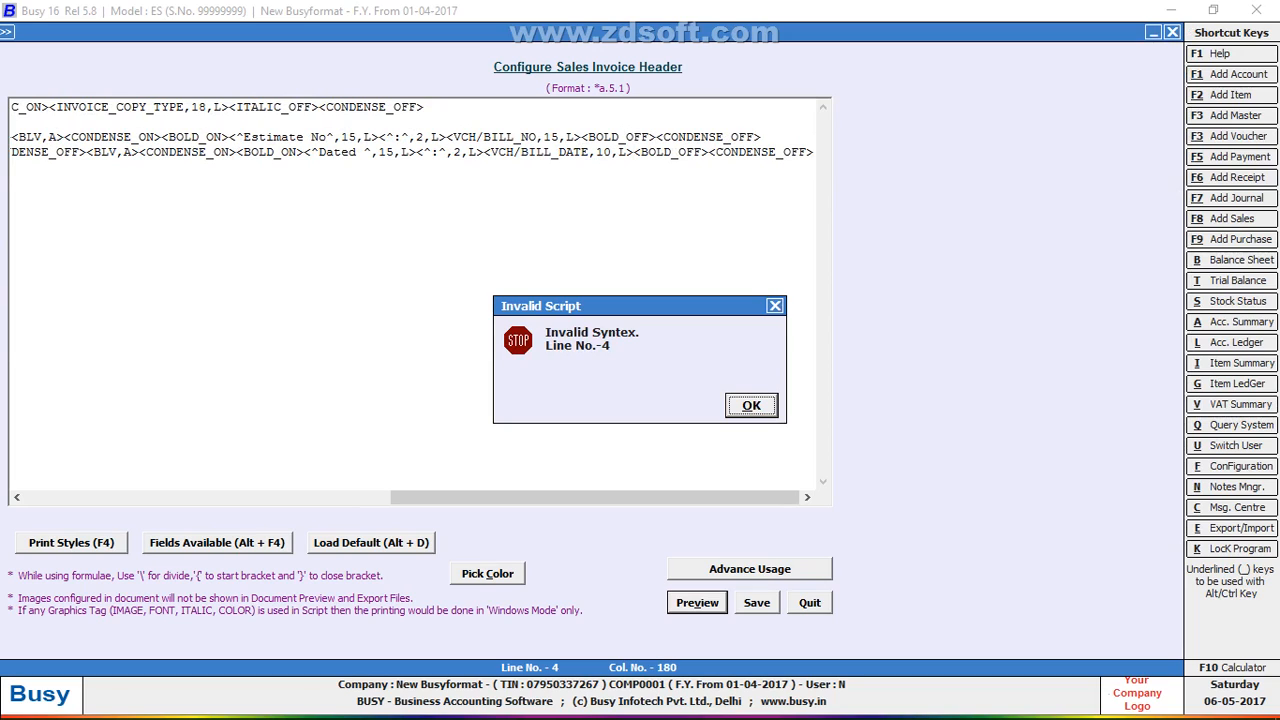
pyautogui.press('Return')
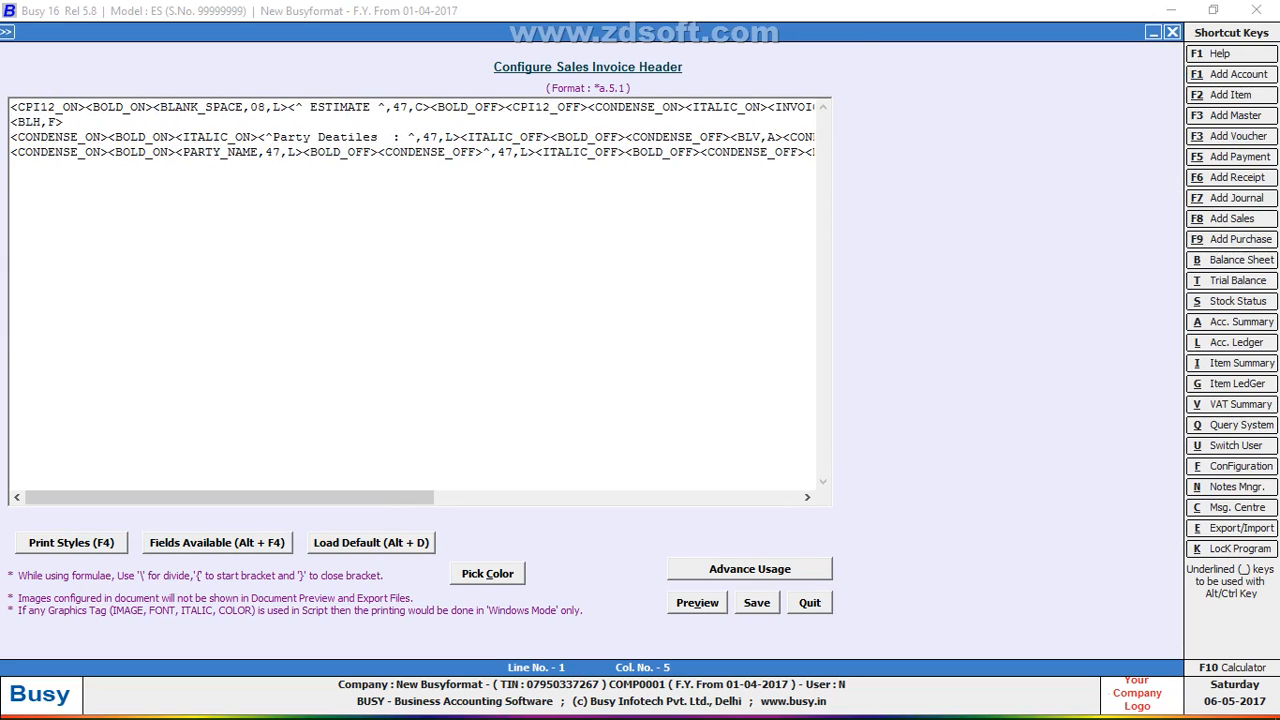
pyautogui.click(484, 152)
pyautogui.press('BackSpace')
pyautogui.press('BackSpace')
pyautogui.press('BackSpace')
pyautogui.press('BackSpace')
pyautogui.press('BackSpace')
pyautogui.press('BackSpace')
pyautogui.press('BackSpace')
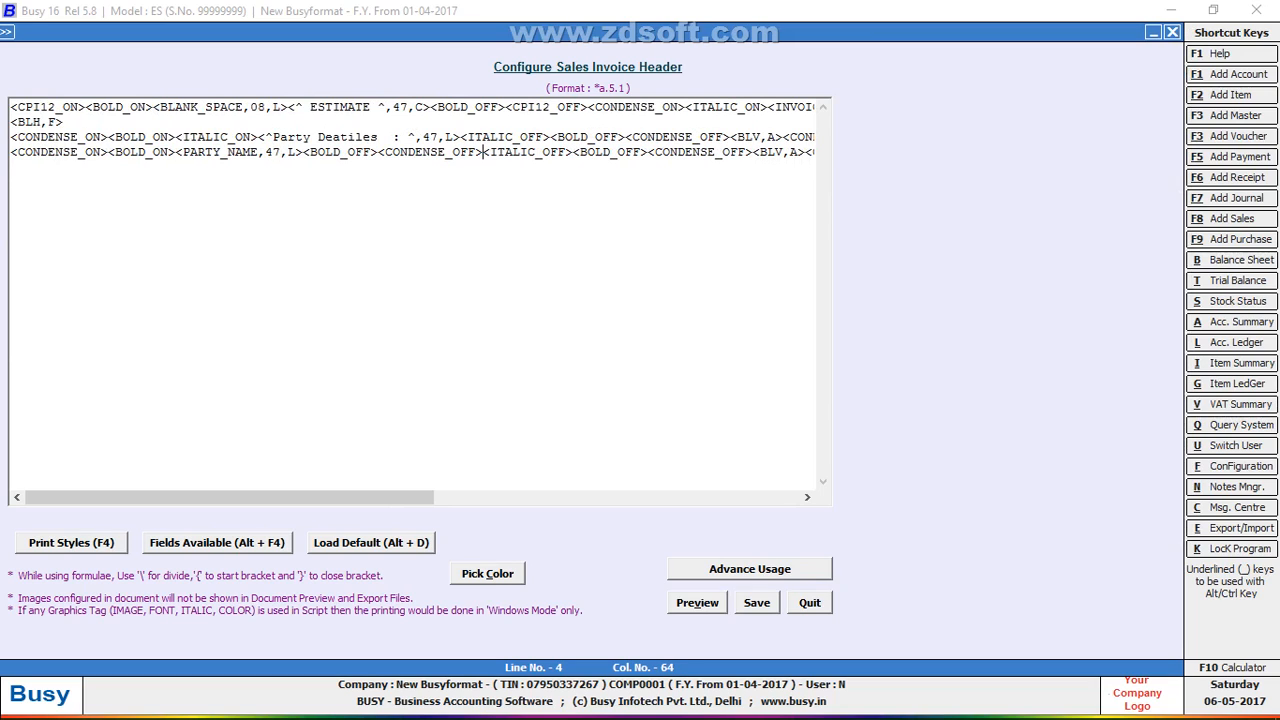
# Preview the header layout despite the print style mismatch and check the party name and date row.
pyautogui.hotkey('alt', 'v')
pyautogui.press('Left')
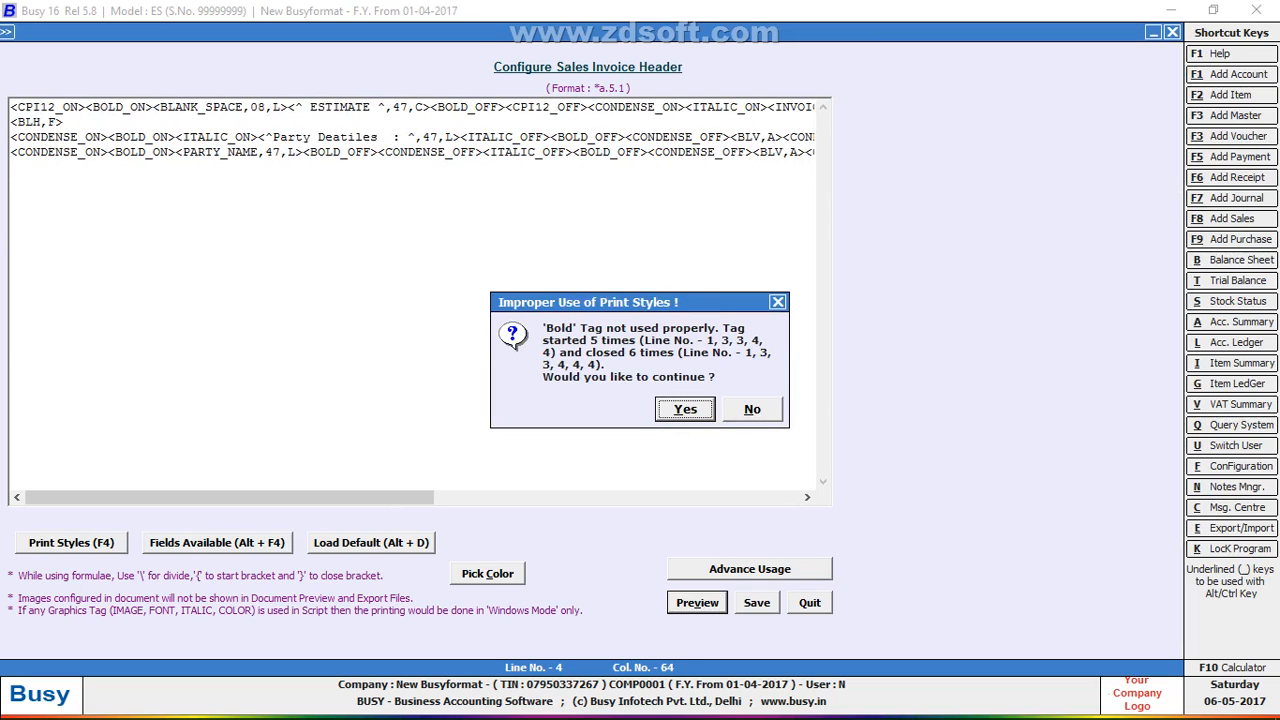
pyautogui.press('Return')
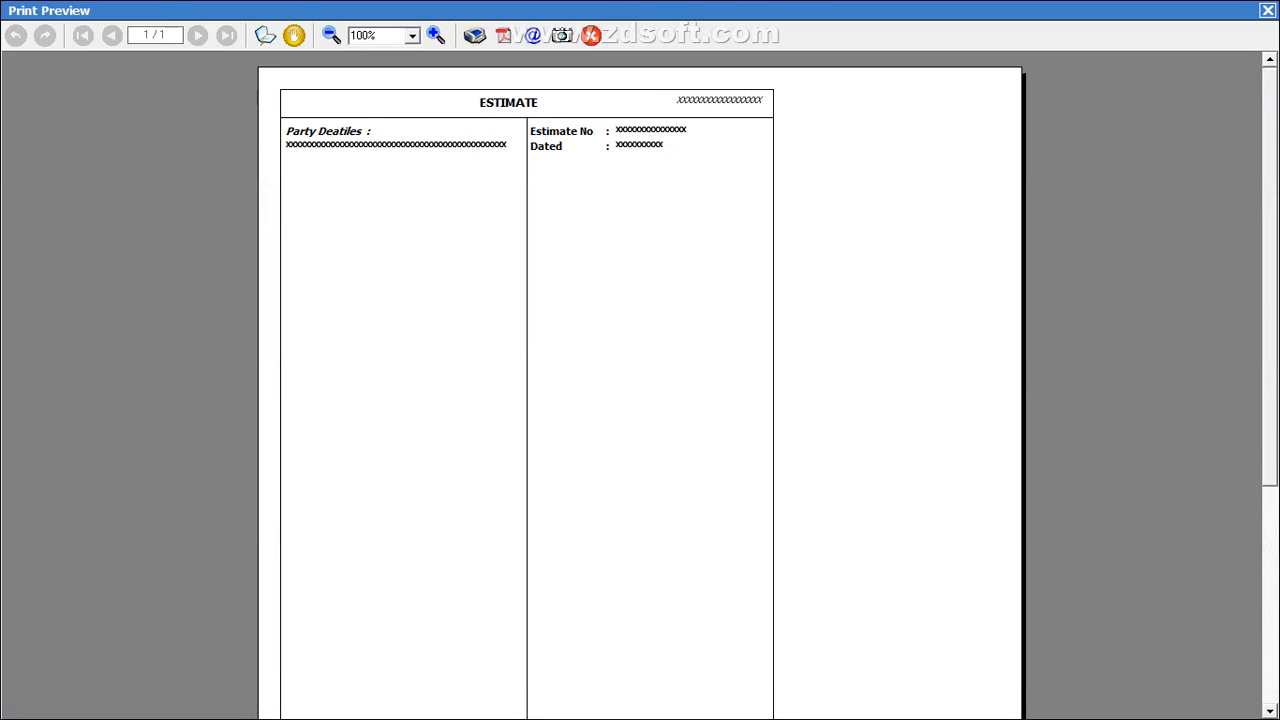
pyautogui.press('Escape')
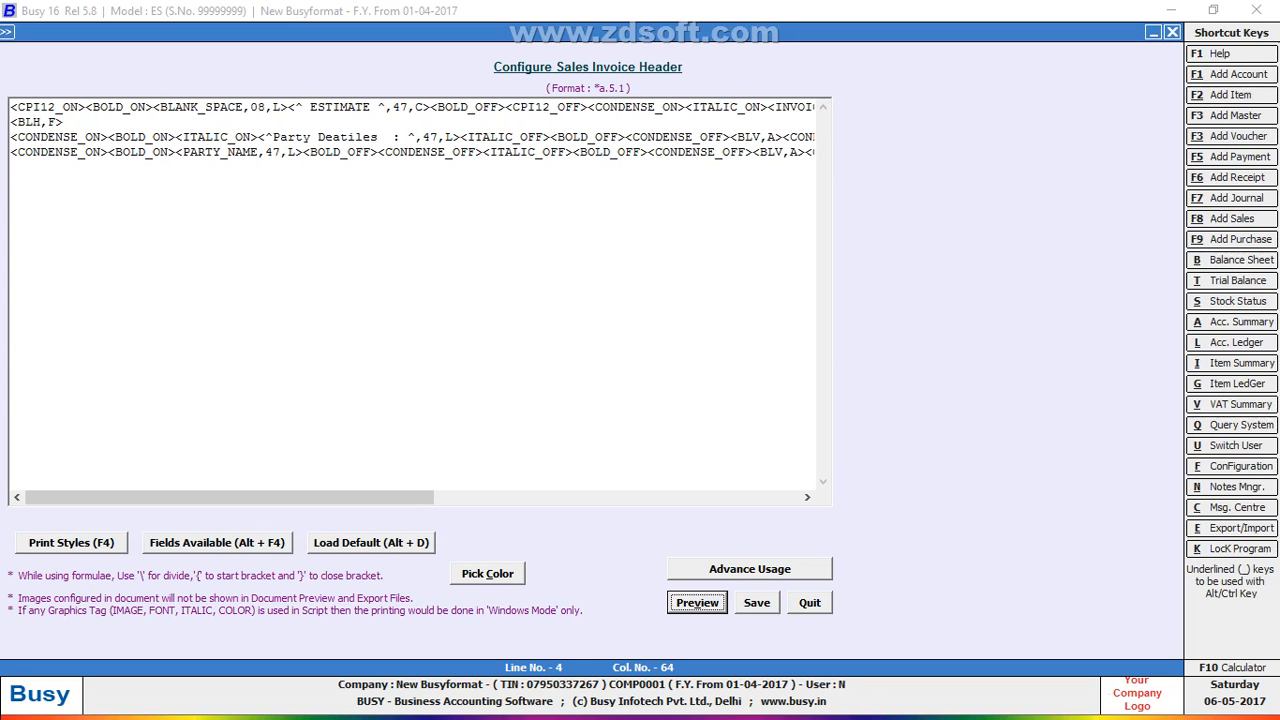
# Copy the whole line 4 script onto lines 5 and 6 and start a new line below.
pyautogui.click(18, 153)
pyautogui.press('Left')
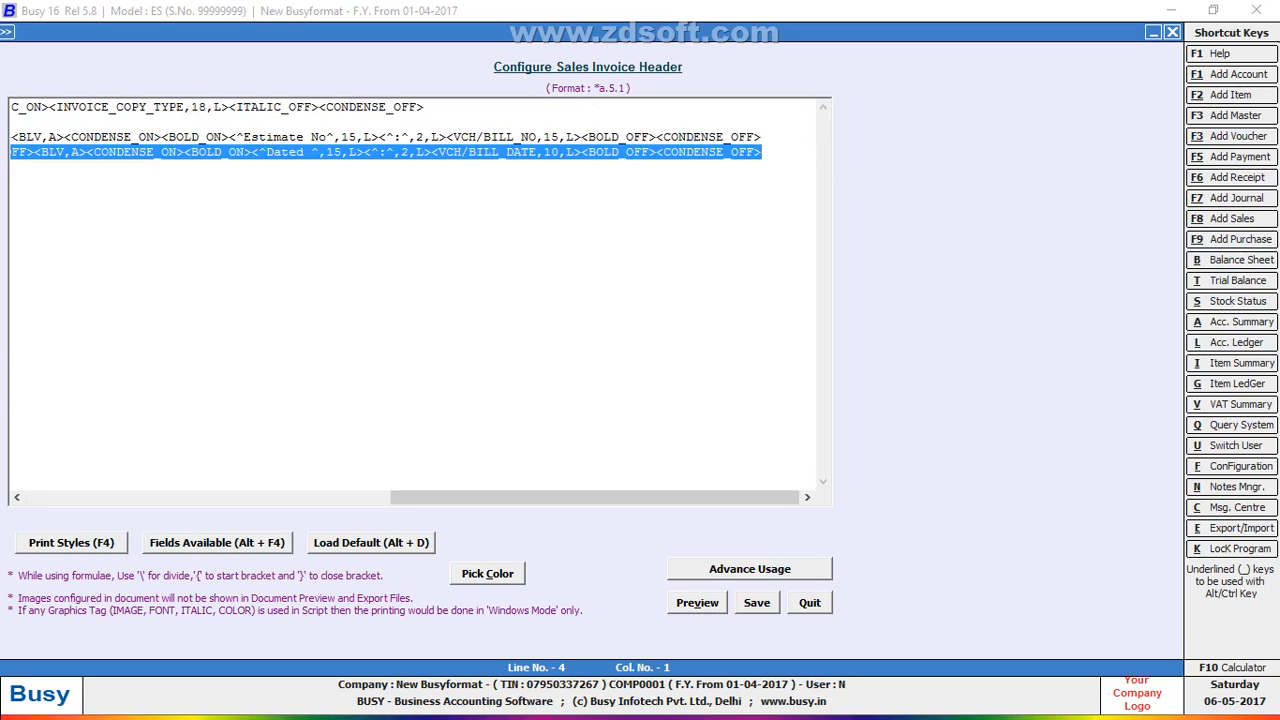
pyautogui.press('End')
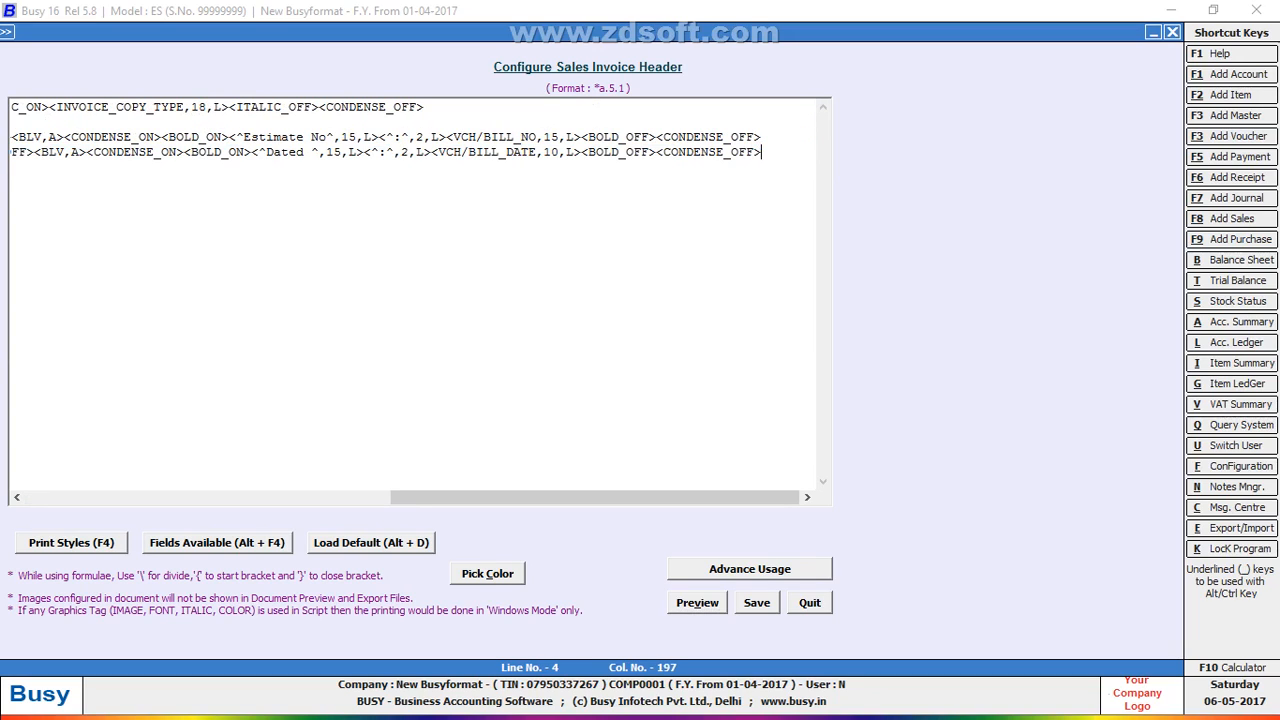
pyautogui.press('Return')
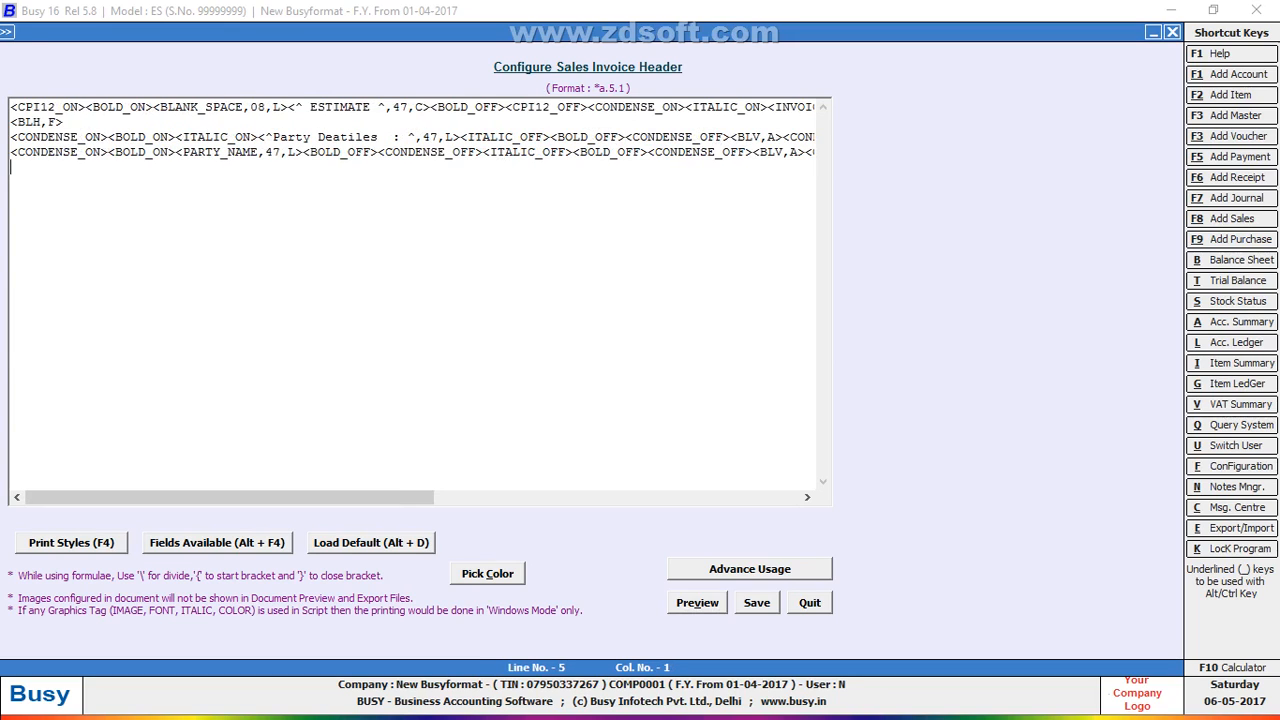
pyautogui.hotkey('ctrl', 'v')
pyautogui.press('Return')
pyautogui.hotkey('ctrl', 'v')
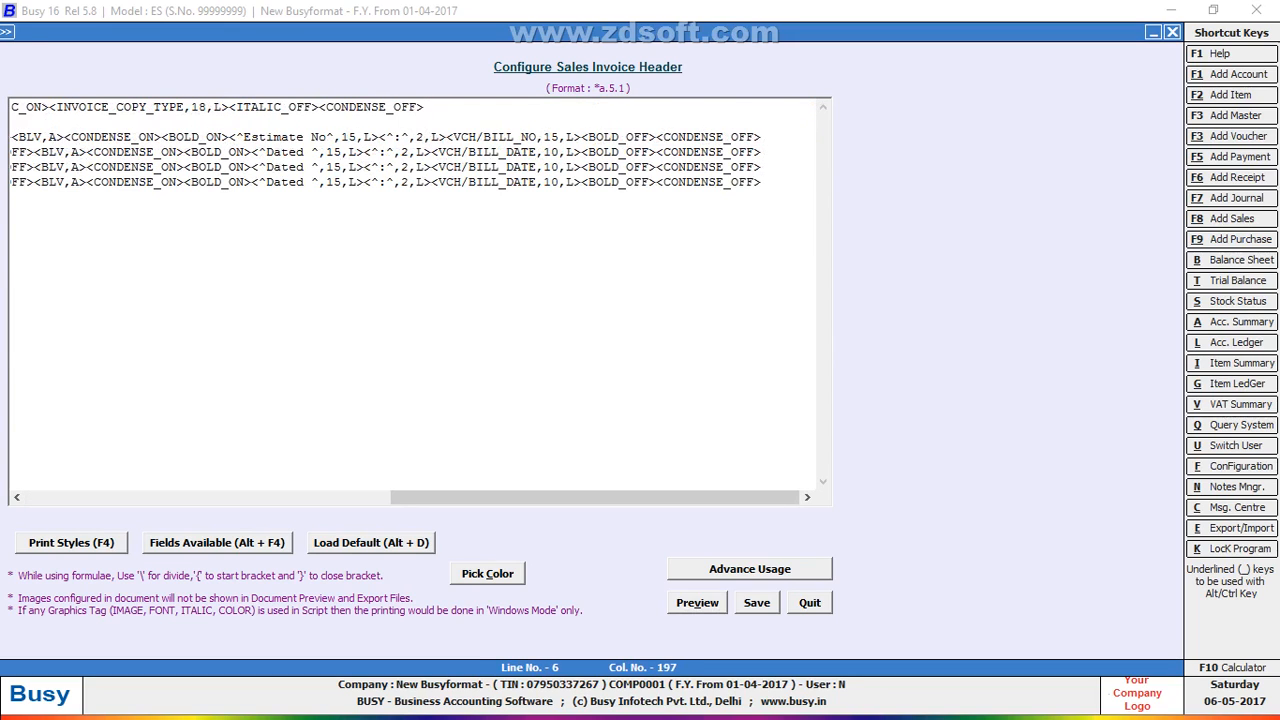
pyautogui.press('Return')
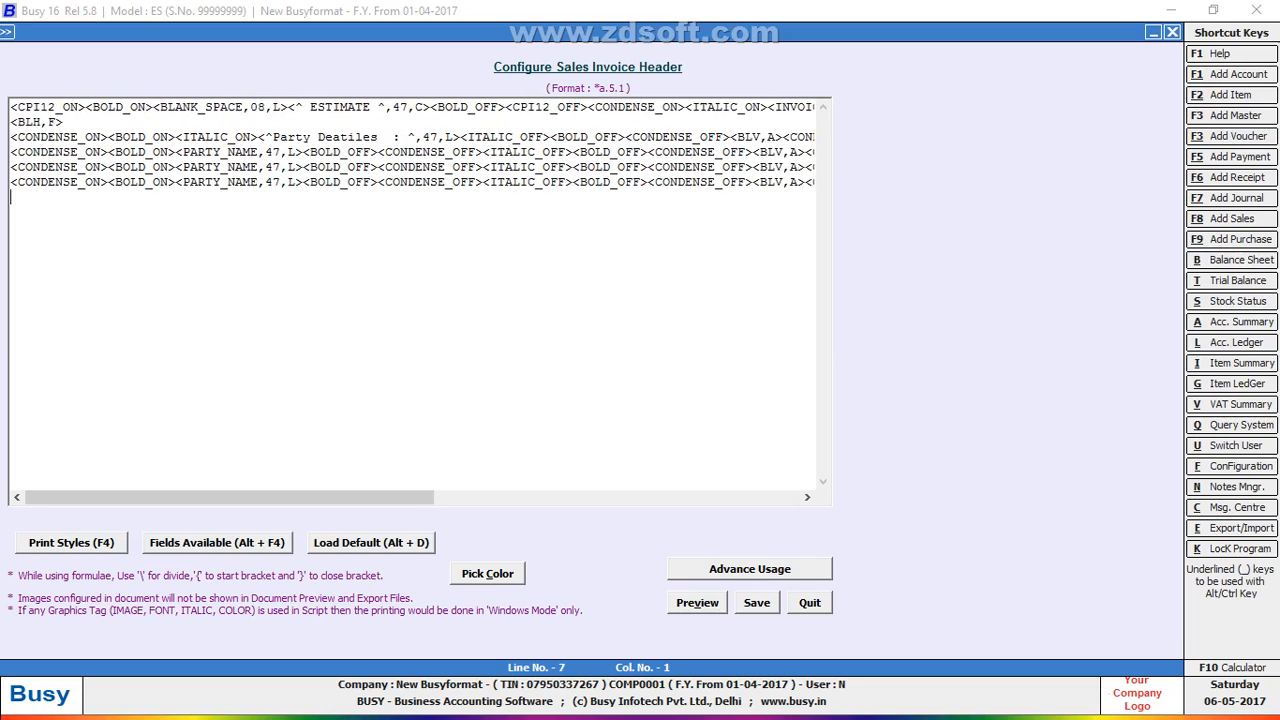
# Delete the <PARTY_NAME,47,L> field from line 5, keeping the print styles around it.
pyautogui.click(303, 167)
pyautogui.press('BackSpace')
pyautogui.press('BackSpace')
pyautogui.press('BackSpace')
pyautogui.press('BackSpace')
pyautogui.press('BackSpace')
pyautogui.press('BackSpace')
pyautogui.press('BackSpace')
pyautogui.press('BackSpace')
pyautogui.press('BackSpace')
pyautogui.press('BackSpace')
pyautogui.press('BackSpace')
pyautogui.press('BackSpace')
pyautogui.press('BackSpace')
pyautogui.press('BackSpace')
pyautogui.press('BackSpace')
pyautogui.press('BackSpace')
pyautogui.press('BackSpace')
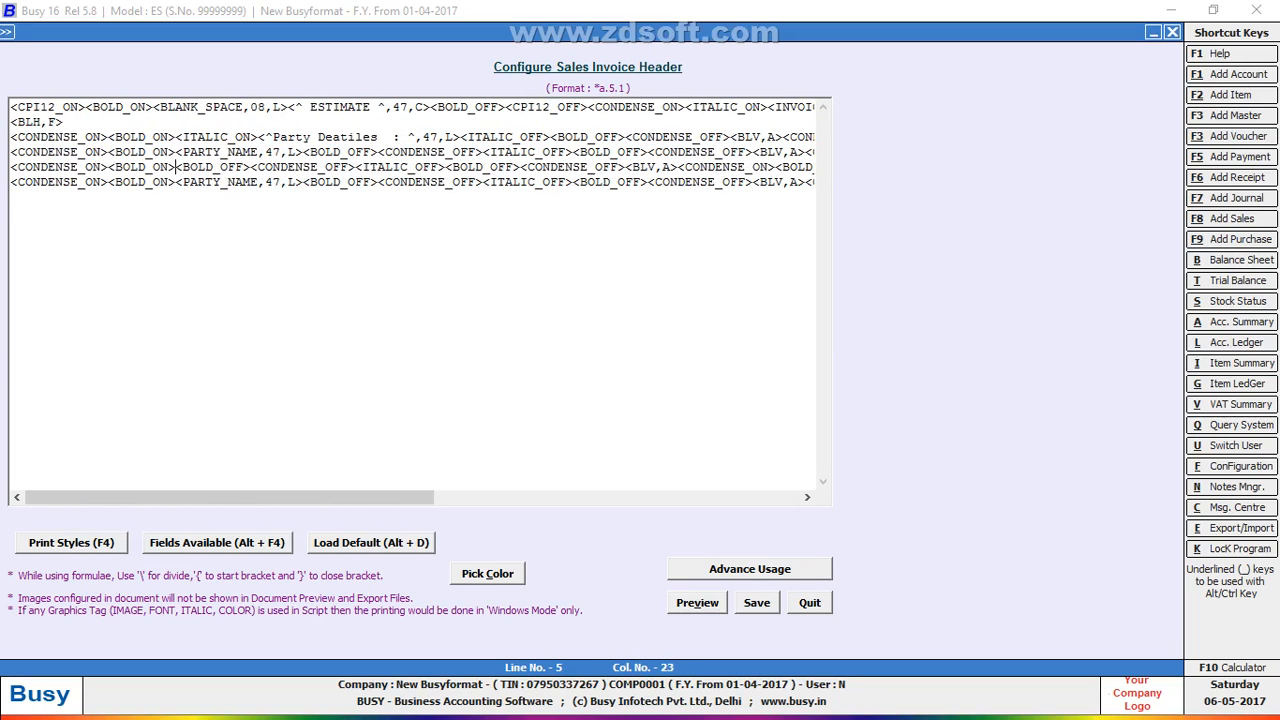
# Insert the party field ADD(4_LINE)_LINE1 after <BOLD_ON> on line 5.
pyautogui.hotkey('alt', 'F4')
pyautogui.press('Escape')
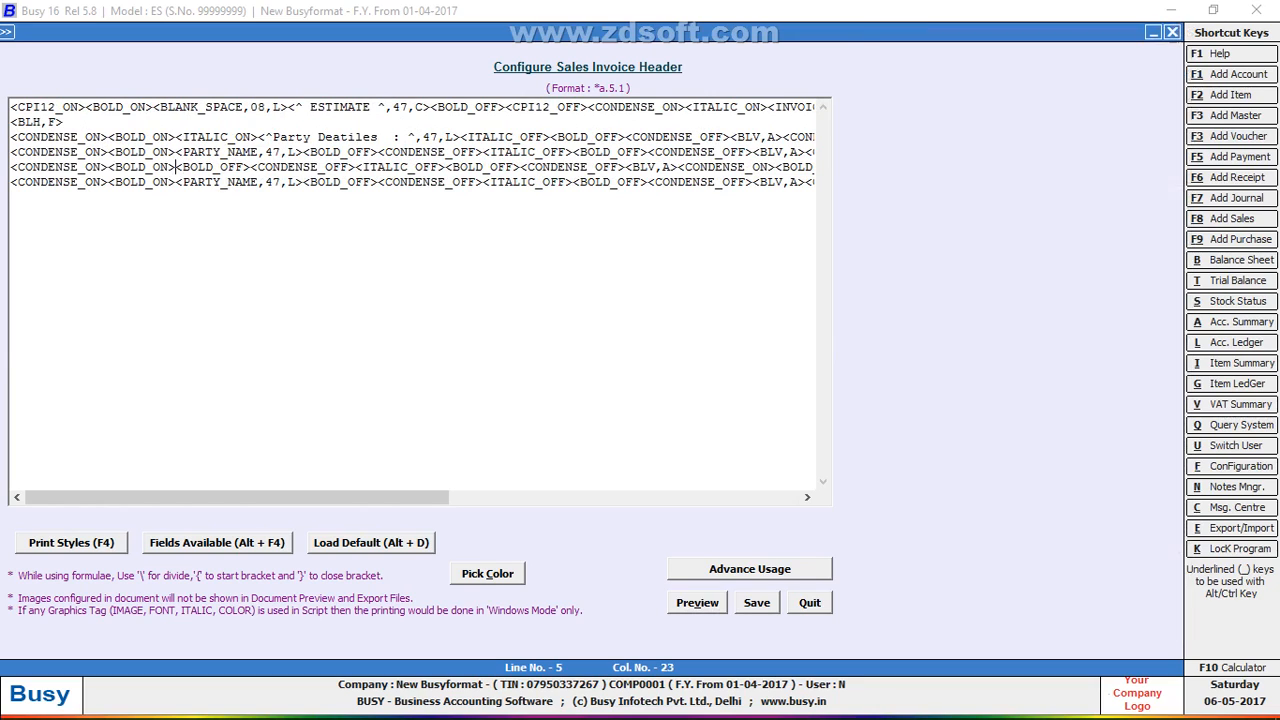
pyautogui.hotkey('alt', 'F4')
pyautogui.press('Down')
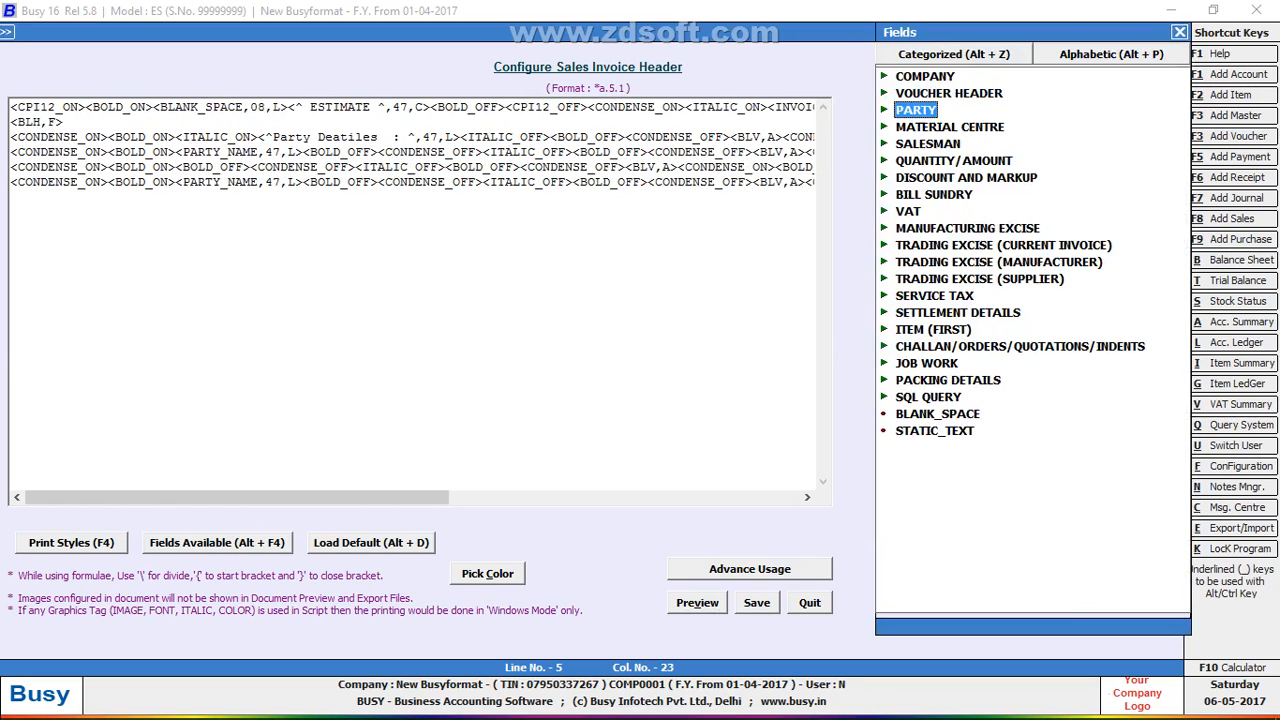
pyautogui.press('Right')
pyautogui.press('Down')
pyautogui.press('Down')
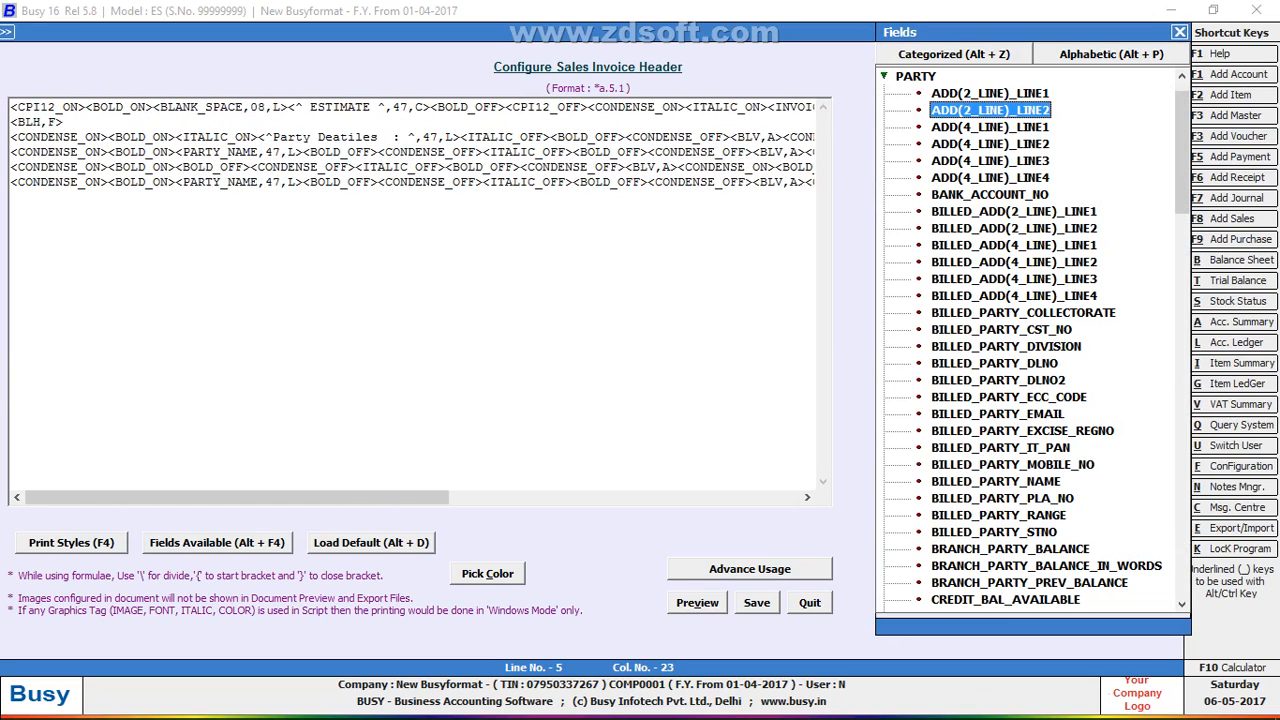
pyautogui.press('Down')
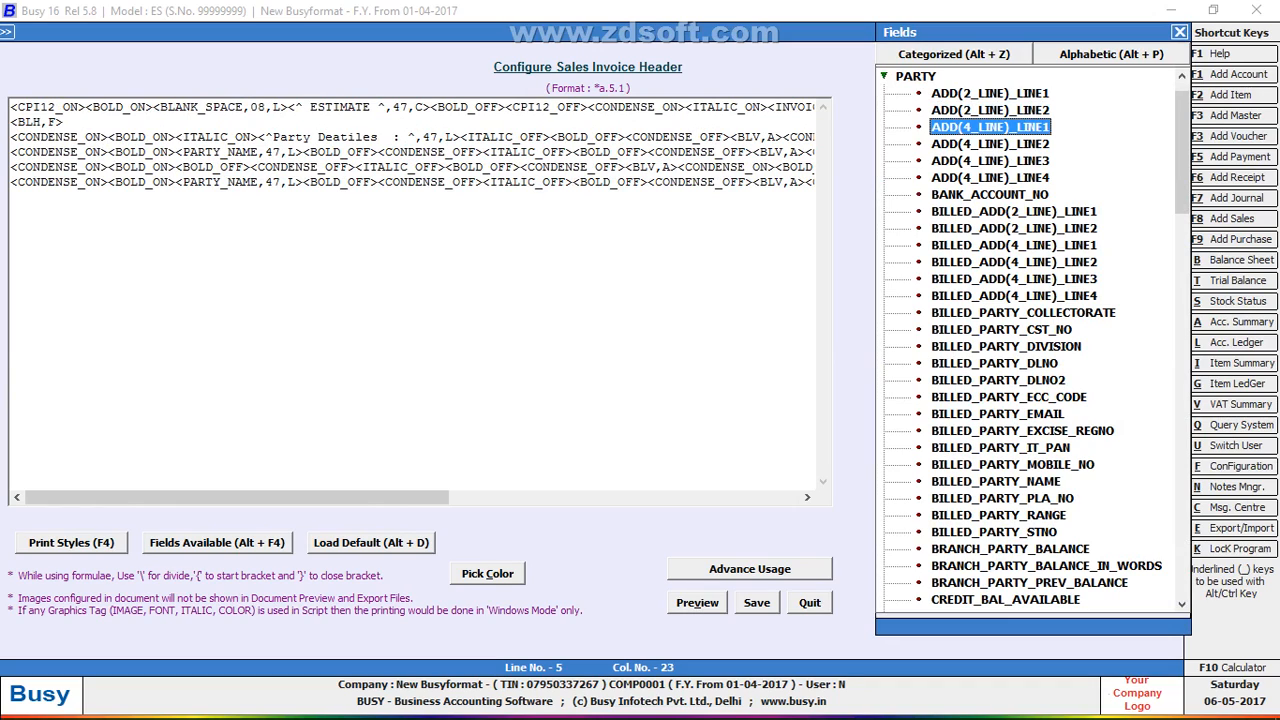
pyautogui.press('Return')
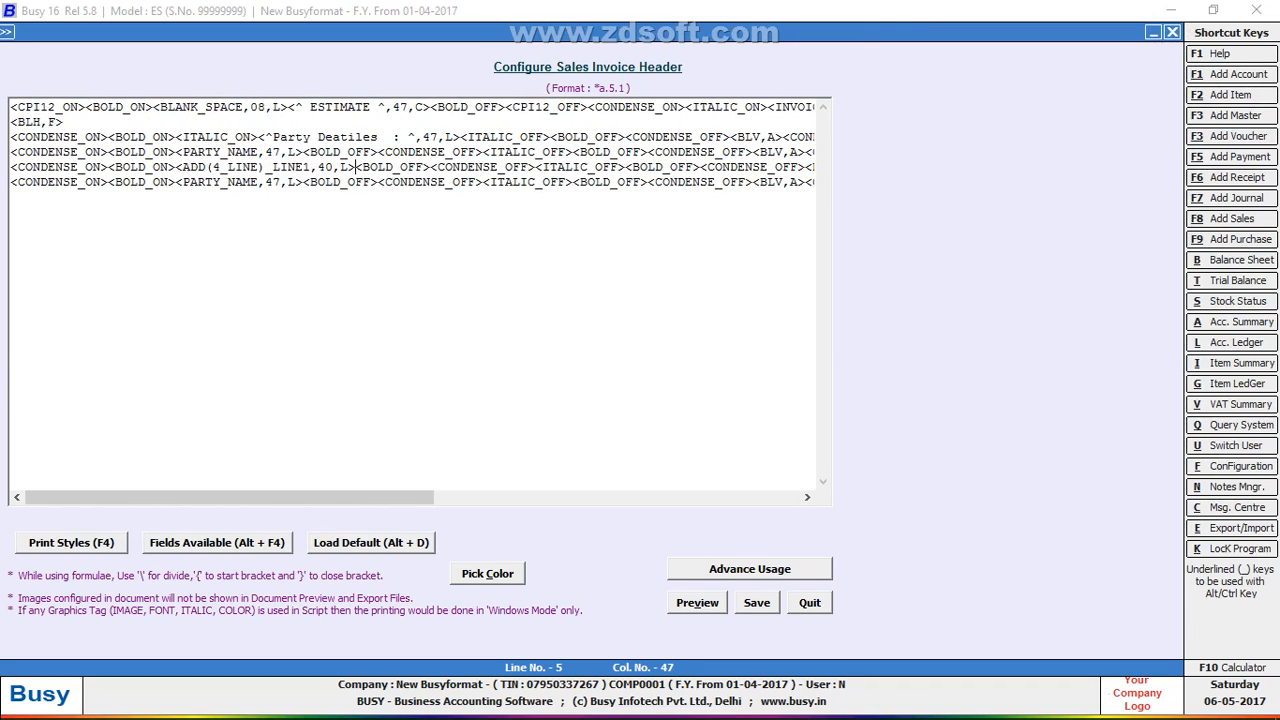
# Set the width of the ADD(4_LINE)_LINE1 field on line 5 to 47.
pyautogui.press('Left')
pyautogui.press('Left')
pyautogui.press('Left')
pyautogui.press('BackSpace')
pyautogui.write('7')
# Replace the Dated label on line 5 of the header script with Transport.
pyautogui.click(777, 137)
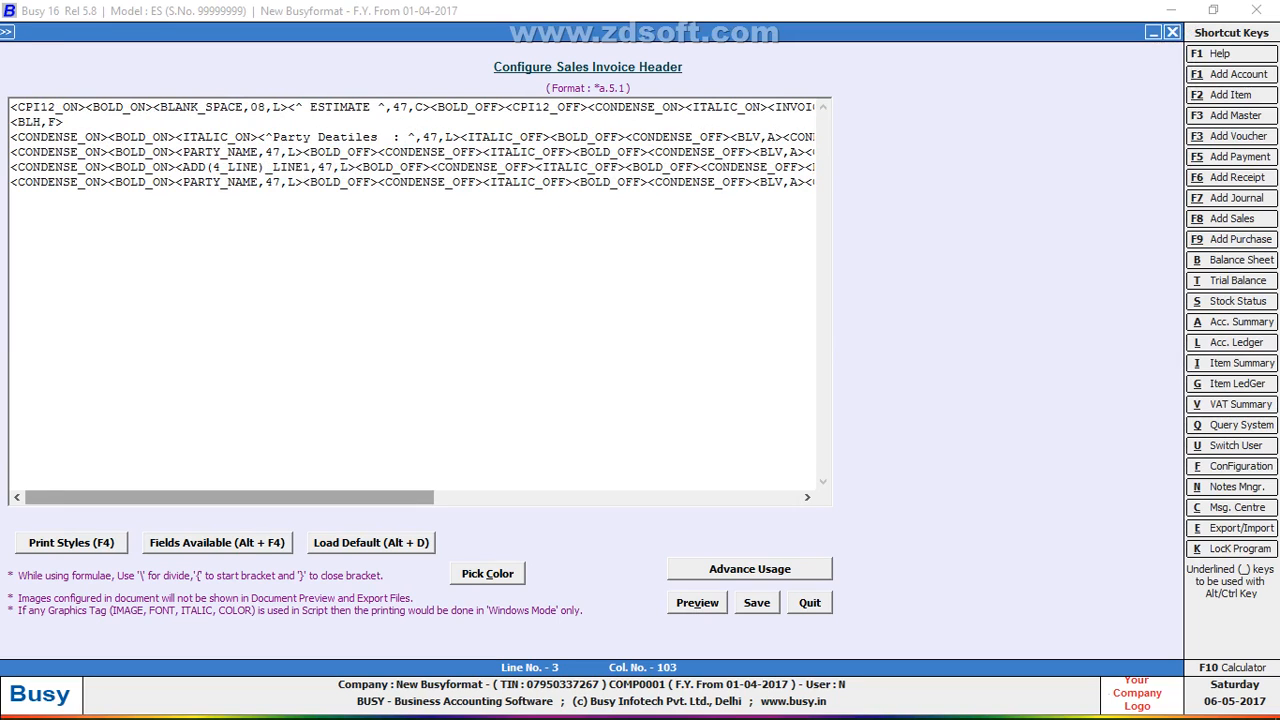
pyautogui.moveTo(280, 497); pyautogui.dragTo(567, 497)
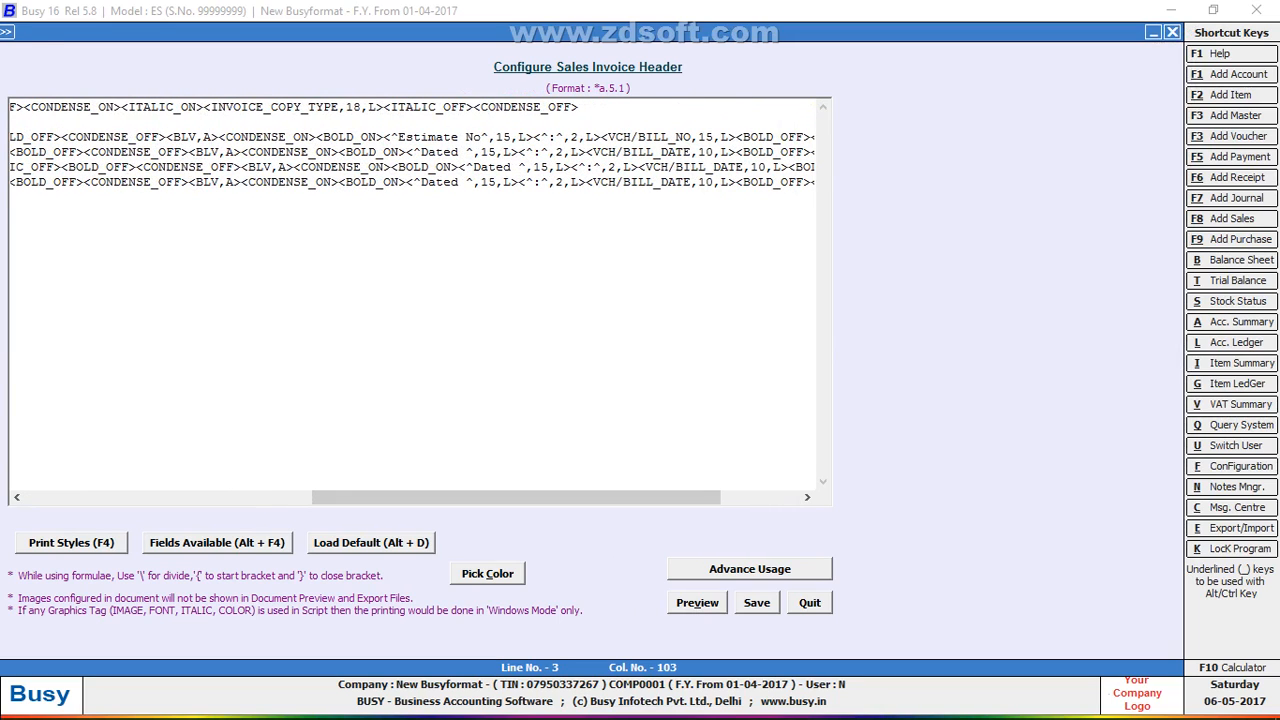
pyautogui.moveTo(517, 167); pyautogui.dragTo(10, 167)
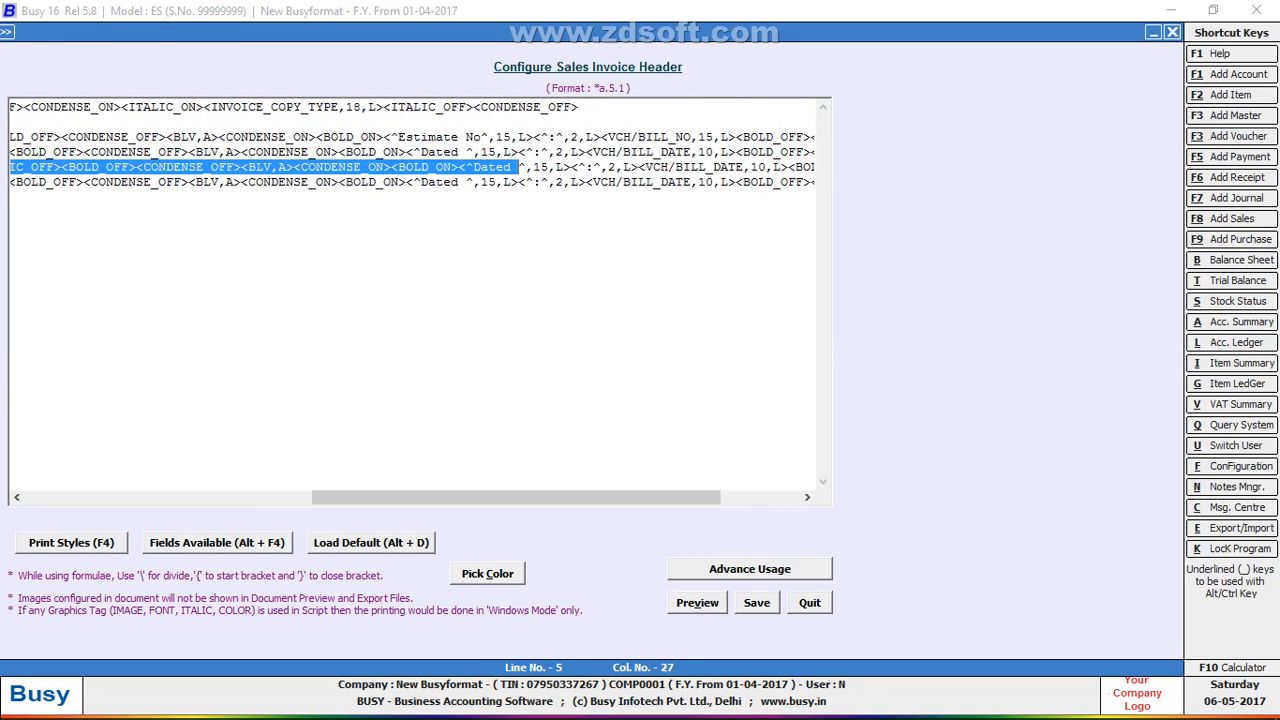
pyautogui.click(519, 167)
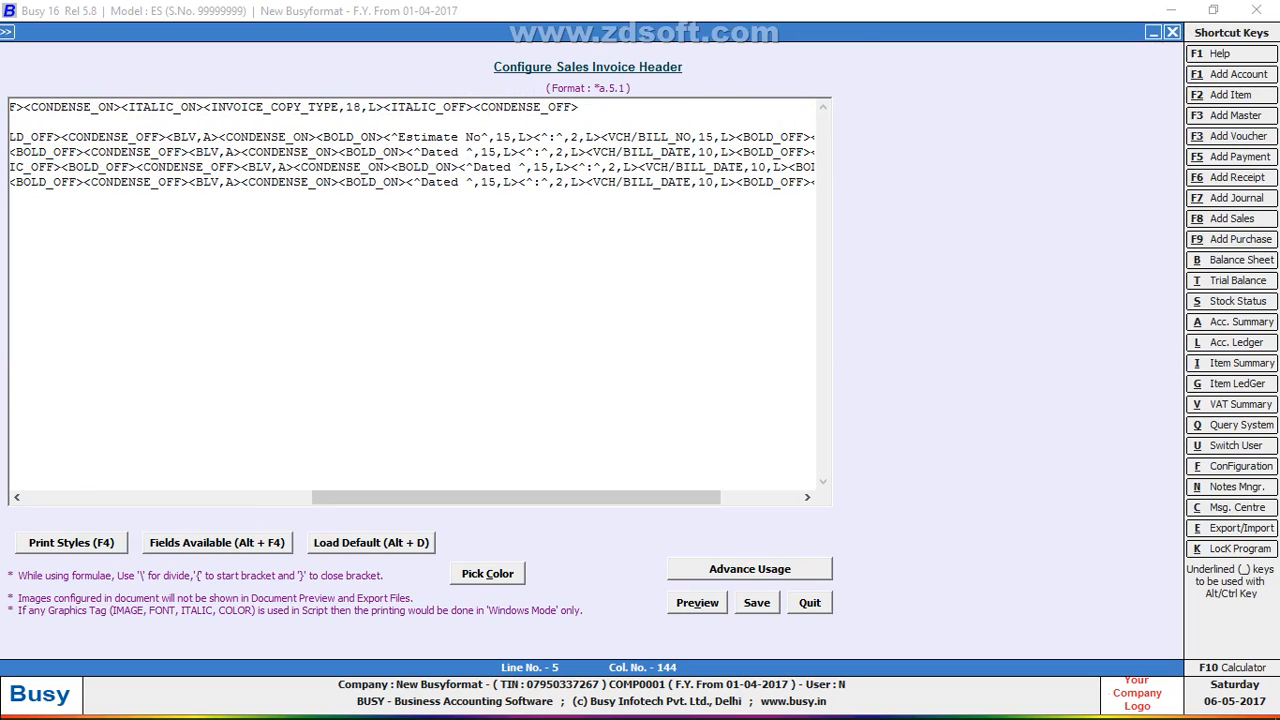
pyautogui.press('BackSpace')
pyautogui.press('BackSpace')
pyautogui.press('BackSpace')
pyautogui.press('BackSpace')
pyautogui.press('BackSpace')
pyautogui.press('BackSpace')
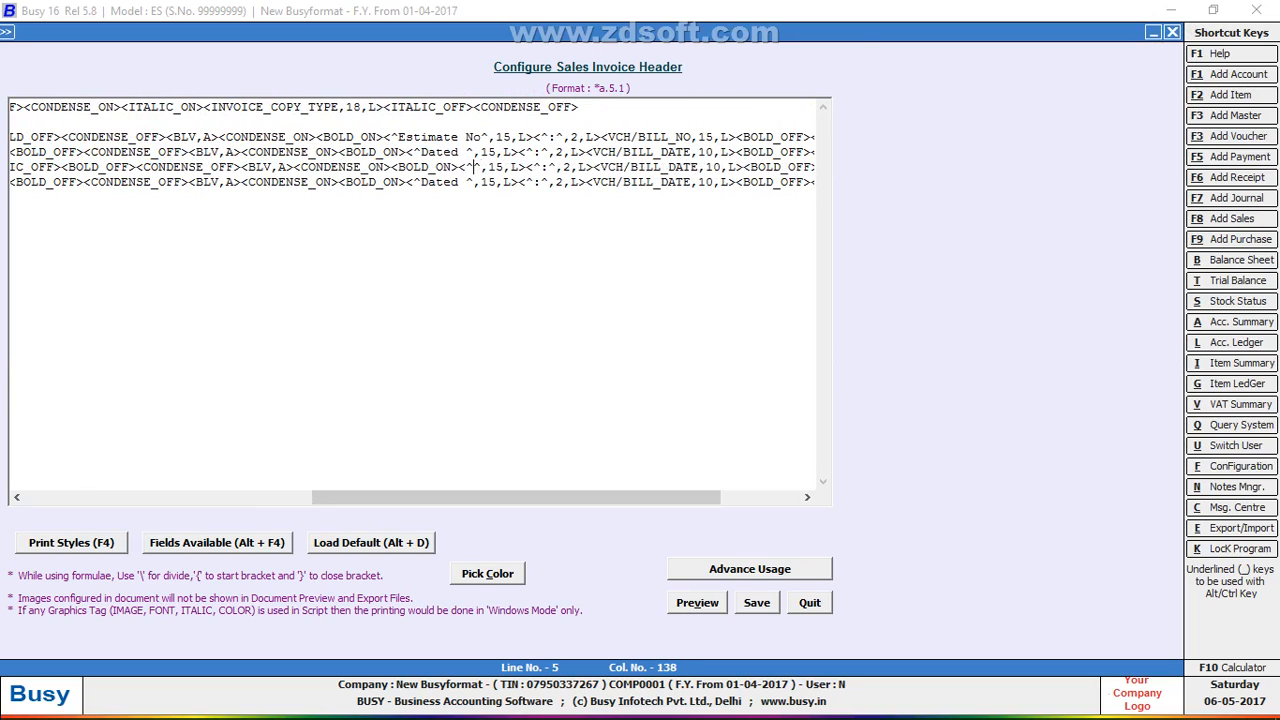
pyautogui.write('T')
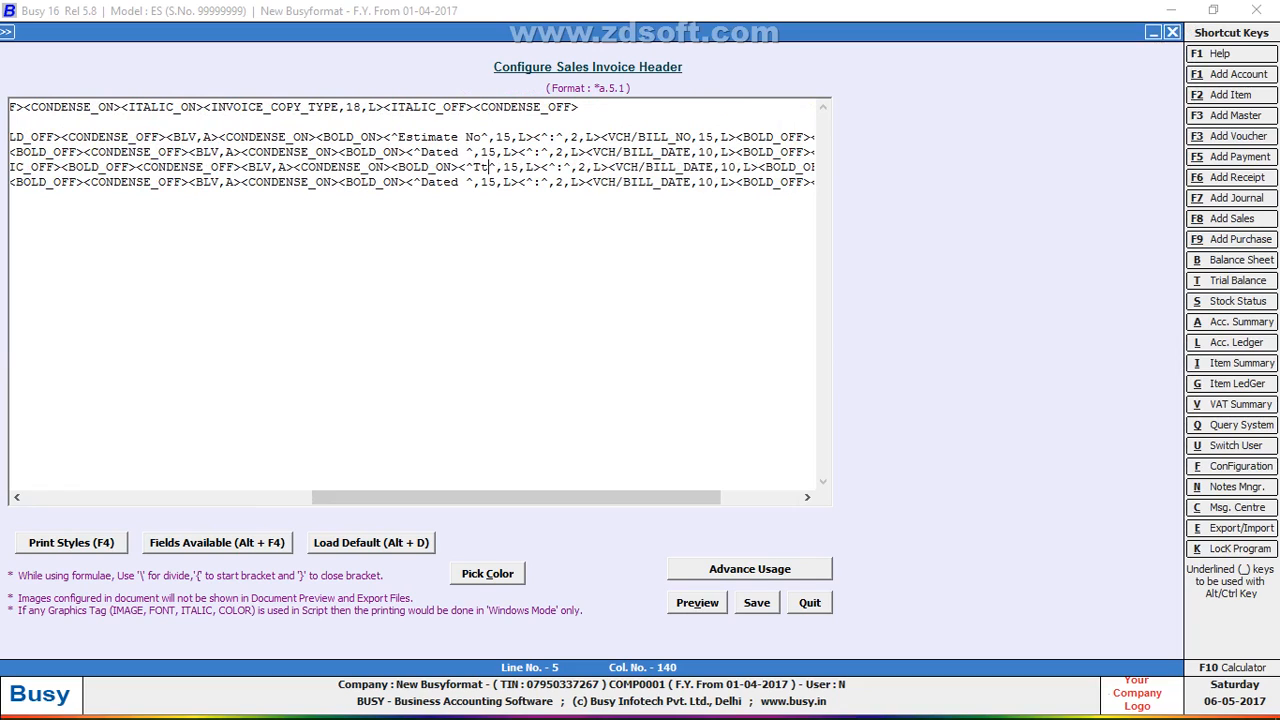
pyautogui.write('RA')
pyautogui.press('BackSpace')
pyautogui.press('BackSpace')
pyautogui.write('rans')
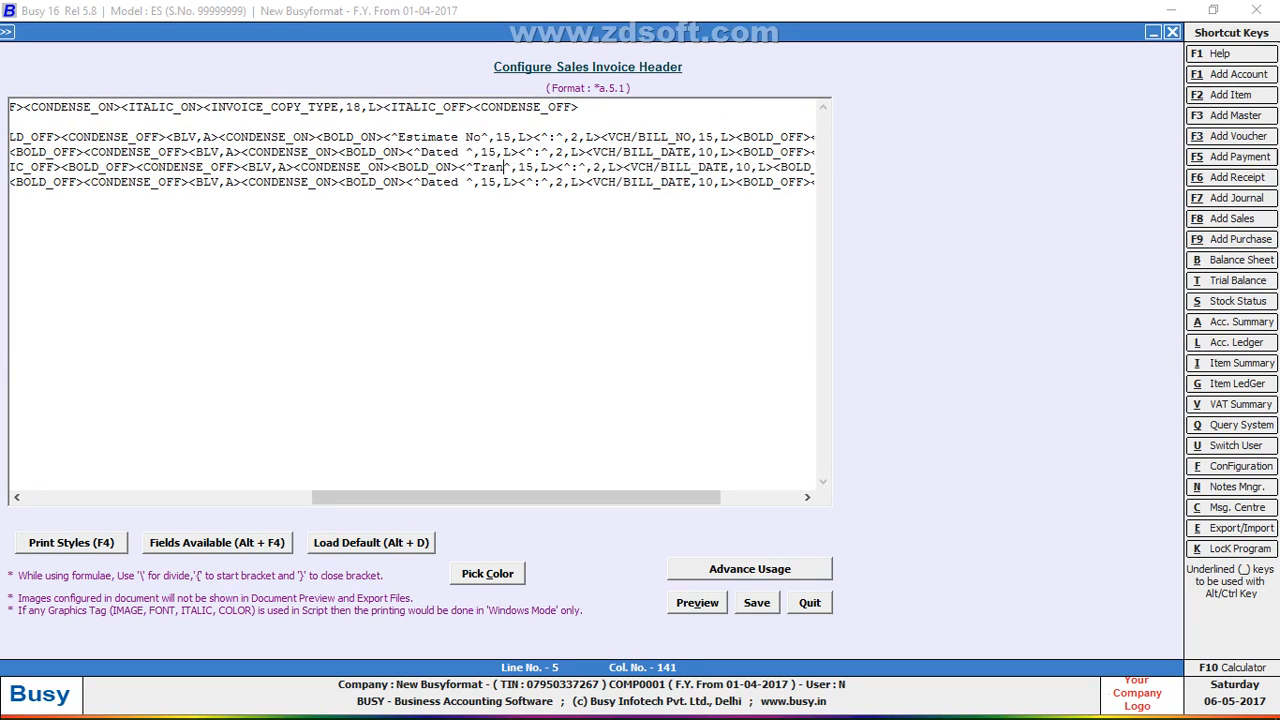
pyautogui.write('port')
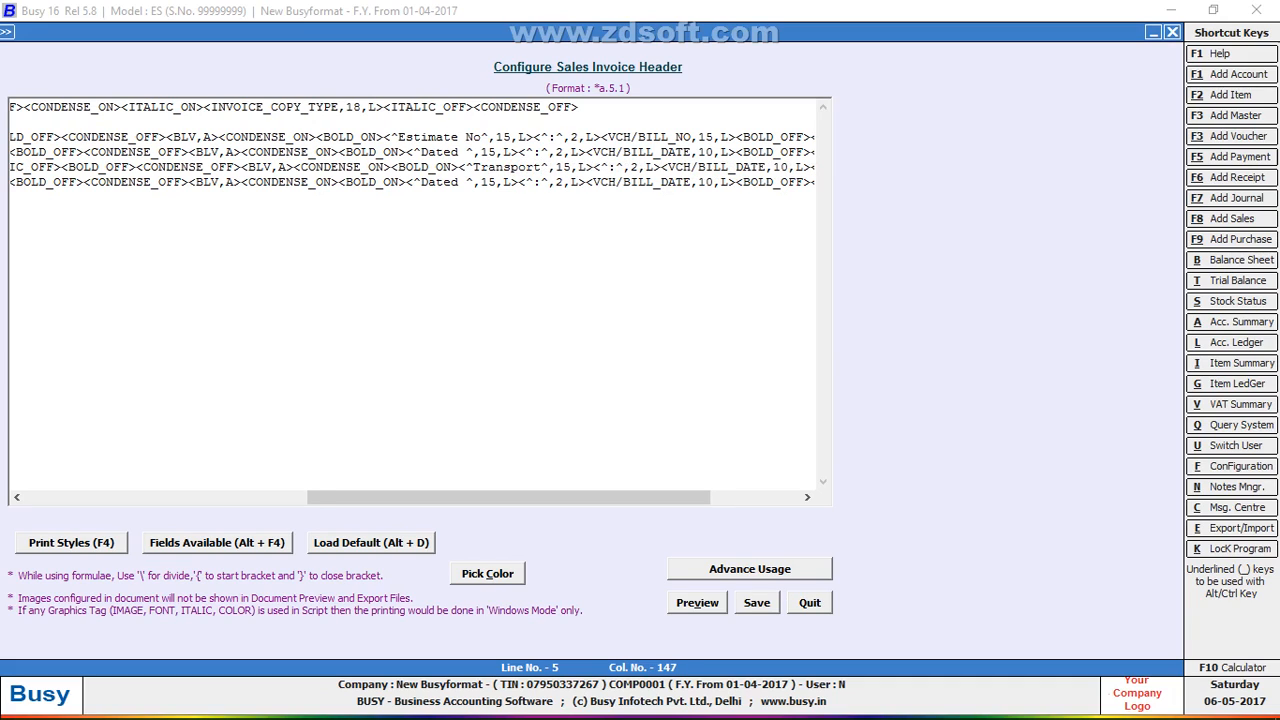
# Delete the <VCH/BILL_DATE,10,L> field after the colon on line 5, keeping the following <BOLD_OFF> style.
pyautogui.press('Right')
pyautogui.press('Right')
pyautogui.press('Right')
pyautogui.press('Right')
pyautogui.press('Right')
pyautogui.press('Right')
pyautogui.press('Right')
pyautogui.press('Right')
pyautogui.press('Right')
pyautogui.press('Right')
pyautogui.press('Right')
pyautogui.press('Right')
pyautogui.press('Right')
pyautogui.press('Right')
pyautogui.press('Right')
pyautogui.press('Right')
pyautogui.press('Right')
pyautogui.press('Right')
pyautogui.press('Right')
pyautogui.press('Delete')
pyautogui.press('Delete')
pyautogui.press('Delete')
pyautogui.press('Delete')
pyautogui.press('Delete')
pyautogui.press('Delete')
pyautogui.press('Delete')
pyautogui.press('Delete')
pyautogui.press('Delete')
pyautogui.press('Delete')
pyautogui.press('Delete')
pyautogui.press('Delete')
pyautogui.press('Delete')
pyautogui.press('Delete')
pyautogui.press('Delete')
pyautogui.press('Delete')
pyautogui.press('Delete')
pyautogui.press('BackSpace')
pyautogui.press('BackSpace')
pyautogui.press('BackSpace')
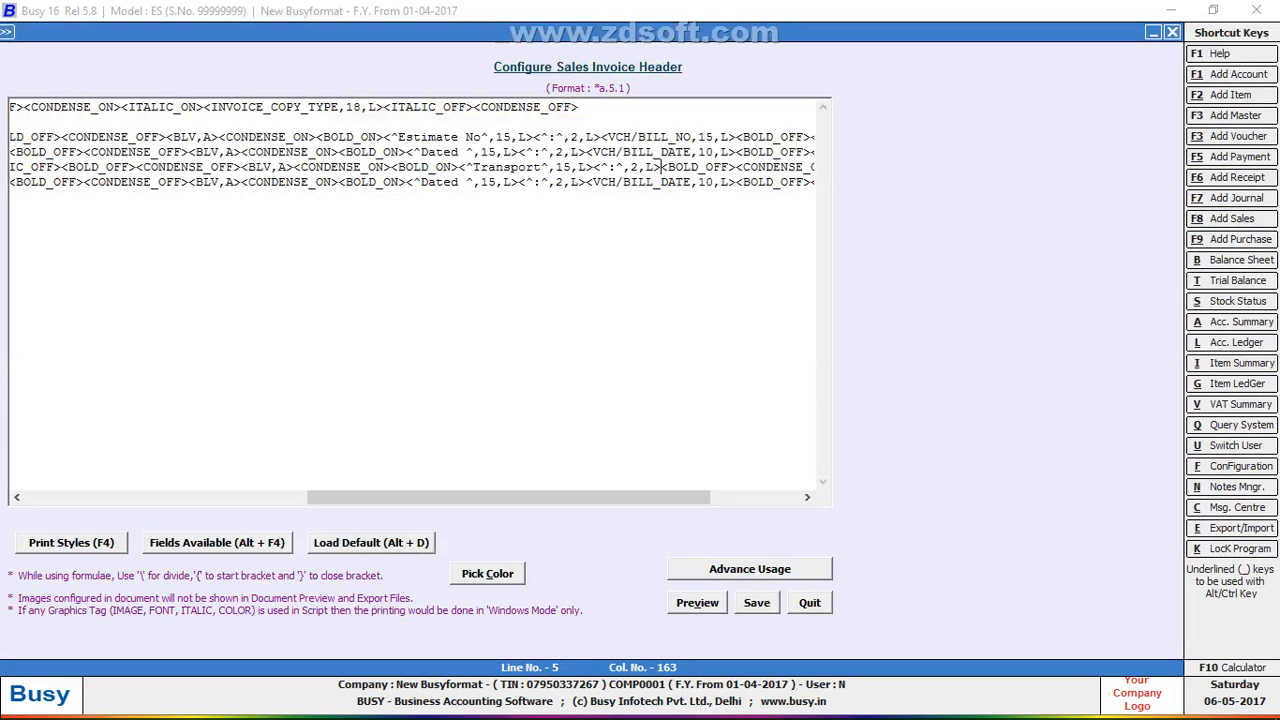
# Insert the voucher header field TRANSPORT after the colon of the Transport label on line 5.
pyautogui.hotkey('alt', 'F4')
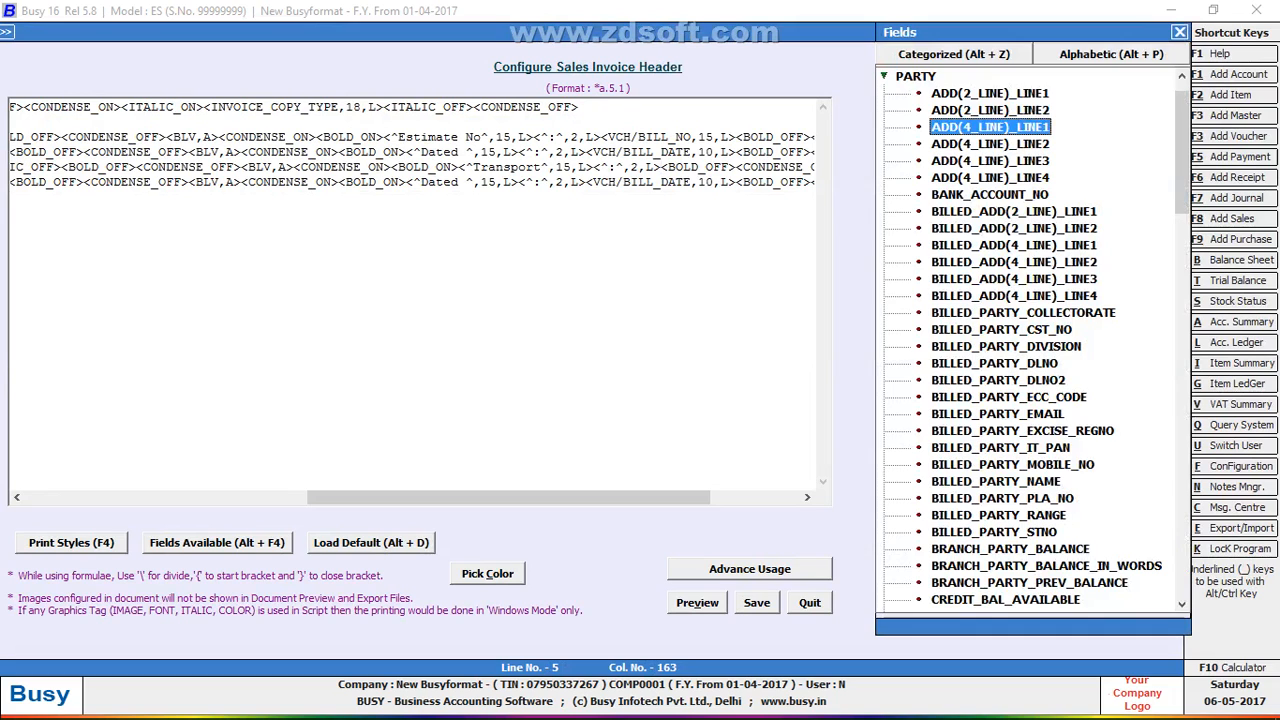
pyautogui.press('Up')
pyautogui.press('Up')
pyautogui.press('Up')
pyautogui.press('Left')
pyautogui.press('Up')
pyautogui.press('Right')
pyautogui.press('Down')
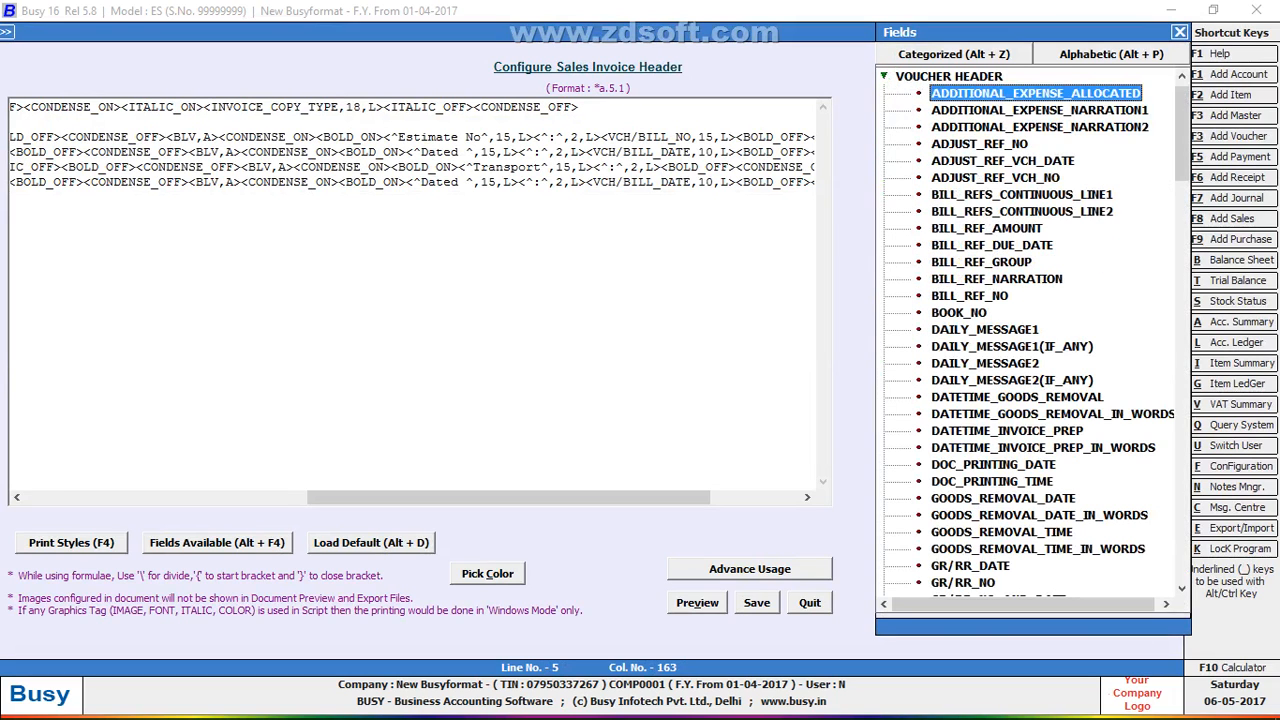
pyautogui.press('Down')
pyautogui.press('Down')
pyautogui.press('Down')
pyautogui.press('Down')
pyautogui.press('Down')
pyautogui.press('Down')
pyautogui.press('Down')
pyautogui.press('Down')
pyautogui.press('Down')
pyautogui.press('Down')
pyautogui.press('Down')
pyautogui.press('Down')
pyautogui.press('Down')
pyautogui.press('Down')
pyautogui.press('Down')
pyautogui.press('Down')
pyautogui.press('Down')
pyautogui.press('Down')
pyautogui.press('Down')
pyautogui.press('Down')
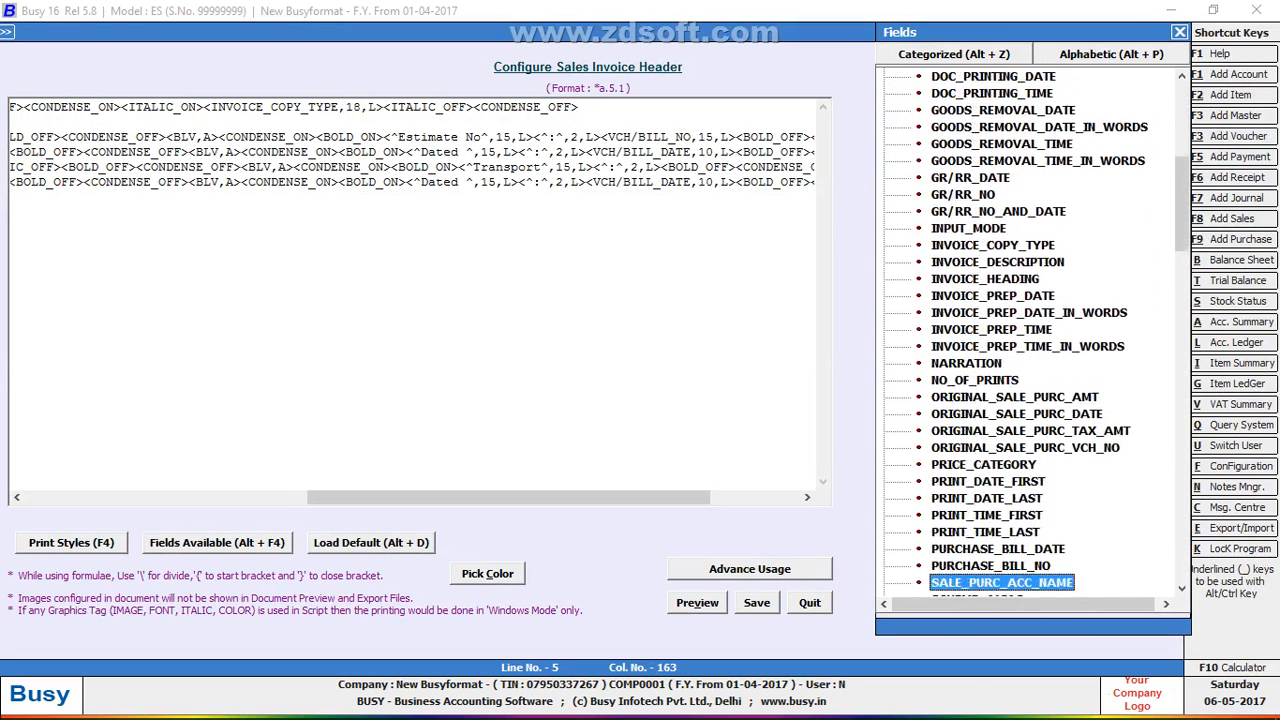
pyautogui.press('Down')
pyautogui.press('Down')
pyautogui.press('Down')
pyautogui.press('Down')
pyautogui.press('Down')
pyautogui.press('Down')
pyautogui.press('Down')
pyautogui.press('Down')
pyautogui.press('Down')
pyautogui.press('Down')
pyautogui.press('Down')
pyautogui.press('Down')
pyautogui.press('Down')
pyautogui.press('Down')
pyautogui.press('Down')
pyautogui.press('Down')
pyautogui.press('Down')
pyautogui.press('Down')
pyautogui.press('Down')
pyautogui.press('Down')
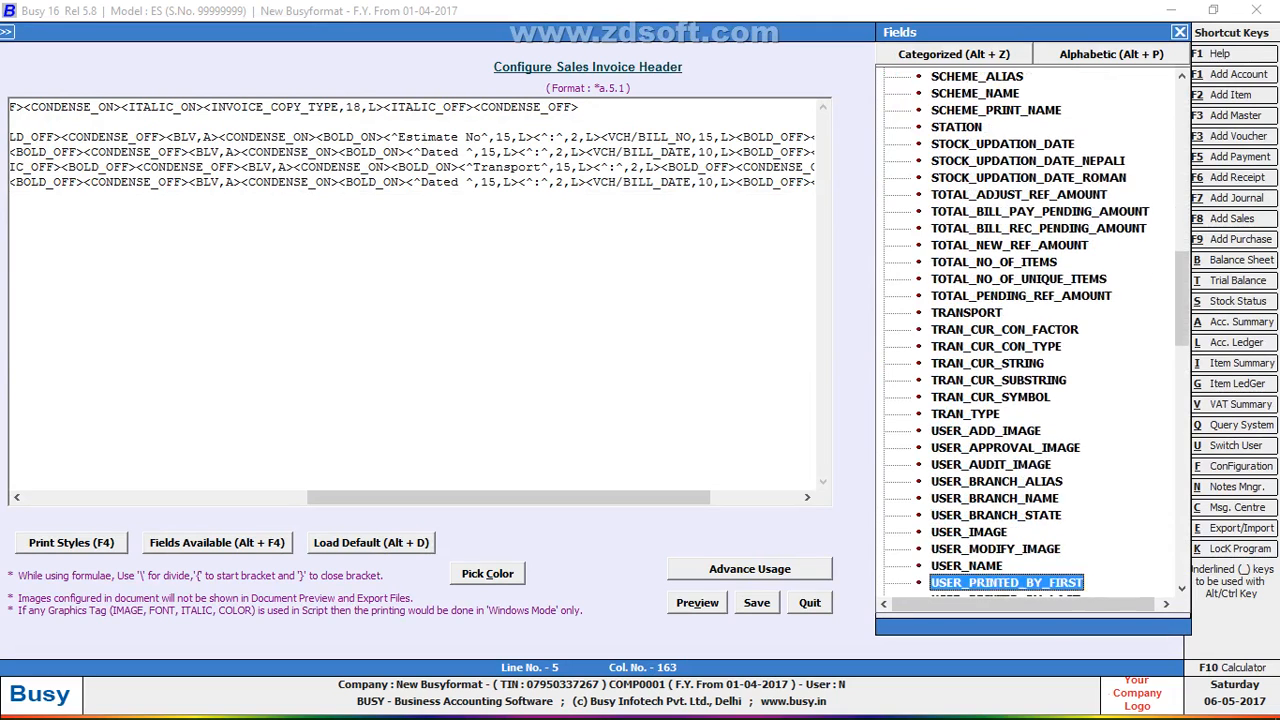
pyautogui.press('Down')
pyautogui.press('Down')
pyautogui.press('Down')
pyautogui.press('Down')
pyautogui.press('Down')
pyautogui.press('Down')
pyautogui.press('Down')
pyautogui.press('Down')
pyautogui.press('Down')
pyautogui.press('Down')
pyautogui.press('Down')
pyautogui.press('Down')
pyautogui.press('Down')
pyautogui.press('Down')
pyautogui.press('Down')
pyautogui.press('Down')
pyautogui.press('Down')
pyautogui.press('Down')
pyautogui.press('Down')
pyautogui.press('Down')
pyautogui.press('Up')
pyautogui.press('Up')
pyautogui.press('Up')
pyautogui.press('Up')
pyautogui.press('Up')
pyautogui.press('Up')
pyautogui.press('Up')
pyautogui.press('Up')
pyautogui.press('Up')
pyautogui.press('Up')
pyautogui.press('Up')
pyautogui.press('Up')
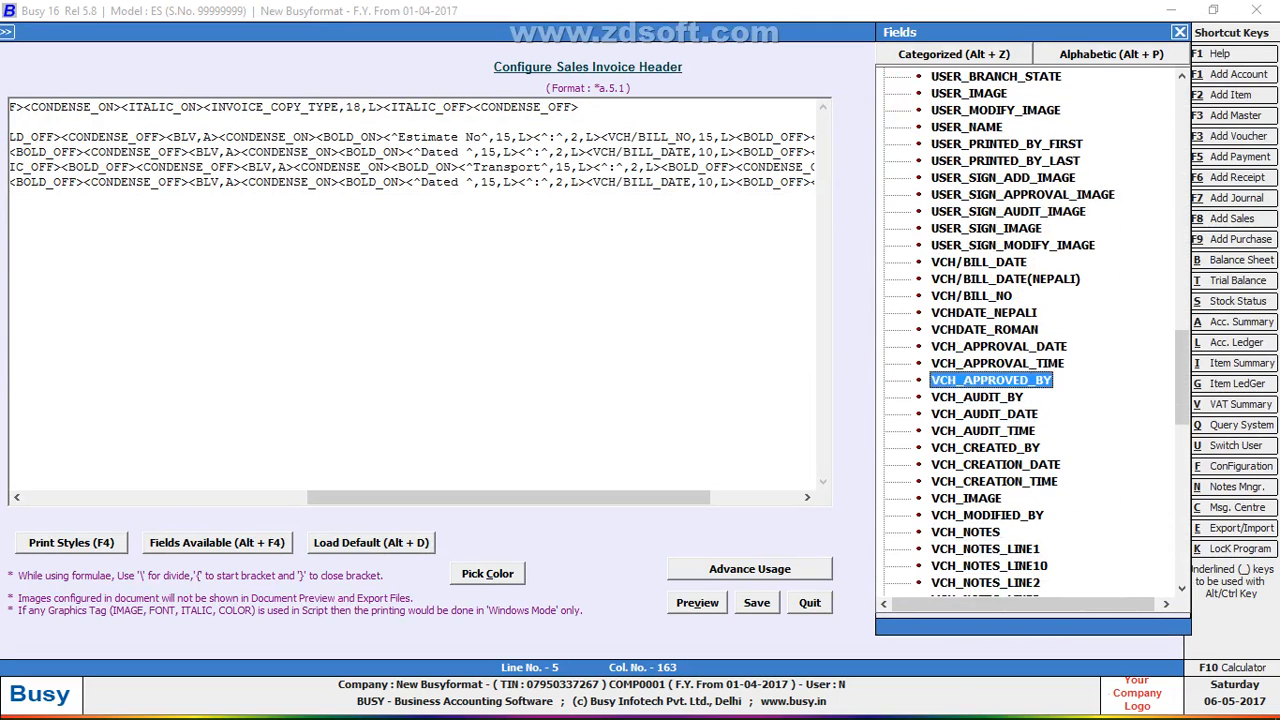
pyautogui.press('Up')
pyautogui.press('Up')
pyautogui.press('Up')
pyautogui.press('Up')
pyautogui.press('Up')
pyautogui.press('Up')
pyautogui.press('Up')
pyautogui.press('Up')
pyautogui.press('Up')
pyautogui.press('Up')
pyautogui.press('Up')
pyautogui.press('Up')
pyautogui.press('Up')
pyautogui.press('Up')
pyautogui.press('Up')
pyautogui.press('Up')
pyautogui.press('Up')
pyautogui.press('Up')
pyautogui.press('Up')
pyautogui.press('Up')
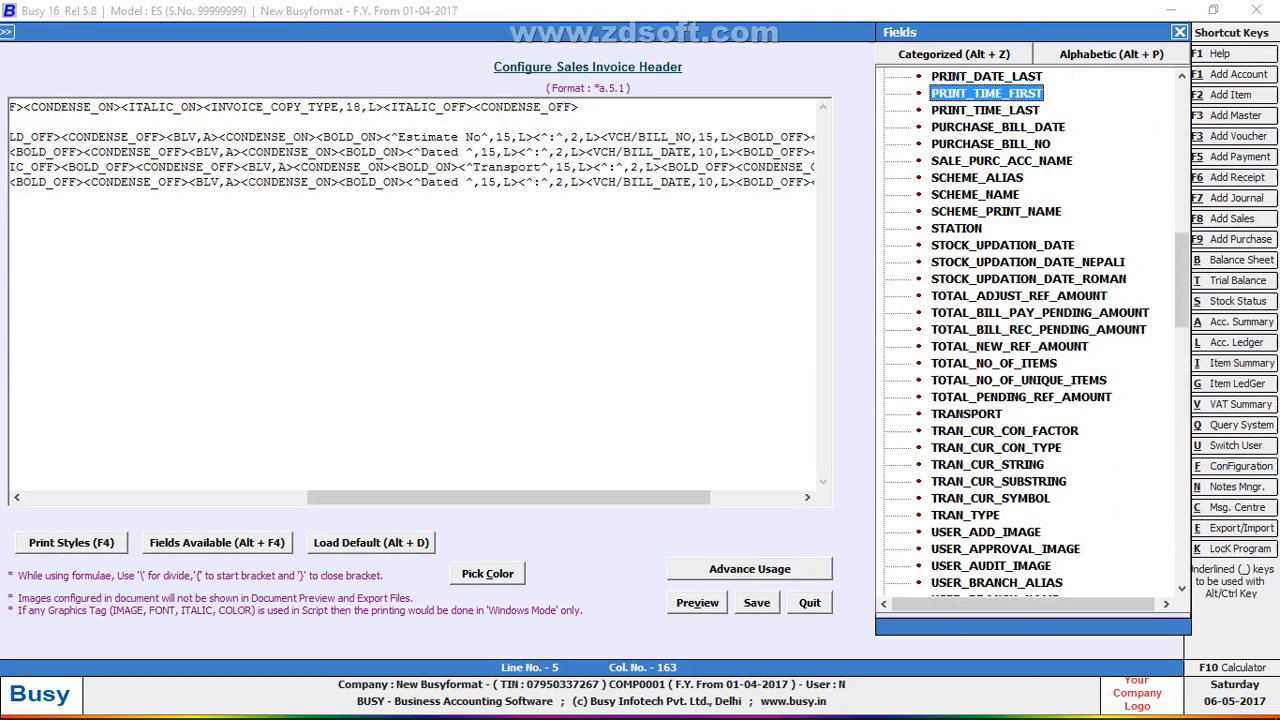
pyautogui.press('Down')
pyautogui.press('Down')
pyautogui.press('Down')
pyautogui.press('Down')
pyautogui.press('Down')
pyautogui.press('Down')
pyautogui.press('Down')
pyautogui.press('Down')
pyautogui.press('Down')
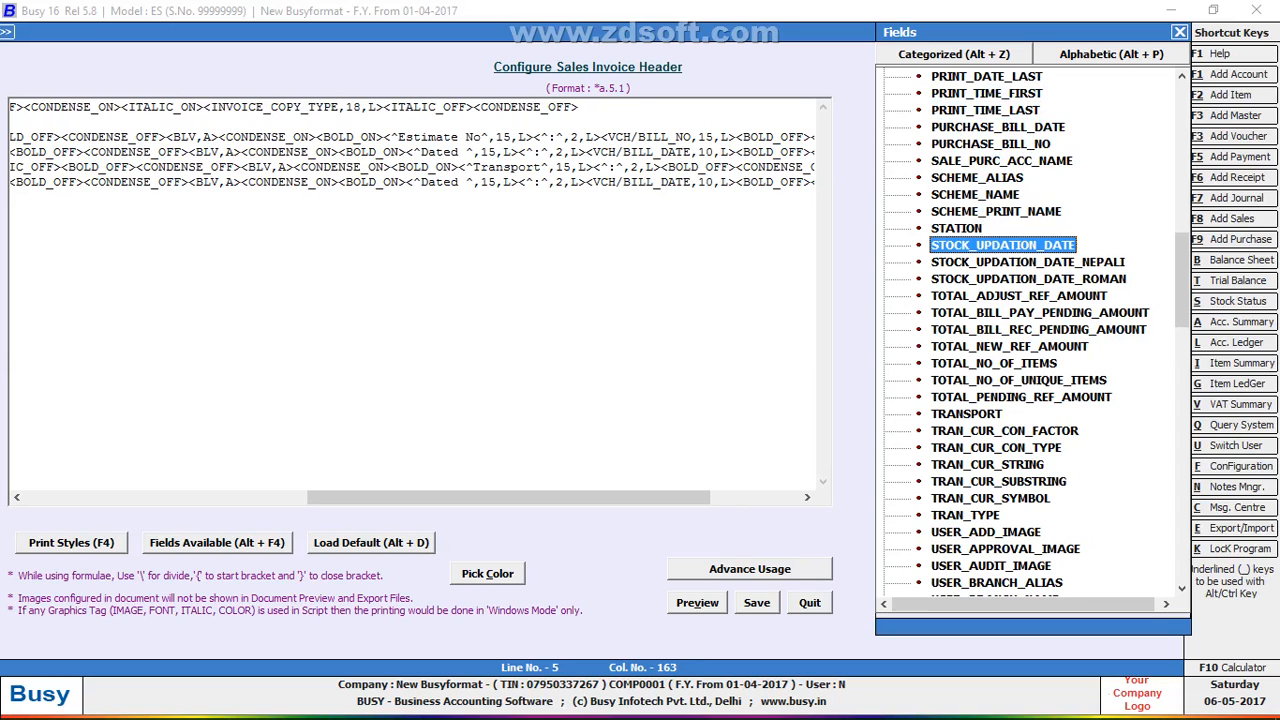
pyautogui.press('Down')
pyautogui.press('Down')
pyautogui.press('Down')
pyautogui.press('Down')
pyautogui.press('Down')
pyautogui.press('Down')
pyautogui.press('Down')
pyautogui.press('Down')
pyautogui.press('Down')
pyautogui.press('Down')
pyautogui.press('Return')
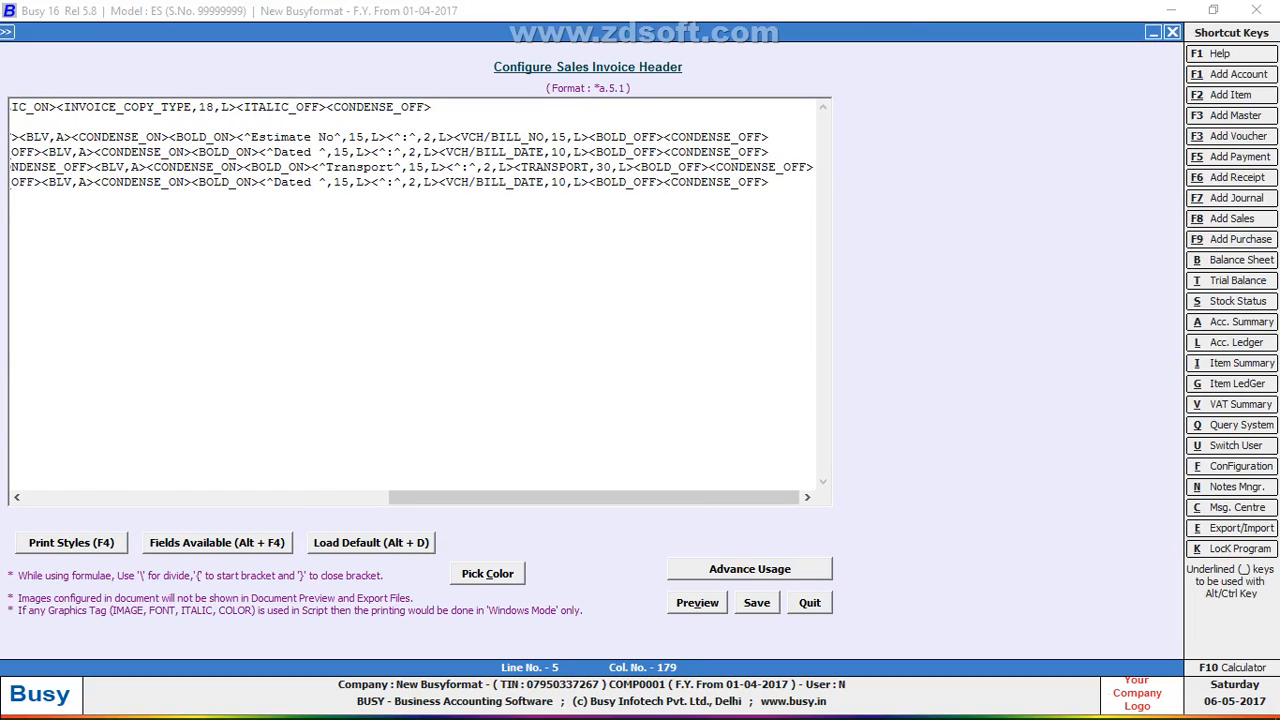
pyautogui.press('Left')
pyautogui.press('Left')
pyautogui.press('Left')
pyautogui.press('Down')
pyautogui.moveTo(1101, 716)
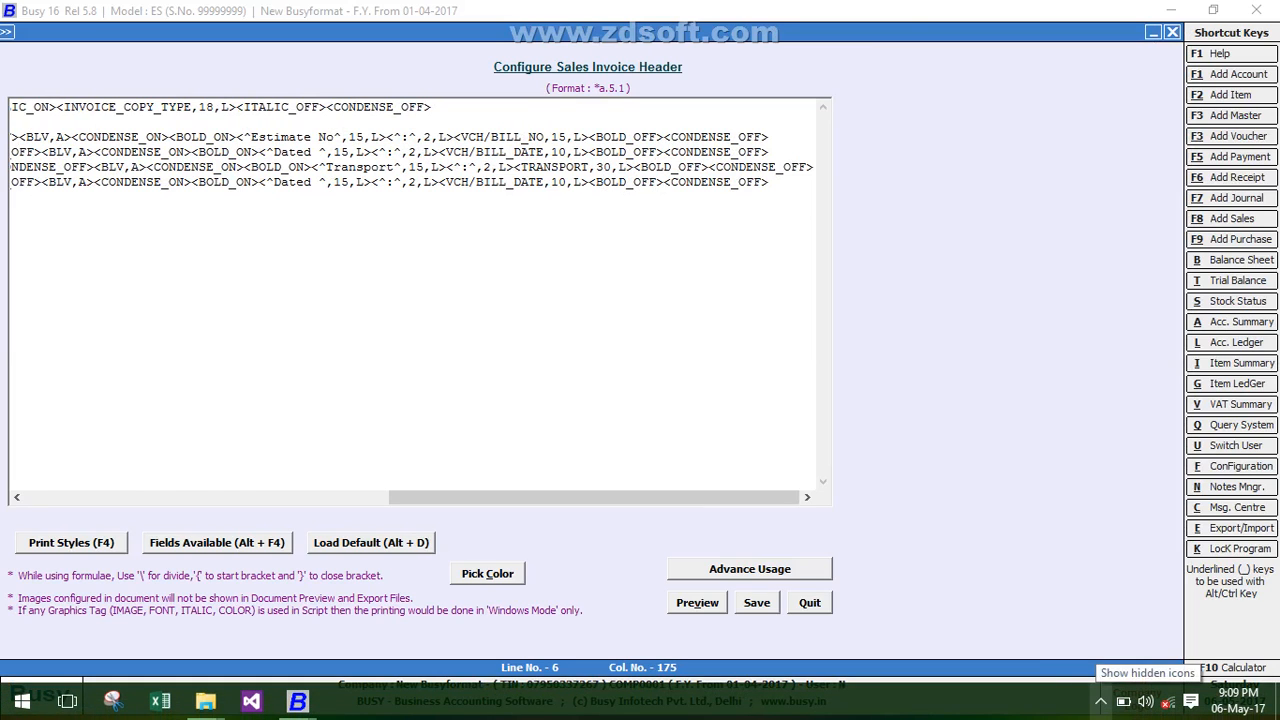
pyautogui.click(1101, 702)
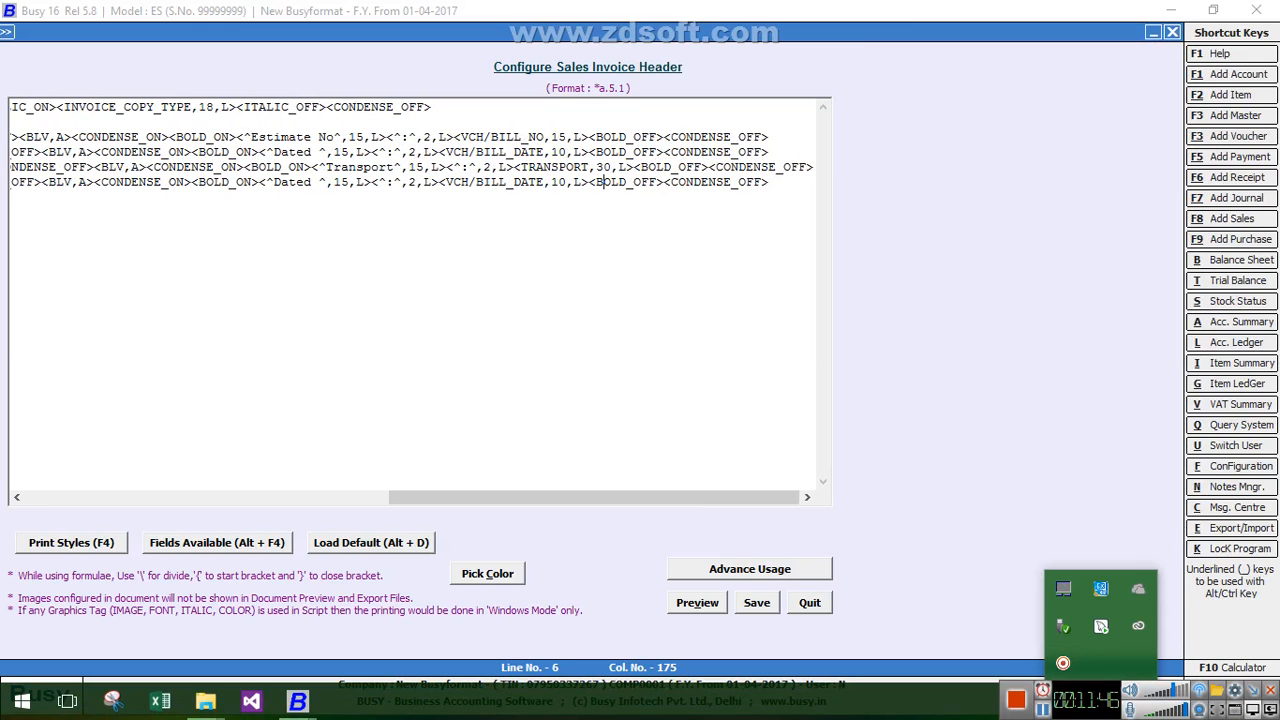
pyautogui.press('Escape')
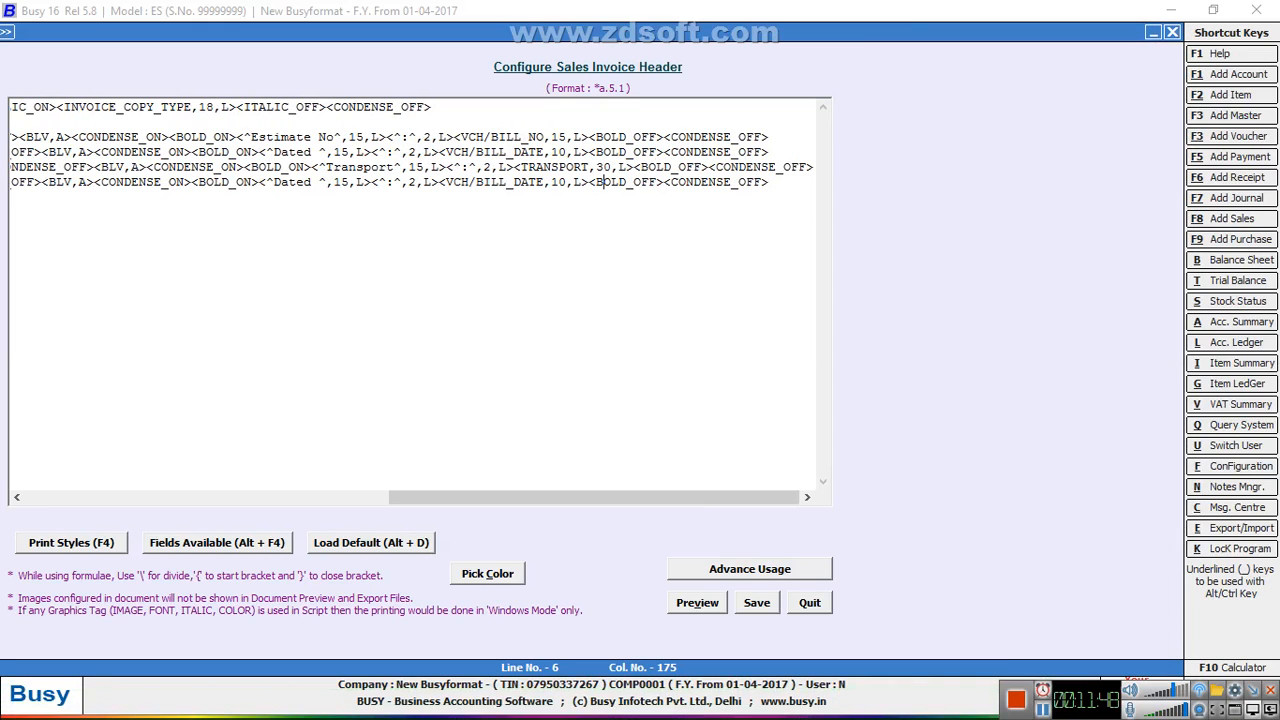
# Preview the header print layout, continuing past the print style warning, and return to the script.
pyautogui.hotkey('alt', 'v')
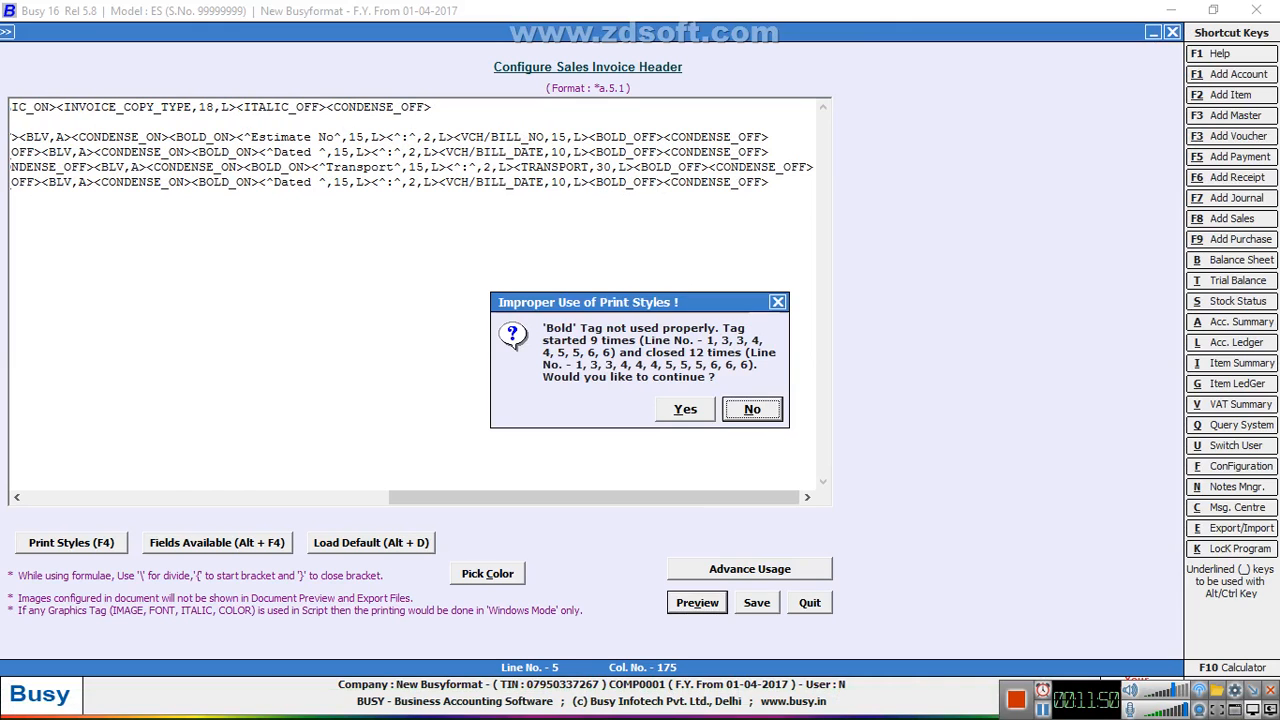
pyautogui.press('y')
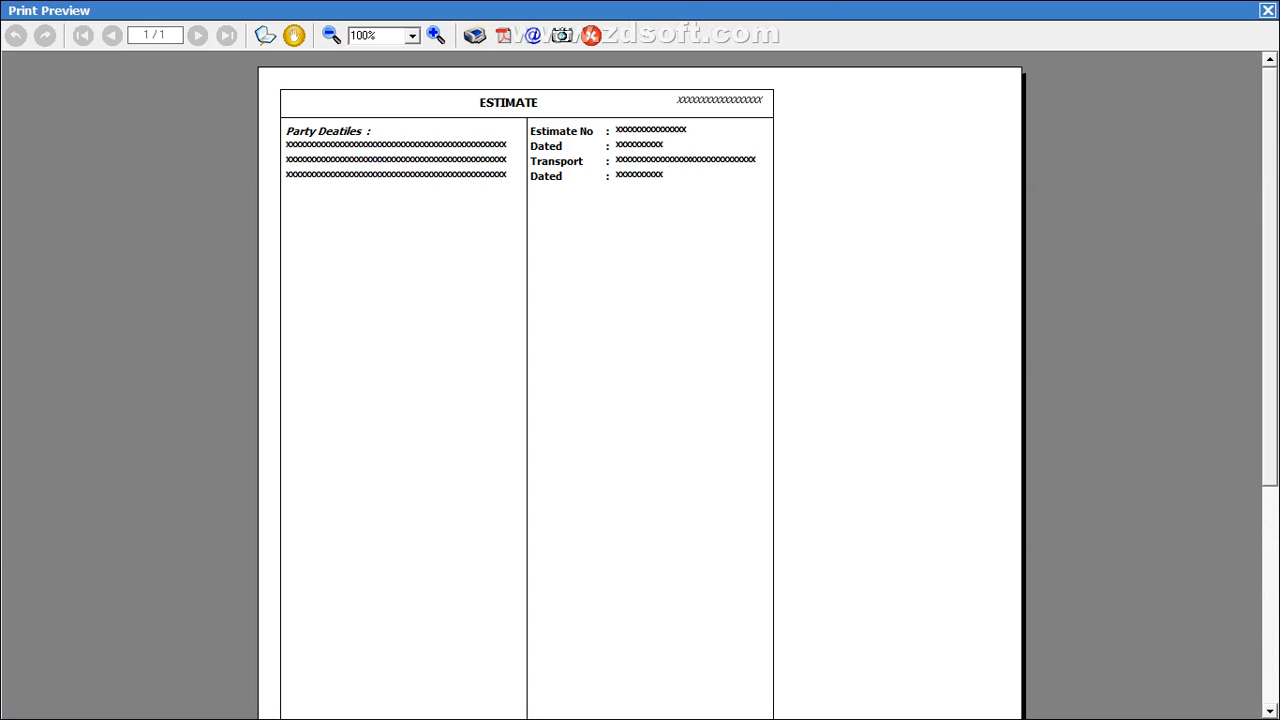
pyautogui.click(1267, 10)
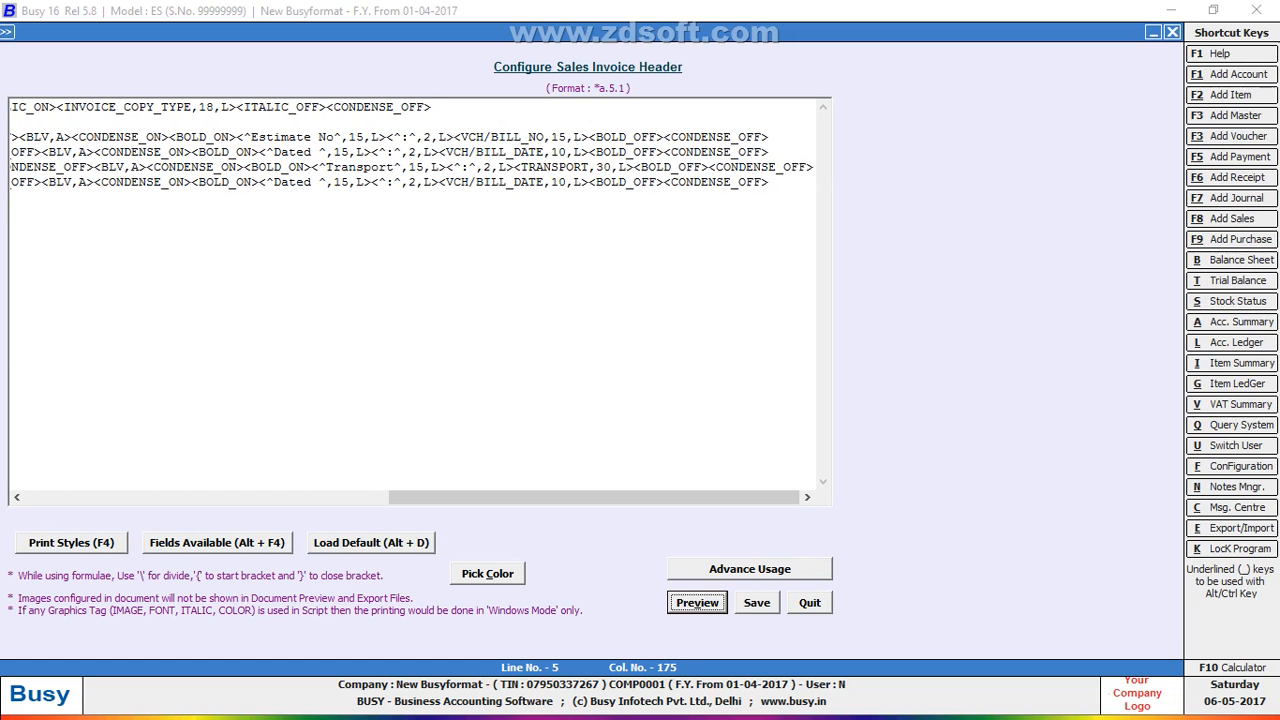
# Add a new line after the end of line 6 in the header script.
pyautogui.click(771, 183)
pyautogui.press('Return')
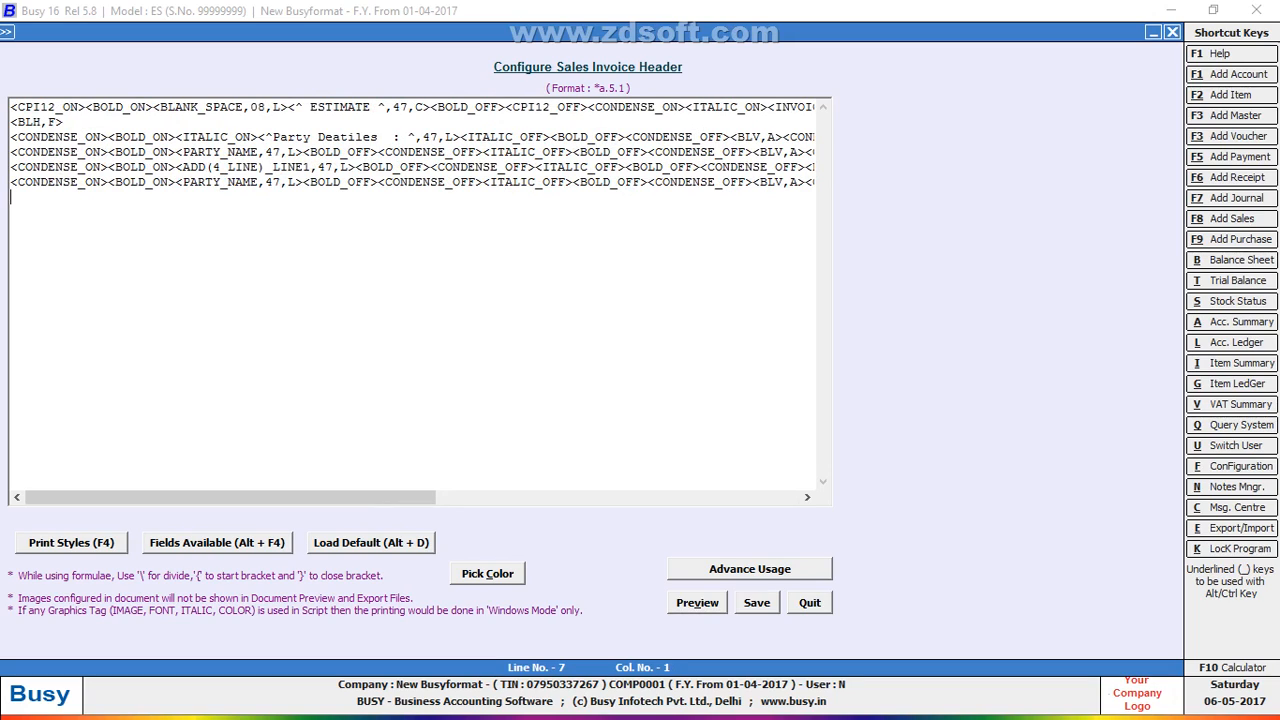
# Delete the <PARTY_NAME,47,L> field on line 6, keeping the surrounding <BOLD_ON> and <BOLD_OFF> styles.
pyautogui.click(311, 183)
pyautogui.press('Left')
pyautogui.press('BackSpace')
pyautogui.press('BackSpace')
pyautogui.press('BackSpace')
pyautogui.press('BackSpace')
pyautogui.press('BackSpace')
pyautogui.press('BackSpace')
pyautogui.press('BackSpace')
pyautogui.press('BackSpace')
pyautogui.press('BackSpace')
pyautogui.press('BackSpace')
pyautogui.press('BackSpace')
pyautogui.press('BackSpace')
pyautogui.press('BackSpace')
pyautogui.press('BackSpace')
pyautogui.press('BackSpace')
pyautogui.press('BackSpace')
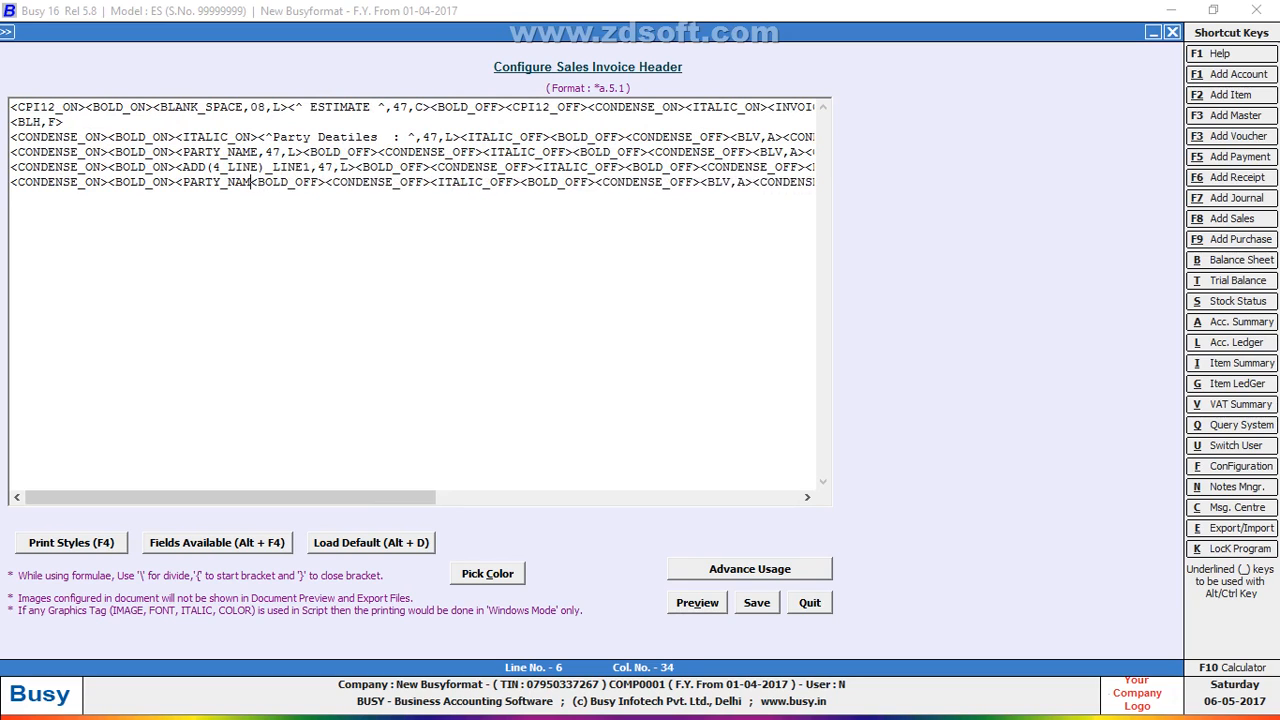
pyautogui.press('BackSpace')
# Insert the voucher header field GR/RR_NO between <BOLD_ON> and <BOLD_OFF> on line 6.
pyautogui.hotkey('alt', 'F4')
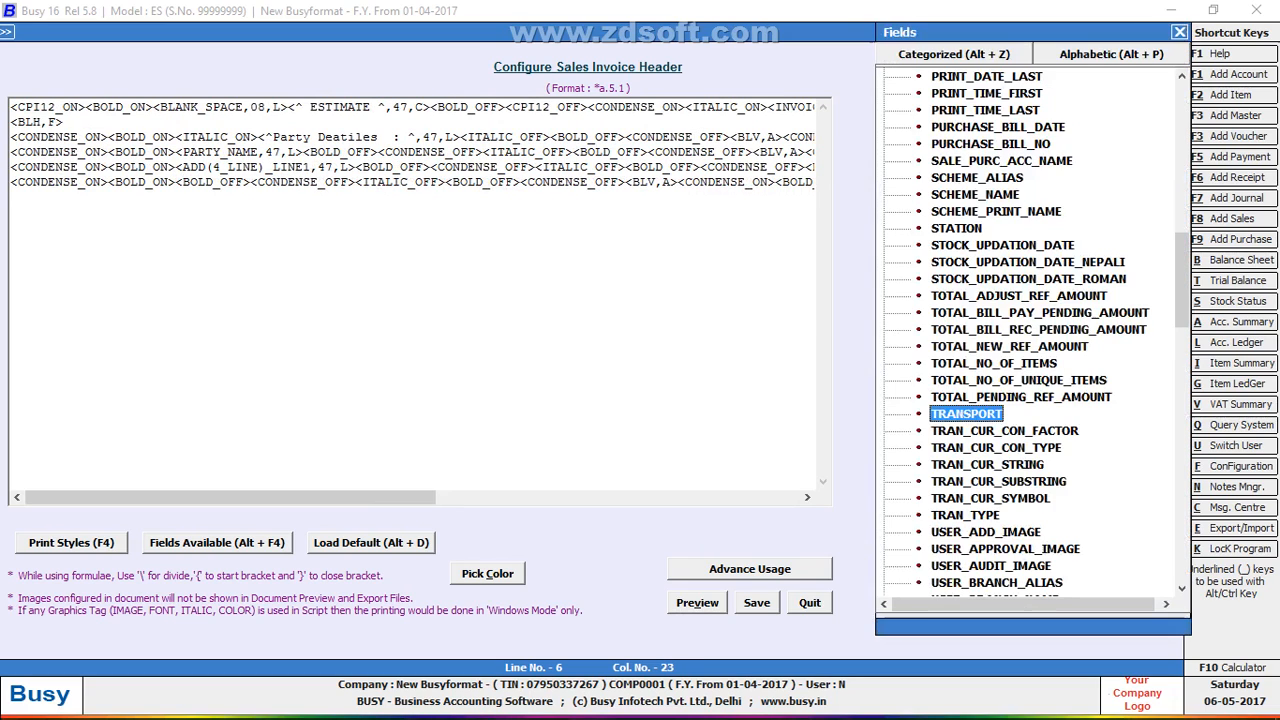
pyautogui.press('Up')
pyautogui.press('Up')
pyautogui.press('Up')
pyautogui.press('Up')
pyautogui.press('Up')
pyautogui.press('Up')
pyautogui.press('Up')
pyautogui.press('Up')
pyautogui.press('Up')
pyautogui.press('Up')
pyautogui.press('Up')
pyautogui.press('Up')
pyautogui.press('Up')
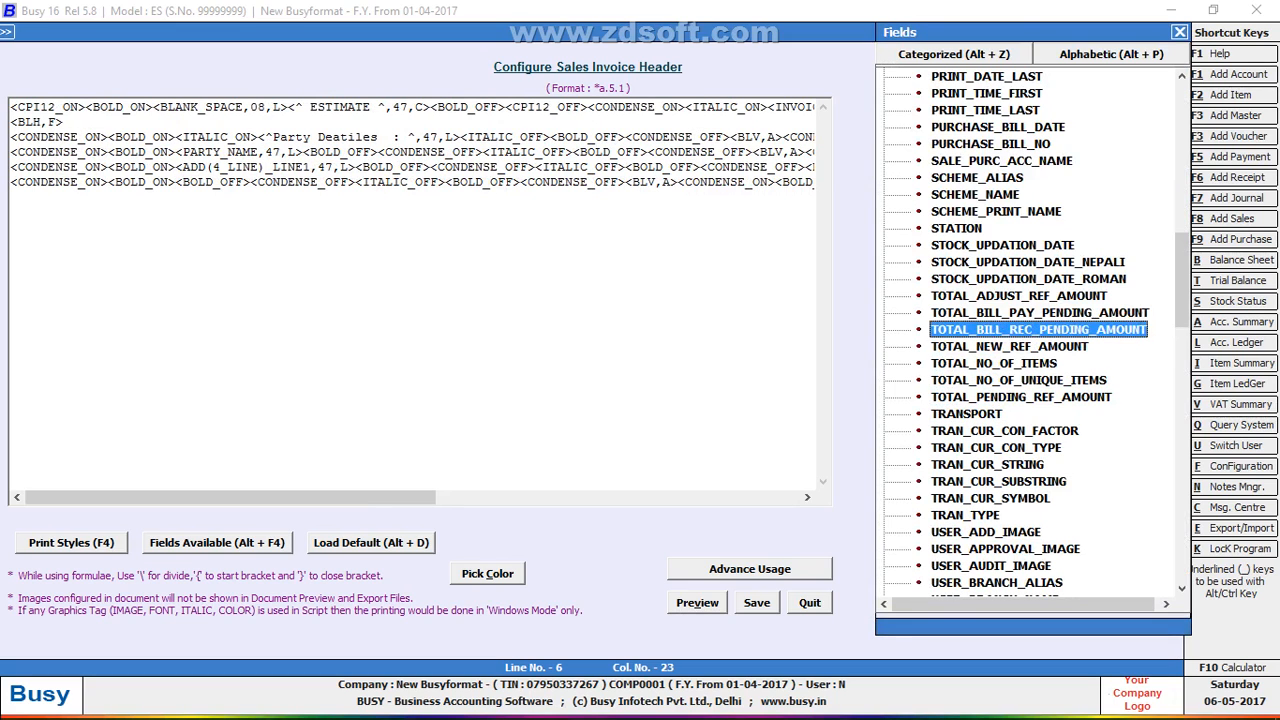
pyautogui.press('Up')
pyautogui.press('Up')
pyautogui.press('Up')
pyautogui.press('Up')
pyautogui.press('Up')
pyautogui.press('Up')
pyautogui.press('Up')
pyautogui.press('Up')
pyautogui.press('Up')
pyautogui.press('Up')
pyautogui.press('Up')
pyautogui.press('Up')
pyautogui.press('Up')
pyautogui.press('Up')
pyautogui.press('Up')
pyautogui.press('Up')
pyautogui.press('Up')
pyautogui.press('Up')
pyautogui.press('Up')
pyautogui.press('Up')
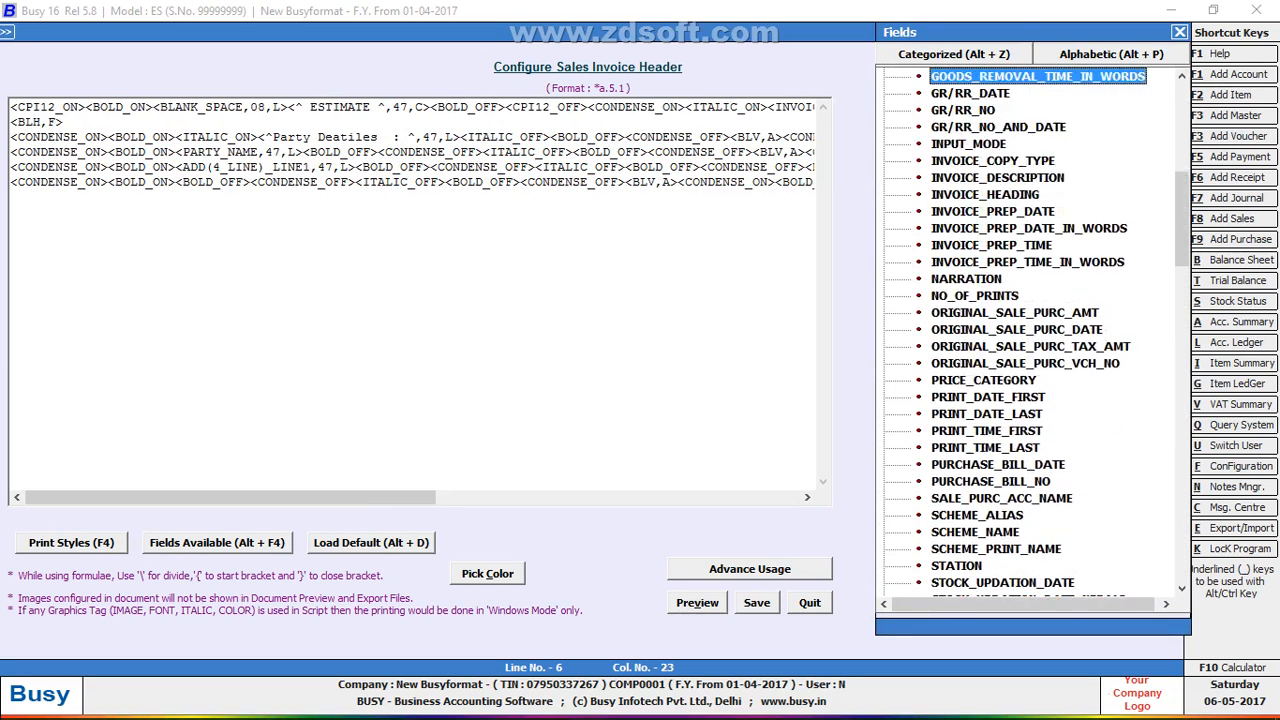
pyautogui.press('Up')
pyautogui.press('Up')
pyautogui.press('Up')
pyautogui.press('Up')
pyautogui.press('Up')
pyautogui.press('Up')
pyautogui.press('Up')
pyautogui.press('Up')
pyautogui.press('Up')
pyautogui.press('Down')
pyautogui.press('Down')
pyautogui.press('Down')
pyautogui.press('Down')
pyautogui.press('Down')
pyautogui.press('Down')
pyautogui.press('Down')
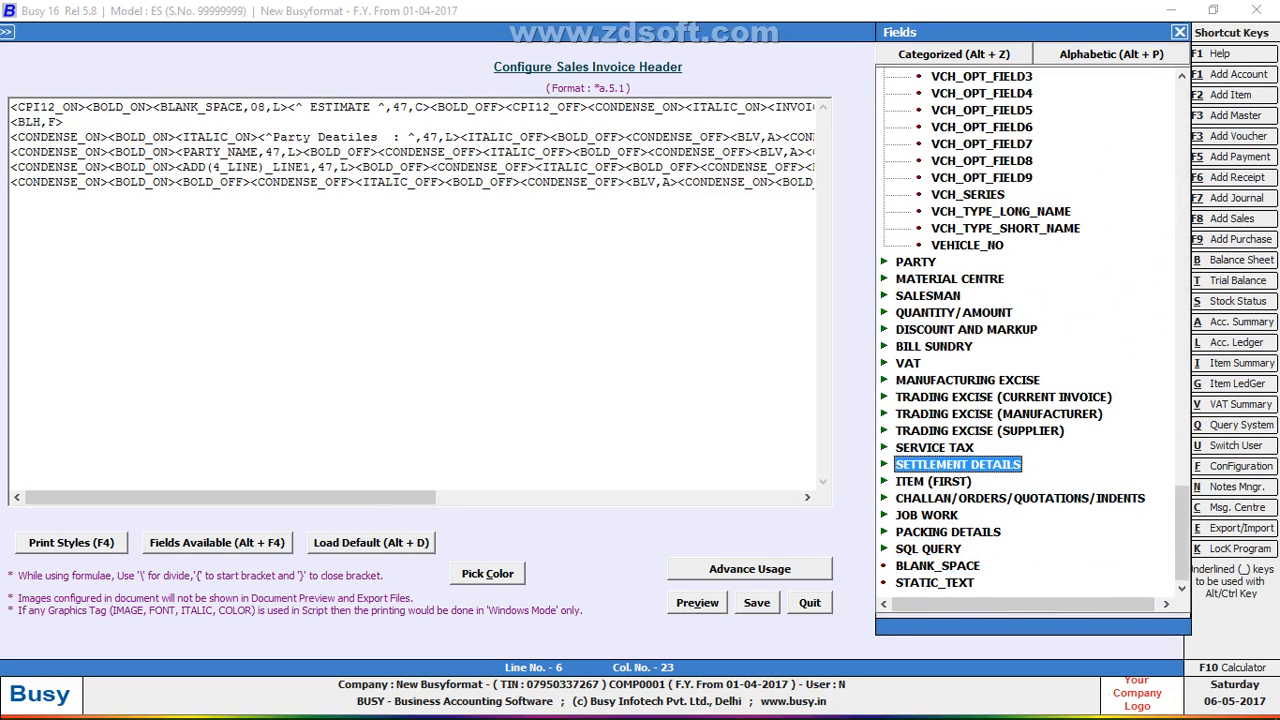
pyautogui.press('Down')
pyautogui.press('Down')
pyautogui.press('Down')
pyautogui.press('Down')
pyautogui.press('Down')
pyautogui.press('Down')
pyautogui.press('Down')
pyautogui.press('Down')
pyautogui.press('Down')
pyautogui.press('Down')
pyautogui.press('Down')
pyautogui.press('Down')
pyautogui.press('Down')
pyautogui.press('Down')
pyautogui.press('Down')
pyautogui.press('Down')
pyautogui.press('Down')
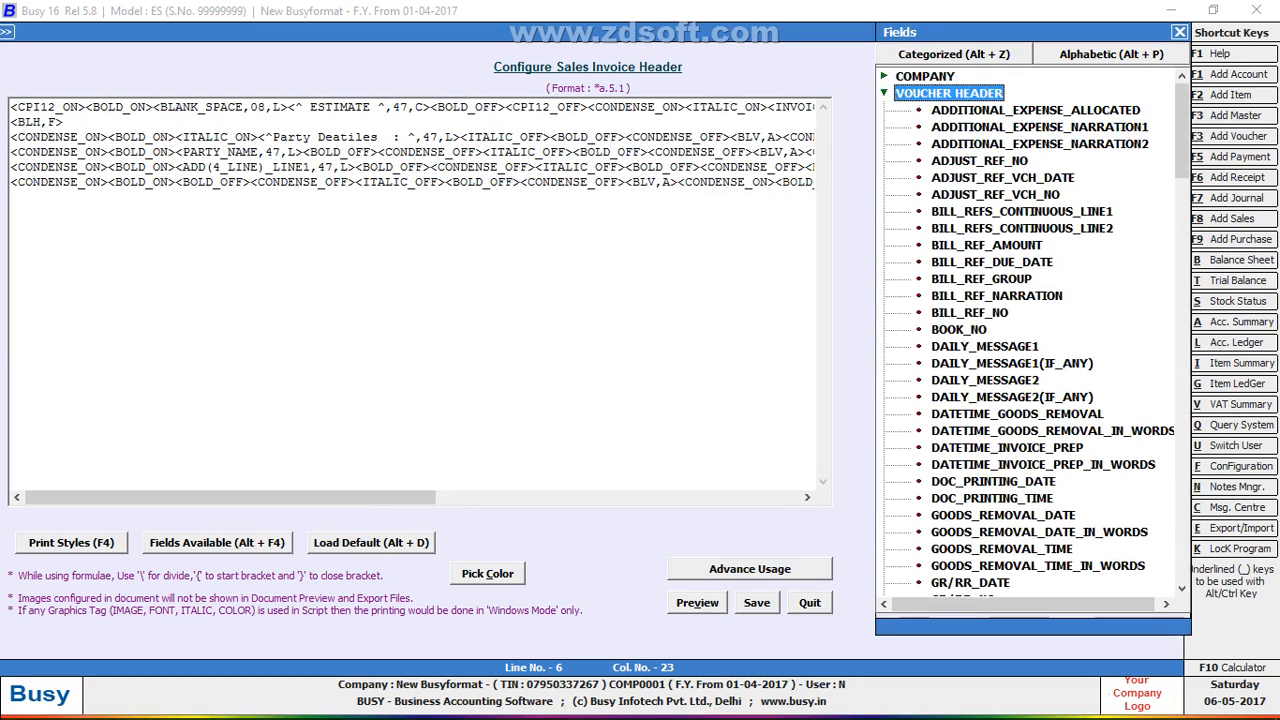
pyautogui.press('Down')
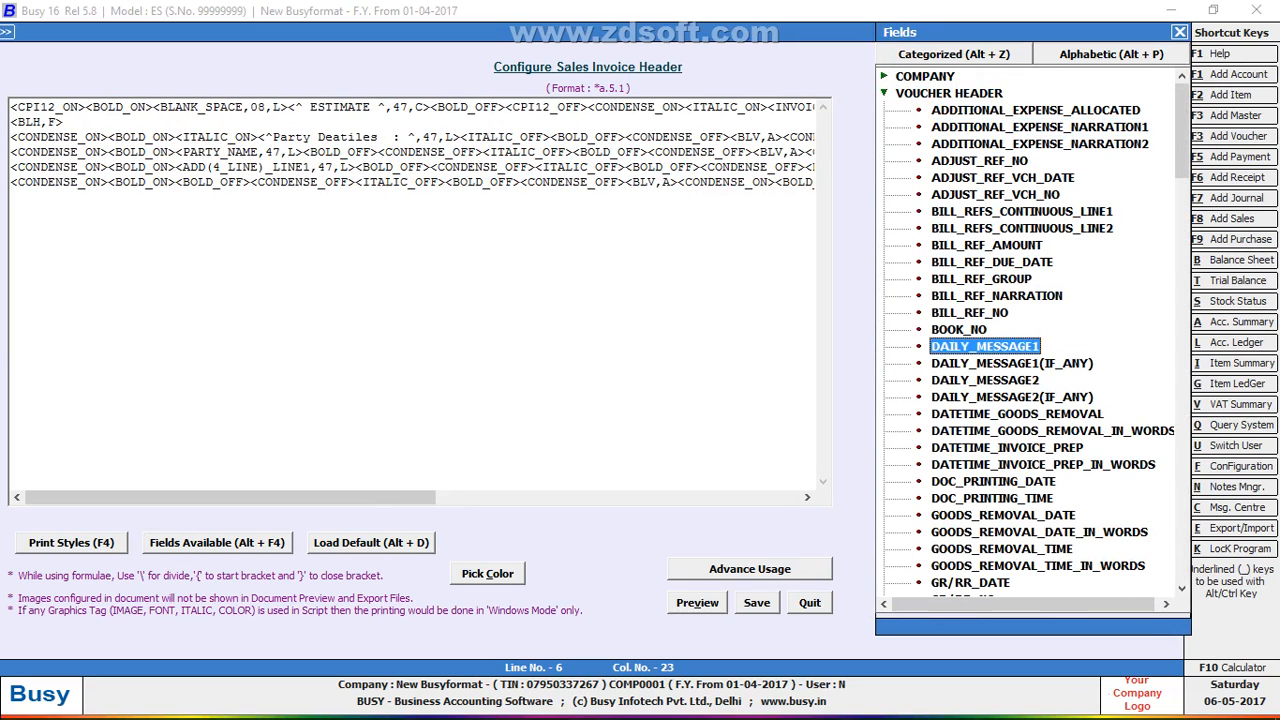
pyautogui.press('Down')
pyautogui.press('Down')
pyautogui.press('Down')
pyautogui.press('Down')
pyautogui.press('Down')
pyautogui.press('Down')
pyautogui.press('Down')
pyautogui.press('Down')
pyautogui.press('Down')
pyautogui.press('Down')
pyautogui.press('Down')
pyautogui.press('Down')
pyautogui.press('Down')
pyautogui.press('Down')
pyautogui.press('Down')
pyautogui.press('Return')
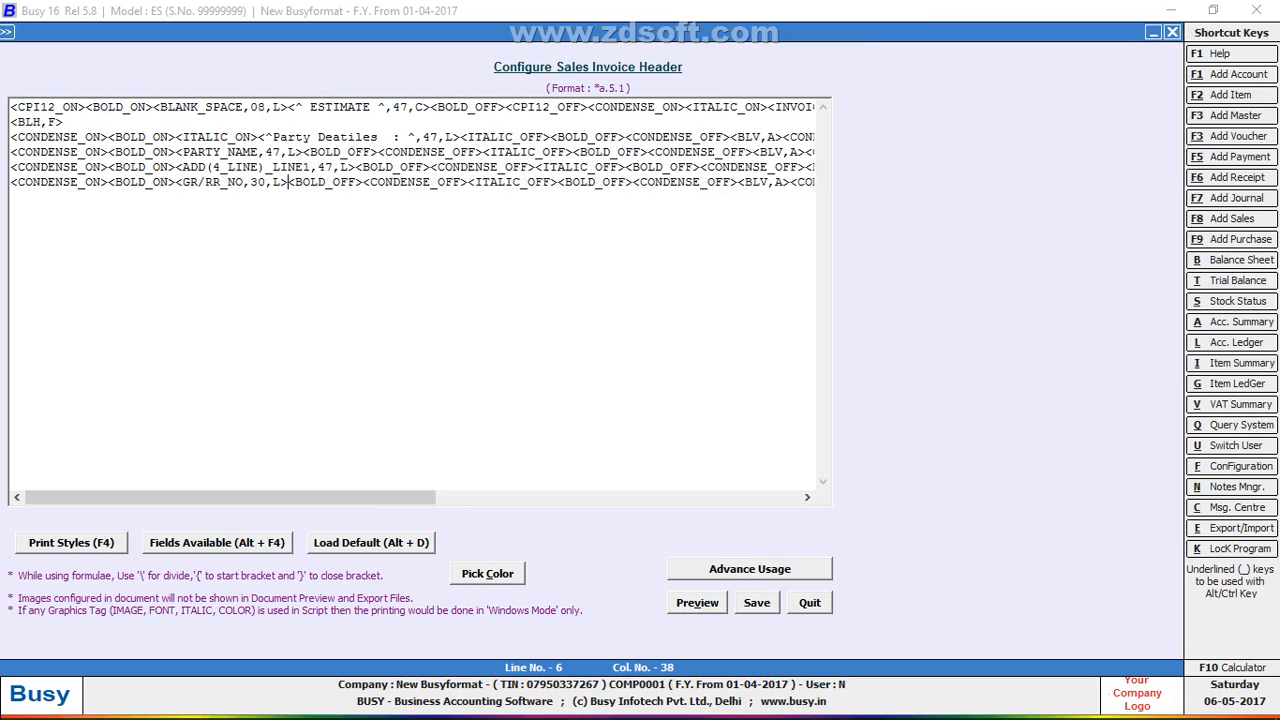
# Set the width of the GR/RR_NO field on line 6 to 47.
pyautogui.press('Left')
pyautogui.press('Left')
pyautogui.press('Left')
pyautogui.press('BackSpace')
pyautogui.press('BackSpace')
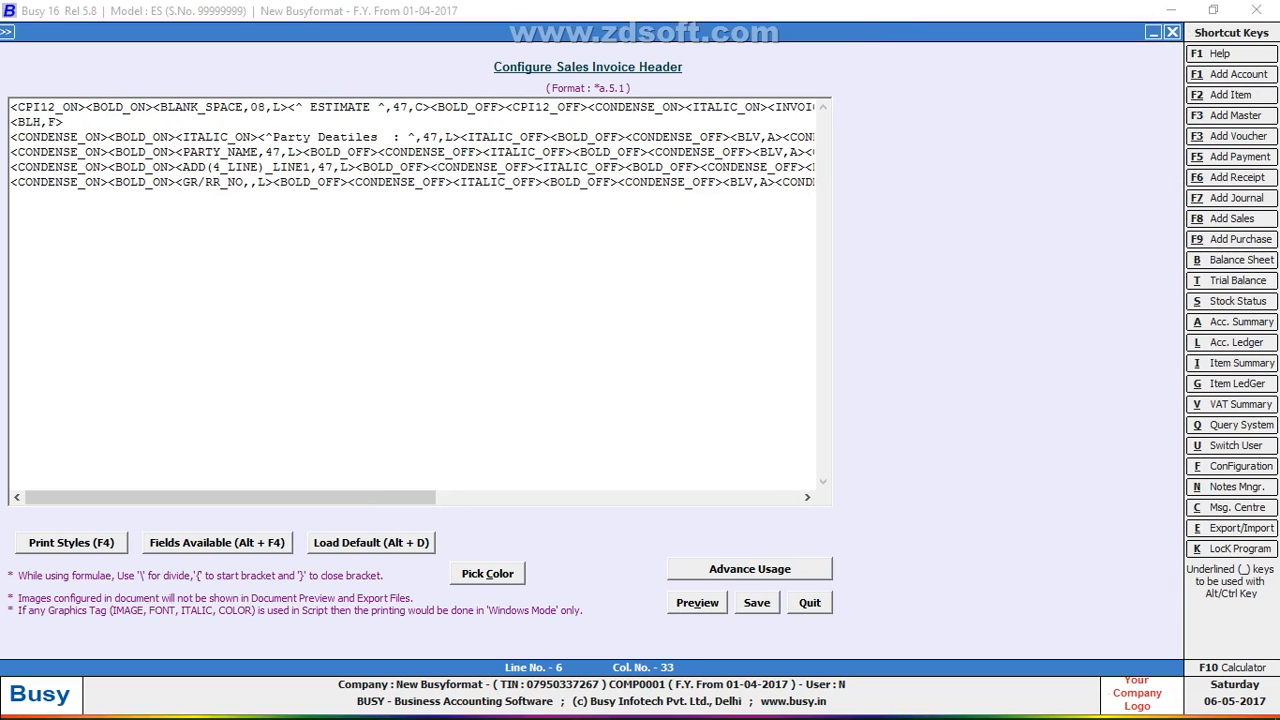
pyautogui.write('47')
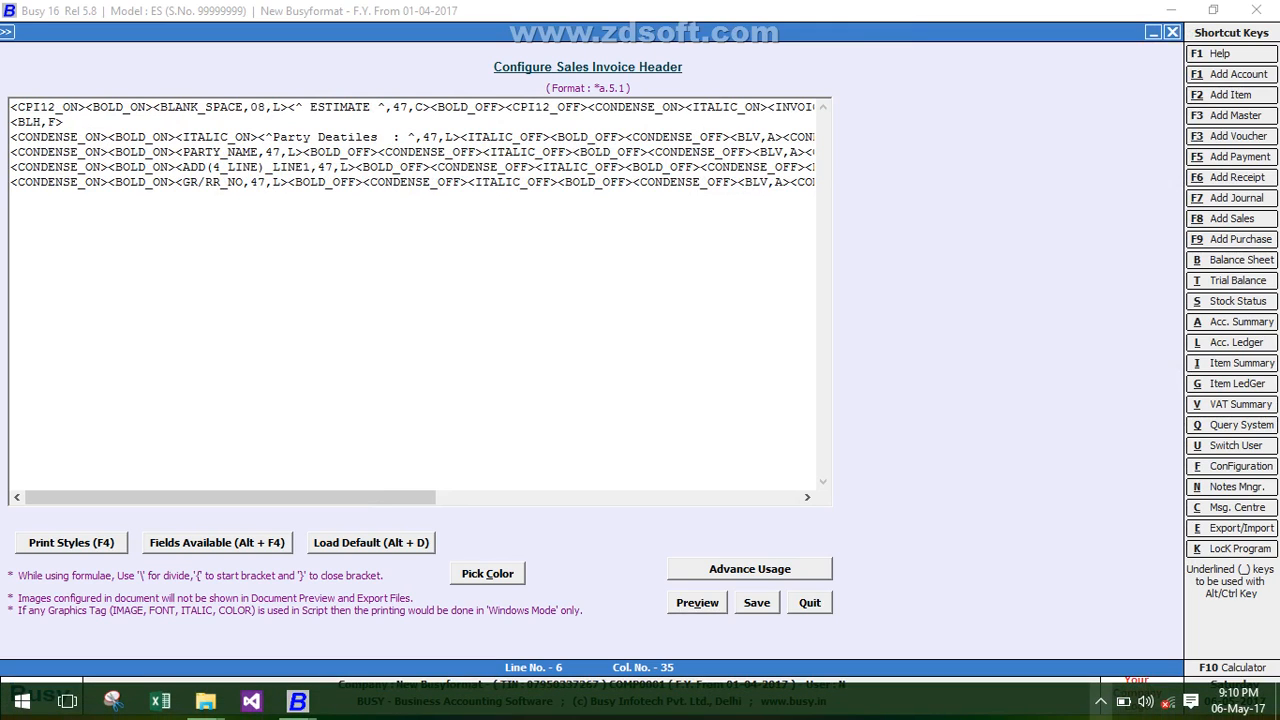
pyautogui.click(1101, 702)
pyautogui.click(1063, 663)
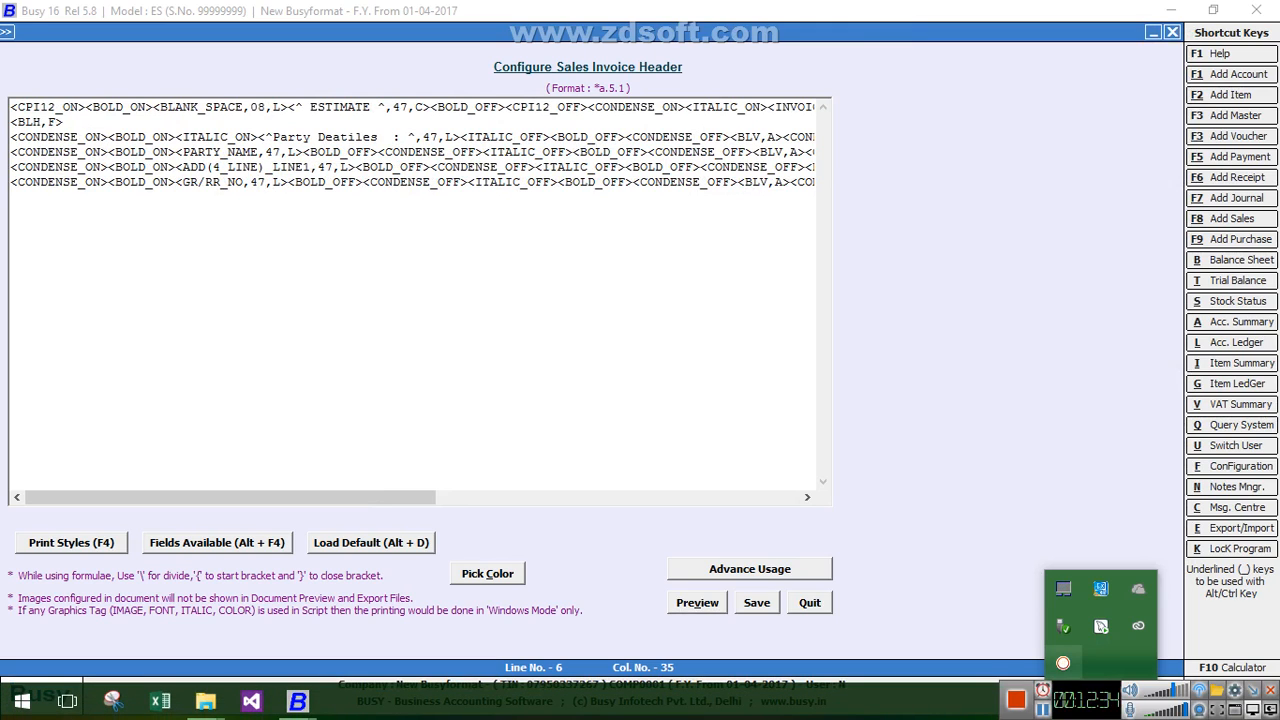
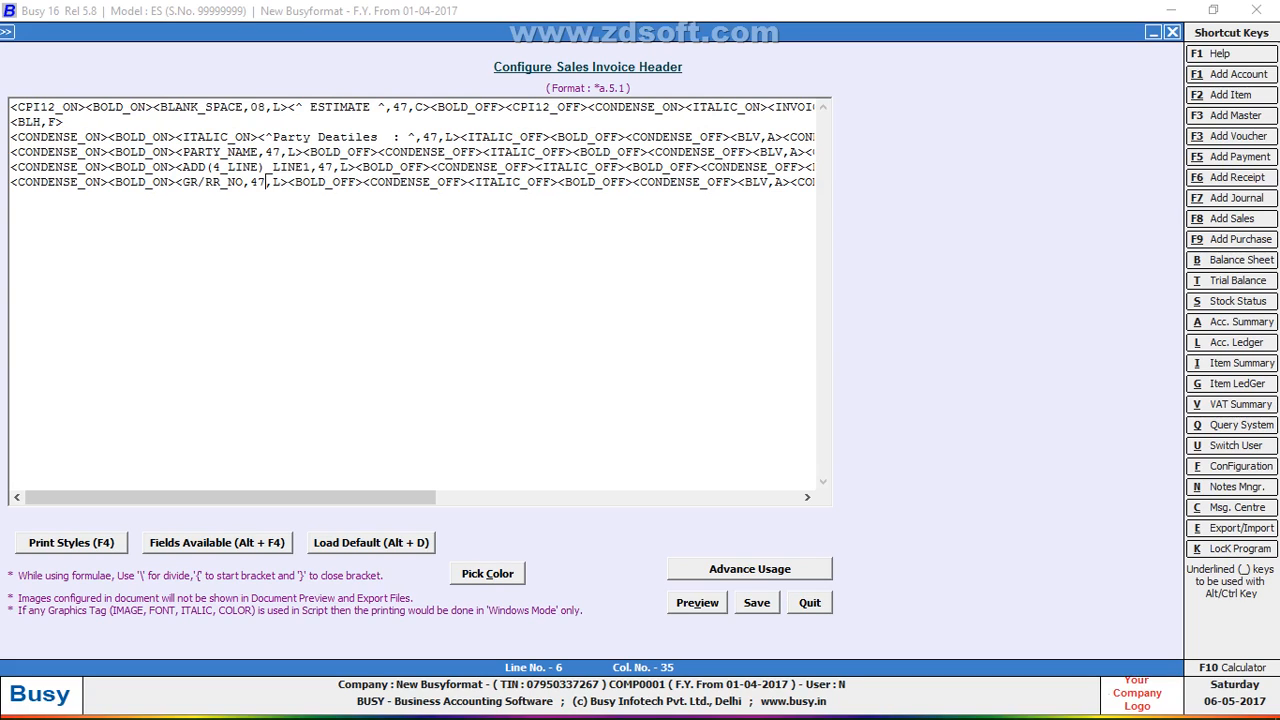
# Delete the <GR/RR_NO,47,L> field from line 6, keeping the styles around it.
pyautogui.click(288, 182)
pyautogui.press('BackSpace')
pyautogui.press('BackSpace')
pyautogui.press('BackSpace')
pyautogui.press('BackSpace')
pyautogui.press('BackSpace')
pyautogui.press('BackSpace')
pyautogui.press('BackSpace')
pyautogui.press('BackSpace')
pyautogui.press('BackSpace')
pyautogui.press('BackSpace')
pyautogui.press('BackSpace')
pyautogui.press('BackSpace')
pyautogui.press('BackSpace')
pyautogui.press('BackSpace')
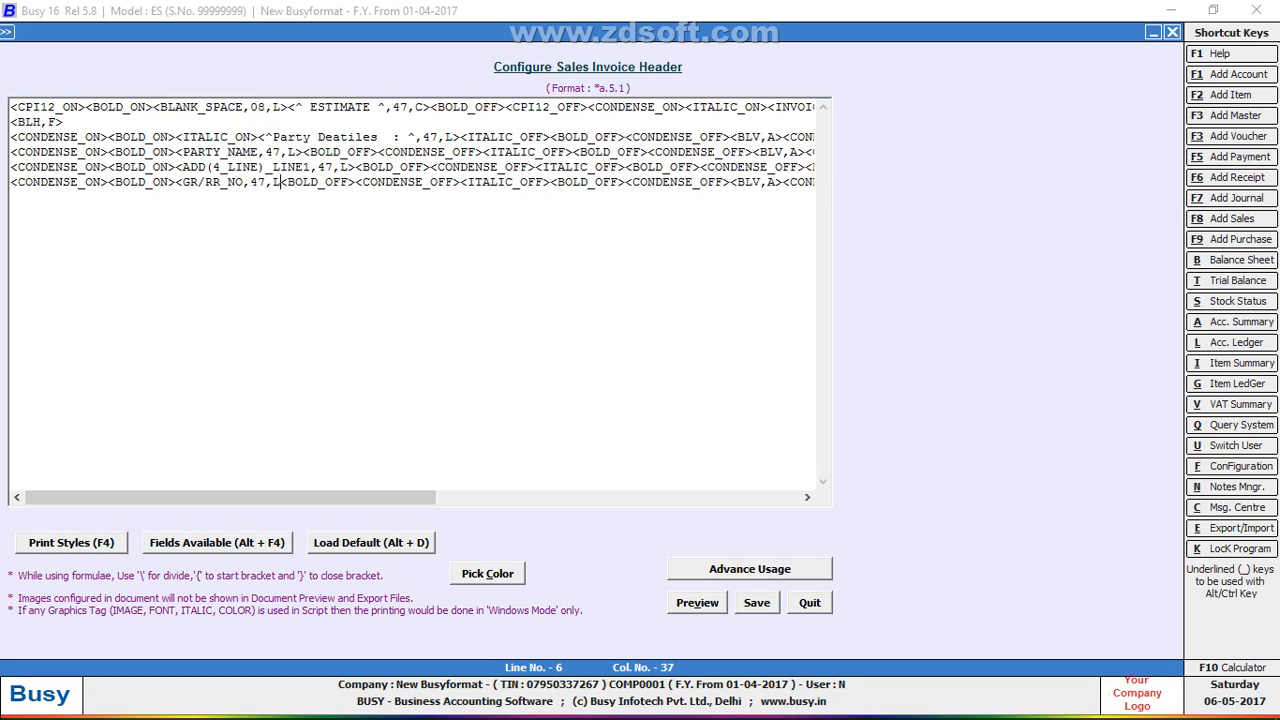
pyautogui.press('BackSpace')
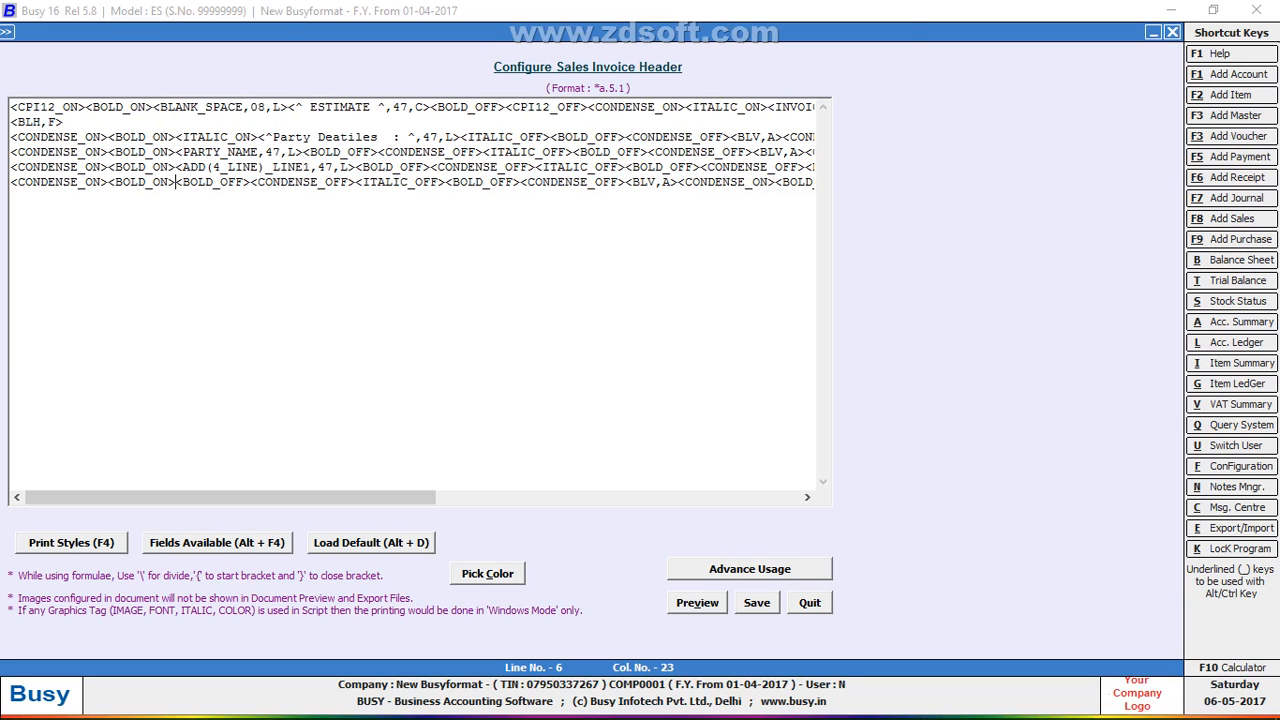
# Insert the party field ADD(4_LINE)_LINE2 between <BOLD_ON> and <BOLD_OFF> at the start of line 6.
pyautogui.hotkey('alt', 'F4')
pyautogui.press('Up')
pyautogui.press('Up')
pyautogui.press('Up')
pyautogui.press('Up')
pyautogui.press('Up')
pyautogui.press('Up')
pyautogui.press('Up')
pyautogui.press('Up')
pyautogui.press('Up')
pyautogui.press('Up')
pyautogui.press('Up')
pyautogui.press('Up')
pyautogui.press('Up')
pyautogui.press('Up')
pyautogui.press('Up')
pyautogui.press('Up')
pyautogui.press('Up')
pyautogui.press('Up')
pyautogui.press('Up')
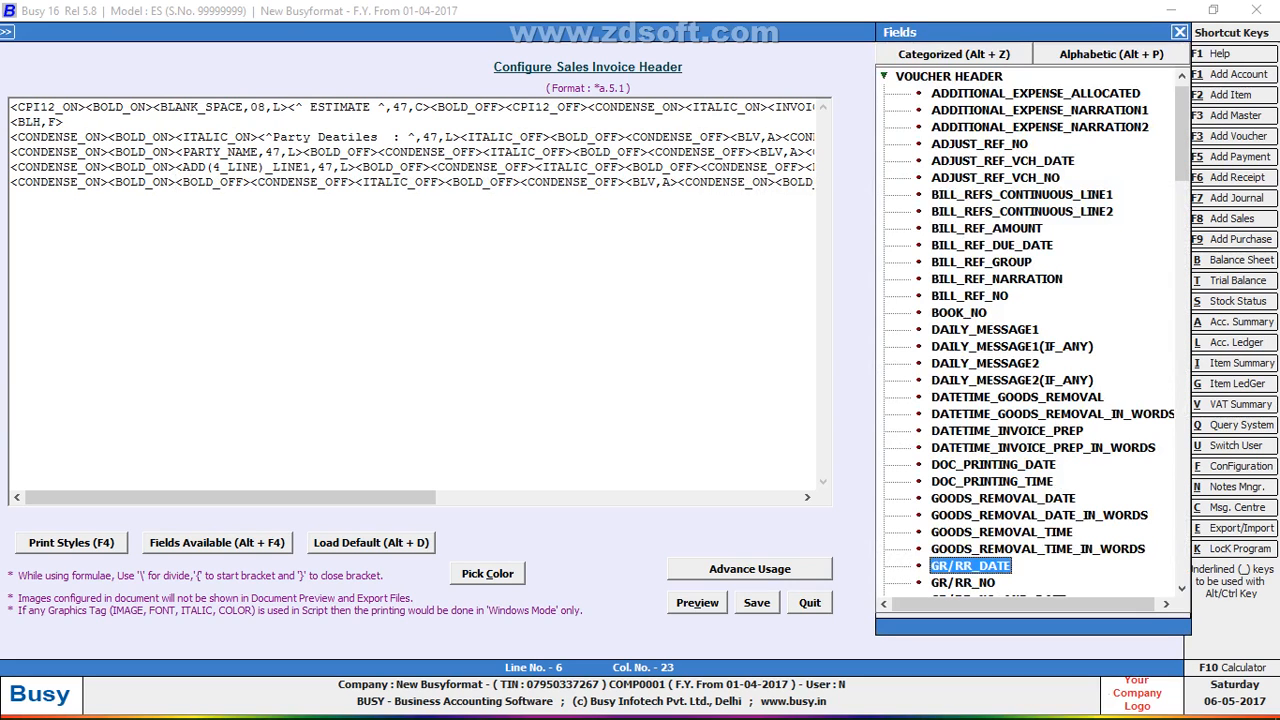
pyautogui.press('Up')
pyautogui.press('Up')
pyautogui.press('Up')
pyautogui.press('Up')
pyautogui.press('Up')
pyautogui.press('Up')
pyautogui.press('Up')
pyautogui.press('Up')
pyautogui.press('Up')
pyautogui.press('Up')
pyautogui.press('Up')
pyautogui.press('Left')
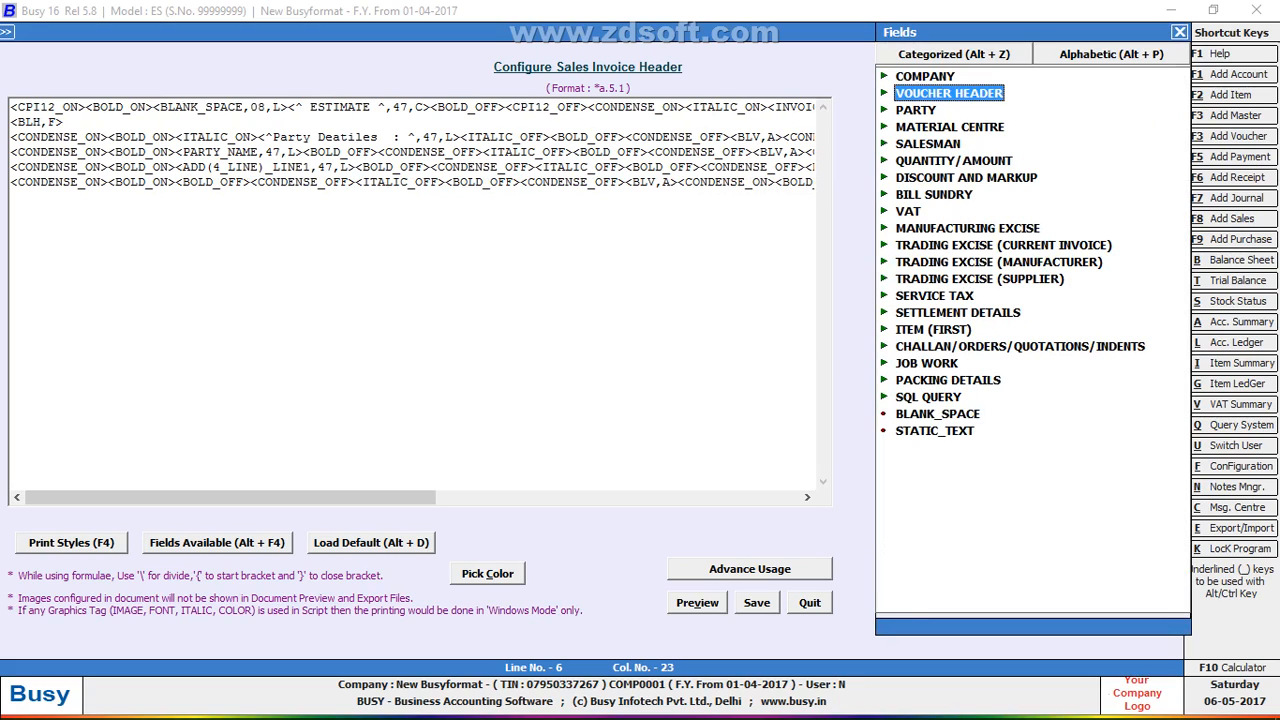
pyautogui.press('Down')
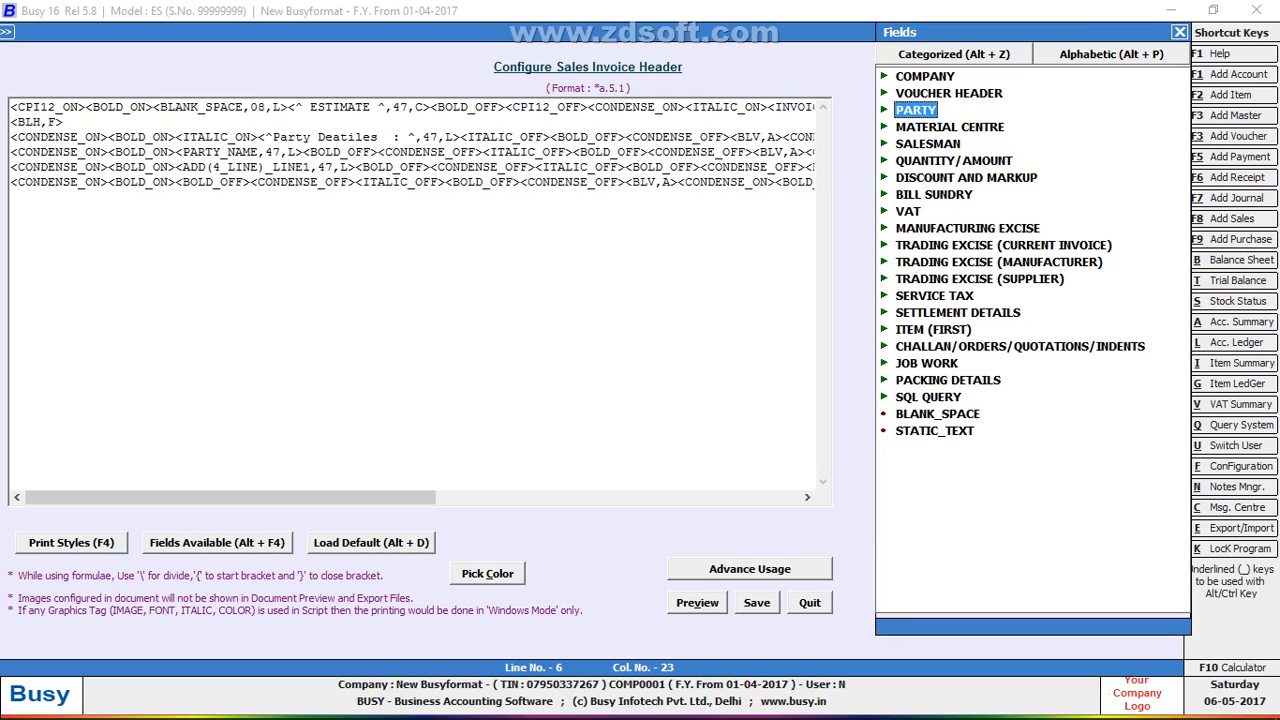
pyautogui.press('Down')
pyautogui.press('Down')
pyautogui.press('Down')
pyautogui.press('Down')
pyautogui.press('Down')
pyautogui.press('Down')
pyautogui.press('Down')
pyautogui.press('Down')
pyautogui.press('Down')
pyautogui.press('Down')
pyautogui.press('Down')
pyautogui.press('Down')
pyautogui.press('Down')
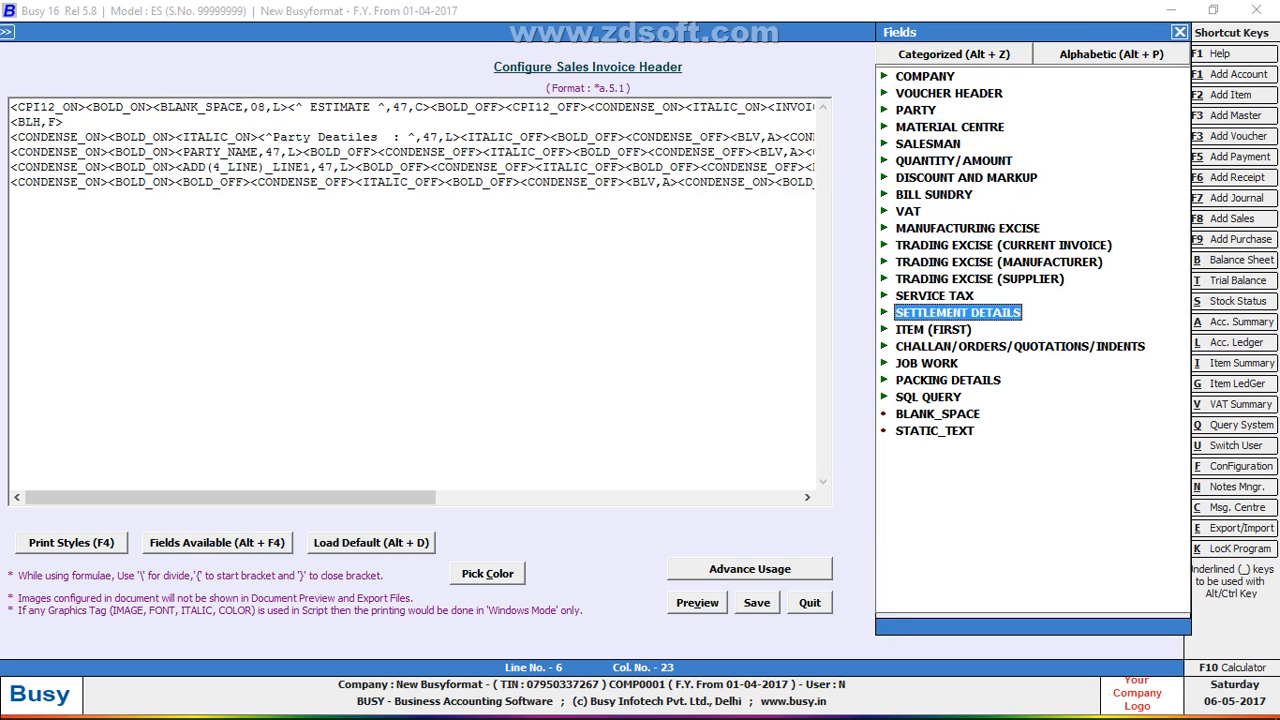
pyautogui.press('Up')
pyautogui.press('Up')
pyautogui.press('Up')
pyautogui.press('Up')
pyautogui.press('Up')
pyautogui.press('Up')
pyautogui.press('Up')
pyautogui.press('Up')
pyautogui.press('Up')
pyautogui.press('Up')
pyautogui.press('Up')
pyautogui.press('Up')
pyautogui.press('Up')
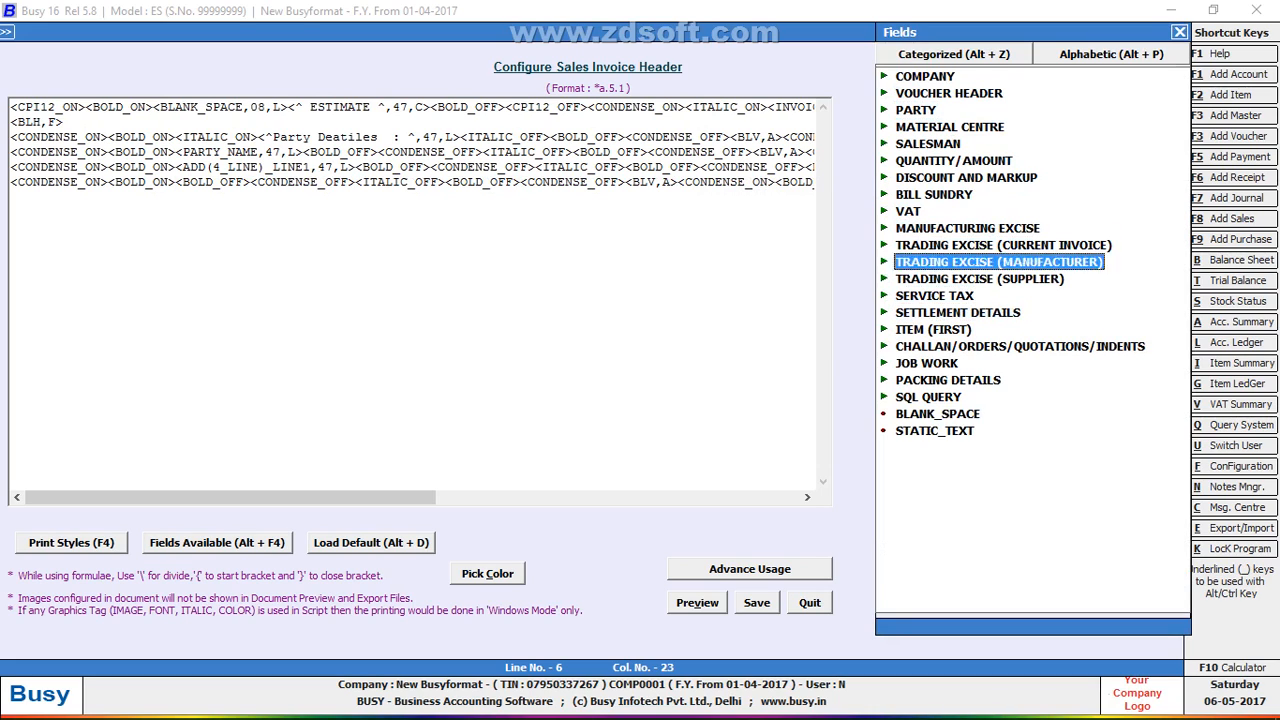
pyautogui.press('Right')
pyautogui.press('Down')
pyautogui.press('Down')
pyautogui.press('Down')
pyautogui.press('Down')
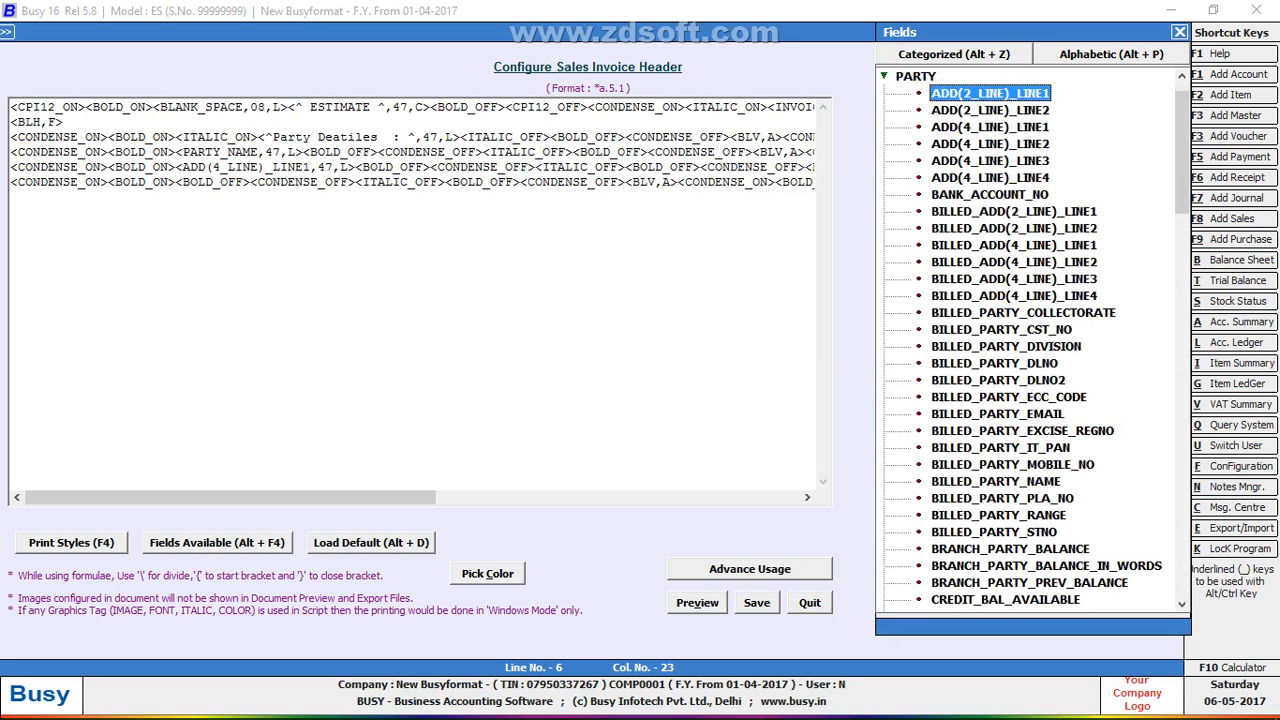
pyautogui.press('Return')
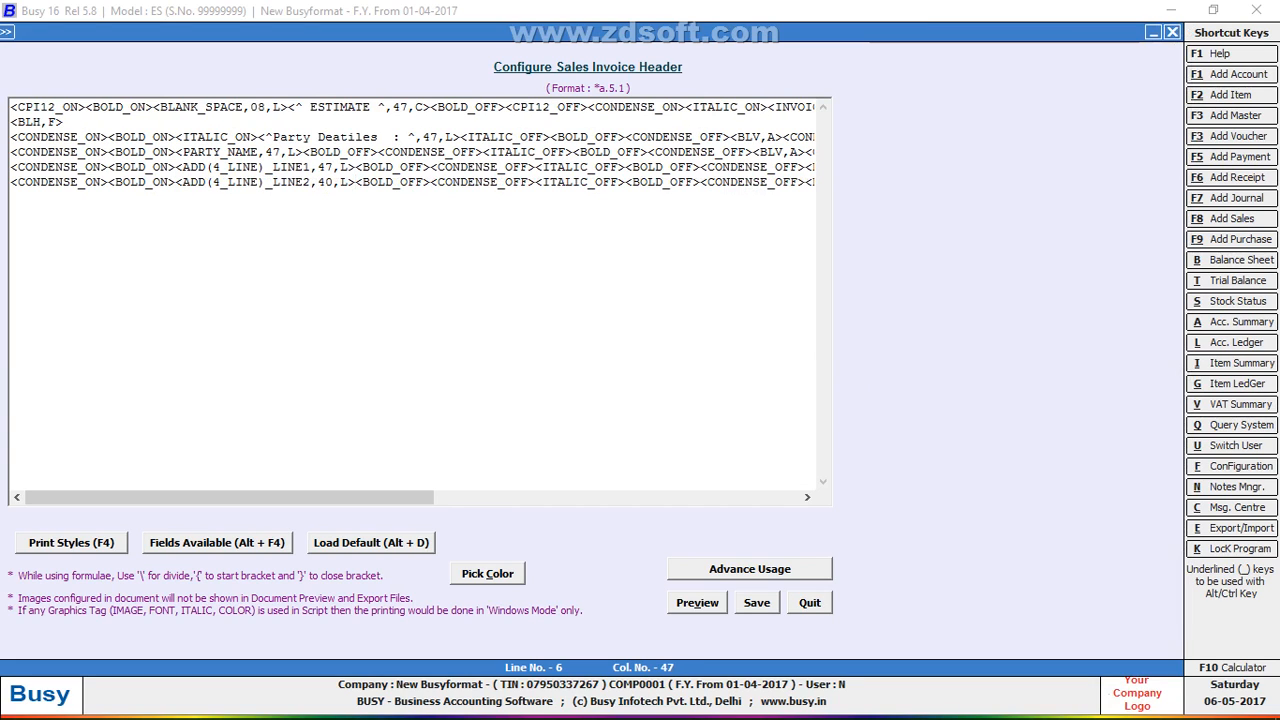
# Preview the header's print layout, continuing past the print style warning, and return to the script.
pyautogui.press('Left')
pyautogui.press('Left')
pyautogui.press('Left')
pyautogui.hotkey('alt', 'v')
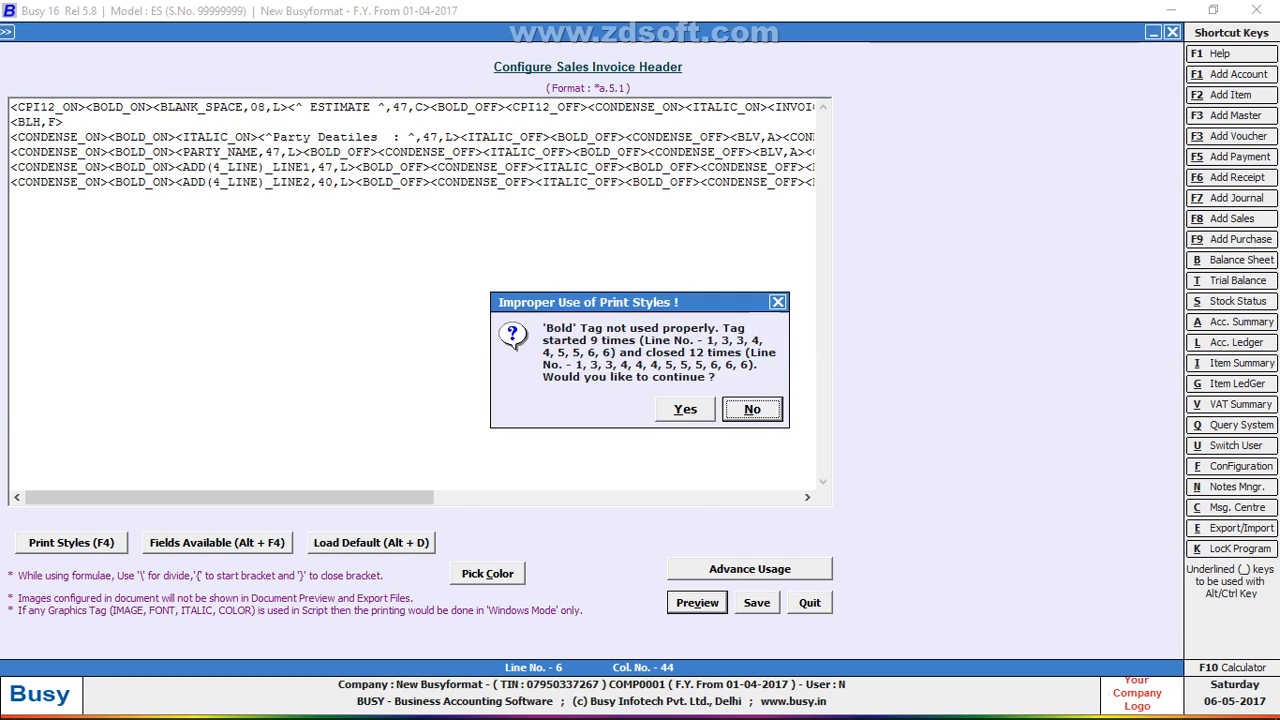
pyautogui.press('Left')
pyautogui.press('Return')
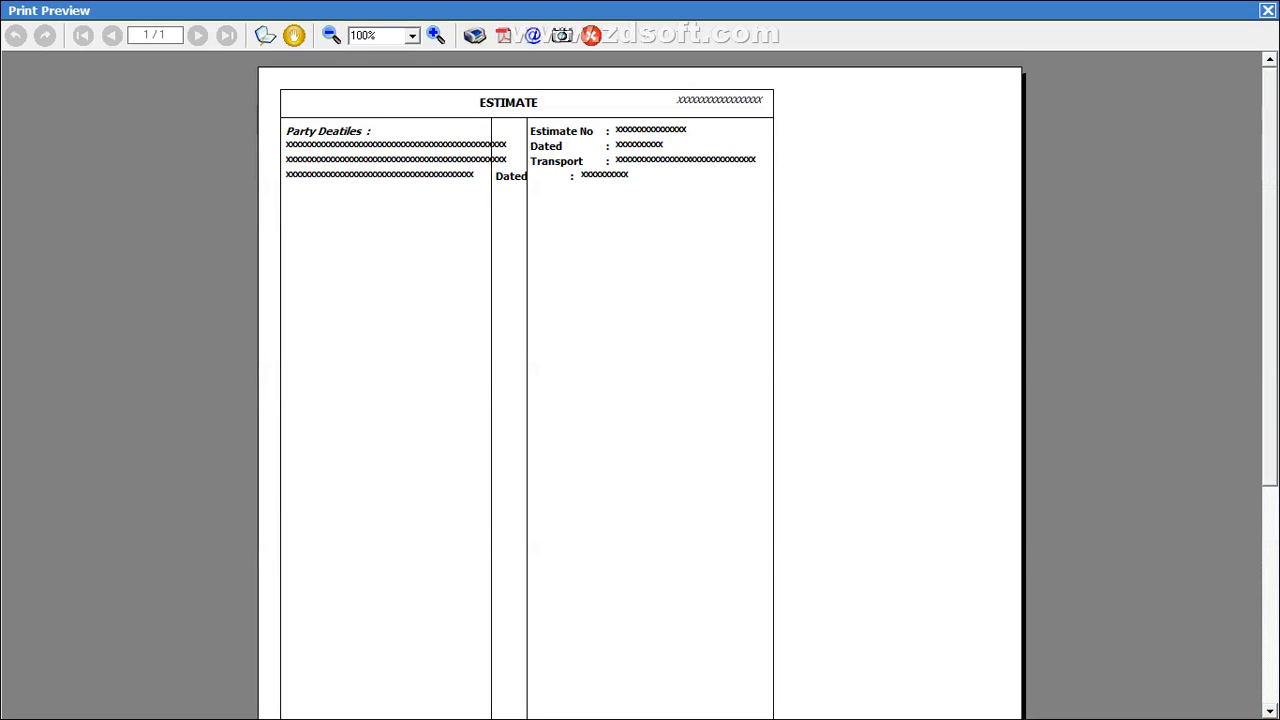
pyautogui.press('Escape')
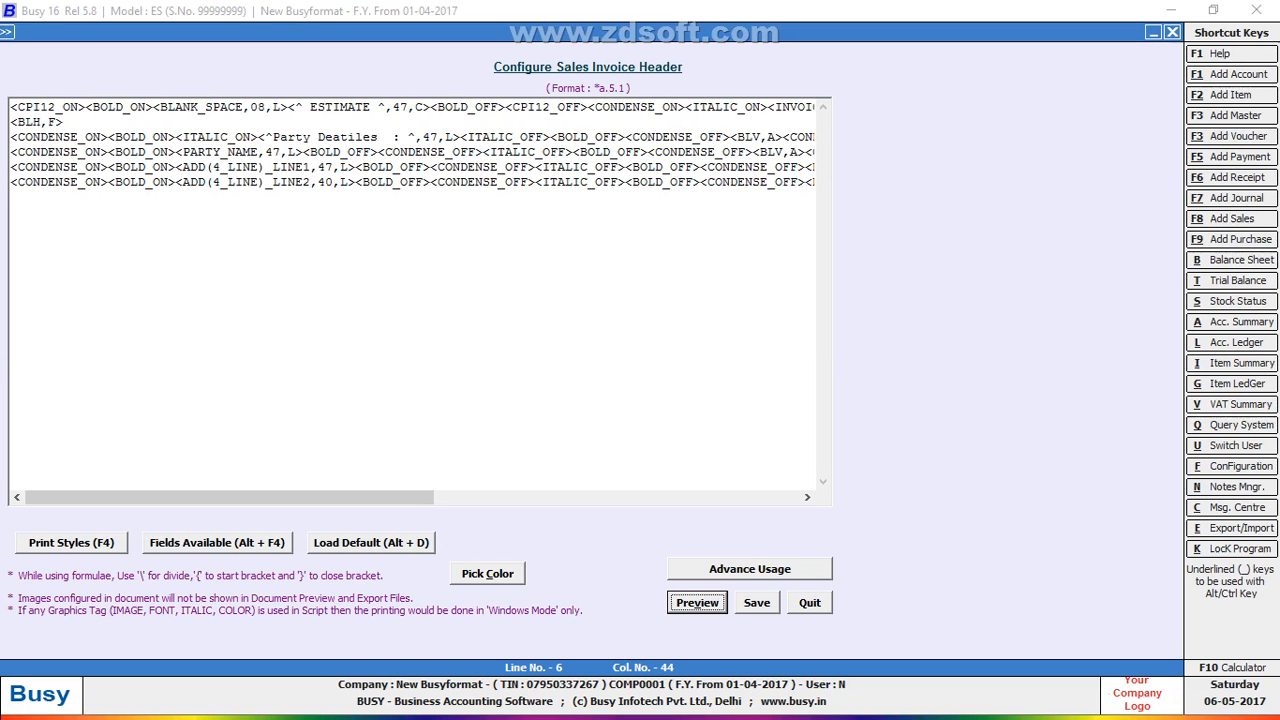
# Set the width of the ADD(4_LINE)_LINE2 field on line 6 to 47.
pyautogui.hotkey('shift', 'Tab')
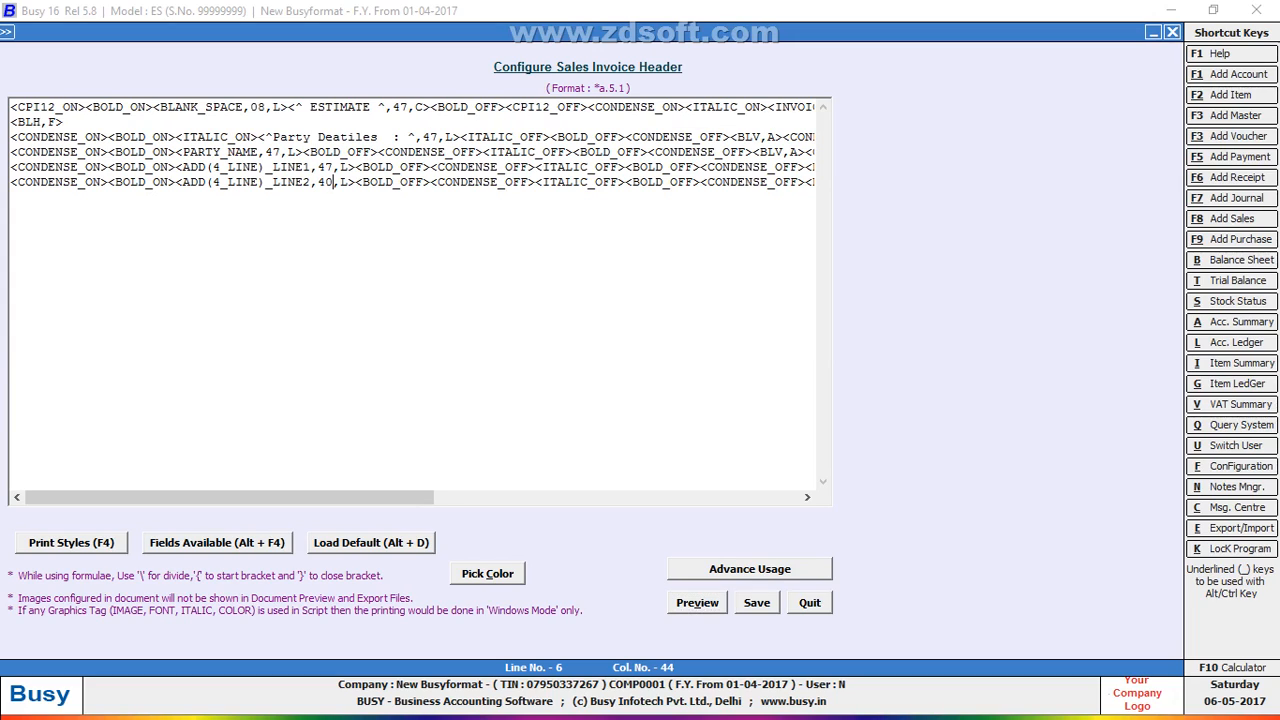
pyautogui.press('BackSpace')
pyautogui.write('7')
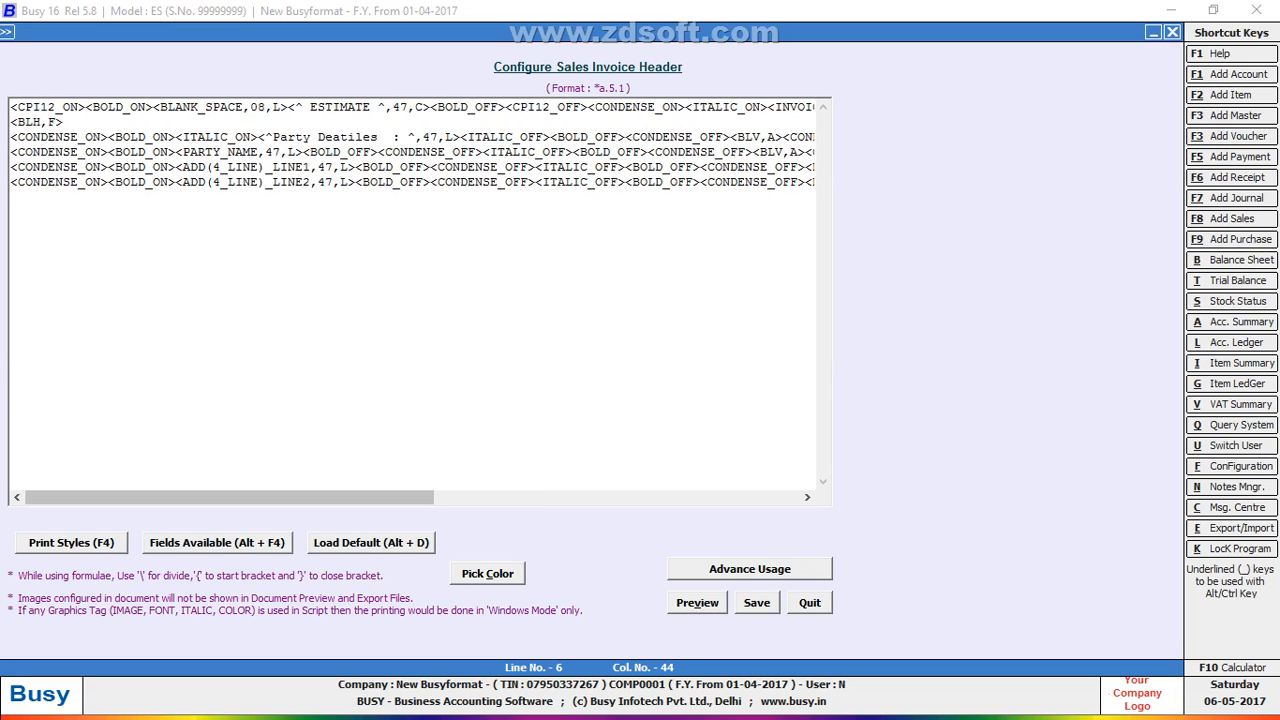
# Replace the "Dated" label text on line 6 with "G.R NO".
pyautogui.moveTo(230, 497); pyautogui.dragTo(487, 497)
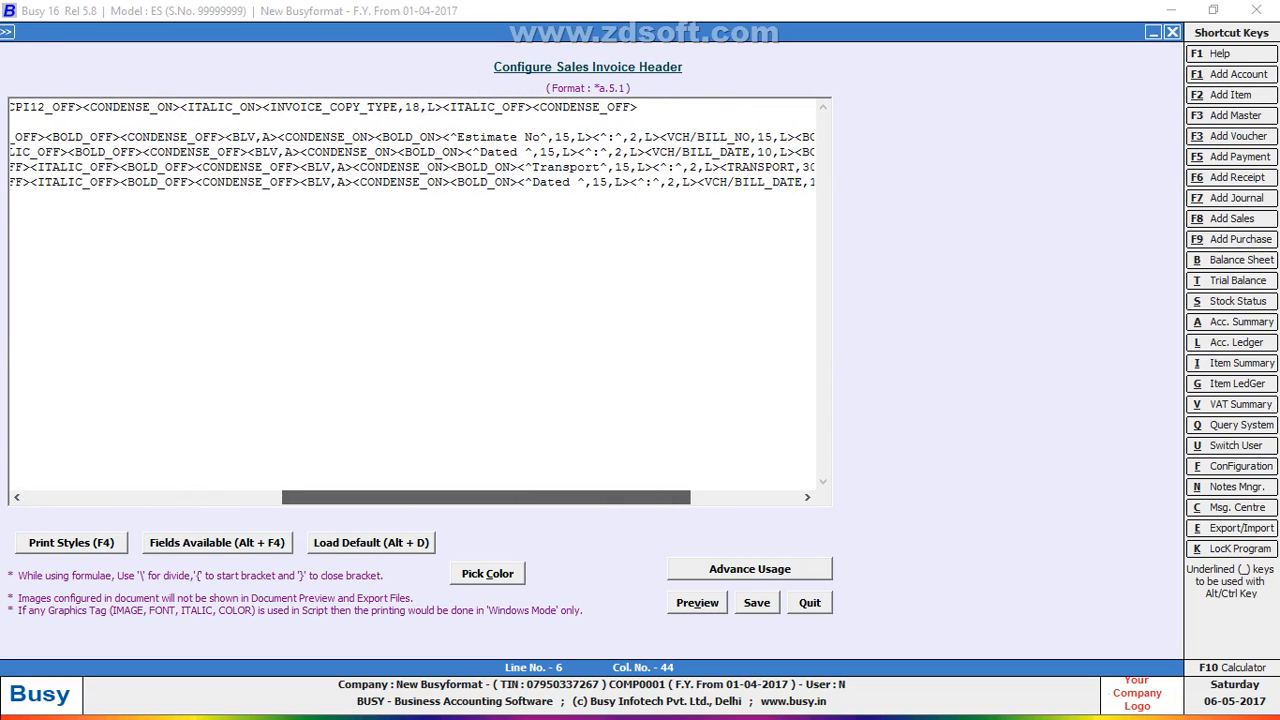
pyautogui.click(563, 182)
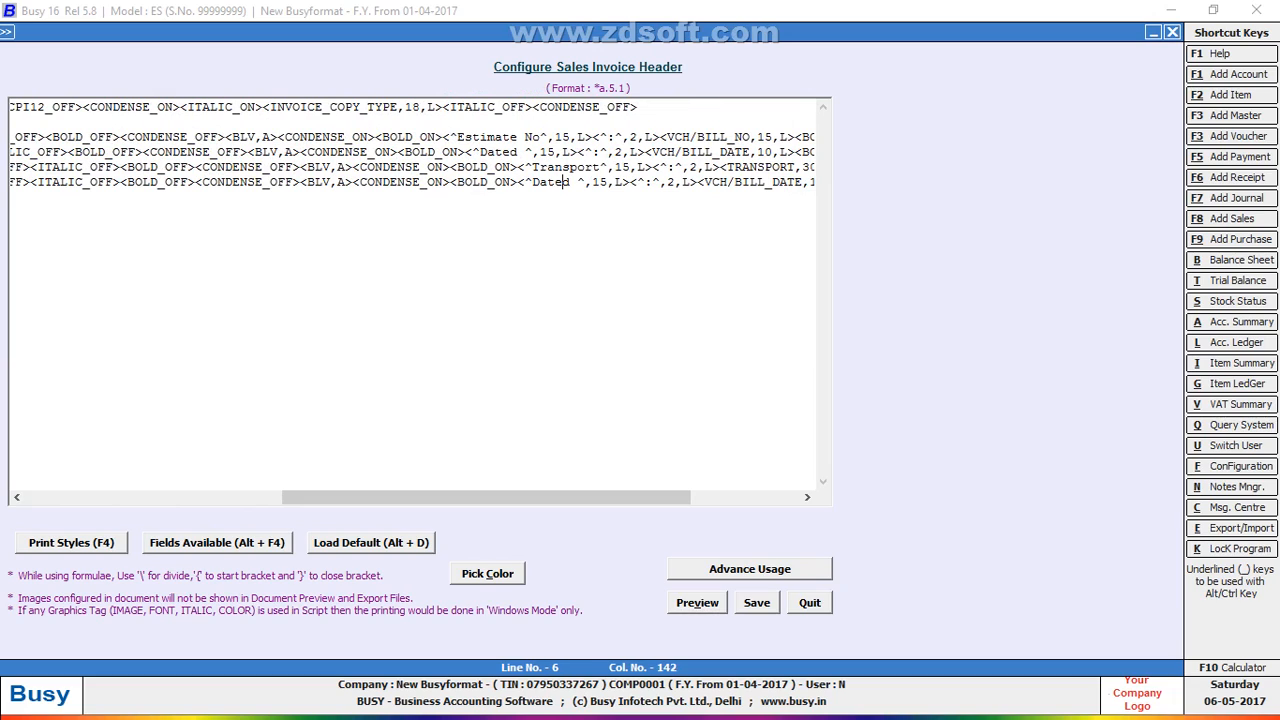
pyautogui.press('Delete')
pyautogui.press('BackSpace')
pyautogui.press('BackSpace')
pyautogui.press('BackSpace')
pyautogui.press('BackSpace')
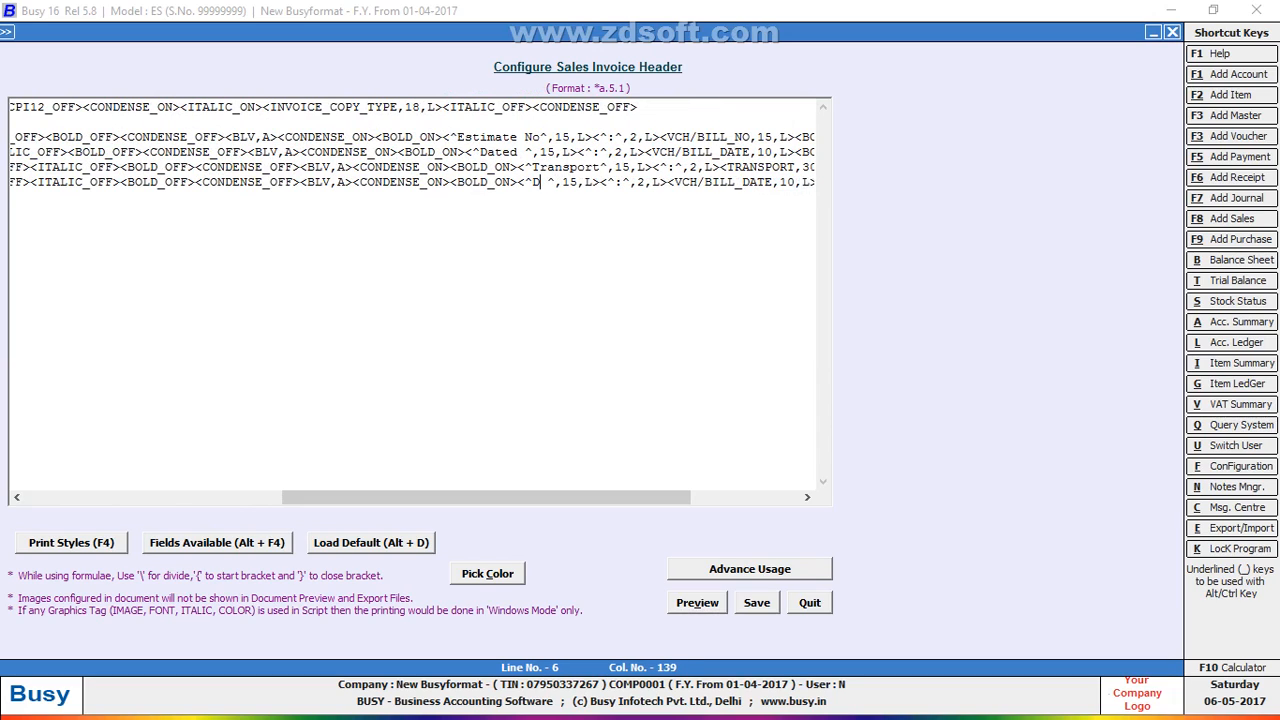
pyautogui.write('G.R NO')
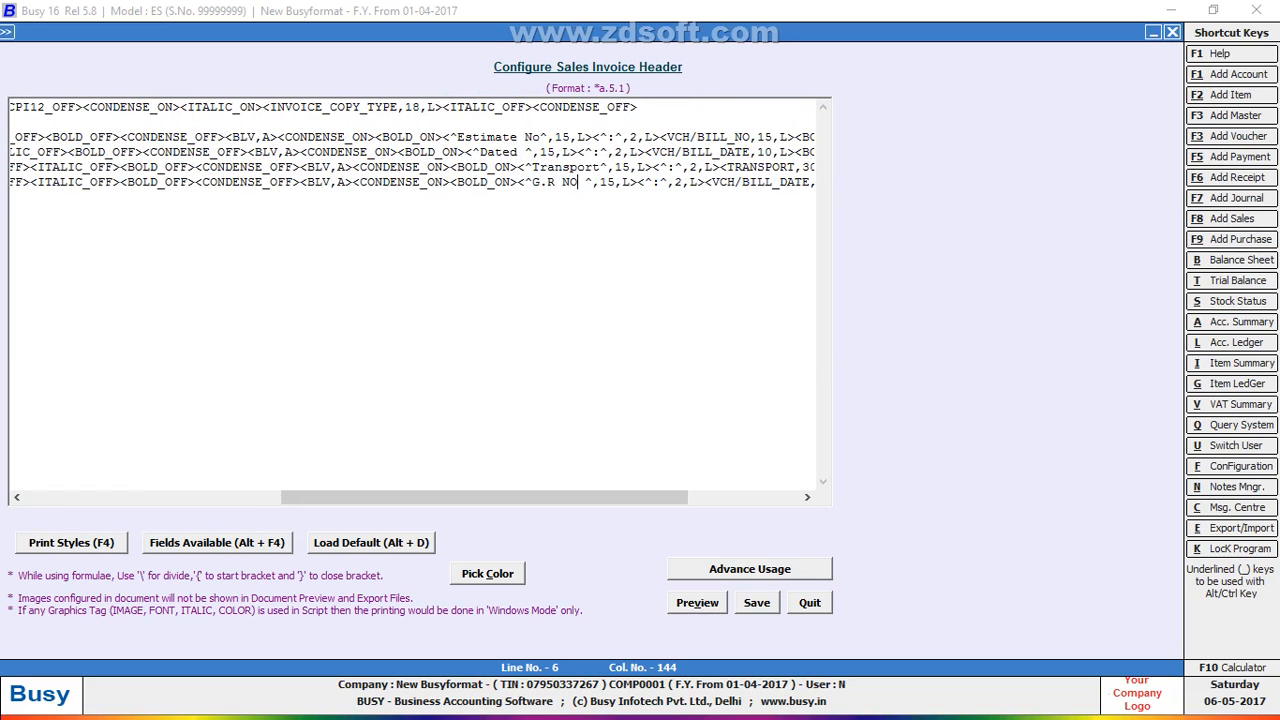
# Delete the <VCH/BILL_DATE,10,L> field after the colon on line 6, keeping the closing styles.
pyautogui.moveTo(484, 497); pyautogui.dragTo(560, 497)
pyautogui.click(696, 182)
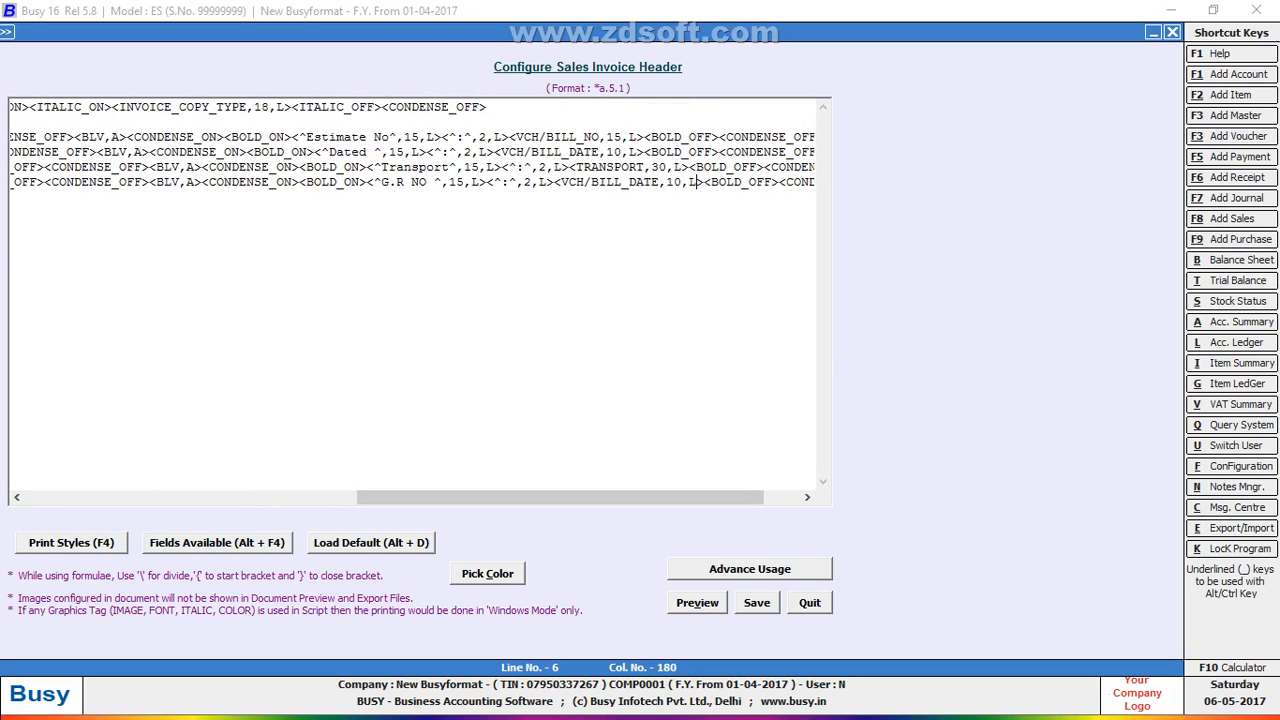
pyautogui.press('Right')
pyautogui.press('BackSpace')
pyautogui.press('BackSpace')
pyautogui.press('BackSpace')
pyautogui.press('BackSpace')
pyautogui.press('BackSpace')
pyautogui.press('BackSpace')
pyautogui.press('BackSpace')
pyautogui.press('BackSpace')
pyautogui.press('BackSpace')
pyautogui.press('BackSpace')
pyautogui.press('BackSpace')
pyautogui.press('BackSpace')
pyautogui.press('BackSpace')
pyautogui.press('BackSpace')
pyautogui.press('BackSpace')
pyautogui.press('BackSpace')
pyautogui.press('BackSpace')
pyautogui.press('BackSpace')
pyautogui.press('BackSpace')
pyautogui.press('BackSpace')
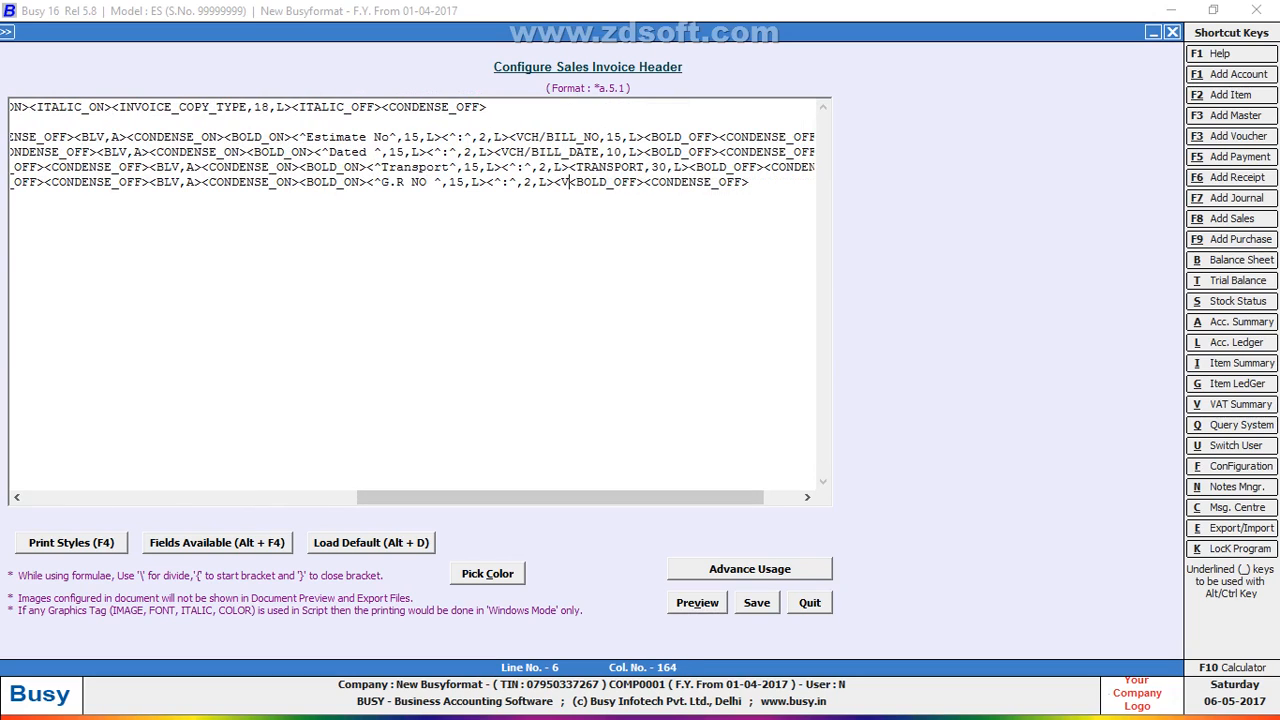
# Insert the voucher header field GR/RR_NO after the colon text on line 6, before <BOLD_OFF>.
pyautogui.hotkey('alt', 'F4')
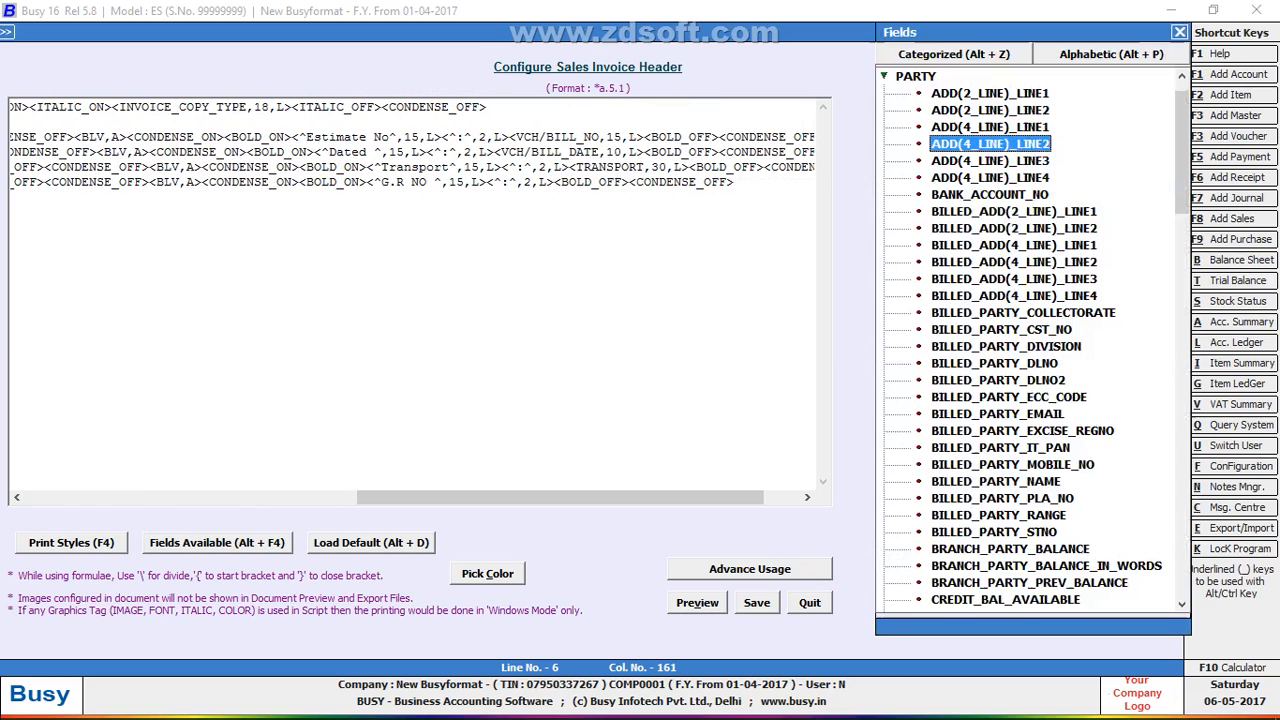
pyautogui.press('Up')
pyautogui.press('Up')
pyautogui.press('Up')
pyautogui.press('Up')
pyautogui.press('Left')
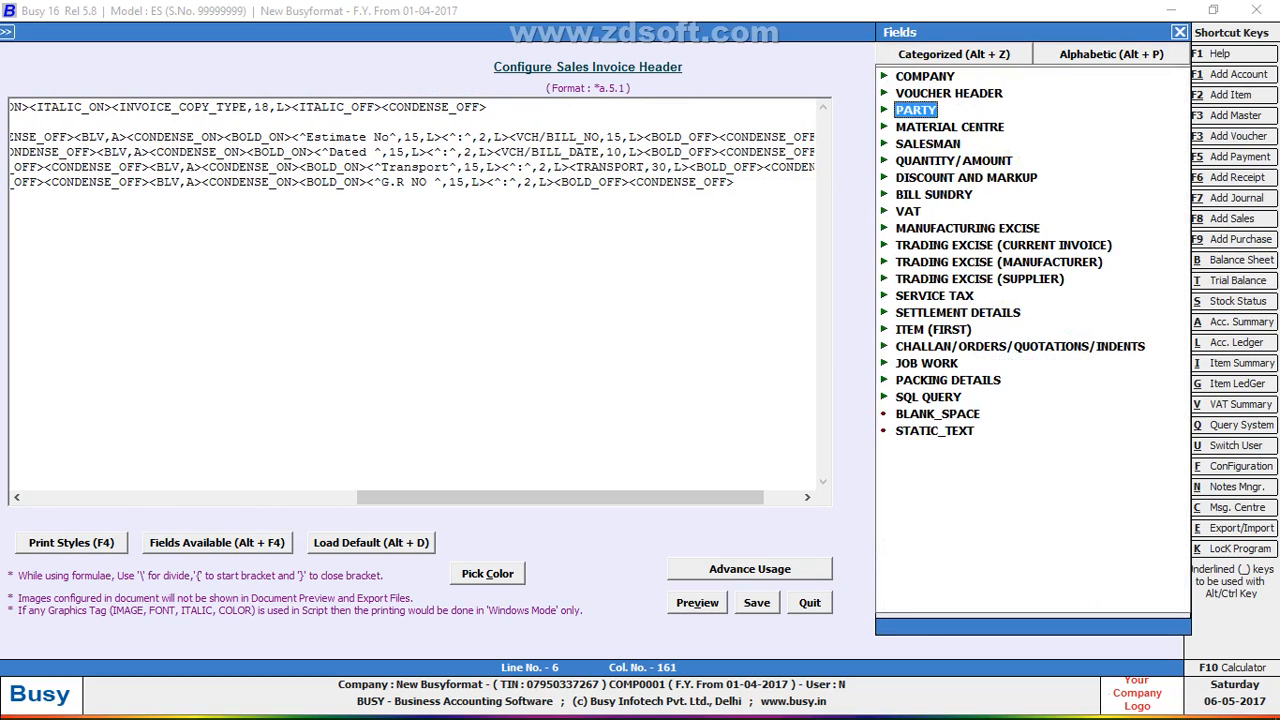
pyautogui.press('Up')
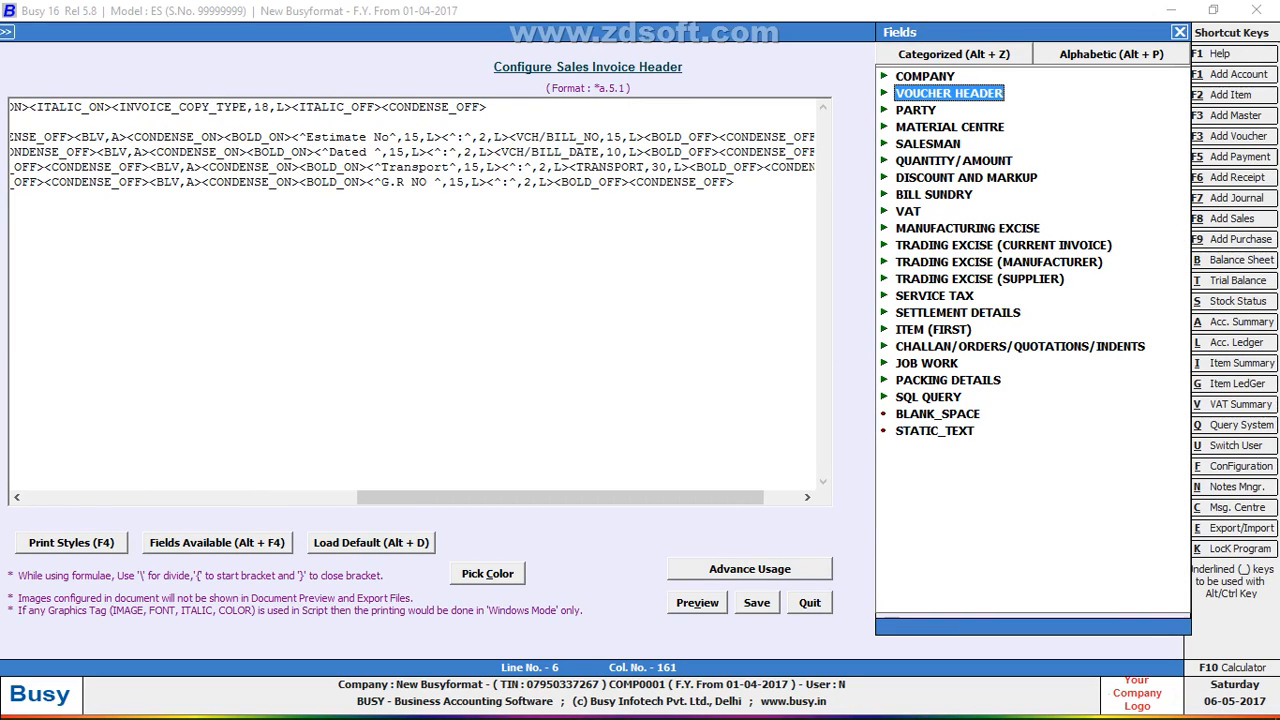
pyautogui.press('Right')
pyautogui.press('Down')
pyautogui.press('Down')
pyautogui.press('Down')
pyautogui.press('Down')
pyautogui.press('Down')
pyautogui.press('Down')
pyautogui.press('Down')
pyautogui.press('Down')
pyautogui.press('Down')
pyautogui.press('Down')
pyautogui.press('Down')
pyautogui.press('Down')
pyautogui.press('Down')
pyautogui.press('Down')
pyautogui.press('Down')
pyautogui.press('Down')
pyautogui.press('Down')
pyautogui.press('Down')
pyautogui.press('Down')
pyautogui.press('Down')
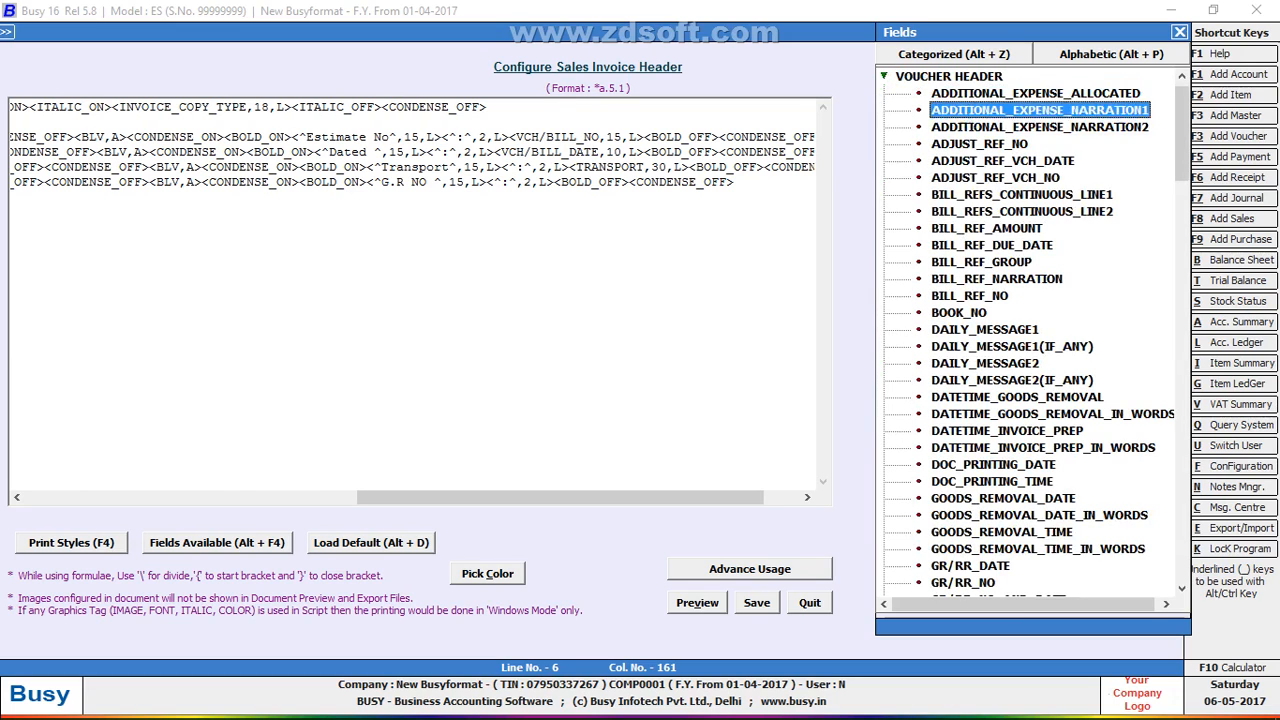
pyautogui.press('Down')
pyautogui.press('Down')
pyautogui.press('Down')
pyautogui.press('Down')
pyautogui.press('Down')
pyautogui.press('Down')
pyautogui.press('Down')
pyautogui.press('Down')
pyautogui.press('Down')
pyautogui.press('Down')
pyautogui.press('Down')
pyautogui.press('Down')
pyautogui.press('Up')
pyautogui.press('Up')
pyautogui.press('Up')
pyautogui.press('Up')
pyautogui.press('Up')
pyautogui.press('Up')
pyautogui.press('Up')
pyautogui.press('Up')
pyautogui.press('Up')
pyautogui.press('Up')
pyautogui.press('Up')
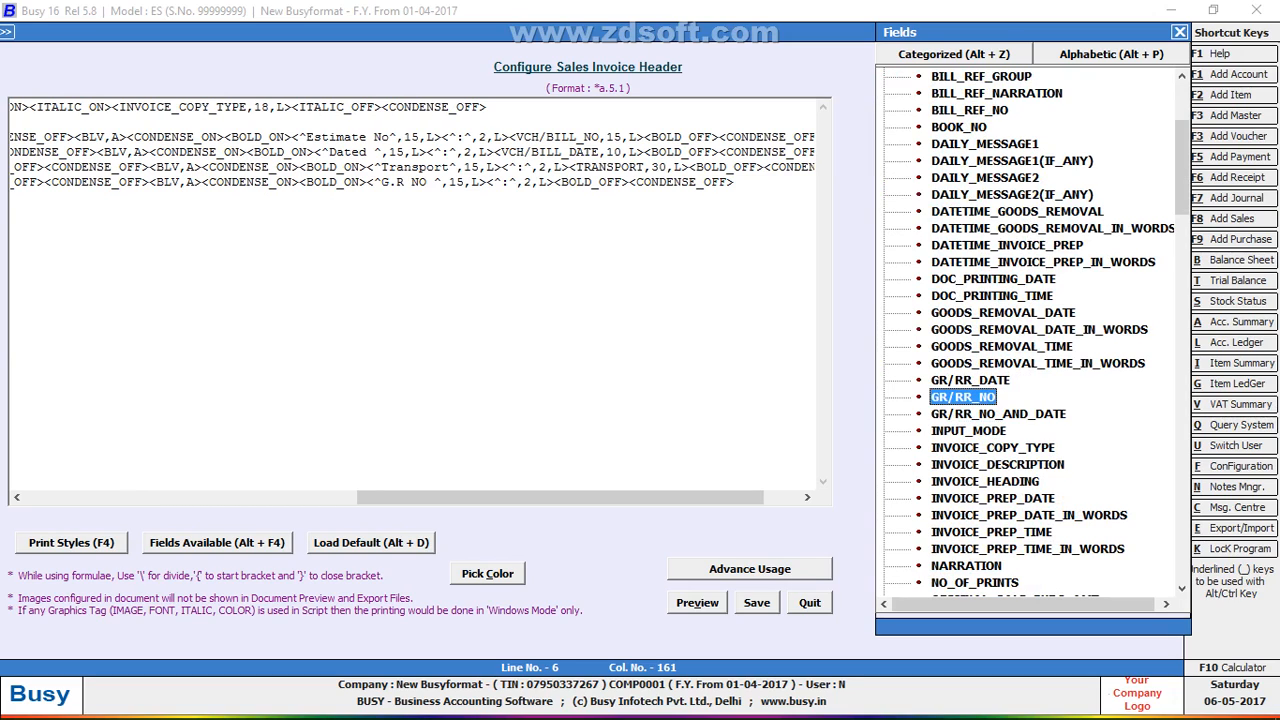
pyautogui.press('Return')
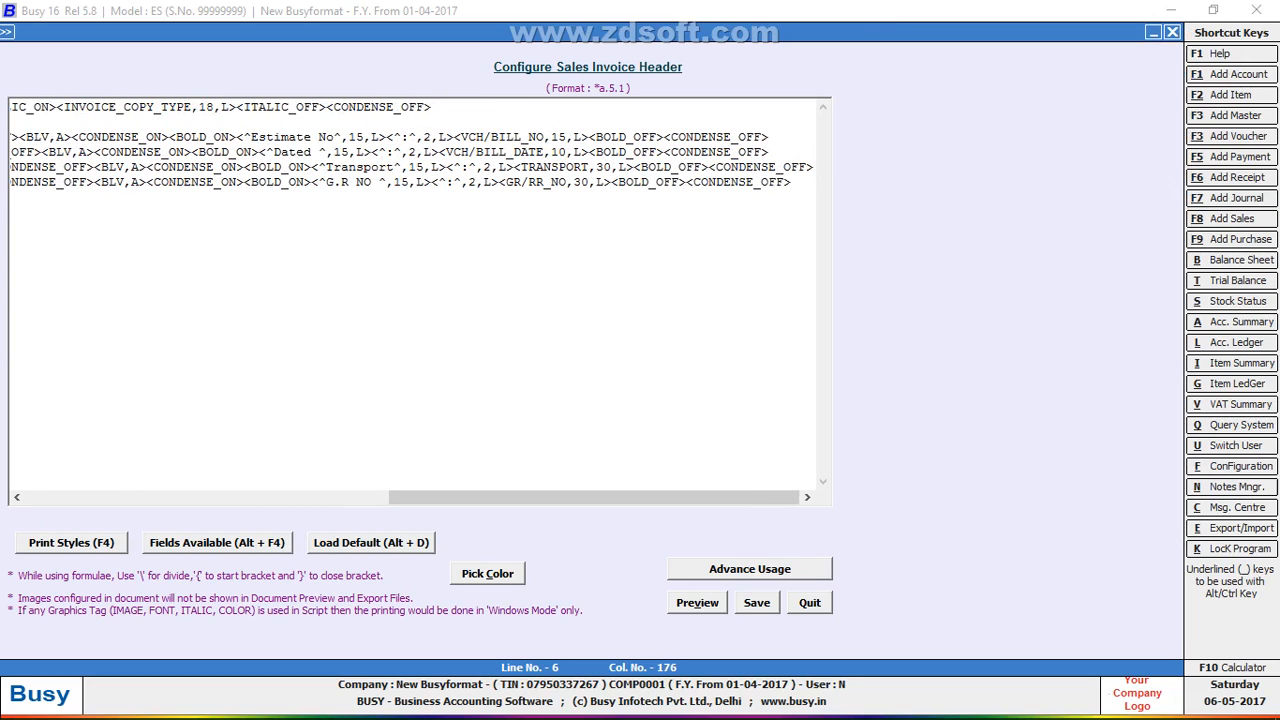
# Preview the header layout despite the unbalanced Bold tags, then close the preview.
pyautogui.hotkey('alt', 'v')
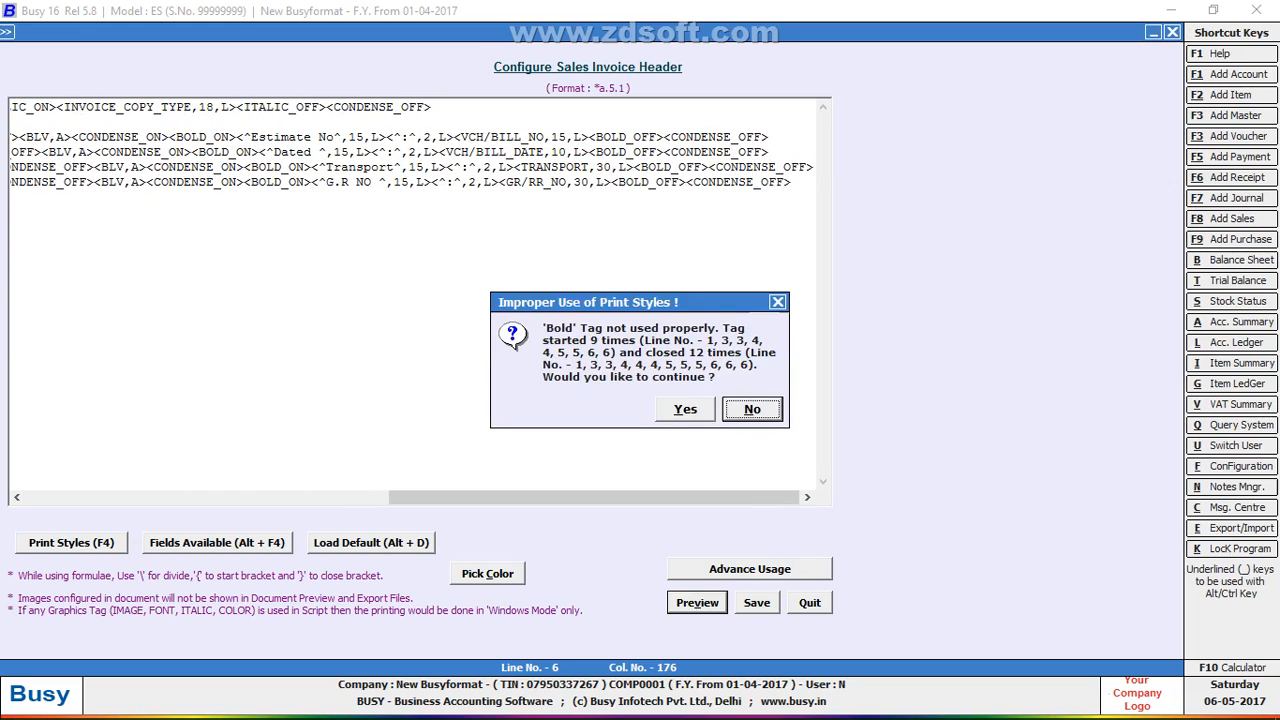
pyautogui.press('Left')
pyautogui.press('Return')
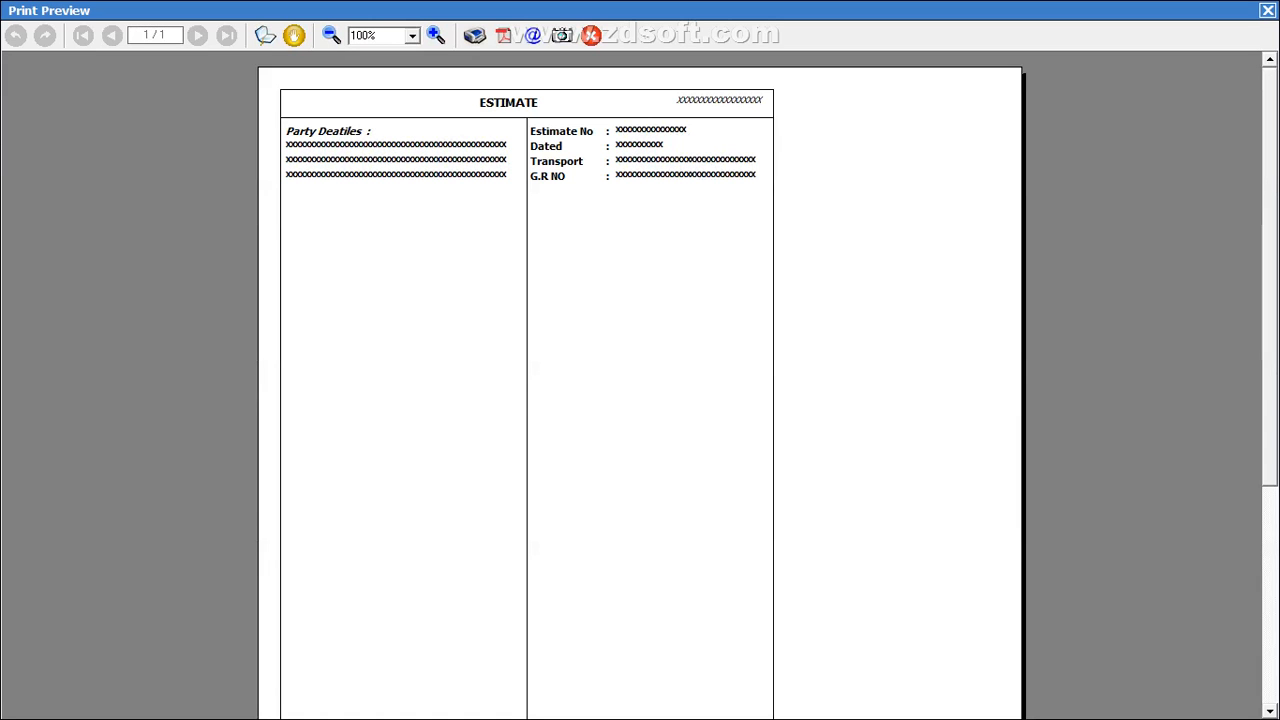
pyautogui.click(1268, 10)
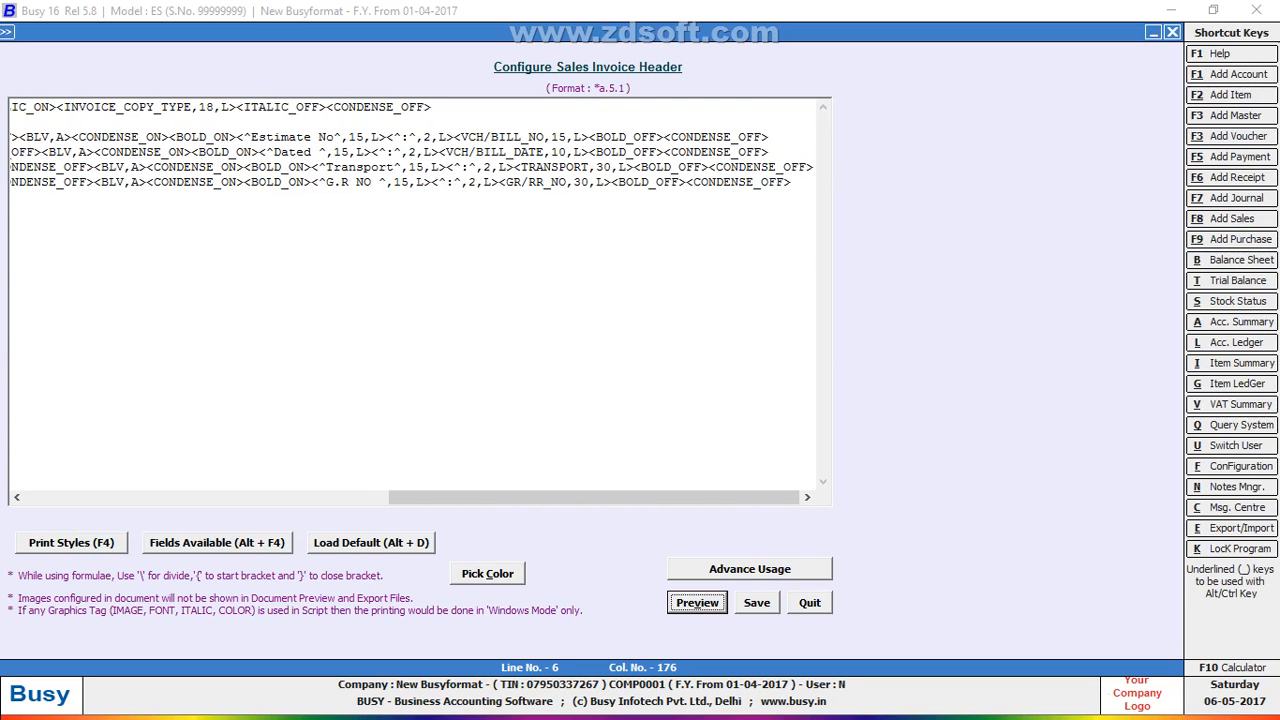
# Copy line 6 from its start through the last <CONDENSE_OFF> before the vertical line tag onto a new line 7.
pyautogui.click(792, 183)
pyautogui.write('4')
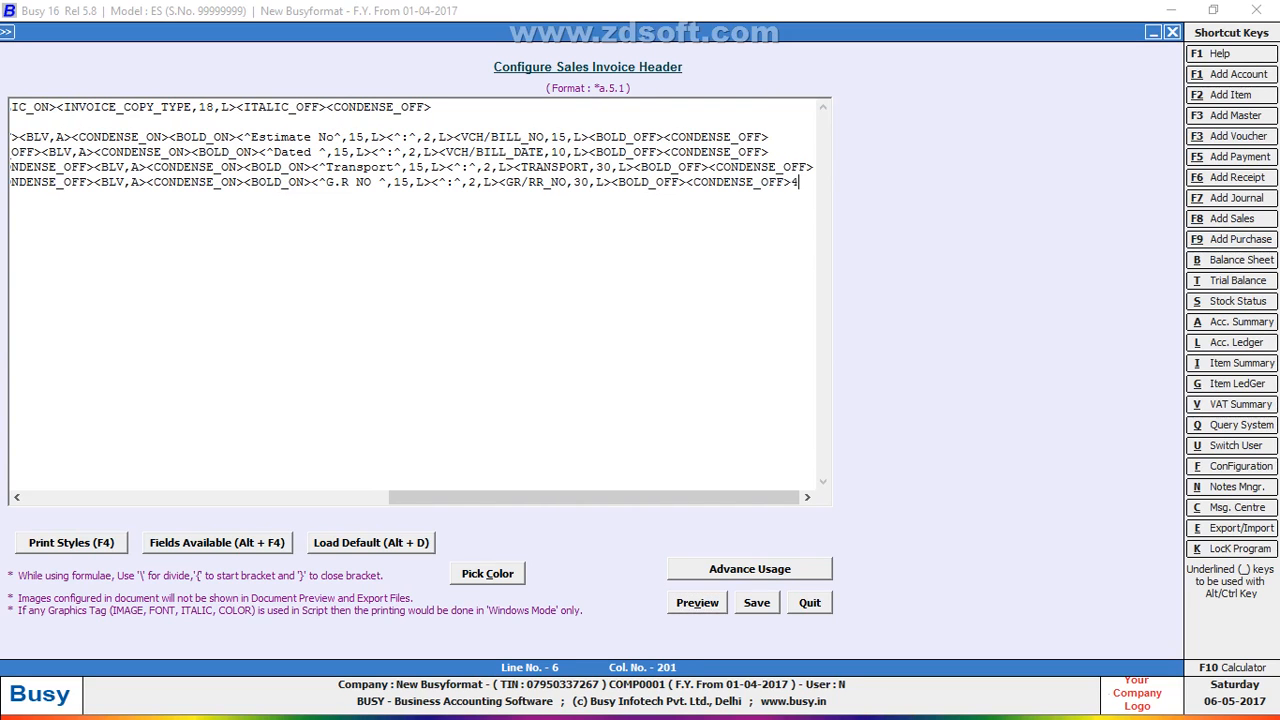
pyautogui.press('BackSpace')
pyautogui.press('Return')
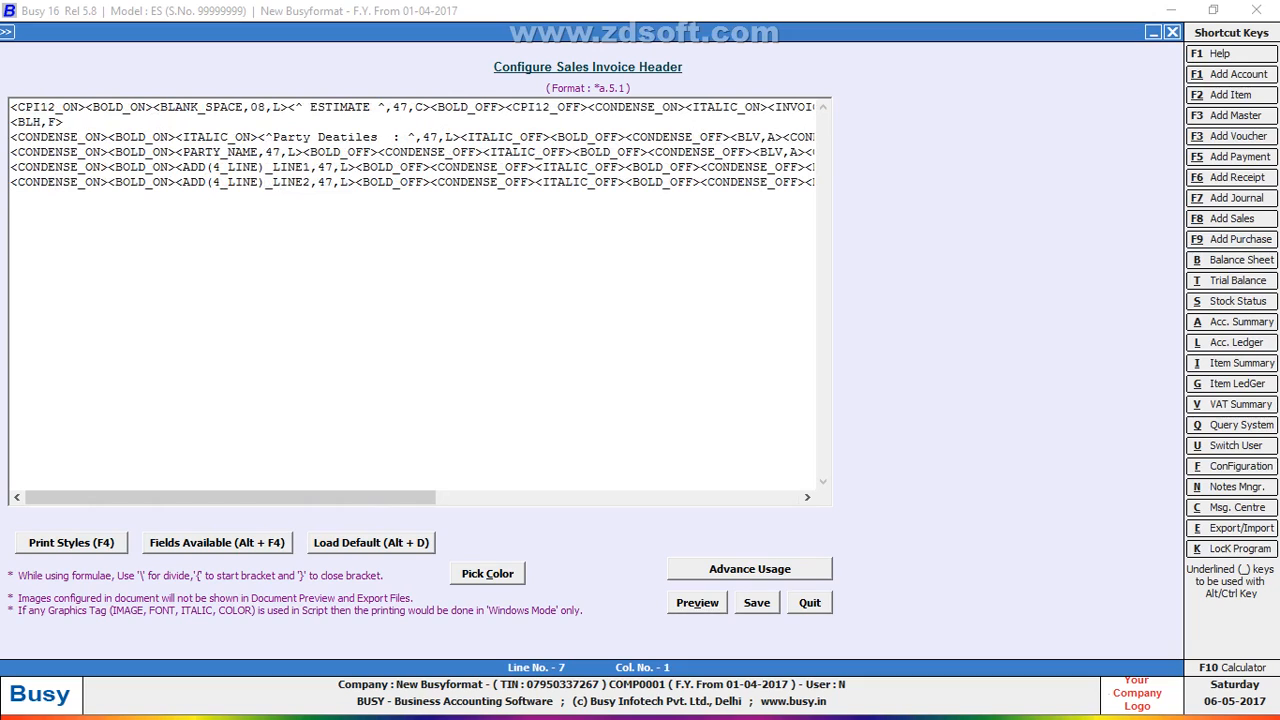
pyautogui.press('Up')
pyautogui.hotkey('shift', 'Right')
pyautogui.hotkey('shift', 'Right')
pyautogui.hotkey('shift', 'Right')
pyautogui.hotkey('shift', 'Right')
pyautogui.hotkey('shift', 'Right')
pyautogui.hotkey('shift', 'Right')
pyautogui.hotkey('shift', 'Right')
pyautogui.hotkey('shift', 'Right')
pyautogui.hotkey('shift', 'Right')
pyautogui.hotkey('shift', 'Right')
pyautogui.hotkey('shift', 'Right')
pyautogui.hotkey('shift', 'Right')
pyautogui.hotkey('shift', 'Right')
pyautogui.hotkey('shift', 'Right')
pyautogui.hotkey('shift', 'Right')
pyautogui.hotkey('shift', 'Right')
pyautogui.hotkey('shift', 'Right')
pyautogui.hotkey('shift', 'Right')
pyautogui.hotkey('shift', 'Right')
pyautogui.hotkey('shift', 'Right')
pyautogui.hotkey('shift', 'Right')
pyautogui.hotkey('shift', 'Right')
pyautogui.hotkey('shift', 'Right')
pyautogui.hotkey('shift', 'Right')
pyautogui.hotkey('shift', 'Right')
pyautogui.hotkey('shift', 'Right')
pyautogui.hotkey('shift', 'Right')
pyautogui.hotkey('shift', 'Right')
pyautogui.hotkey('shift', 'Right')
pyautogui.hotkey('shift', 'Right')
pyautogui.hotkey('shift', 'Right')
pyautogui.hotkey('shift', 'Right')
pyautogui.hotkey('shift', 'Right')
pyautogui.hotkey('shift', 'Right')
pyautogui.hotkey('shift', 'Right')
pyautogui.hotkey('shift', 'Right')
pyautogui.hotkey('shift', 'Right')
pyautogui.hotkey('shift', 'Right')
pyautogui.hotkey('shift', 'Right')
pyautogui.hotkey('shift', 'Right')
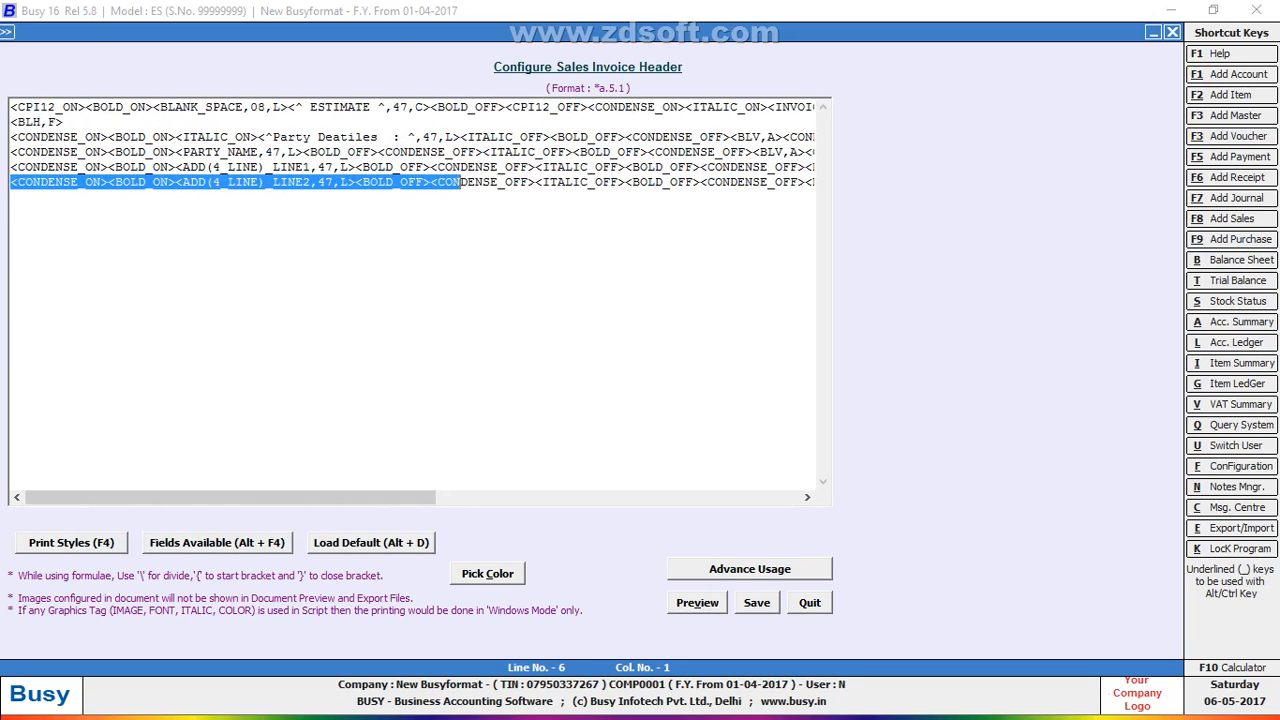
pyautogui.hotkey('shift', 'Right')
pyautogui.hotkey('shift', 'Right')
pyautogui.hotkey('shift', 'Right')
pyautogui.hotkey('shift', 'Right')
pyautogui.hotkey('shift', 'Right')
pyautogui.hotkey('shift', 'Right')
pyautogui.hotkey('shift', 'Right')
pyautogui.hotkey('shift', 'Right')
pyautogui.hotkey('shift', 'Right')
pyautogui.hotkey('shift', 'Right')
pyautogui.hotkey('shift', 'Right')
pyautogui.hotkey('shift', 'Right')
pyautogui.hotkey('shift', 'Right')
pyautogui.hotkey('shift', 'Right')
pyautogui.hotkey('shift', 'Right')
pyautogui.hotkey('shift', 'Right')
pyautogui.hotkey('shift', 'Right')
pyautogui.hotkey('shift', 'Right')
pyautogui.hotkey('shift', 'Right')
pyautogui.hotkey('shift', 'Right')
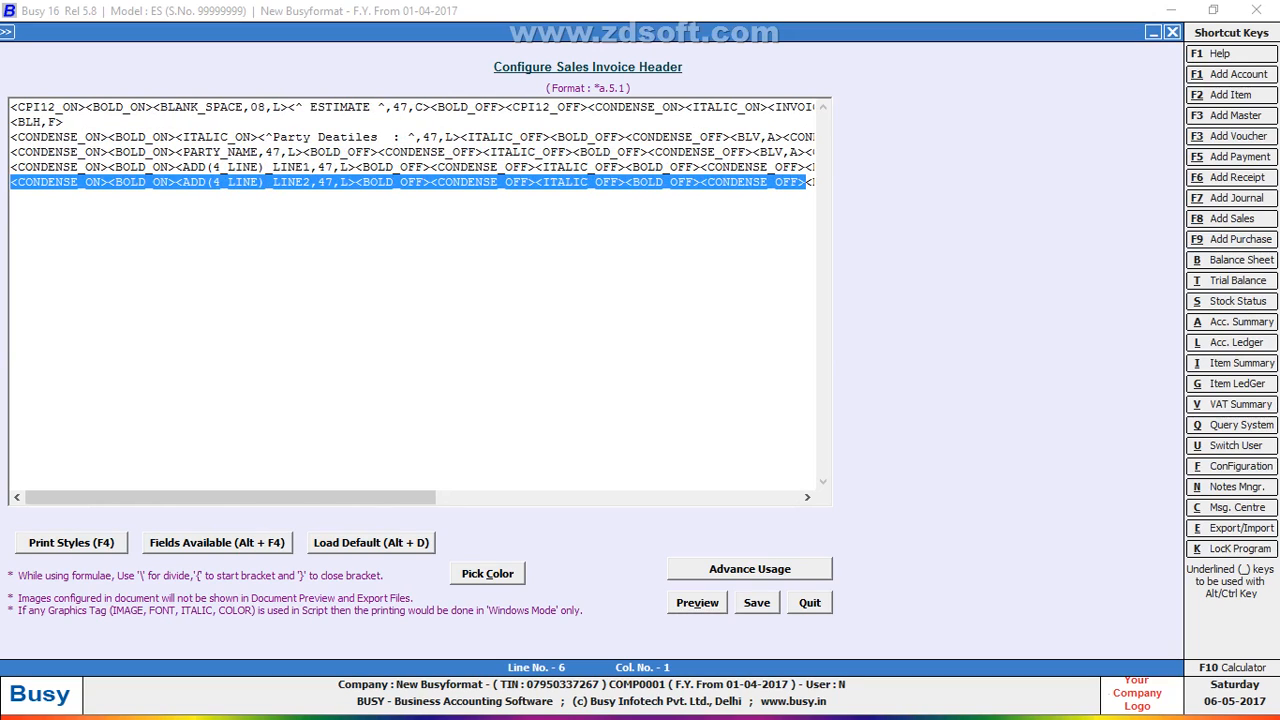
pyautogui.hotkey('ctrl', 'c')
pyautogui.press('End')
pyautogui.press('Return')
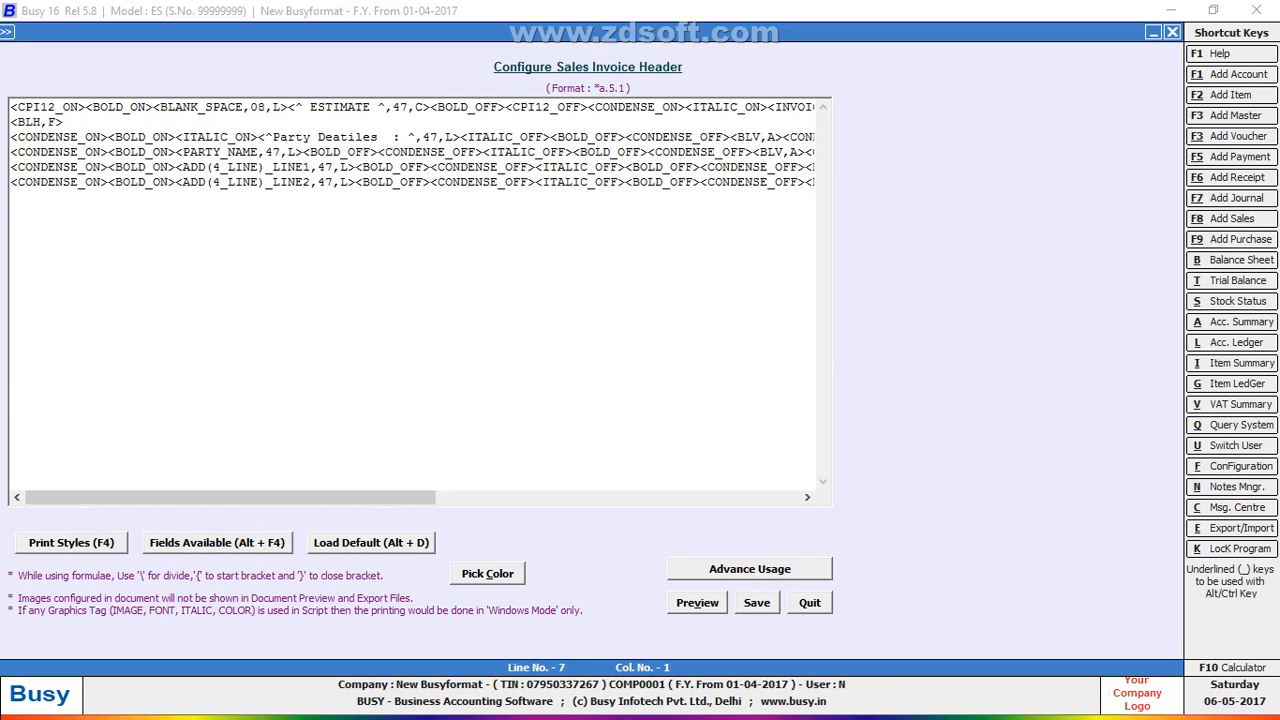
pyautogui.hotkey('ctrl', 'v')
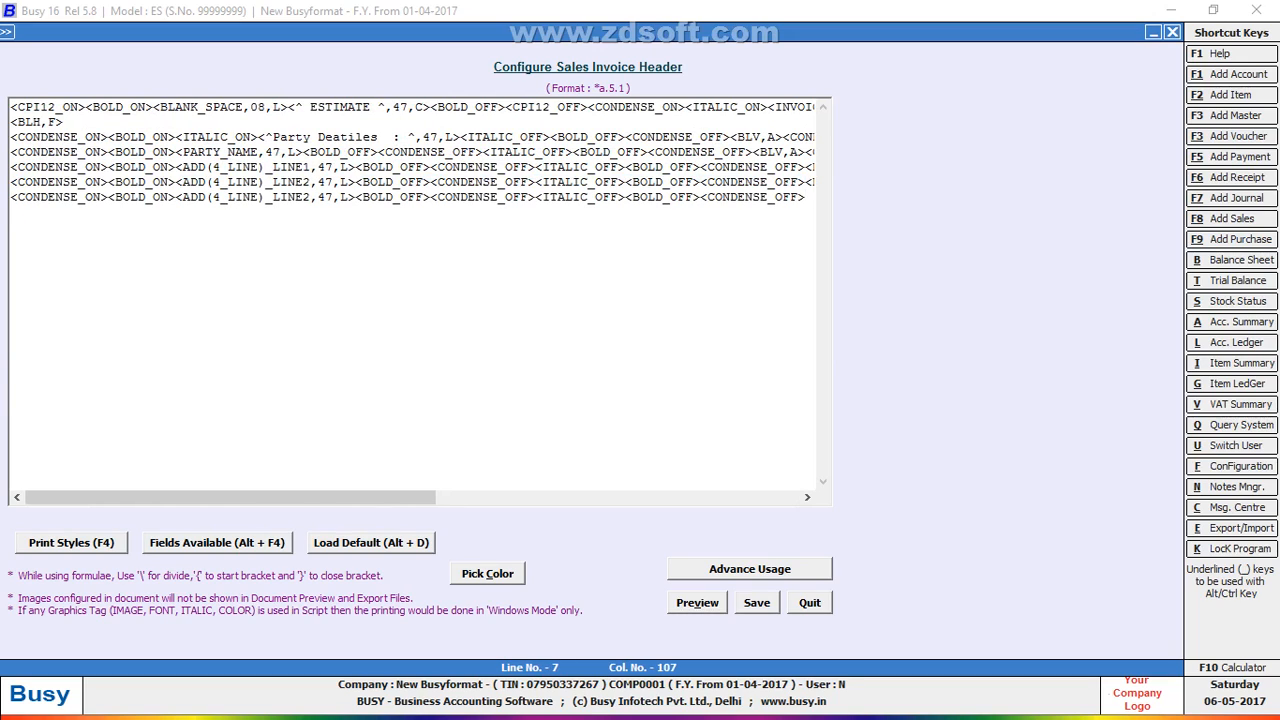
# Delete the <ADD(4_LINE)_LINE2,47,L> field from line 7, and check the row layout in the reference ESTIMATE print preview.
pyautogui.click(363, 197)
pyautogui.press('Left')
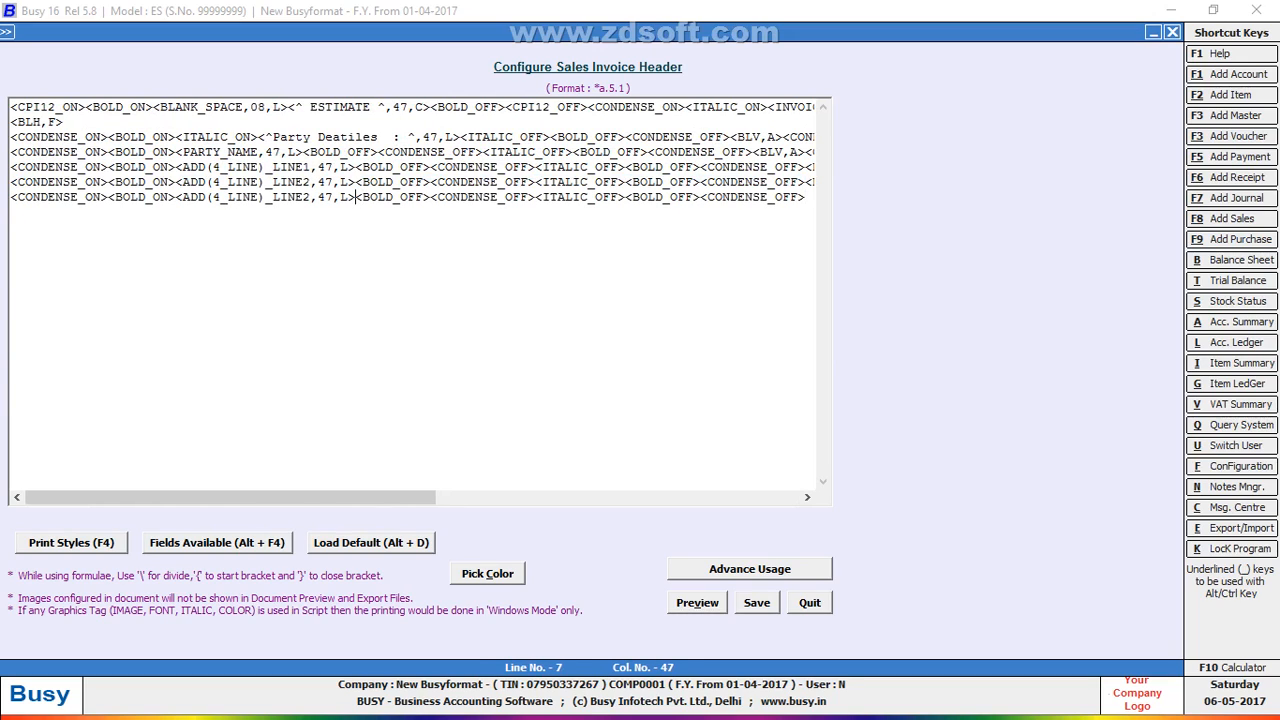
pyautogui.press('BackSpace')
pyautogui.press('BackSpace')
pyautogui.press('BackSpace')
pyautogui.press('BackSpace')
pyautogui.press('BackSpace')
pyautogui.press('BackSpace')
pyautogui.press('BackSpace')
pyautogui.press('BackSpace')
pyautogui.press('BackSpace')
pyautogui.press('BackSpace')
pyautogui.press('BackSpace')
pyautogui.press('BackSpace')
pyautogui.press('BackSpace')
pyautogui.press('BackSpace')
pyautogui.press('BackSpace')
pyautogui.press('BackSpace')
pyautogui.press('BackSpace')
pyautogui.press('BackSpace')
pyautogui.press('BackSpace')
pyautogui.press('BackSpace')
pyautogui.press('BackSpace')
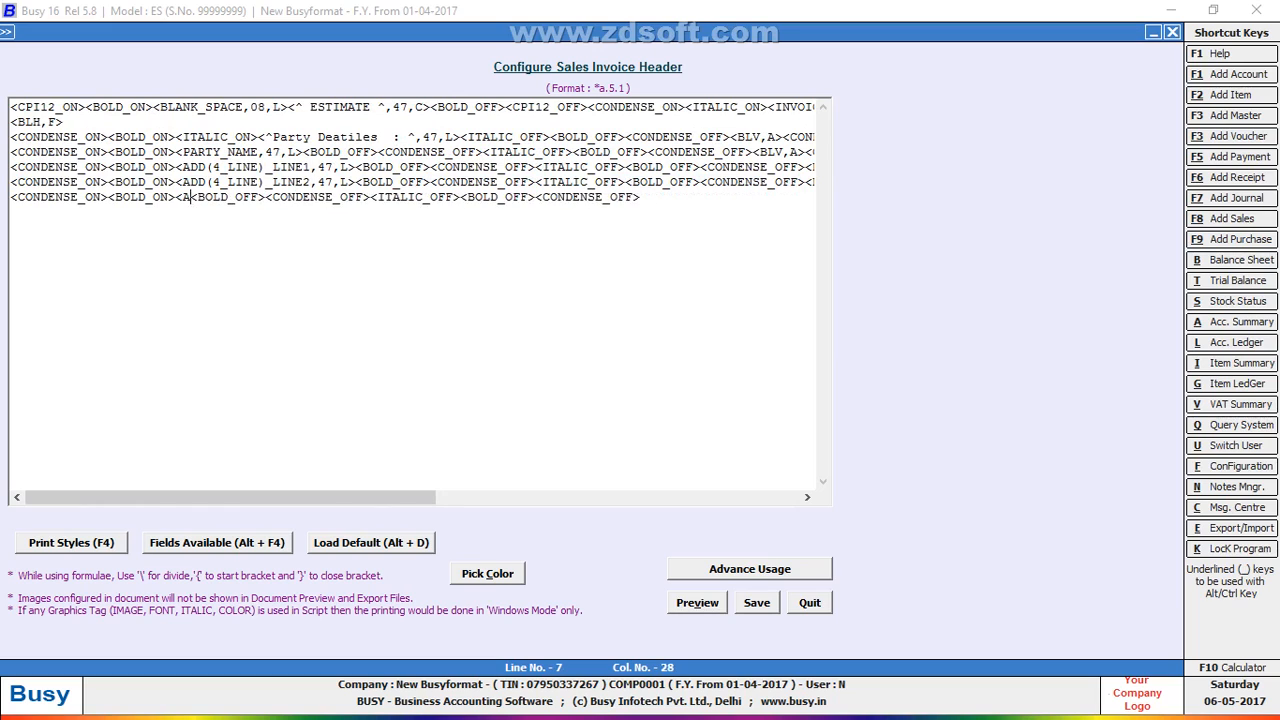
pyautogui.hotkey('alt', 'v')
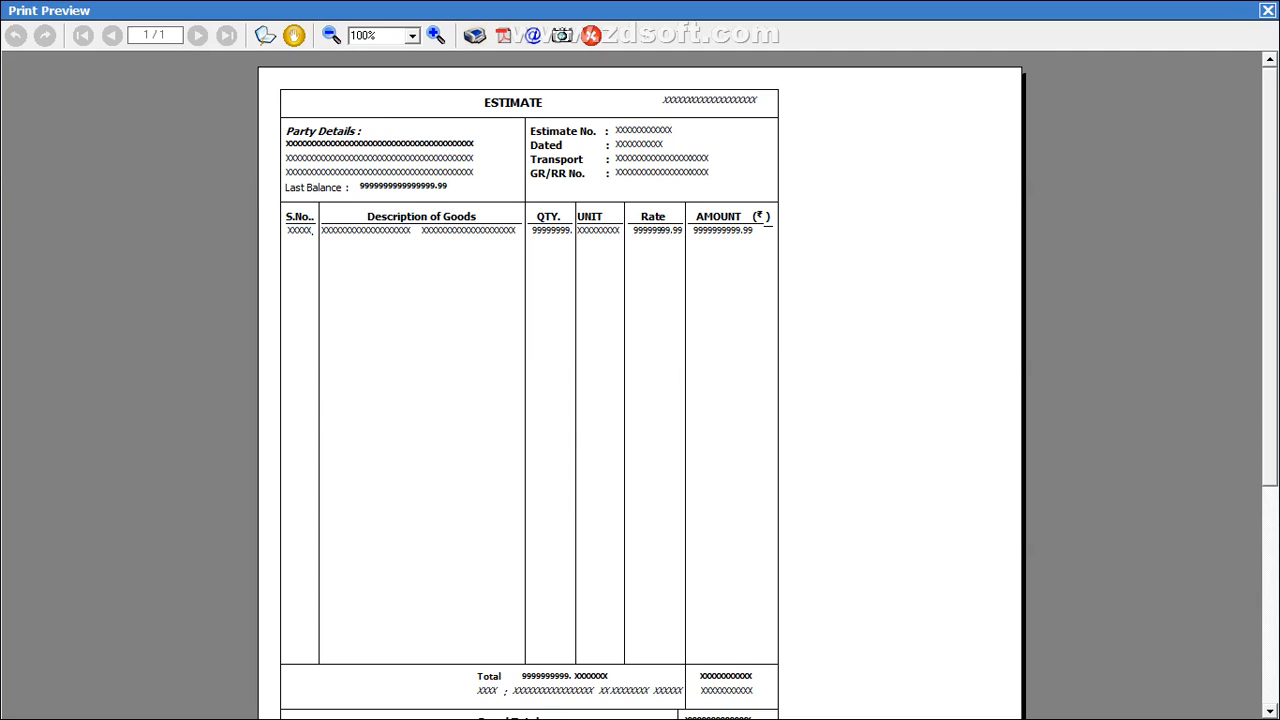
pyautogui.hotkey('alt', 'Tab')
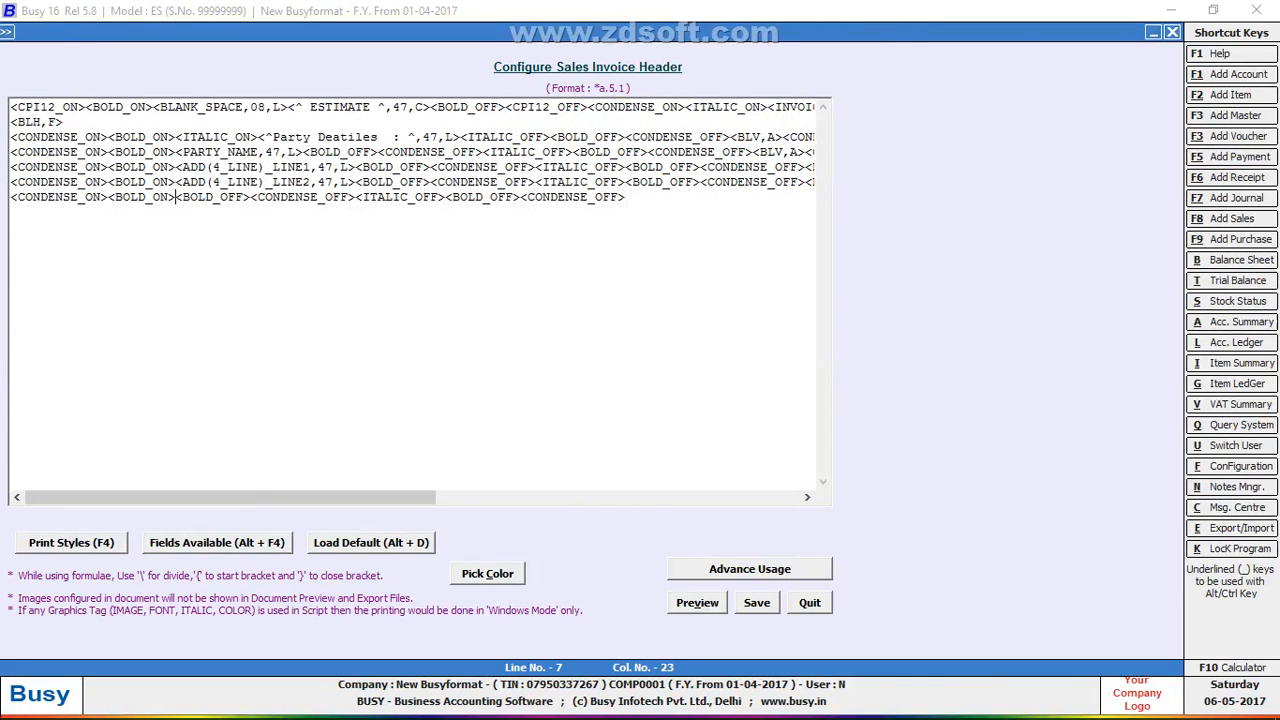
# Insert a STATIC_TEXT field on line 7 between <BOLD_ON> and <BOLD_OFF>.
pyautogui.hotkey('alt', 'F4')
pyautogui.press('Escape')
pyautogui.hotkey('alt', 'F4')
pyautogui.press('End')
pyautogui.press('Return')
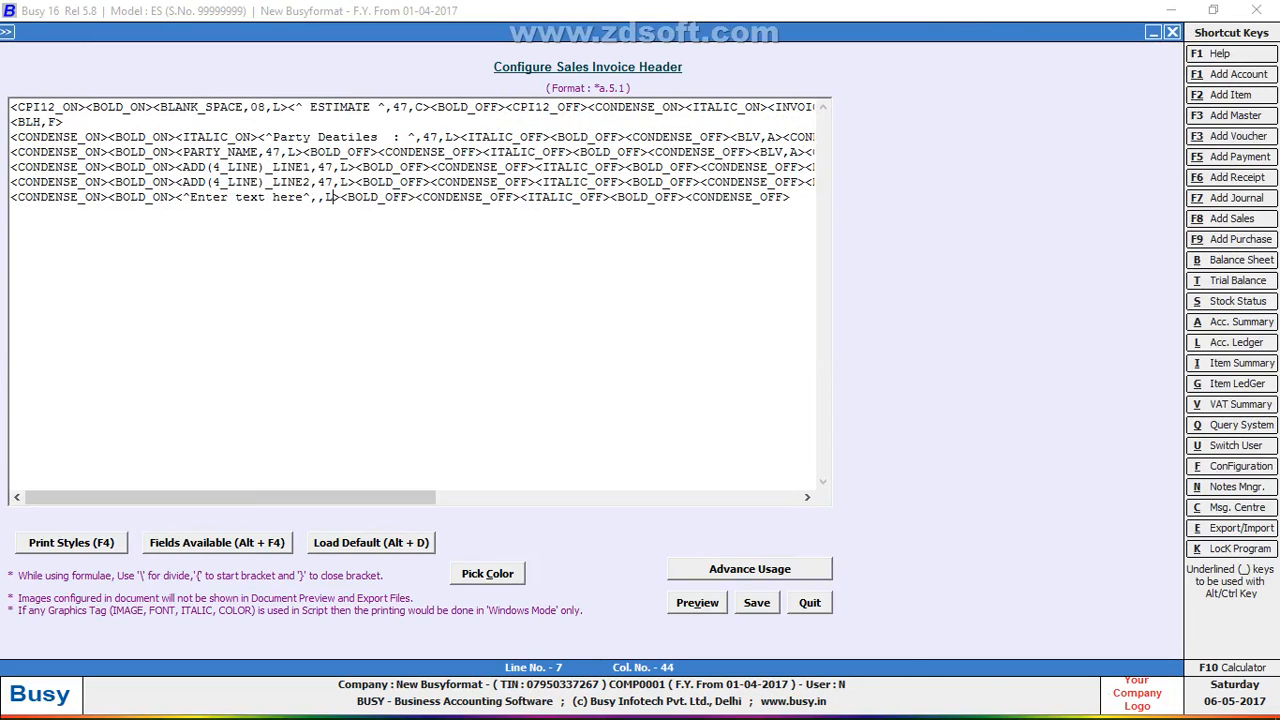
# Replace the static text placeholder on line 7 with "Last Balance :" and set its width to 17.
pyautogui.press('Left')
pyautogui.press('BackSpace')
pyautogui.press('BackSpace')
pyautogui.press('BackSpace')
pyautogui.press('BackSpace')
pyautogui.press('BackSpace')
pyautogui.press('BackSpace')
pyautogui.press('BackSpace')
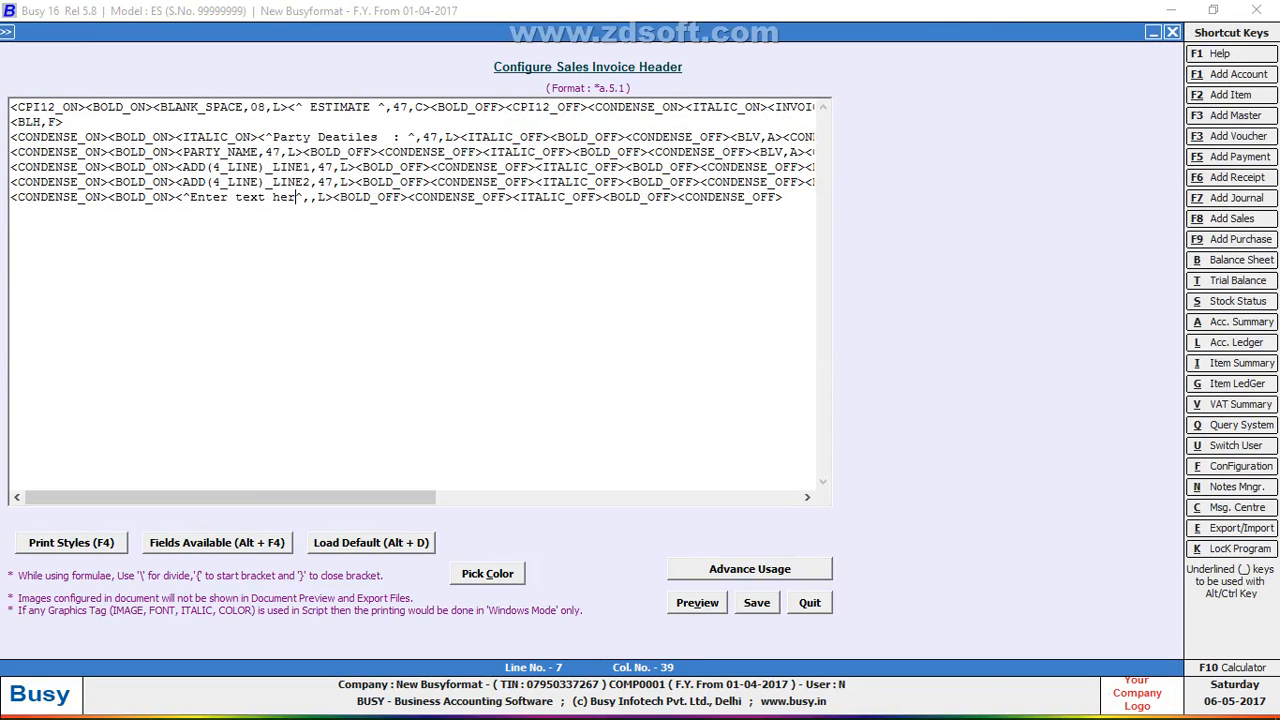
pyautogui.press('BackSpace')
pyautogui.press('BackSpace')
pyautogui.press('BackSpace')
pyautogui.press('BackSpace')
pyautogui.press('BackSpace')
pyautogui.press('BackSpace')
pyautogui.press('BackSpace')
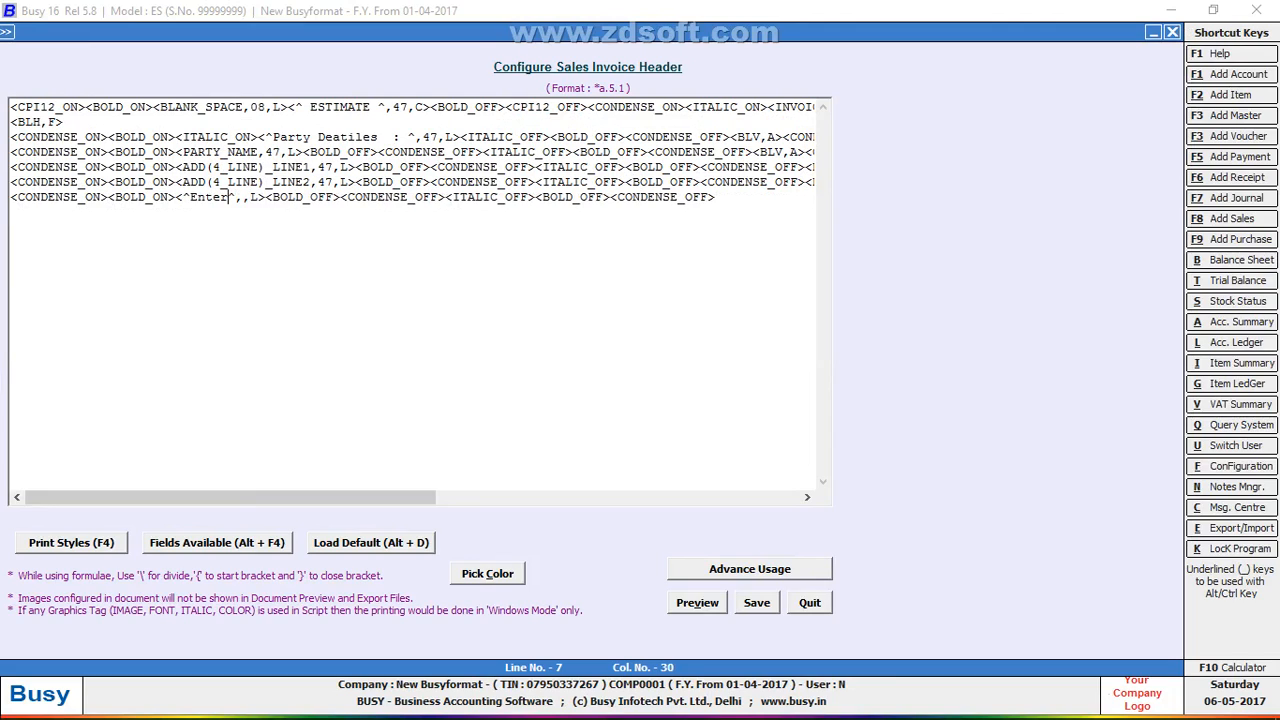
pyautogui.press('BackSpace')
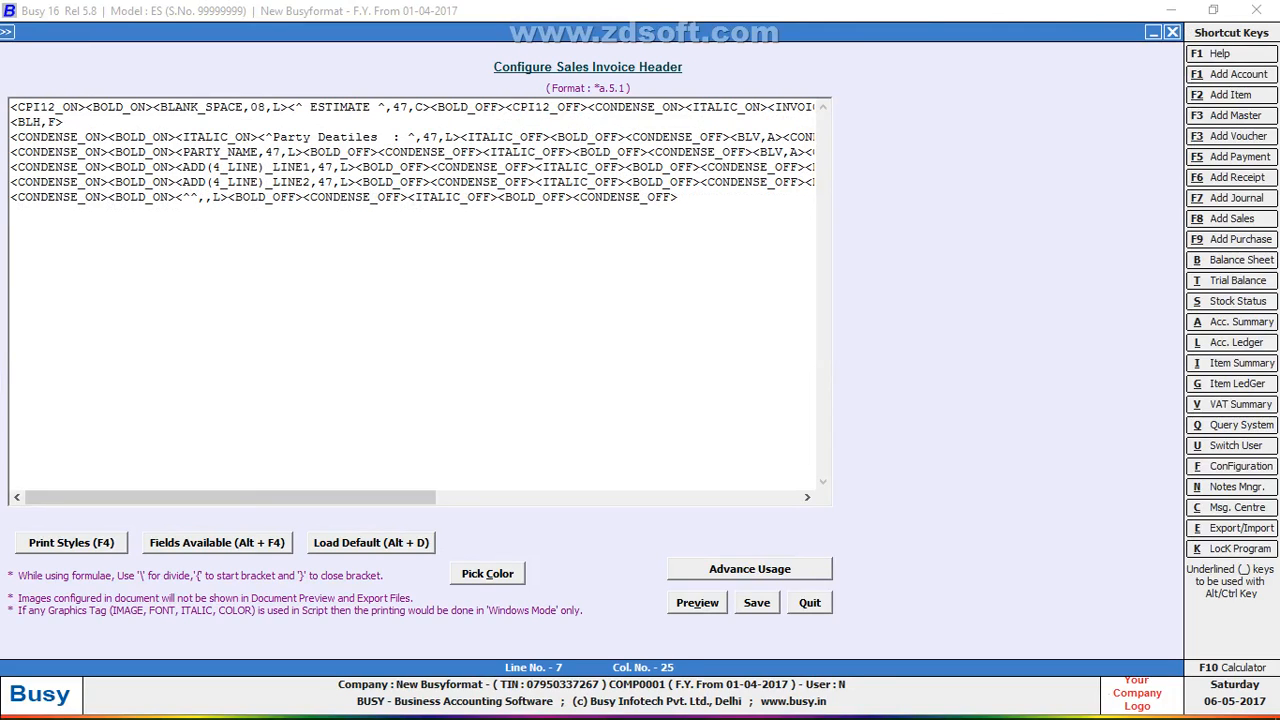
pyautogui.write('L')
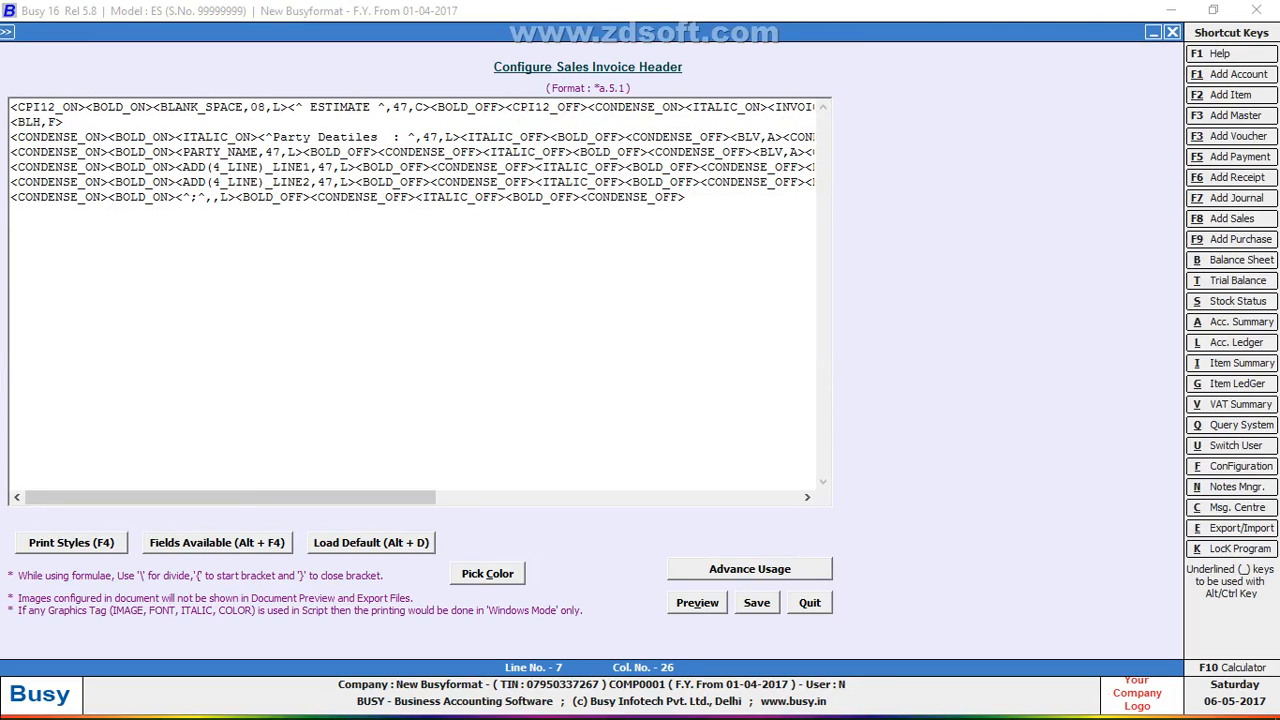
pyautogui.write('ast B')
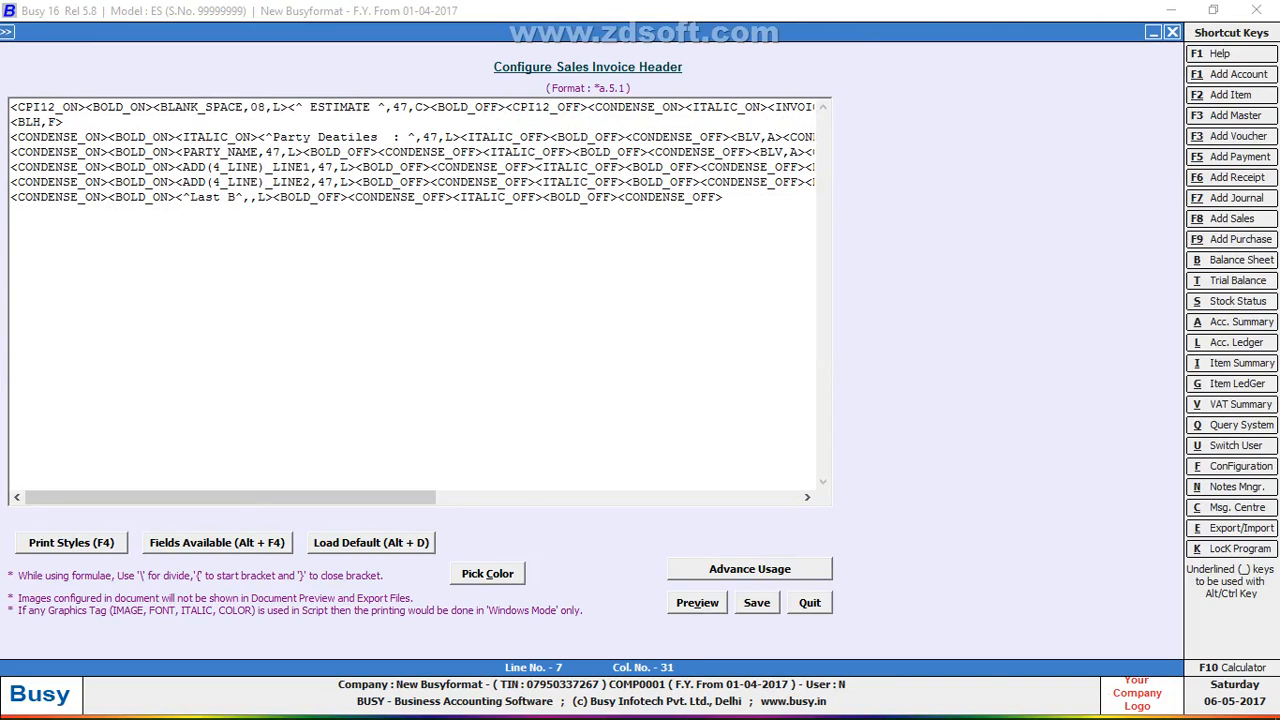
pyautogui.write('alance')
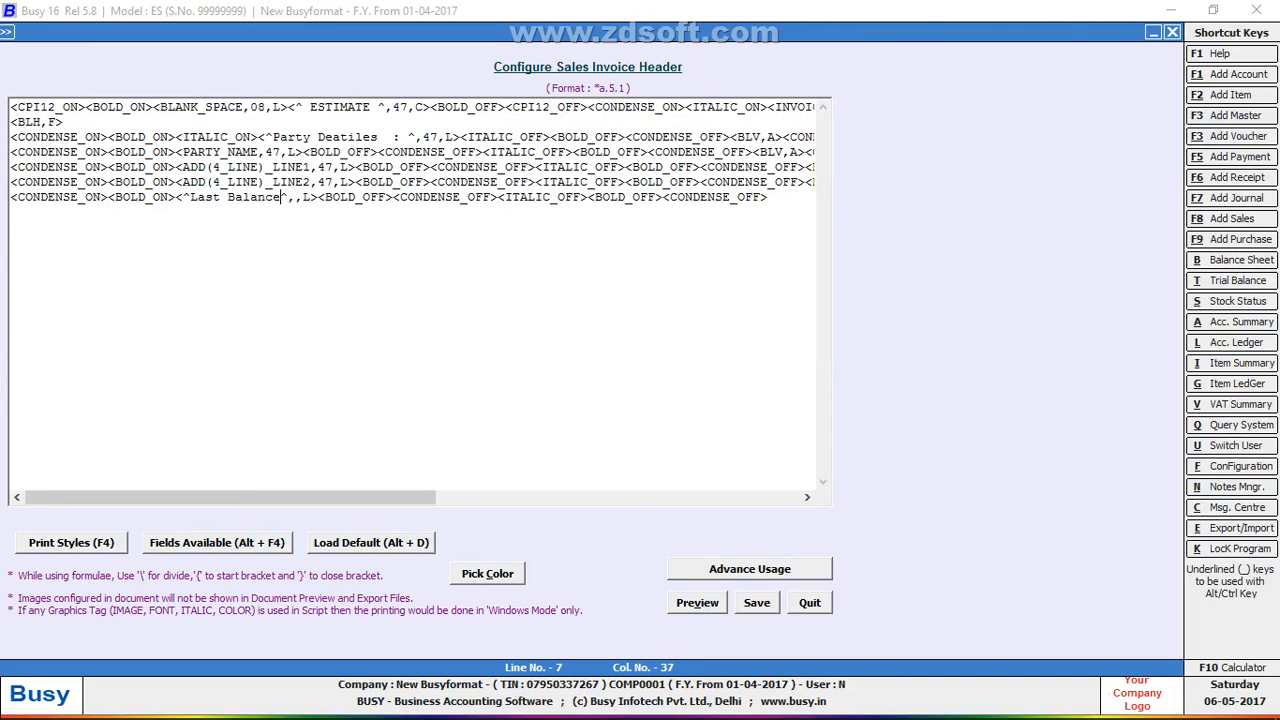
pyautogui.write(' :')
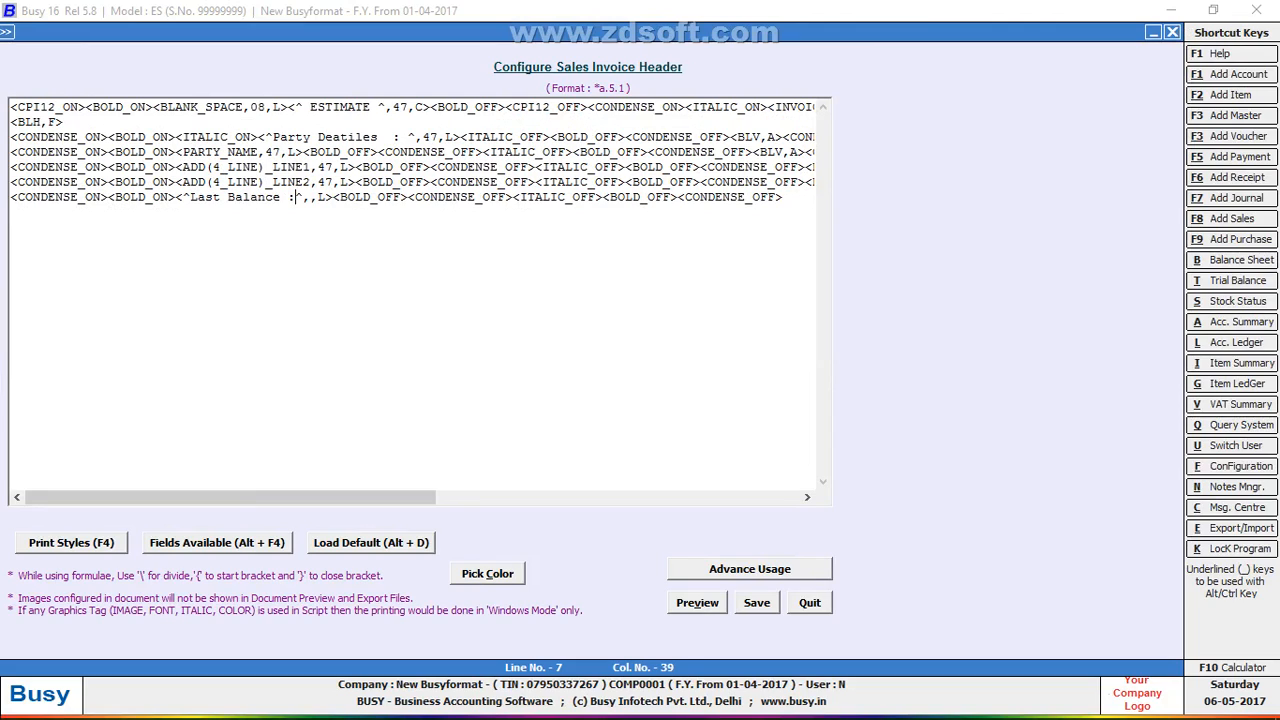
pyautogui.press('Right')
pyautogui.press('Right')
pyautogui.write('17')
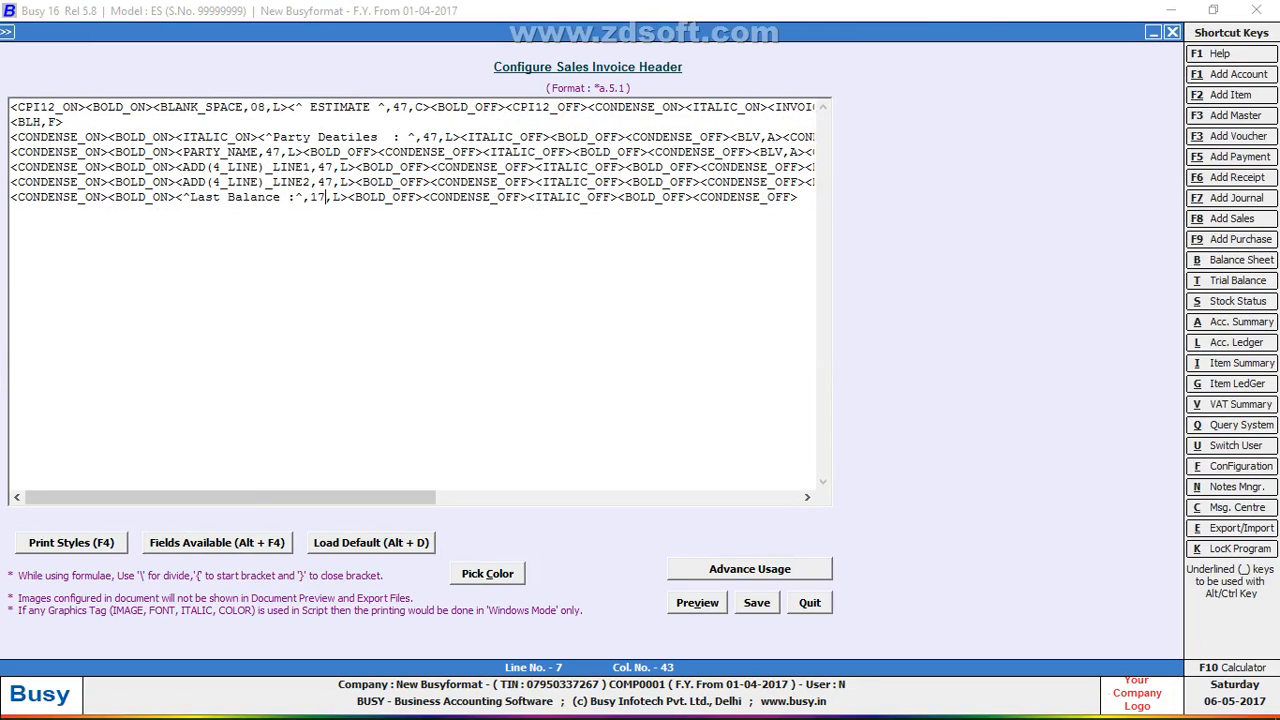
# Insert the PARTY_PREV_BALANCE field from the PARTY category right after the "Last Balance :" text on line 7.
pyautogui.press('Right')
pyautogui.press('Right')
pyautogui.press('Right')
pyautogui.hotkey('alt', 'F4')
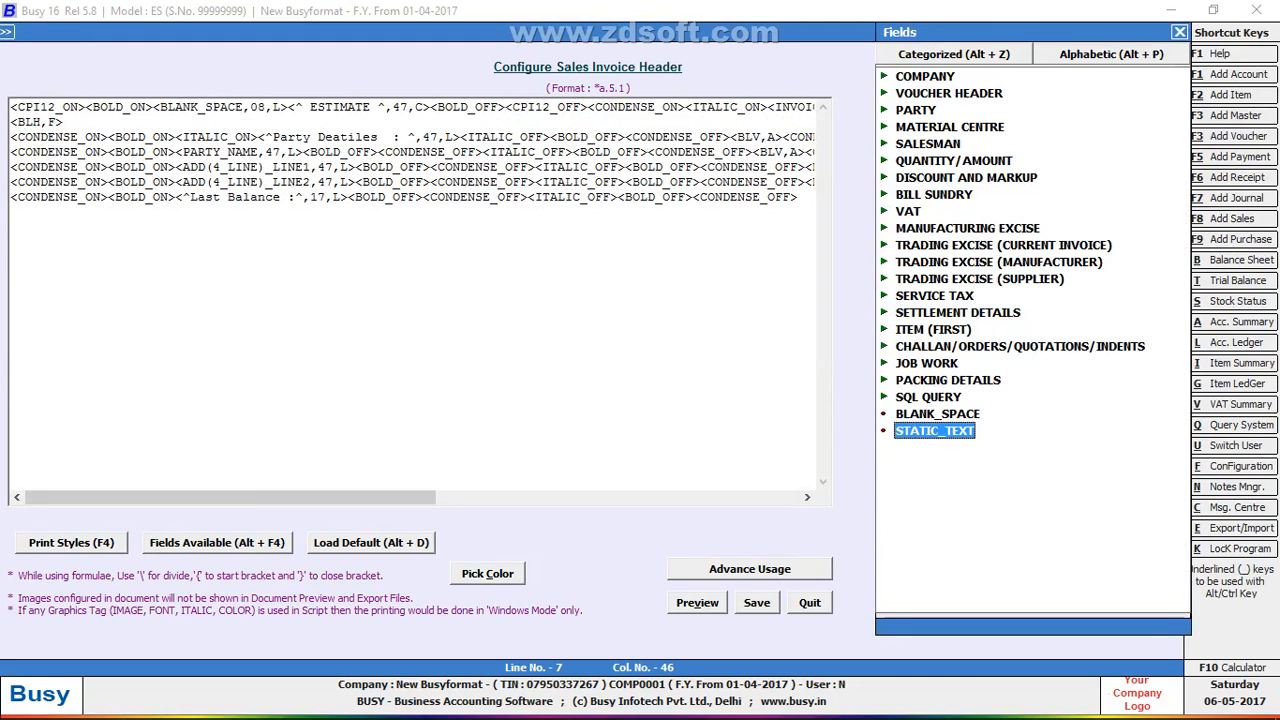
pyautogui.press('Home')
pyautogui.press('Down')
pyautogui.press('Down')
pyautogui.press('Right')
pyautogui.press('Down')
pyautogui.press('Down')
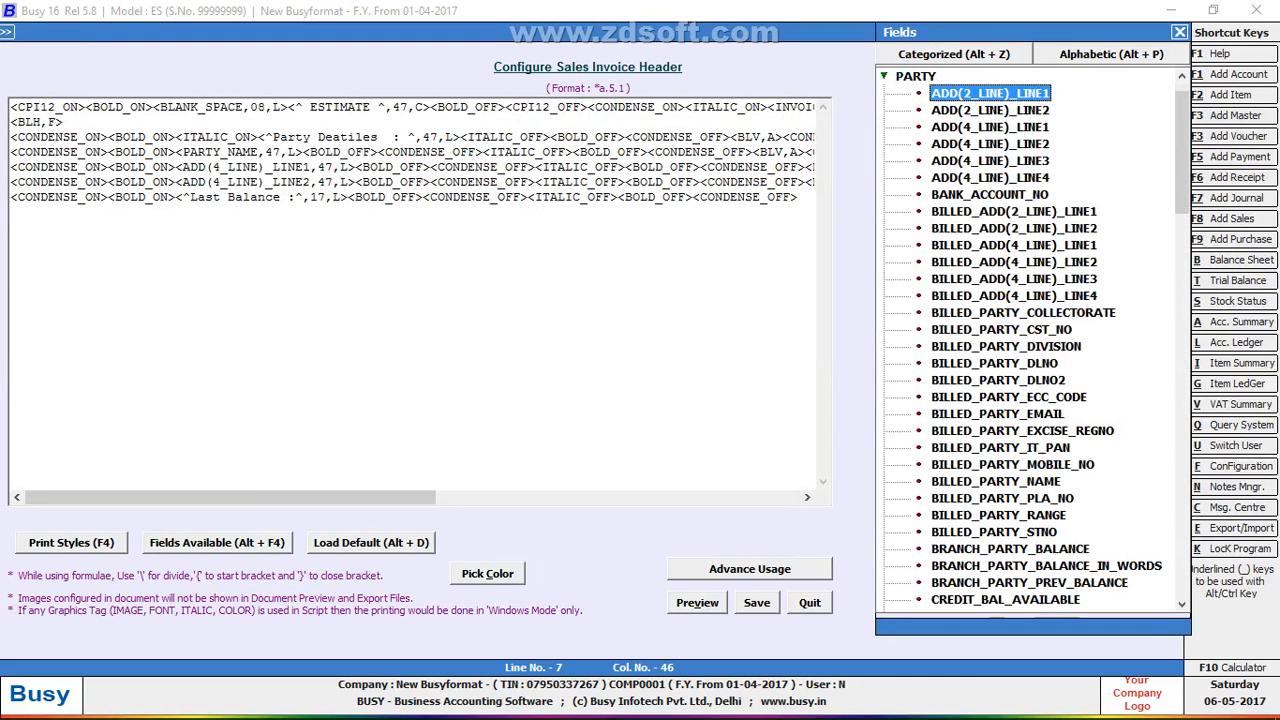
pyautogui.press('Down')
pyautogui.press('Down')
pyautogui.press('Down')
pyautogui.press('Down')
pyautogui.press('Down')
pyautogui.press('Down')
pyautogui.press('Down')
pyautogui.press('Down')
pyautogui.press('Down')
pyautogui.press('Down')
pyautogui.press('Down')
pyautogui.press('Down')
pyautogui.press('Down')
pyautogui.press('Down')
pyautogui.press('Down')
pyautogui.press('Down')
pyautogui.press('Down')
pyautogui.press('Down')
pyautogui.press('Down')
pyautogui.press('Down')
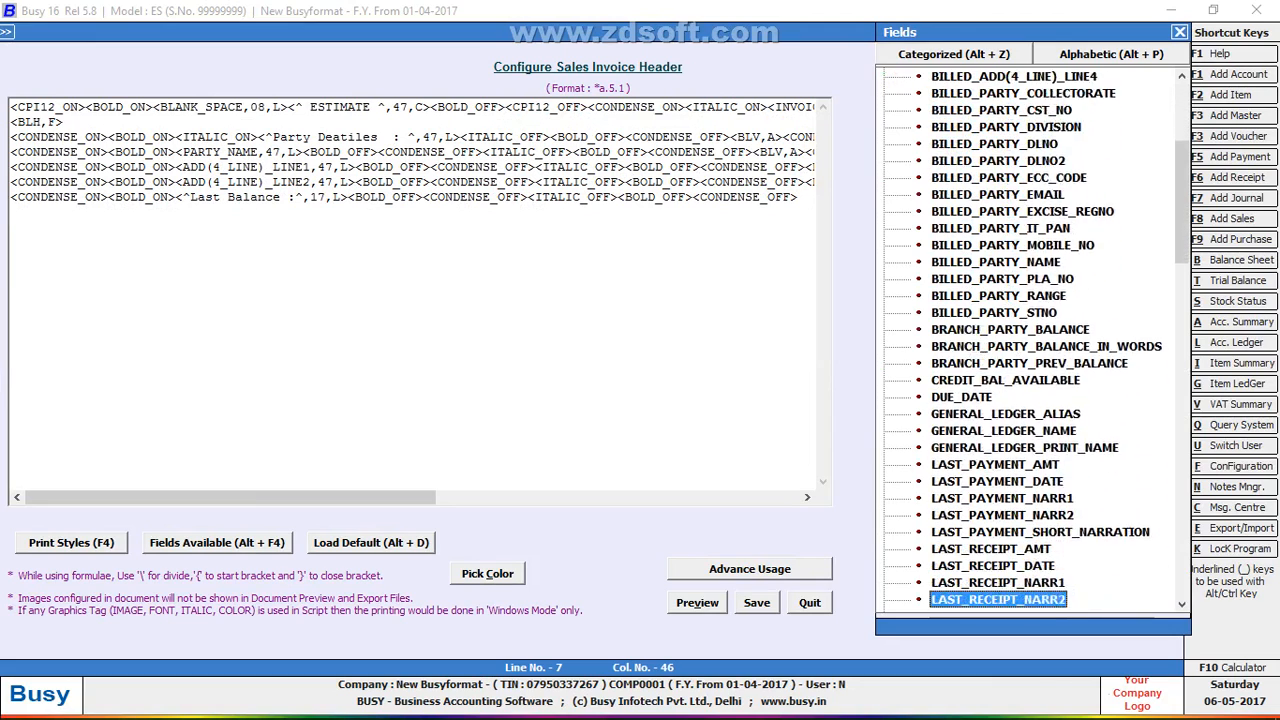
pyautogui.press('Down')
pyautogui.press('Down')
pyautogui.press('Down')
pyautogui.press('Down')
pyautogui.press('Down')
pyautogui.press('Down')
pyautogui.press('Down')
pyautogui.press('Down')
pyautogui.press('Down')
pyautogui.press('Down')
pyautogui.press('Down')
pyautogui.press('Up')
pyautogui.press('Up')
pyautogui.press('Up')
pyautogui.press('Up')
pyautogui.press('Up')
pyautogui.press('Up')
pyautogui.press('Up')
pyautogui.press('Up')
pyautogui.press('Up')
pyautogui.press('Up')
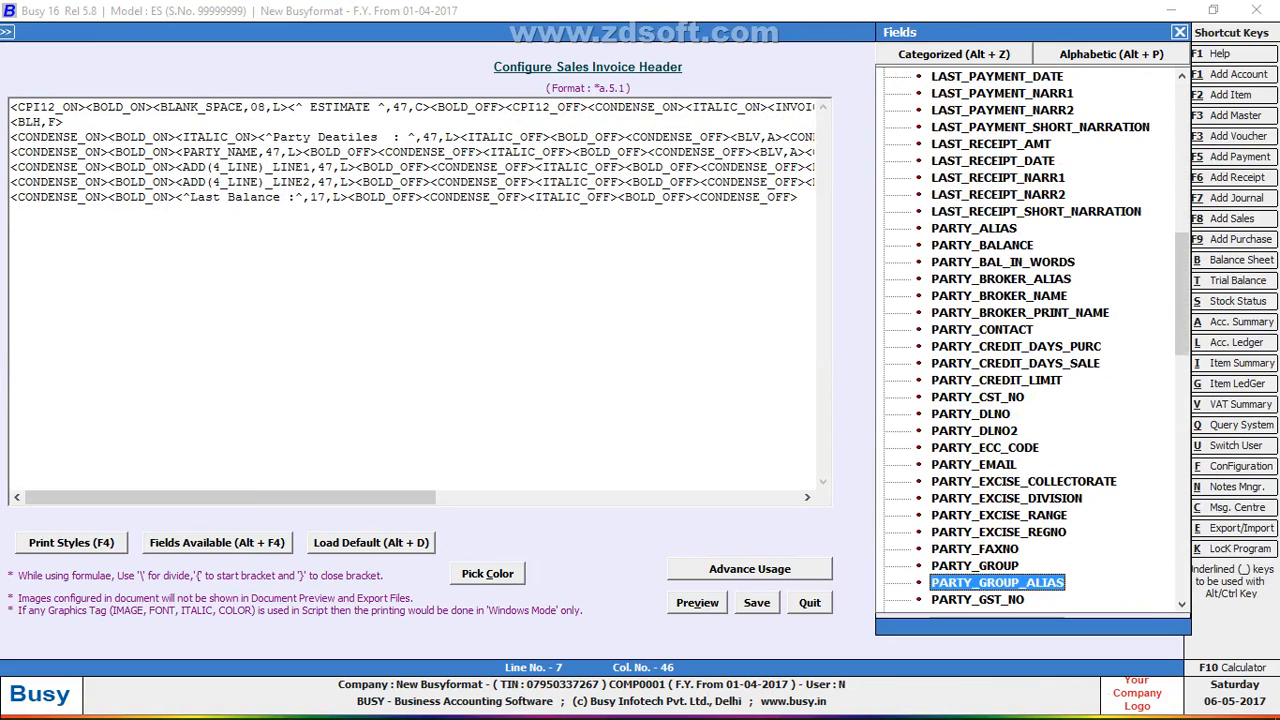
pyautogui.press('Down')
pyautogui.press('Down')
pyautogui.press('Down')
pyautogui.press('Down')
pyautogui.press('Down')
pyautogui.press('Down')
pyautogui.press('Down')
pyautogui.press('Down')
pyautogui.press('Down')
pyautogui.press('Down')
pyautogui.press('Down')
pyautogui.press('Down')
pyautogui.press('Down')
pyautogui.press('Down')
pyautogui.press('Down')
pyautogui.press('Down')
pyautogui.press('Down')
pyautogui.press('Down')
pyautogui.press('Down')
pyautogui.press('Down')
pyautogui.press('Down')
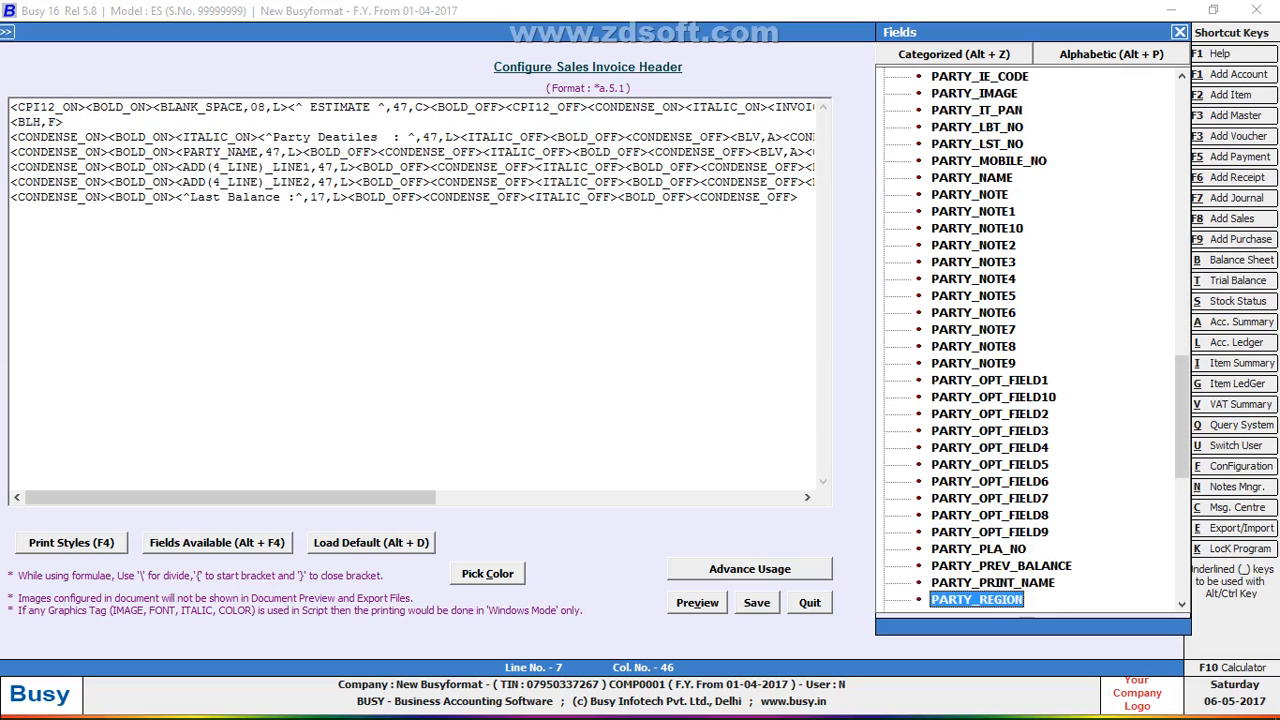
pyautogui.press('Up')
pyautogui.press('Up')
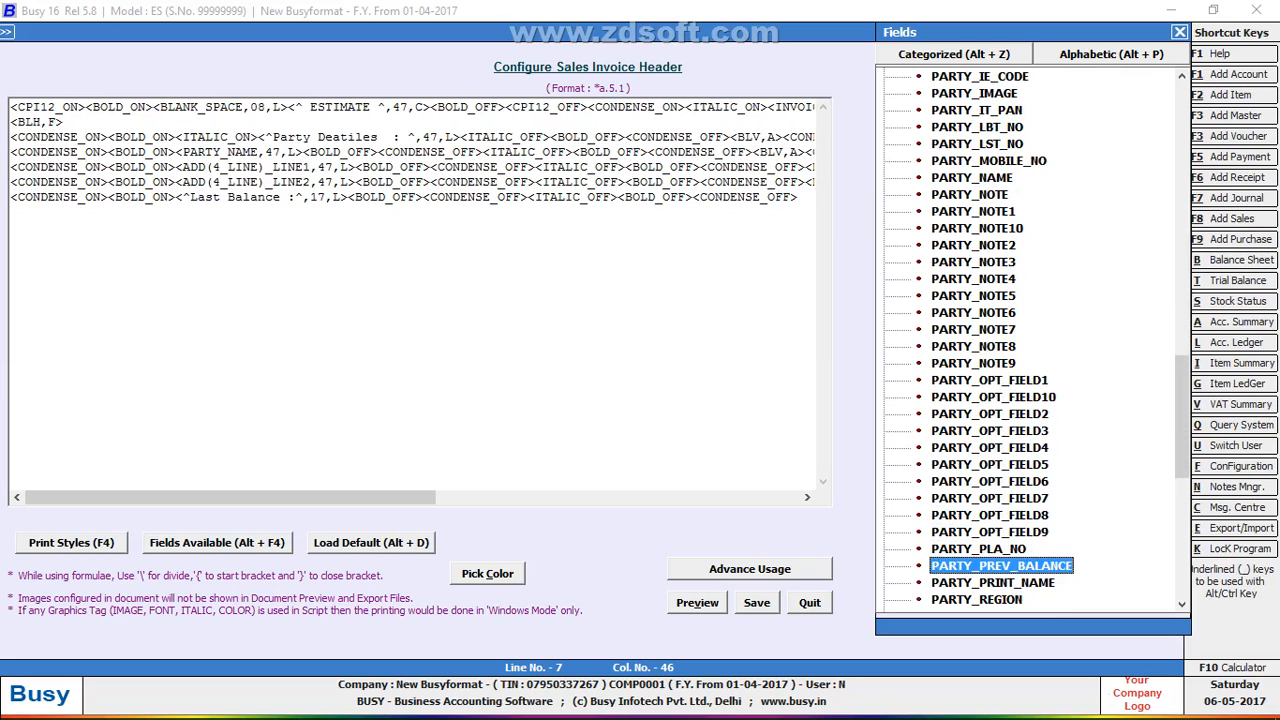
pyautogui.press('Return')
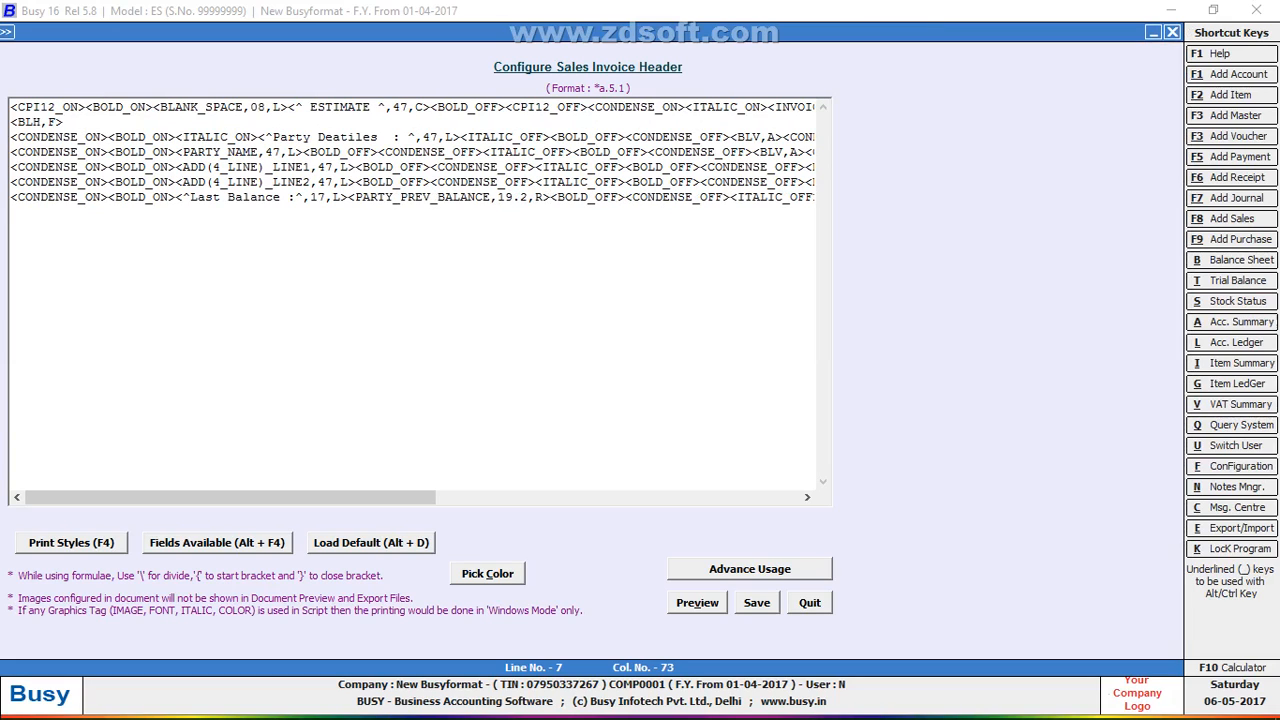
# Try a width of 30 for the PARTY_PREV_BALANCE field on line 7 and preview the header.
pyautogui.press('Left')
pyautogui.press('Left')
pyautogui.press('Left')
pyautogui.press('Left')
pyautogui.press('Left')
pyautogui.press('BackSpace')
pyautogui.press('BackSpace')
pyautogui.write('30')
pyautogui.hotkey('alt', 'v')
pyautogui.press('y')
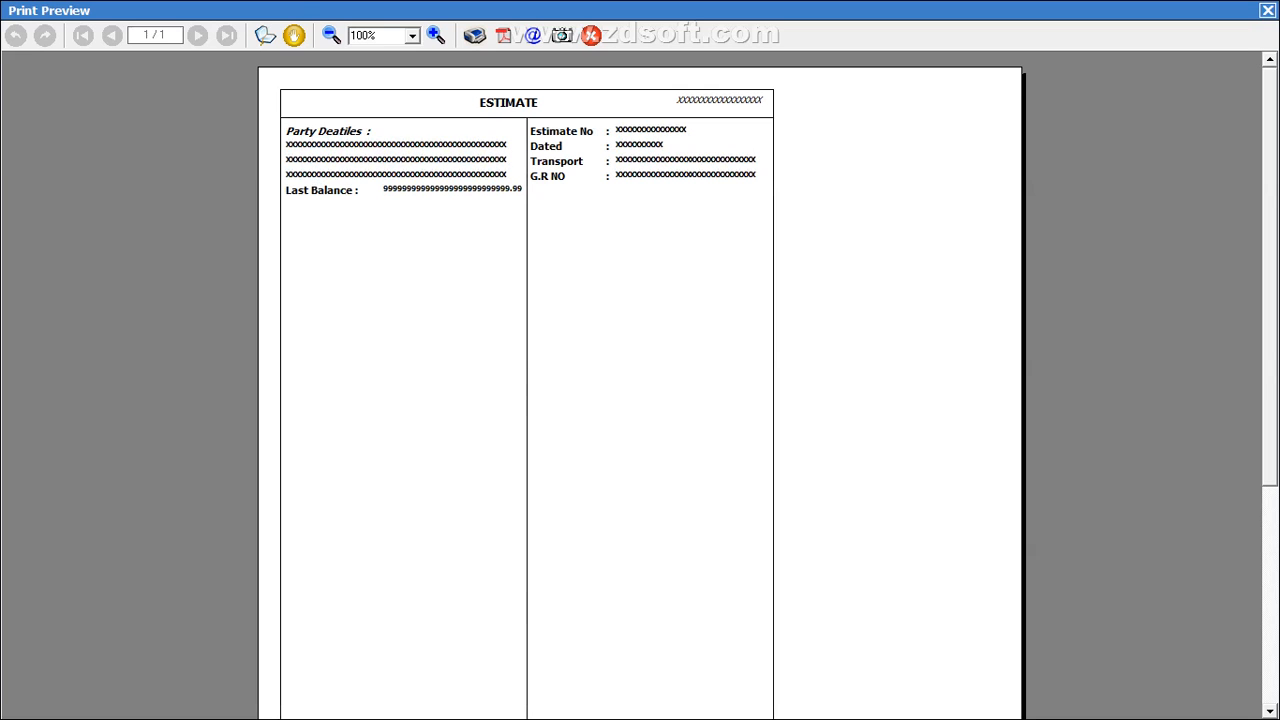
pyautogui.press('Escape')
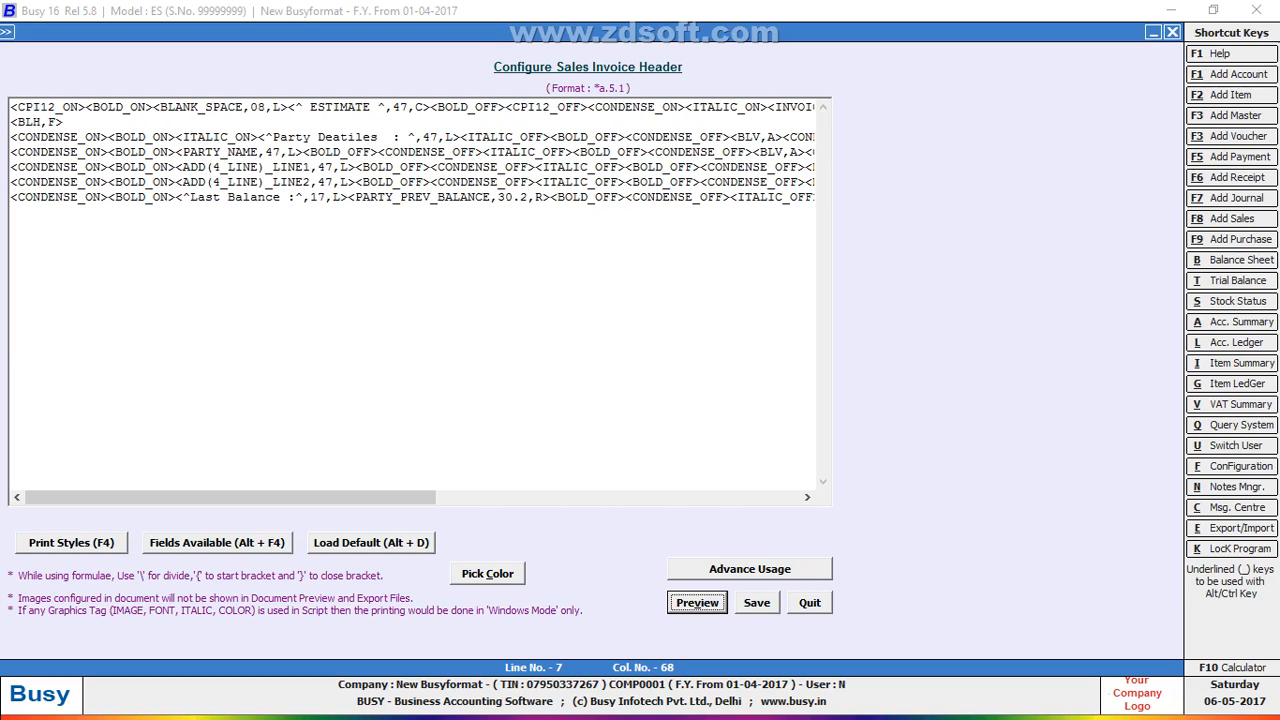
# Try a width of 10 for the PARTY_PREV_BALANCE field and preview the header.
pyautogui.hotkey('shift', 'Tab')
pyautogui.press('BackSpace')
pyautogui.press('BackSpace')
pyautogui.write('1')
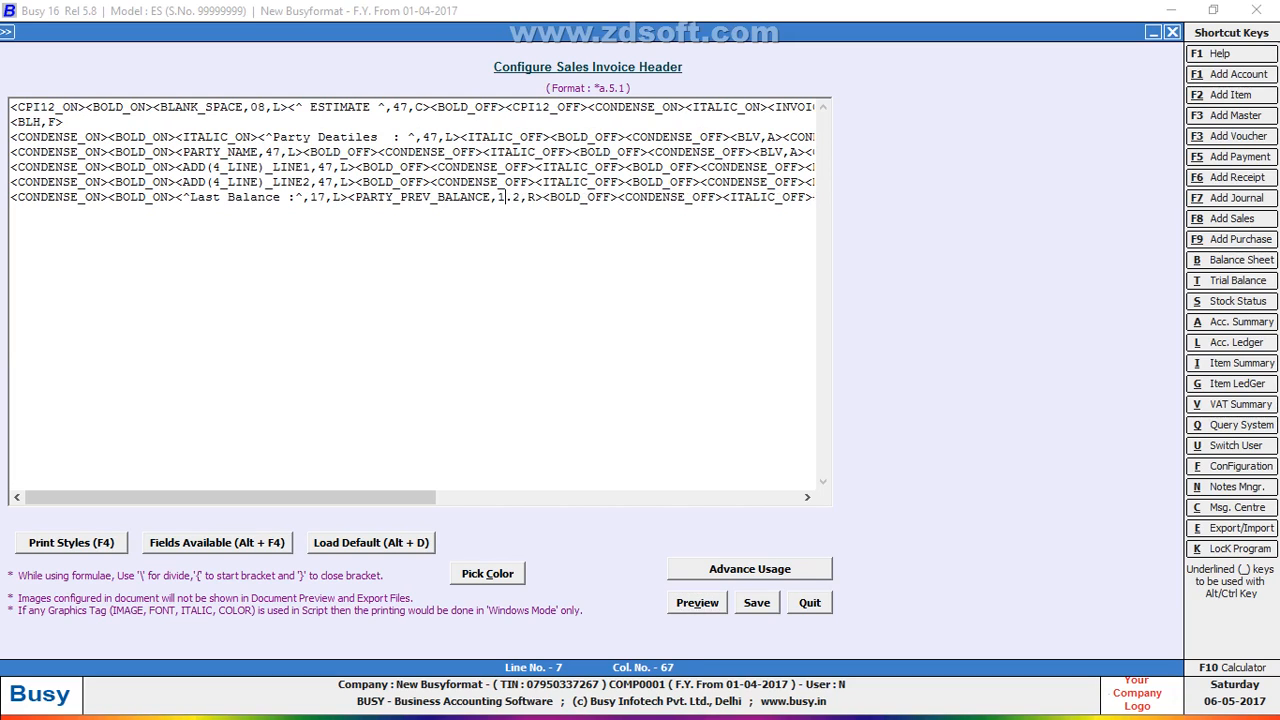
pyautogui.write('0')
pyautogui.press('Tab')
pyautogui.press('n')
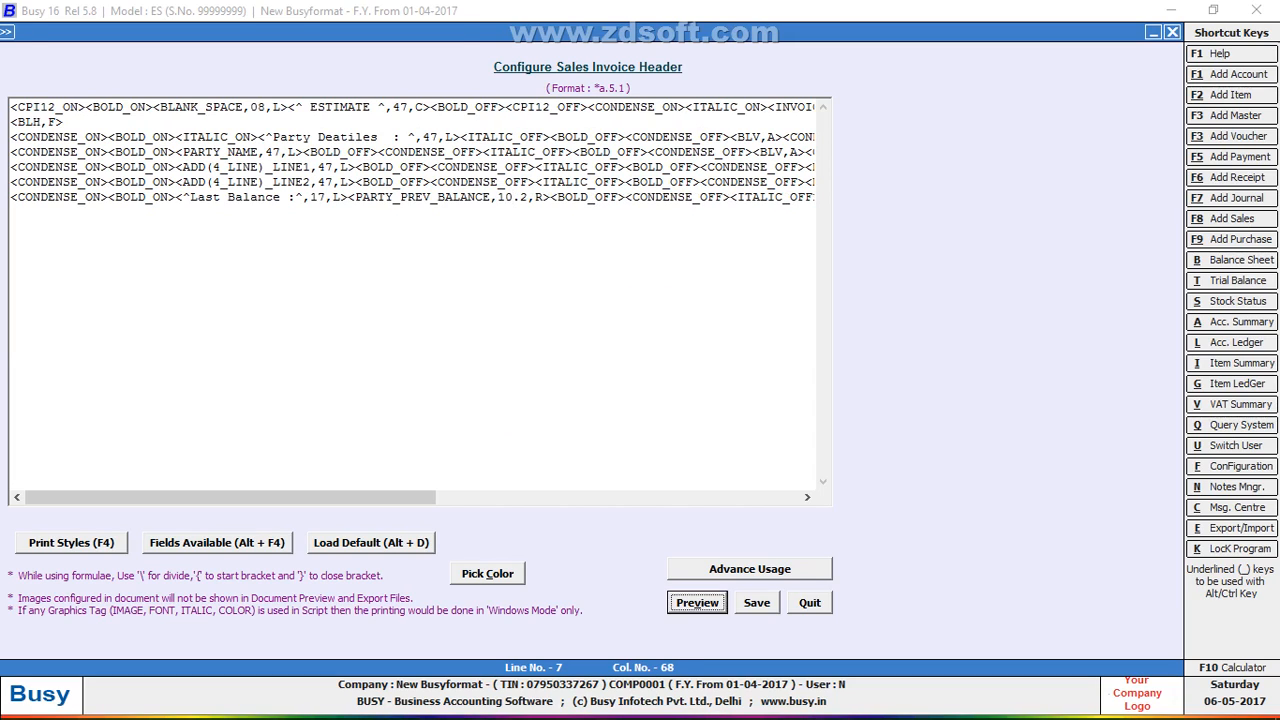
pyautogui.press('Return')
pyautogui.press('Escape')
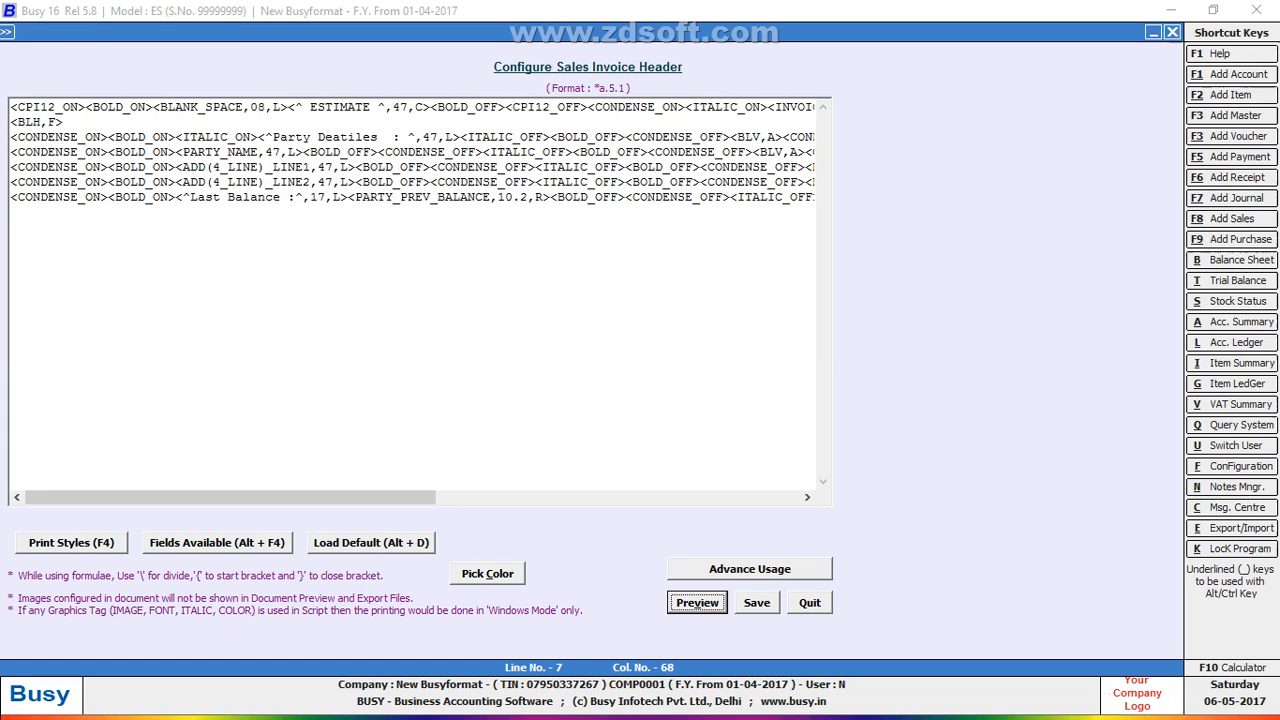
# Try a width of 15 for the PARTY_PREV_BALANCE field and preview the header.
pyautogui.hotkey('shift', 'Tab')
pyautogui.press('BackSpace')
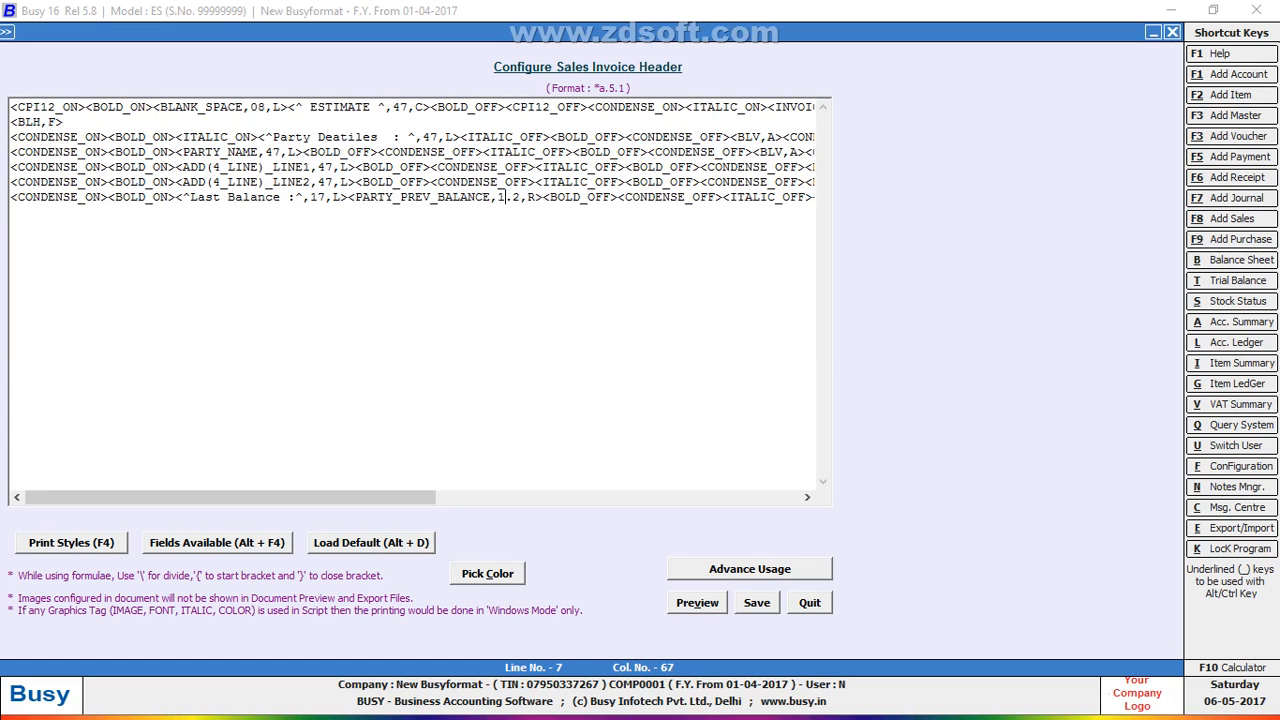
pyautogui.write('5')
pyautogui.hotkey('alt', 'v')
pyautogui.press('Return')
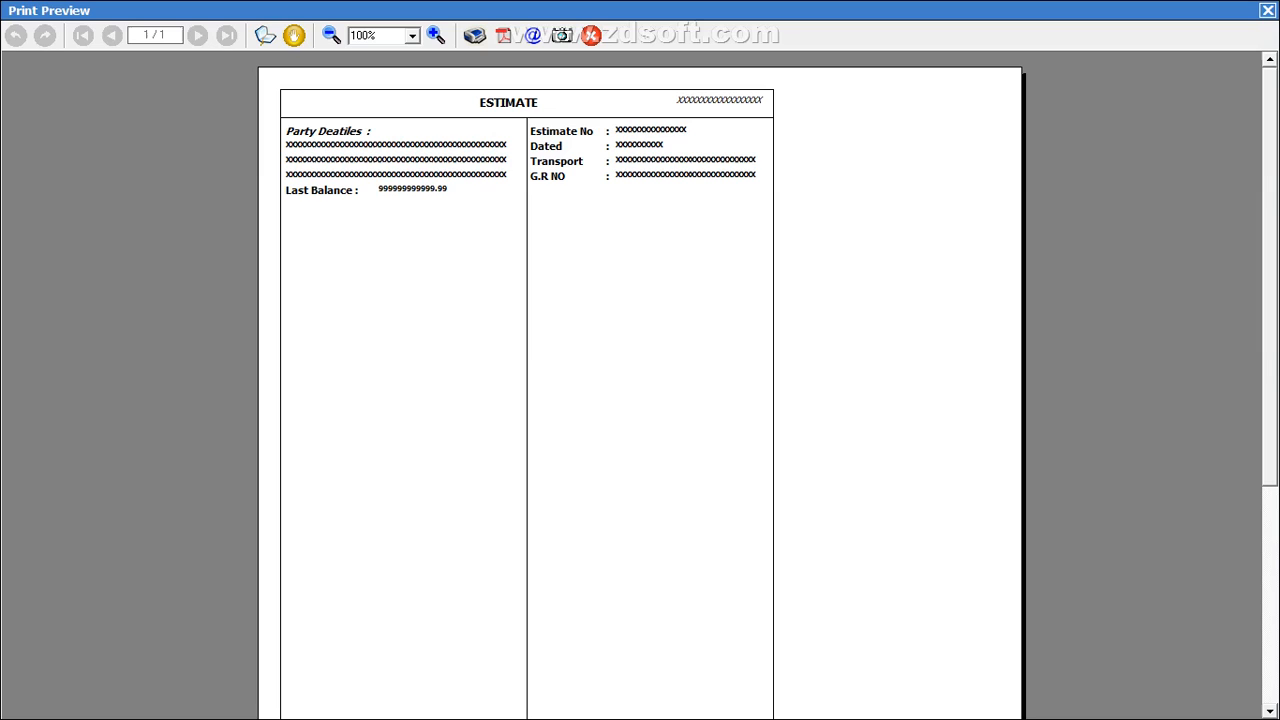
pyautogui.press('Escape')
pyautogui.hotkey('shift', 'Tab')
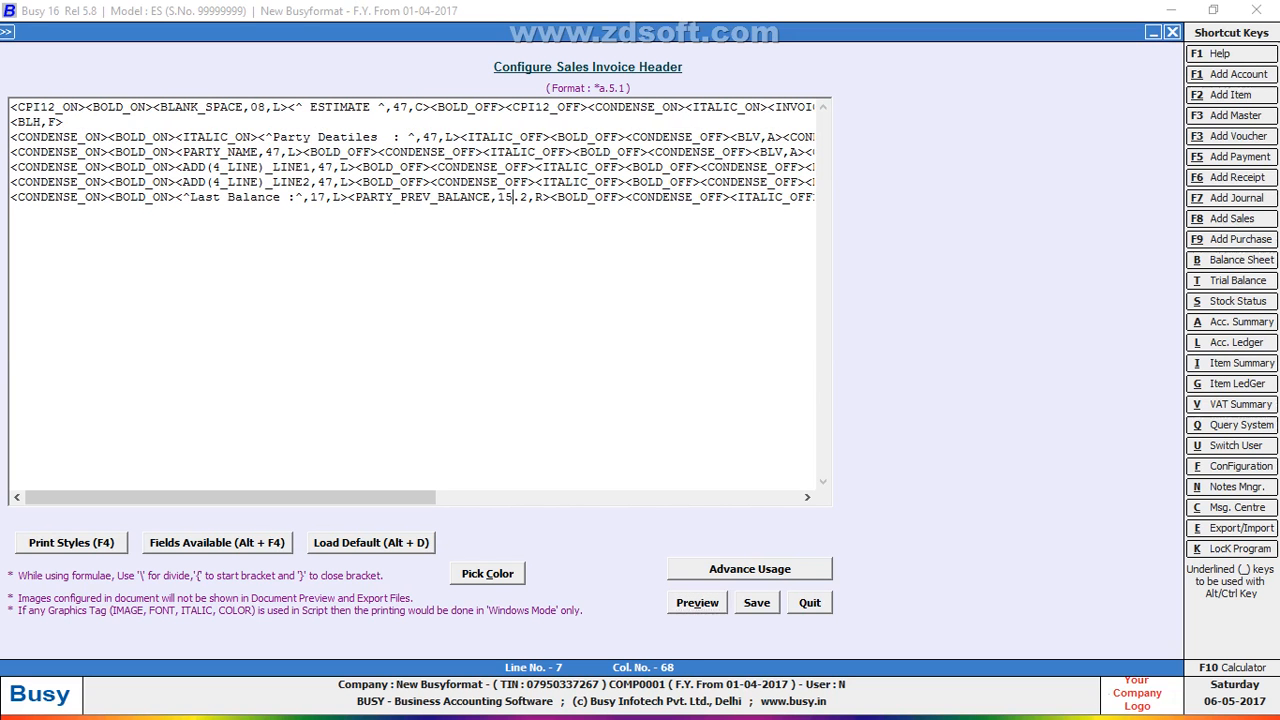
# Set the width of the PARTY_PREV_BALANCE field on line 7 to 19 and preview the header.
pyautogui.press('BackSpace')
pyautogui.write('9')
pyautogui.hotkey('alt', 'v')
pyautogui.press('Return')
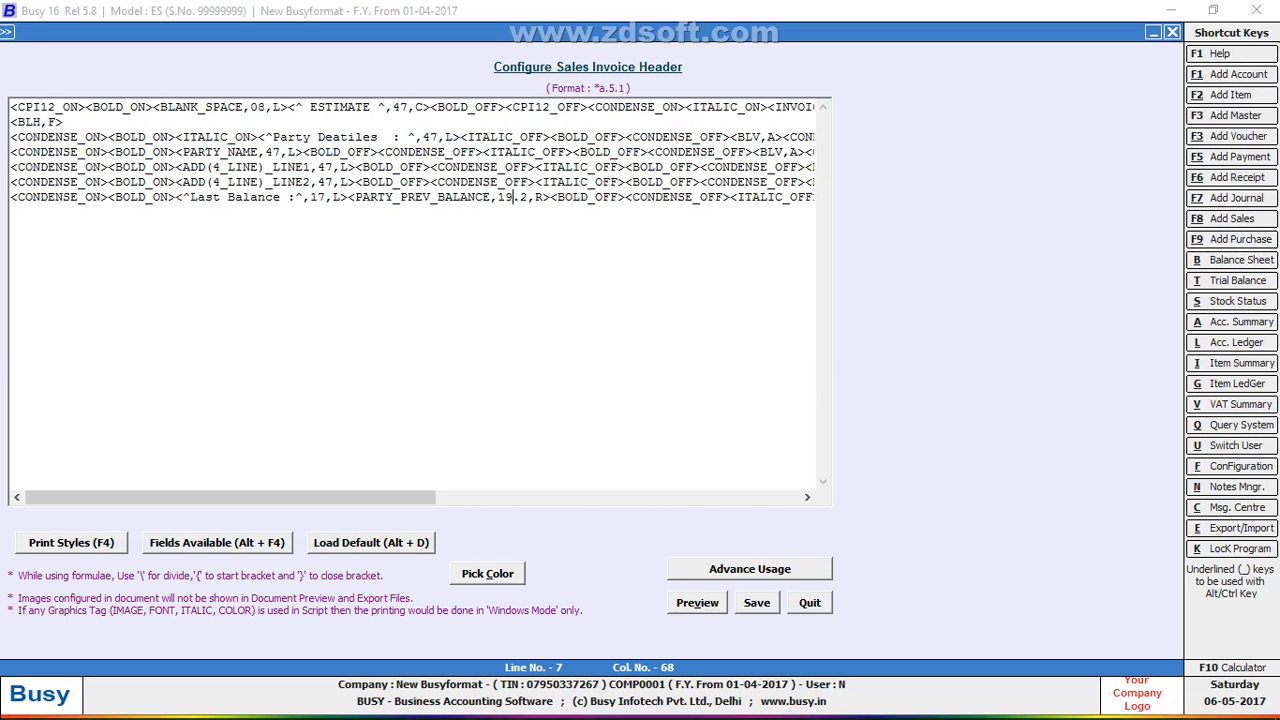
pyautogui.press('Return')
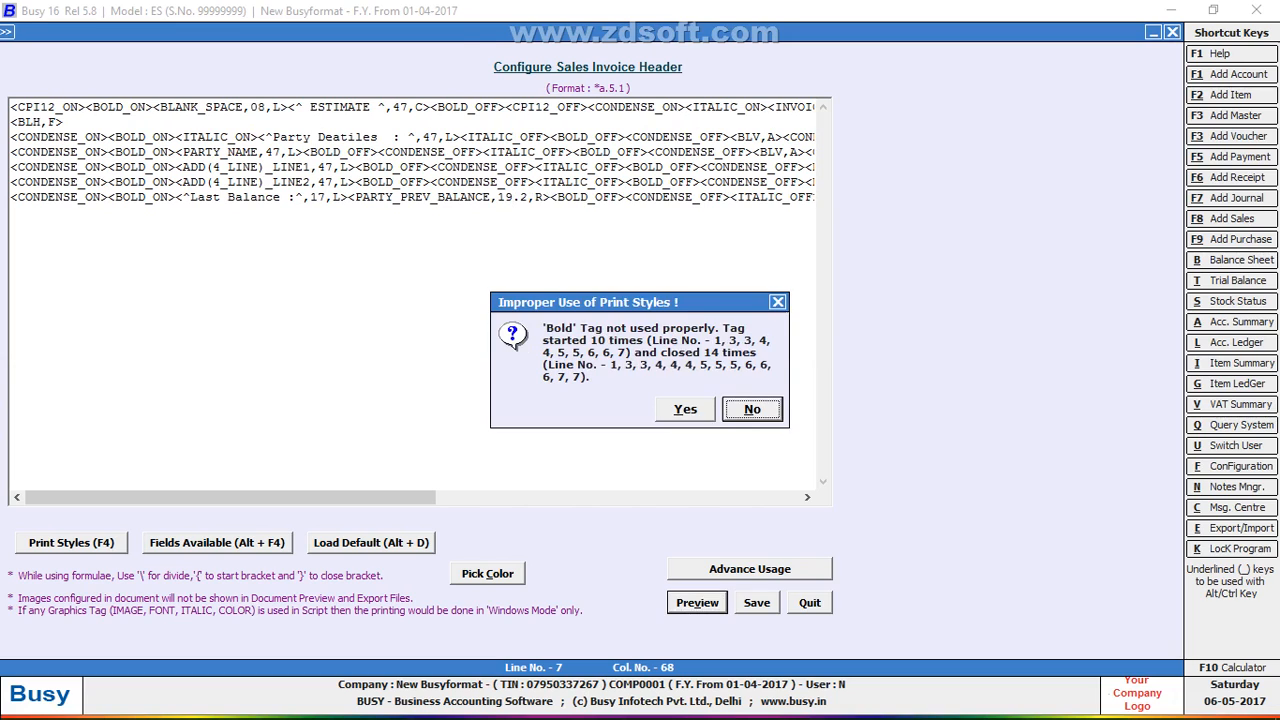
pyautogui.press('y')
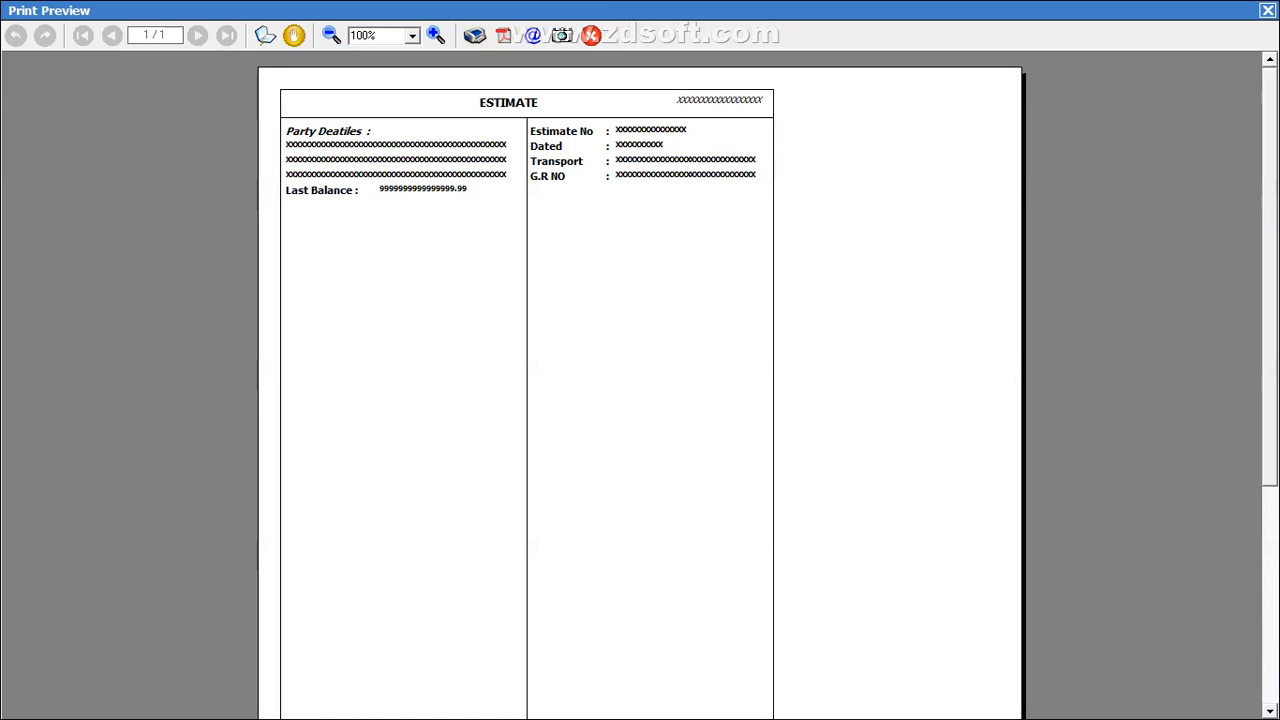
pyautogui.press('Escape')
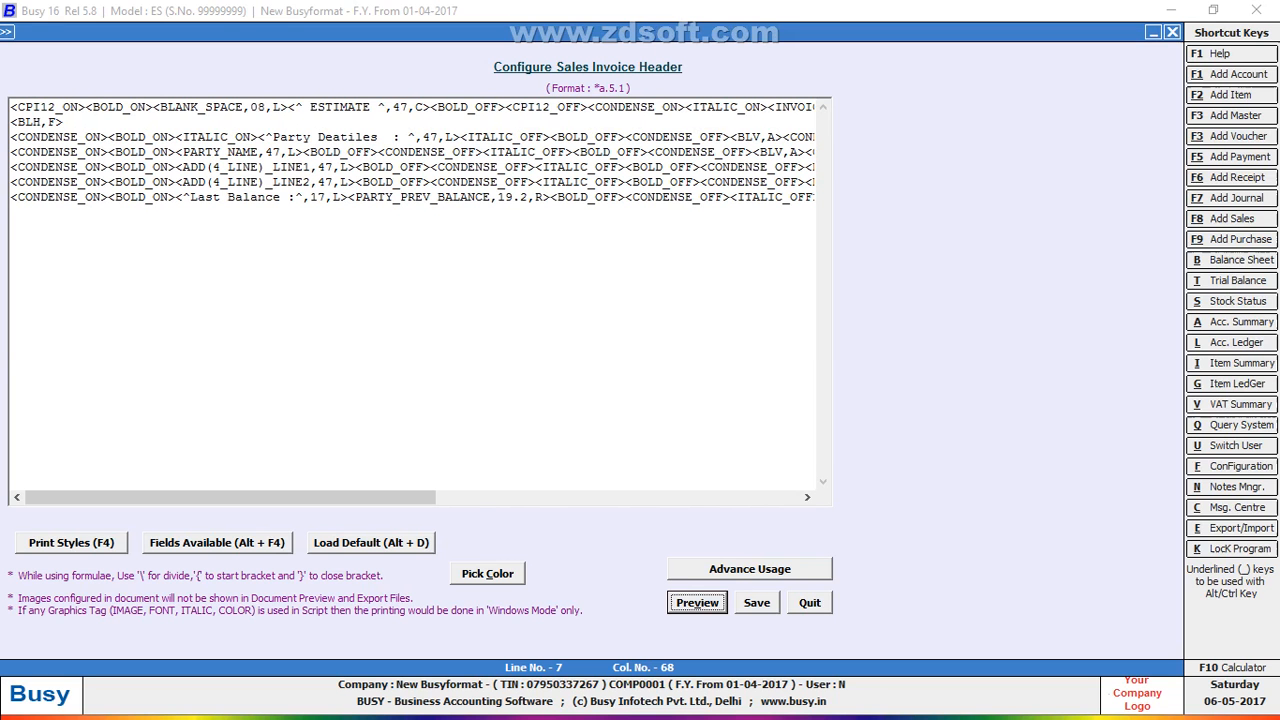
# Compare line 7 and the layout below it with the item table heading row in the reference ESTIMATE print preview.
pyautogui.click(12, 212)
pyautogui.click(521, 197)
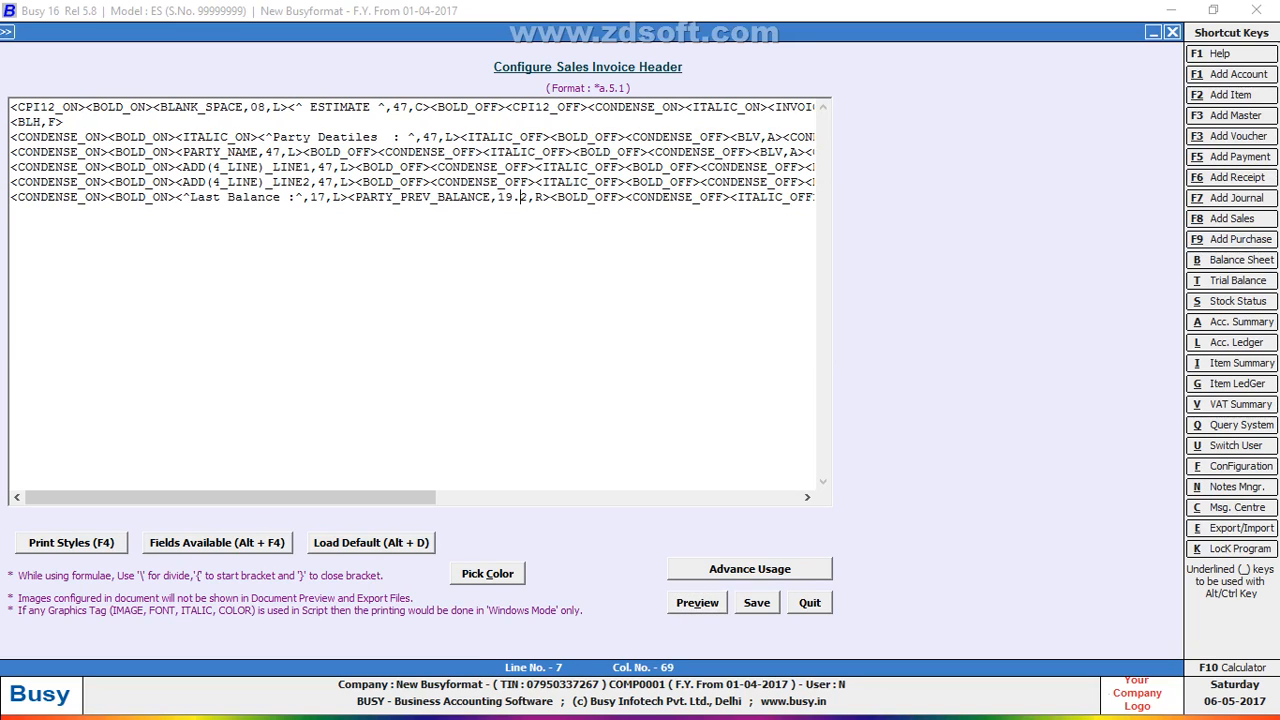
pyautogui.press('End')
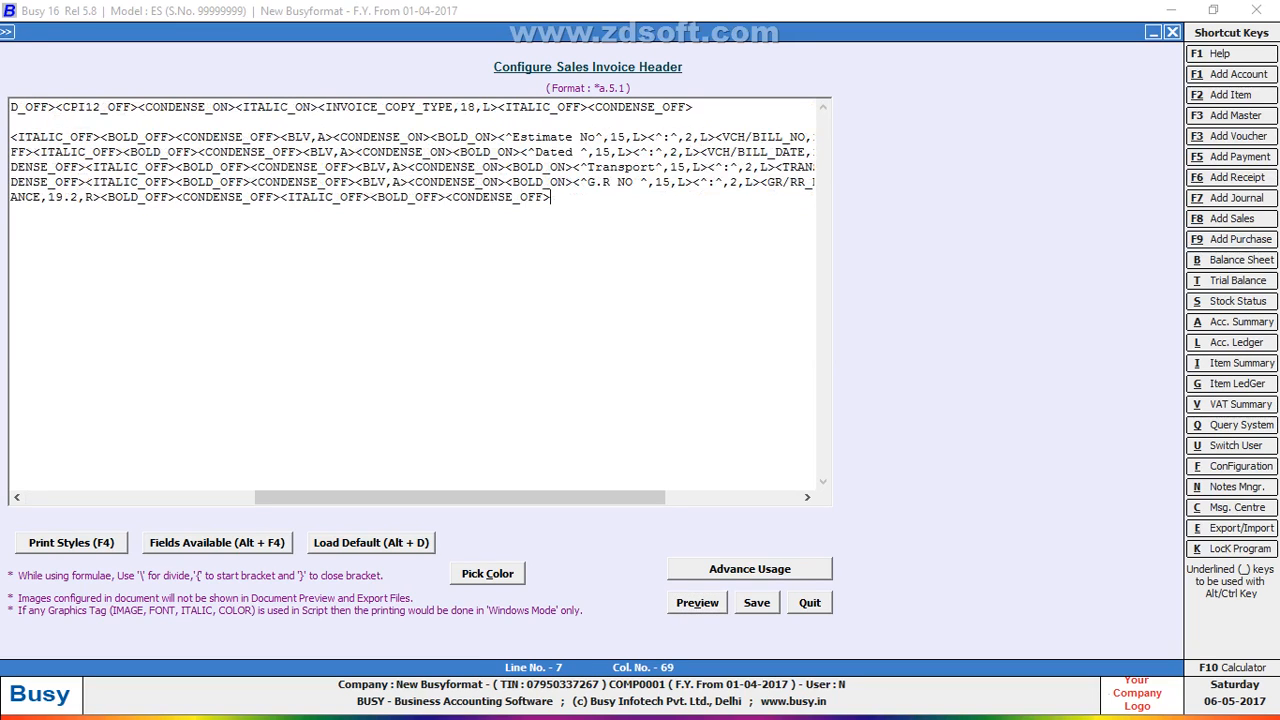
pyautogui.press('Down')
pyautogui.hotkey('alt', 'v')
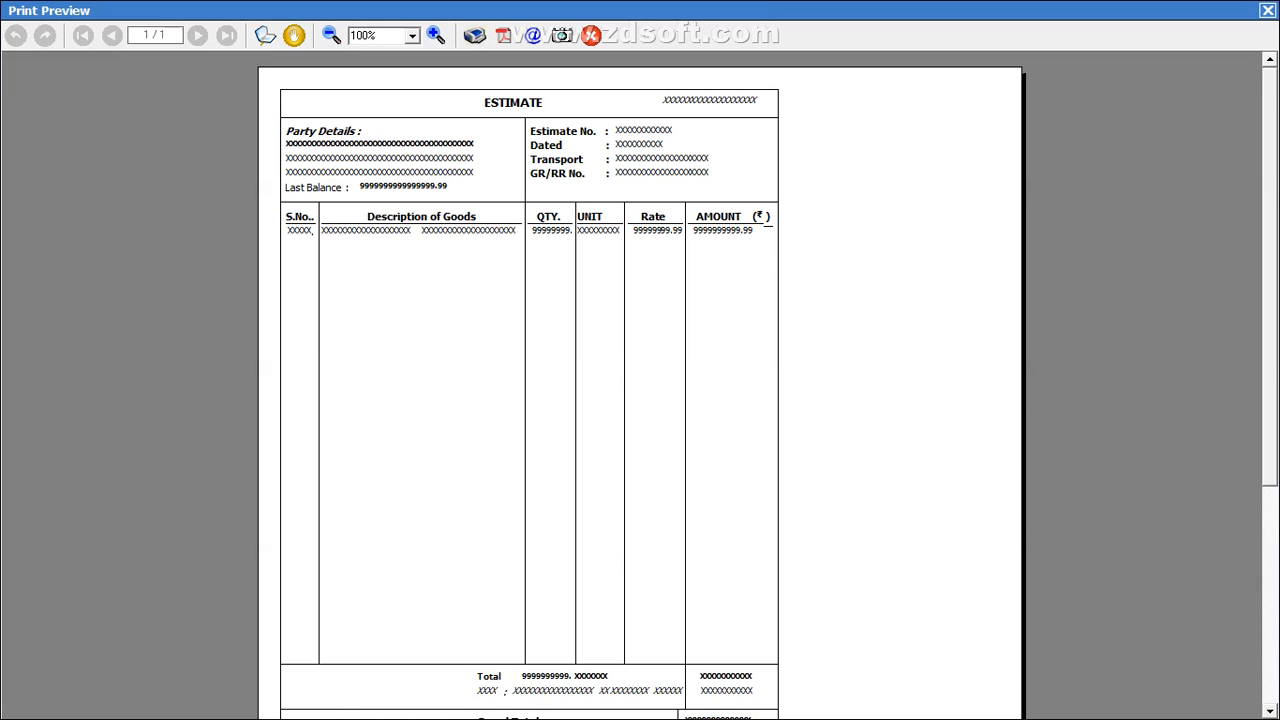
pyautogui.hotkey('alt', 'Tab')
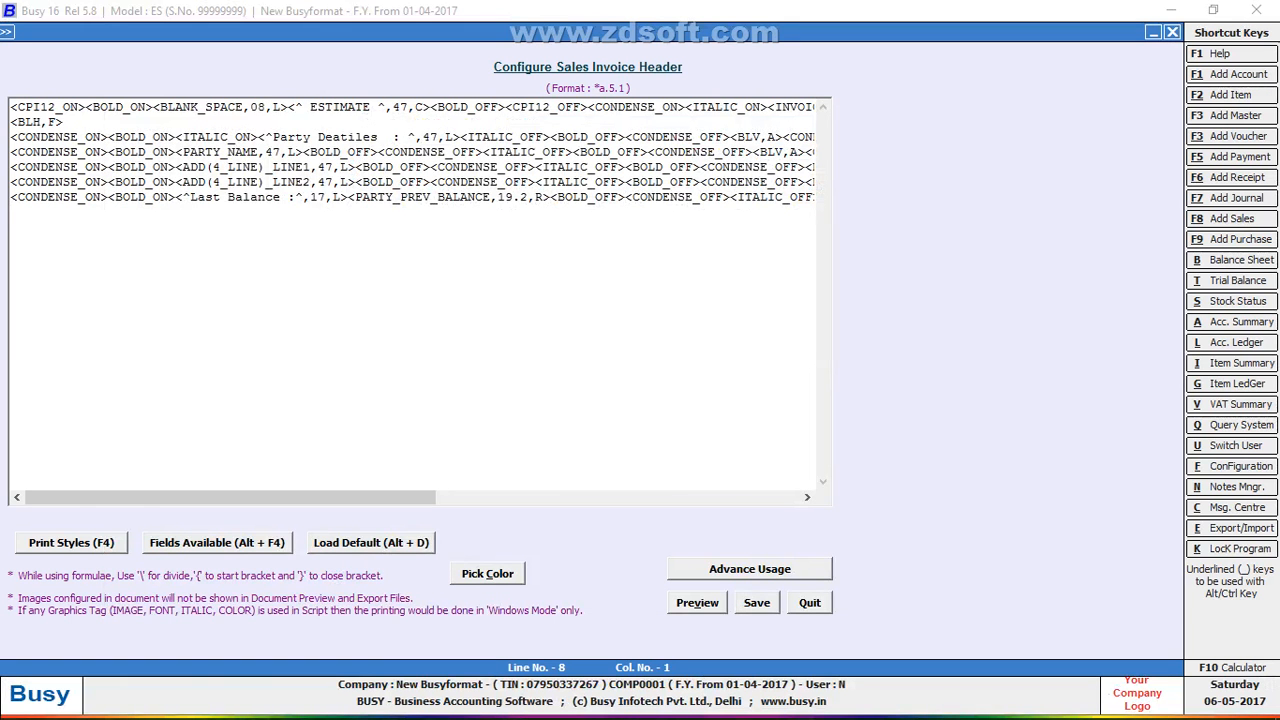
# Start line 8 below the last balance row with the CONDENSE_ON and BOLD_ON print styles.
pyautogui.click(640, 197)
pyautogui.press('End')
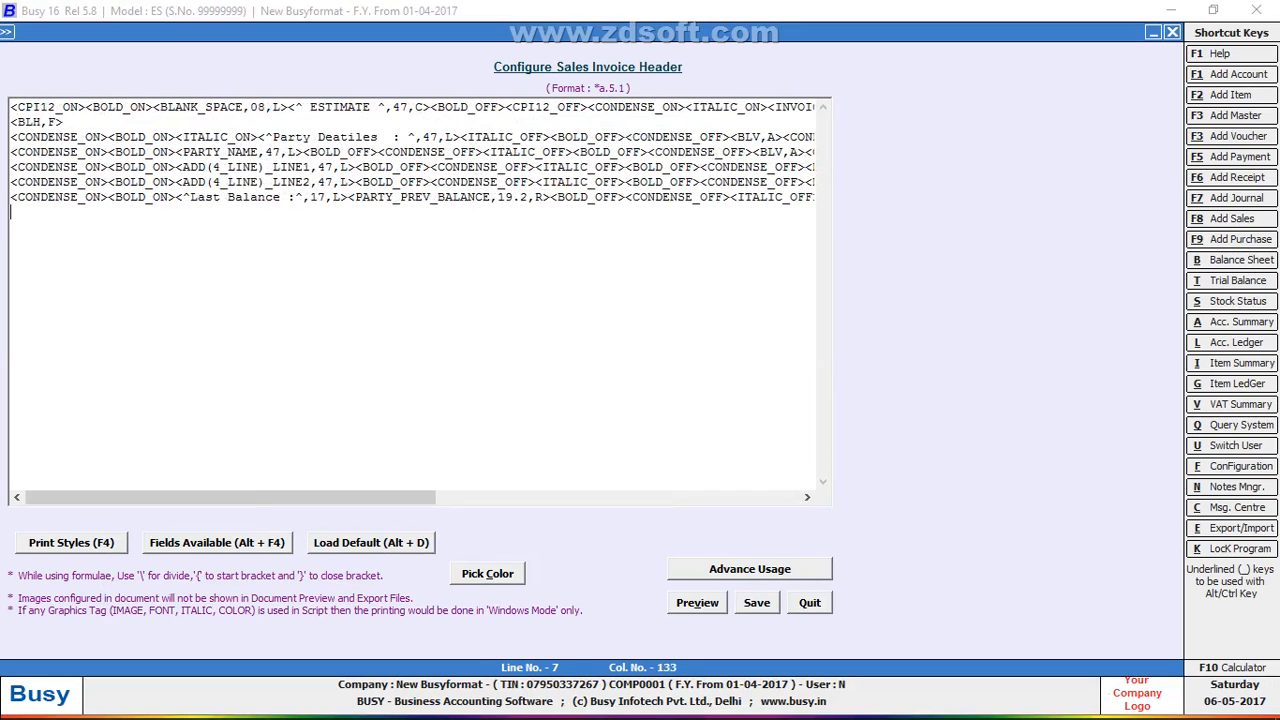
pyautogui.press('Down')
pyautogui.press('F4')
pyautogui.press('c')
pyautogui.press('Up')
pyautogui.press('i')
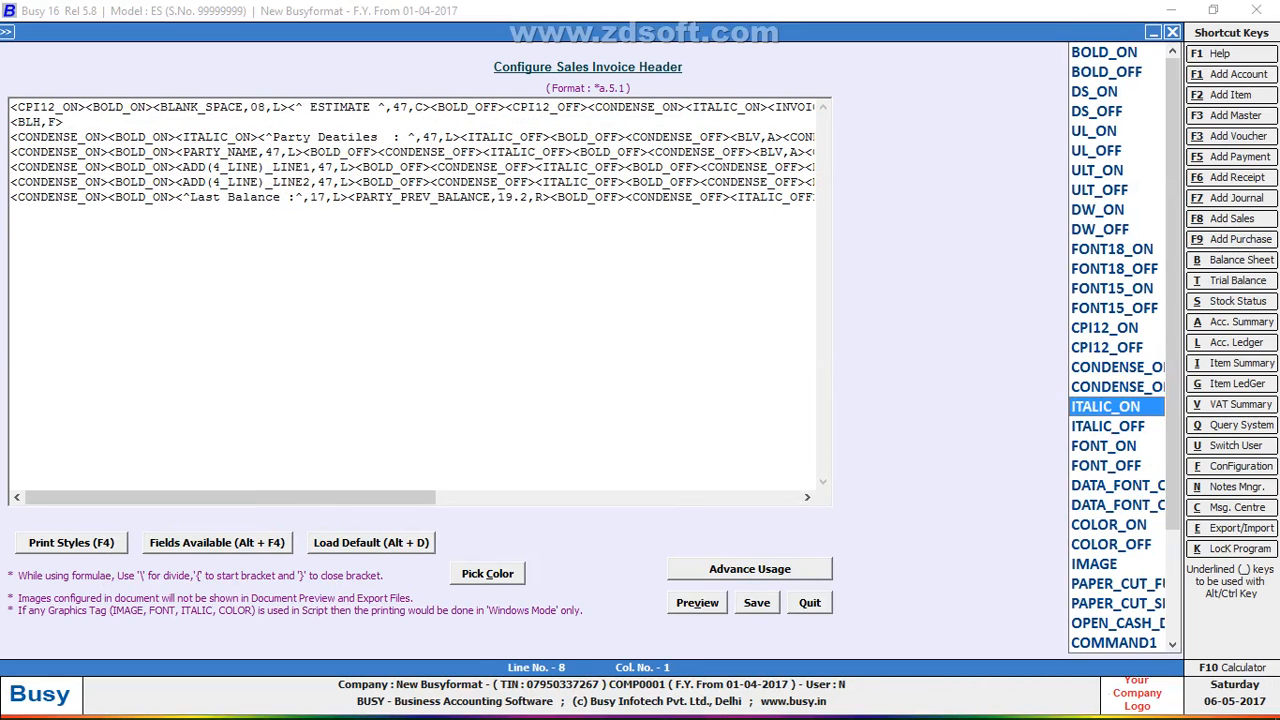
pyautogui.press('Up')
pyautogui.press('Up')
pyautogui.press('Return')
pyautogui.press('F4')
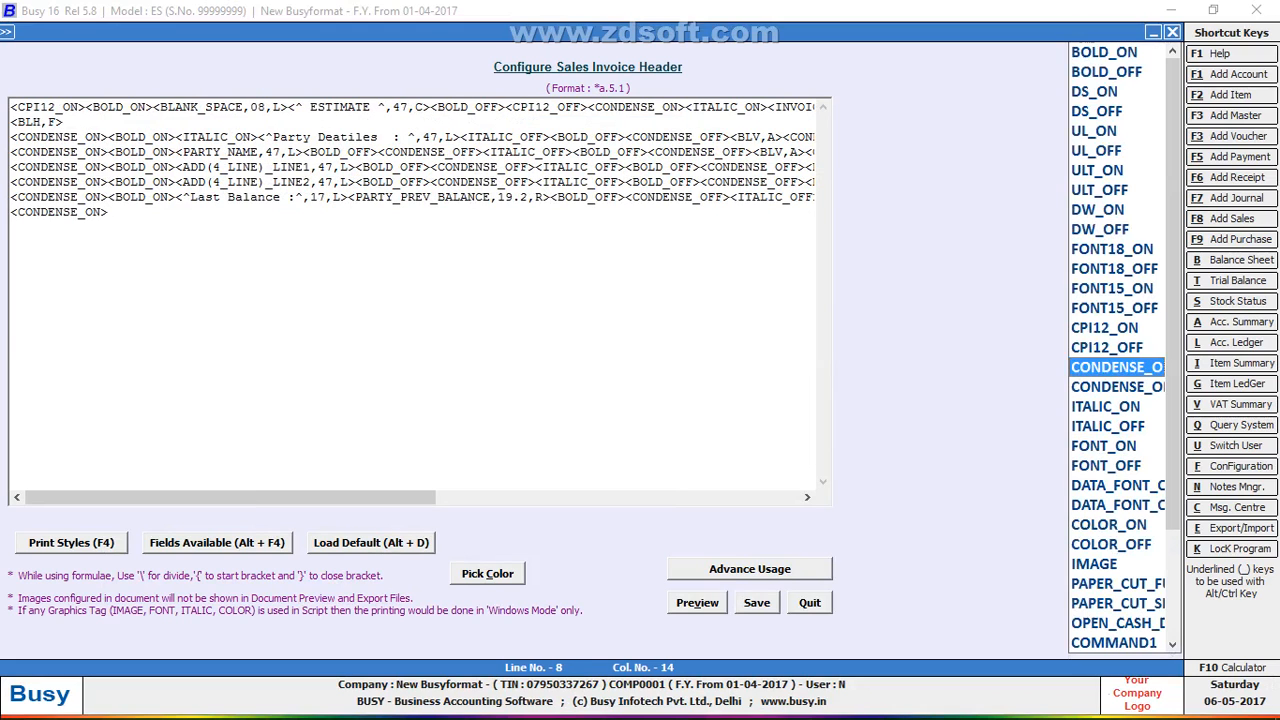
pyautogui.press('b')
pyautogui.press('Return')
# Check the first column heading in the reference preview and add the static text <^S.NO^,5,L> to line 8.
pyautogui.hotkey('alt', 'Tab')
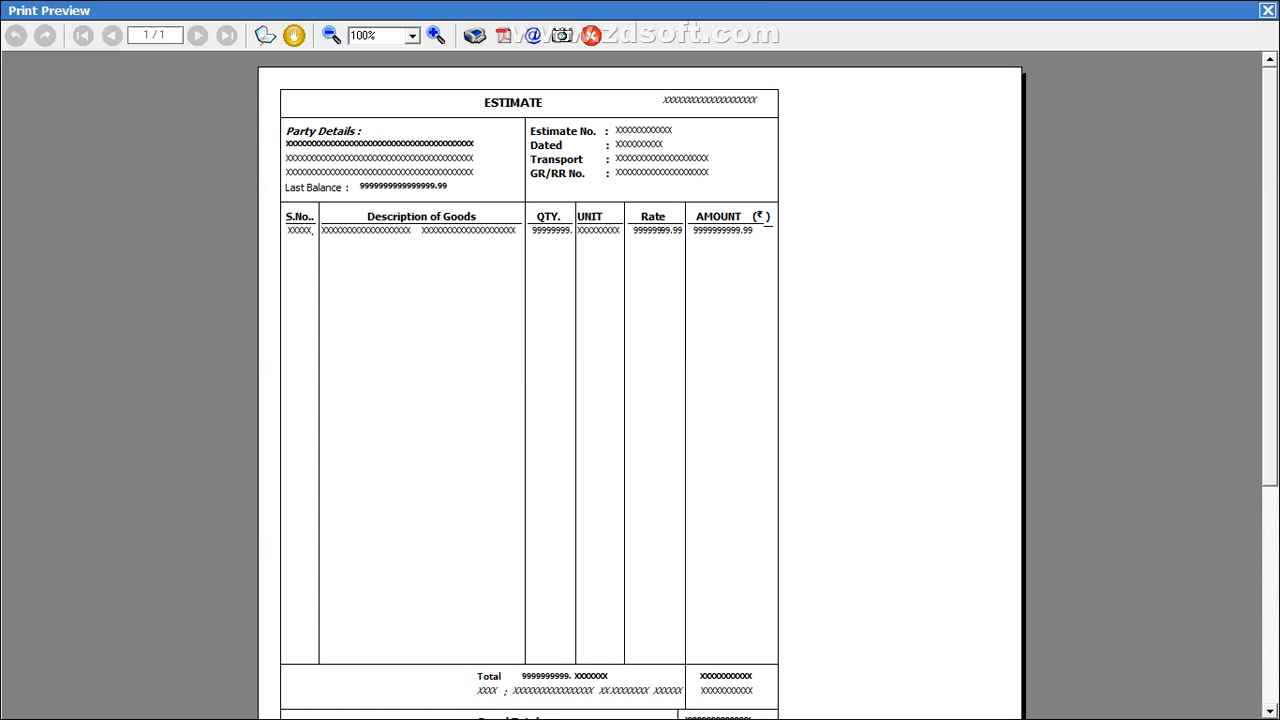
pyautogui.hotkey('alt', 'Tab')
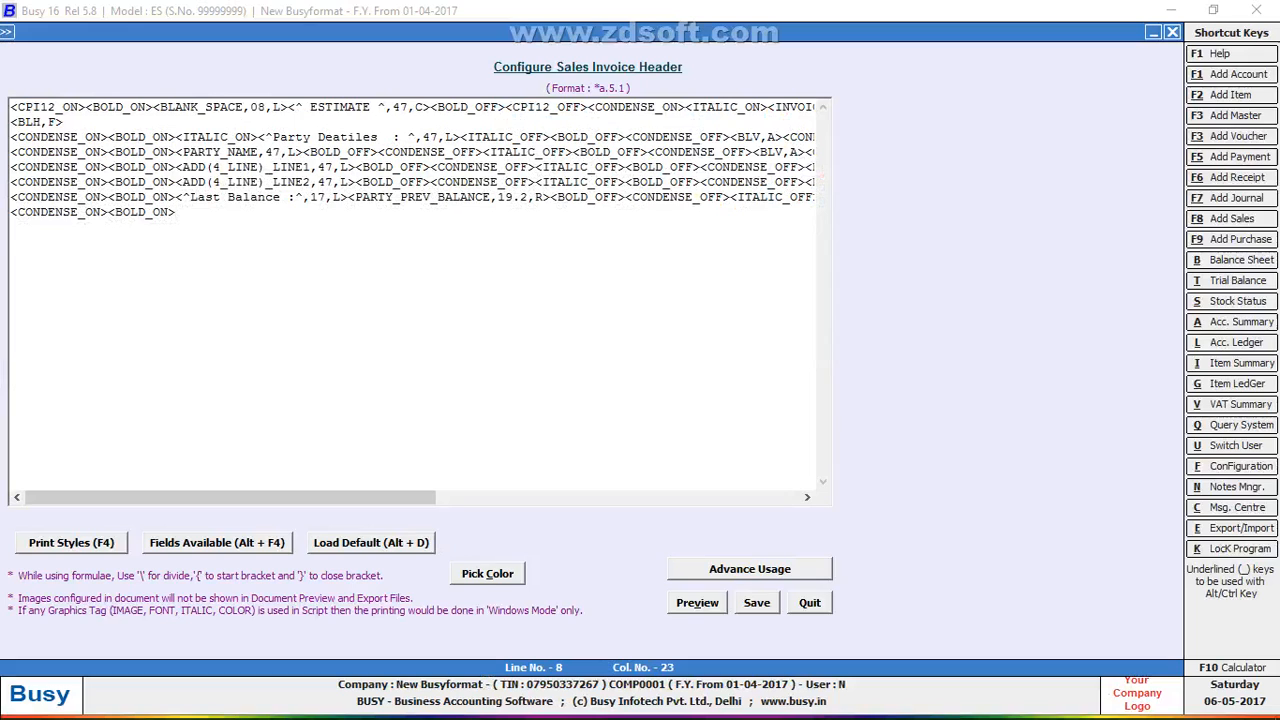
pyautogui.write('<^s.n')
pyautogui.press('BackSpace')
pyautogui.press('BackSpace')
pyautogui.press('BackSpace')
pyautogui.write('SN')
pyautogui.press('BackSpace')
pyautogui.write('.NO^,5,L>')
# Add the vertical line tag <BLV,A> after the S.NO heading on line 8 and preview the header.
pyautogui.hotkey('alt', 'Tab')
pyautogui.hotkey('alt', 'Tab')
pyautogui.write('<BLV,A>')
pyautogui.hotkey('alt', 'v')
pyautogui.press('Left')
pyautogui.press('Return')
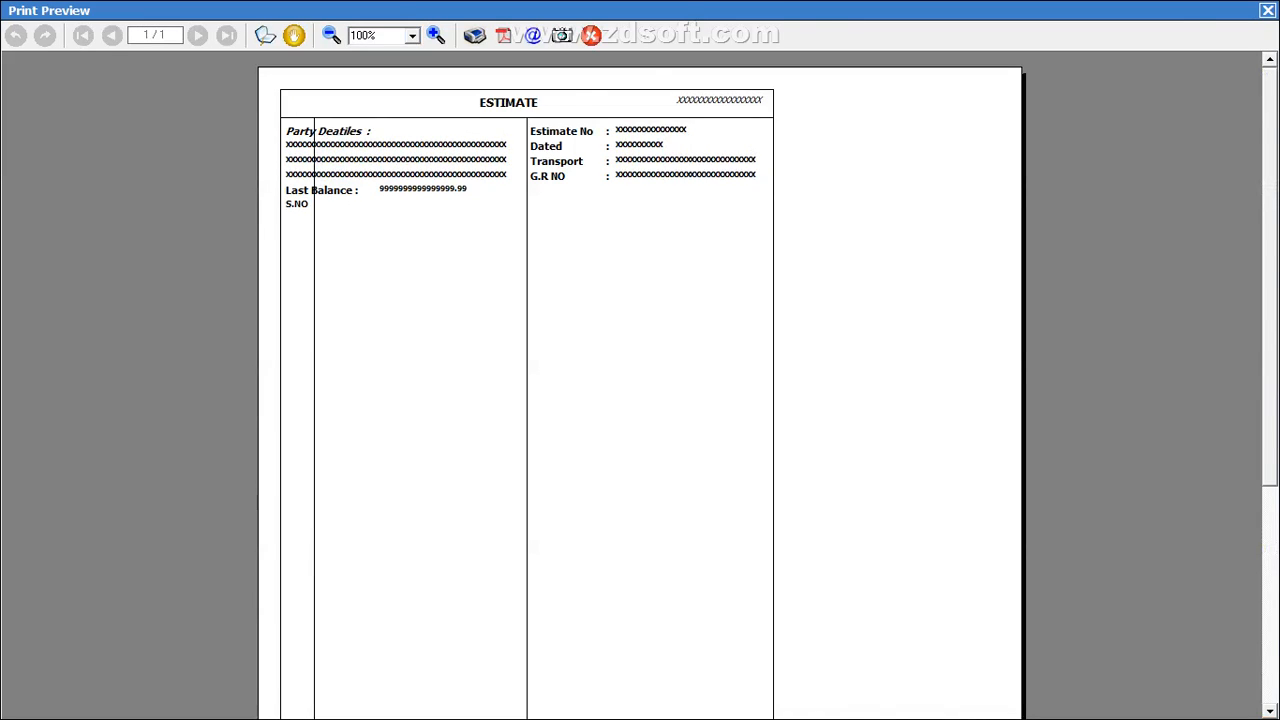
pyautogui.press('Escape')
pyautogui.click(318, 212)
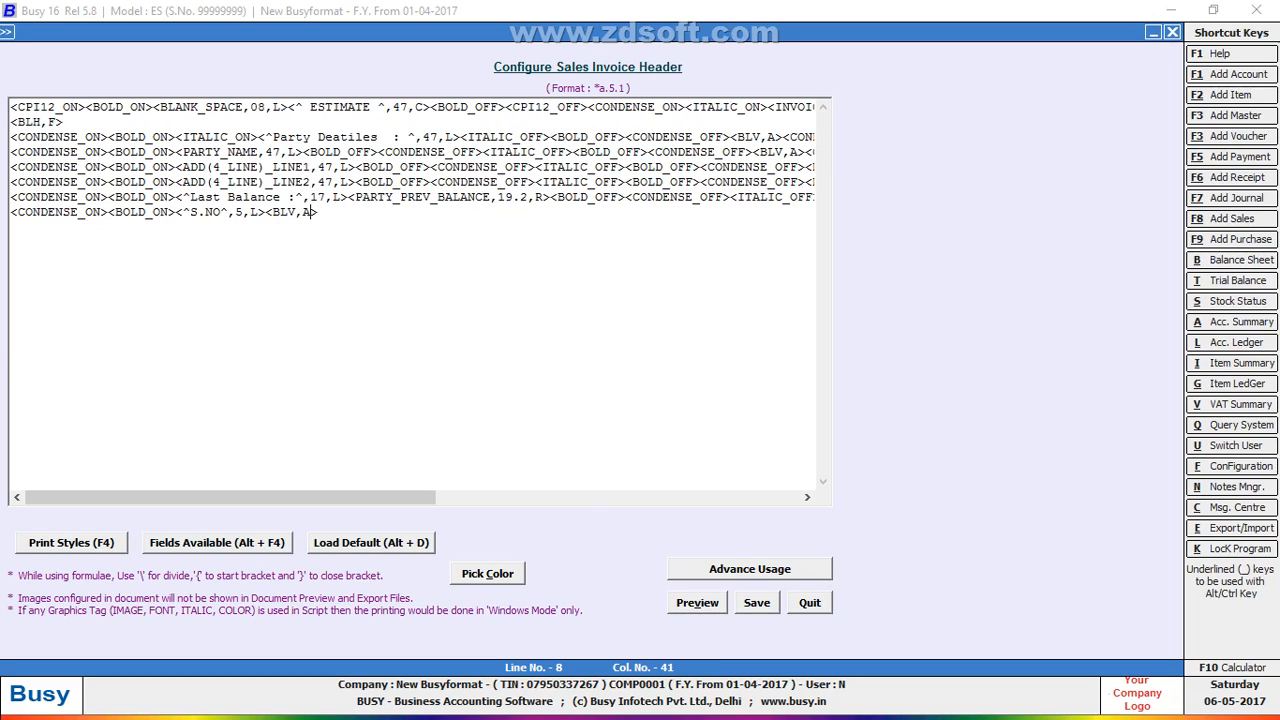
# Duplicate the <^S.NO^,5,L><BLV,A> block on line 8 four times as placeholders for the next column headings.
pyautogui.hotkey('shift', 'Left')
pyautogui.hotkey('shift', 'Left')
pyautogui.hotkey('shift', 'Left')
pyautogui.hotkey('shift', 'Left')
pyautogui.hotkey('shift', 'Left')
pyautogui.hotkey('shift', 'Left')
pyautogui.hotkey('shift', 'Left')
pyautogui.hotkey('shift', 'Left')
pyautogui.hotkey('shift', 'Left')
pyautogui.hotkey('shift', 'Left')
pyautogui.hotkey('shift', 'Left')
pyautogui.hotkey('shift', 'Left')
pyautogui.hotkey('shift', 'Left')
pyautogui.hotkey('shift', 'Left')
pyautogui.hotkey('shift', 'Left')
pyautogui.hotkey('shift', 'Left')
pyautogui.hotkey('shift', 'Left')
pyautogui.hotkey('shift', 'Left')
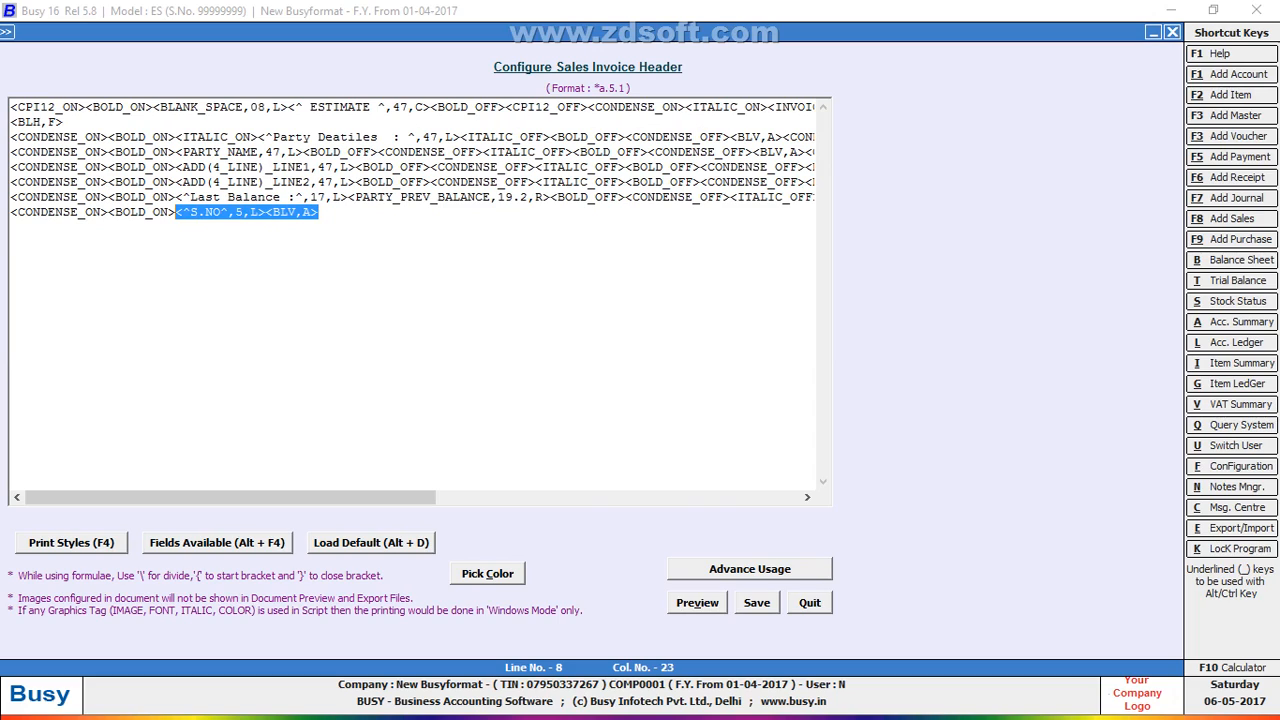
pyautogui.press('Right')
pyautogui.press('End')
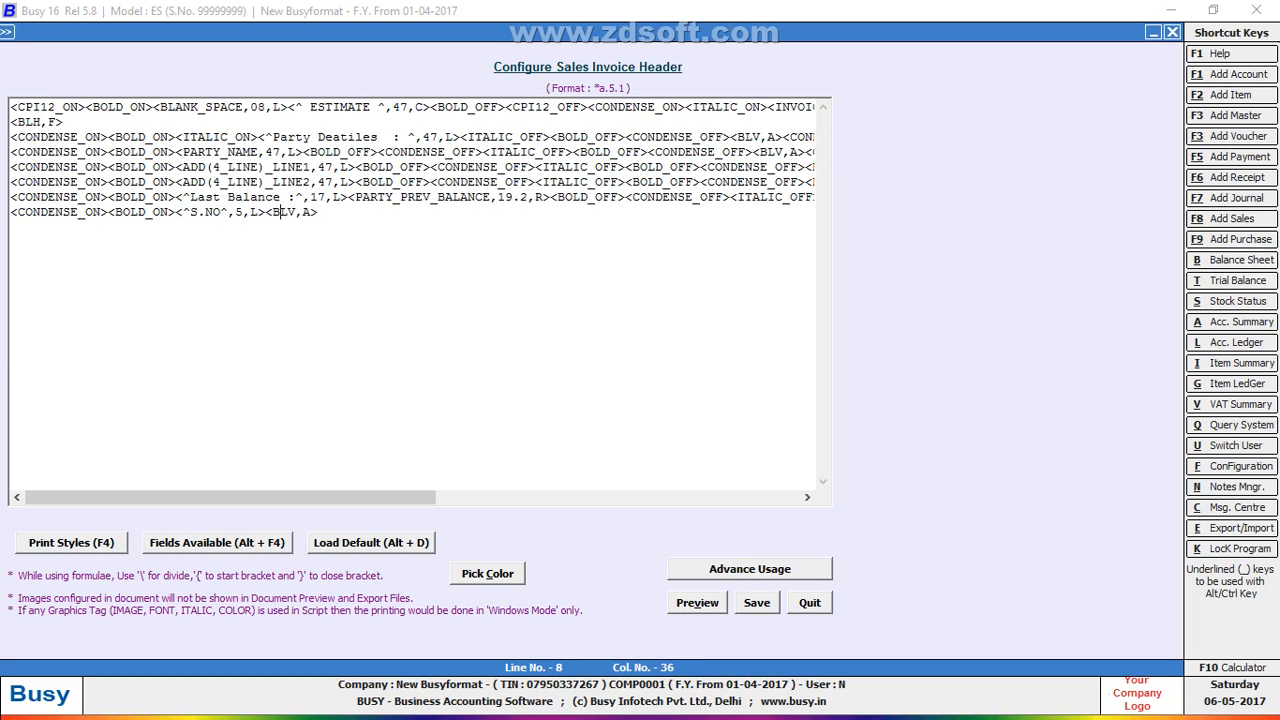
pyautogui.write('<^S.NO^,5,L><BLV,A>')
pyautogui.write('<^S.NO^,5,L><BLV,A>')
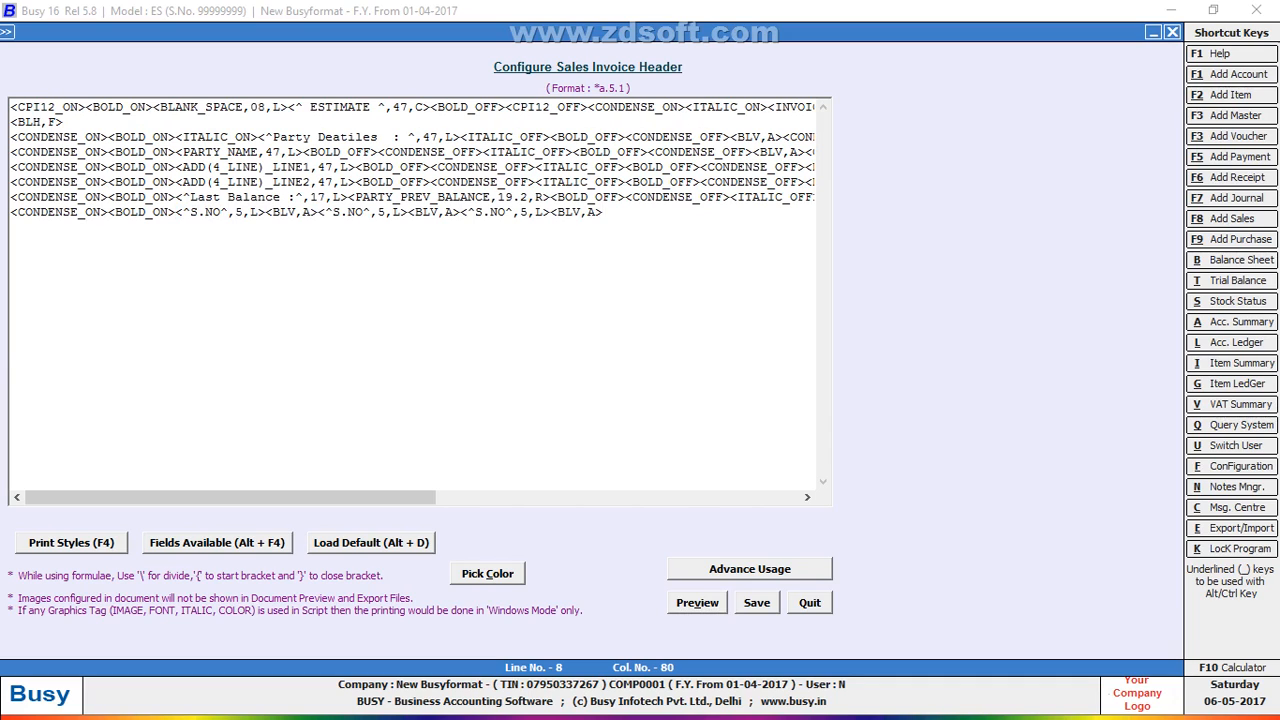
pyautogui.write('<^S.NO^,5,L><BLV,A>')
pyautogui.write('<^S.NO^,5,L><BLV,A>')
# Check the column headings in the reference ESTIMATE preview and add three line breaks after line 8.
pyautogui.hotkey('alt', 'Tab')
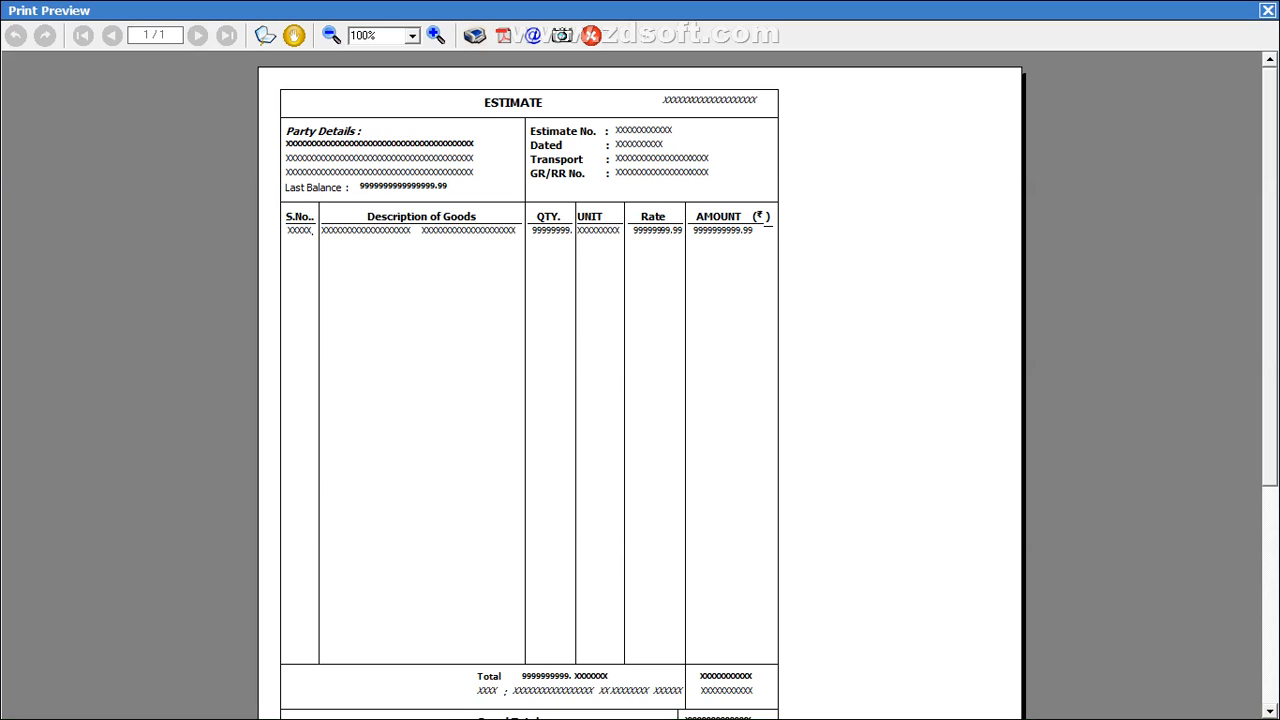
pyautogui.press('Escape')
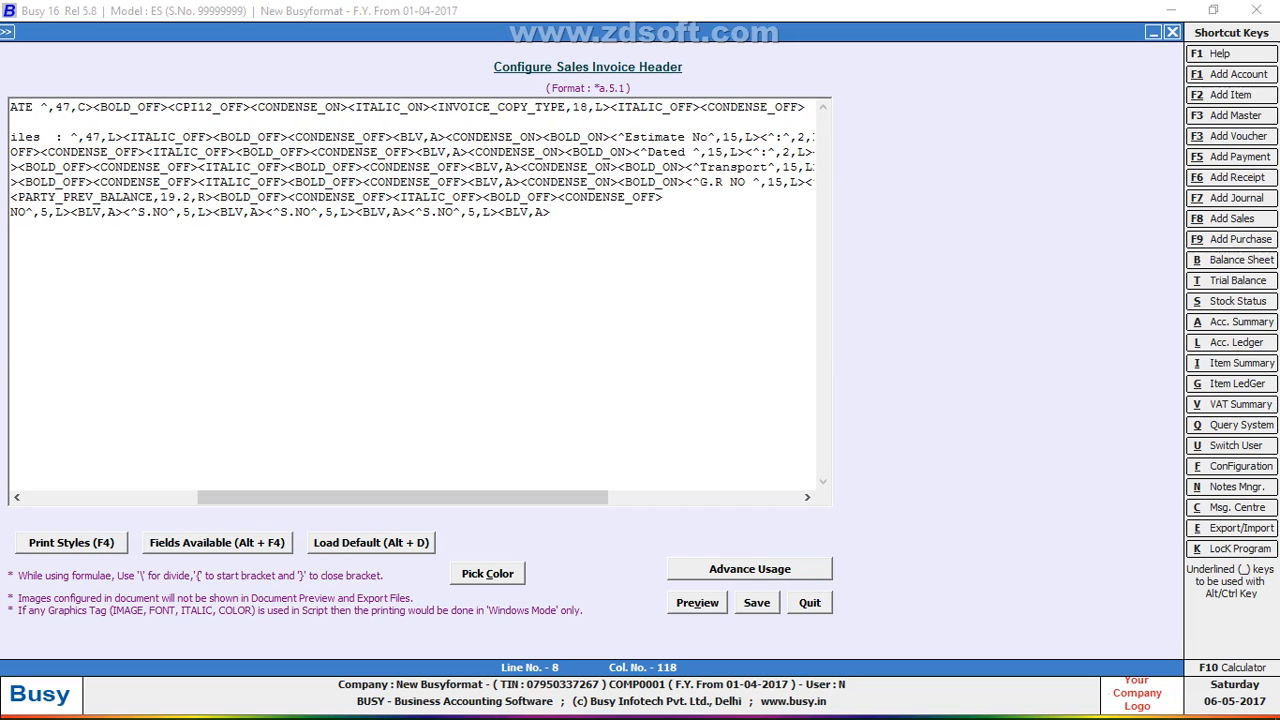
pyautogui.press('Return')
pyautogui.press('Return')
pyautogui.press('Return')
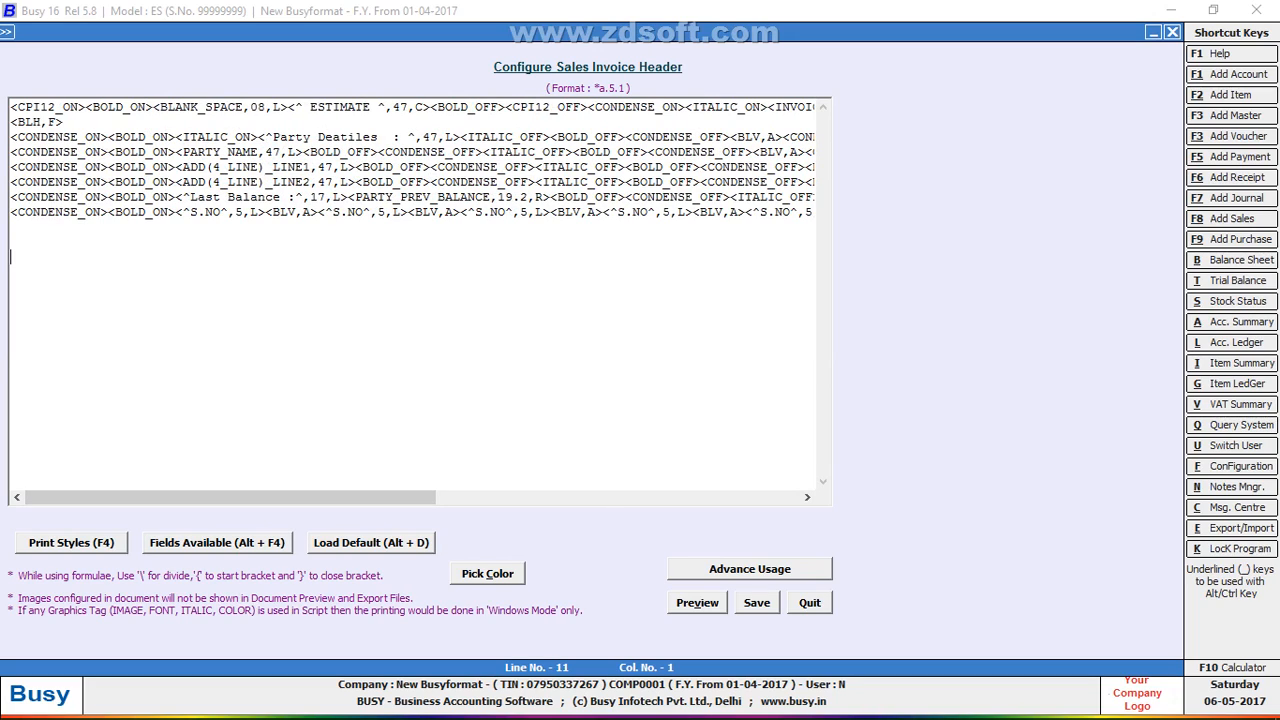
# Change the second column heading on line 8 to "Description Of Goods" with a width of 40.
pyautogui.click(363, 212)
pyautogui.press('BackSpace')
pyautogui.press('BackSpace')
pyautogui.press('BackSpace')
pyautogui.press('BackSpace')
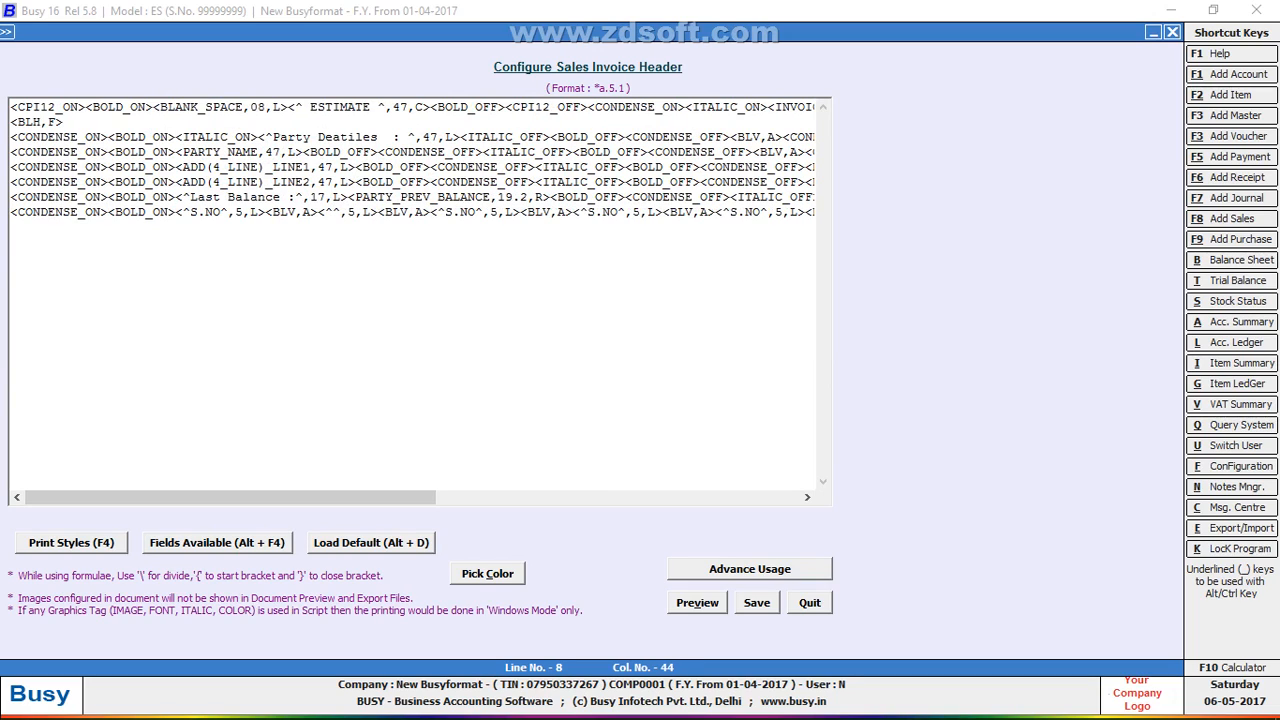
pyautogui.write('Des')
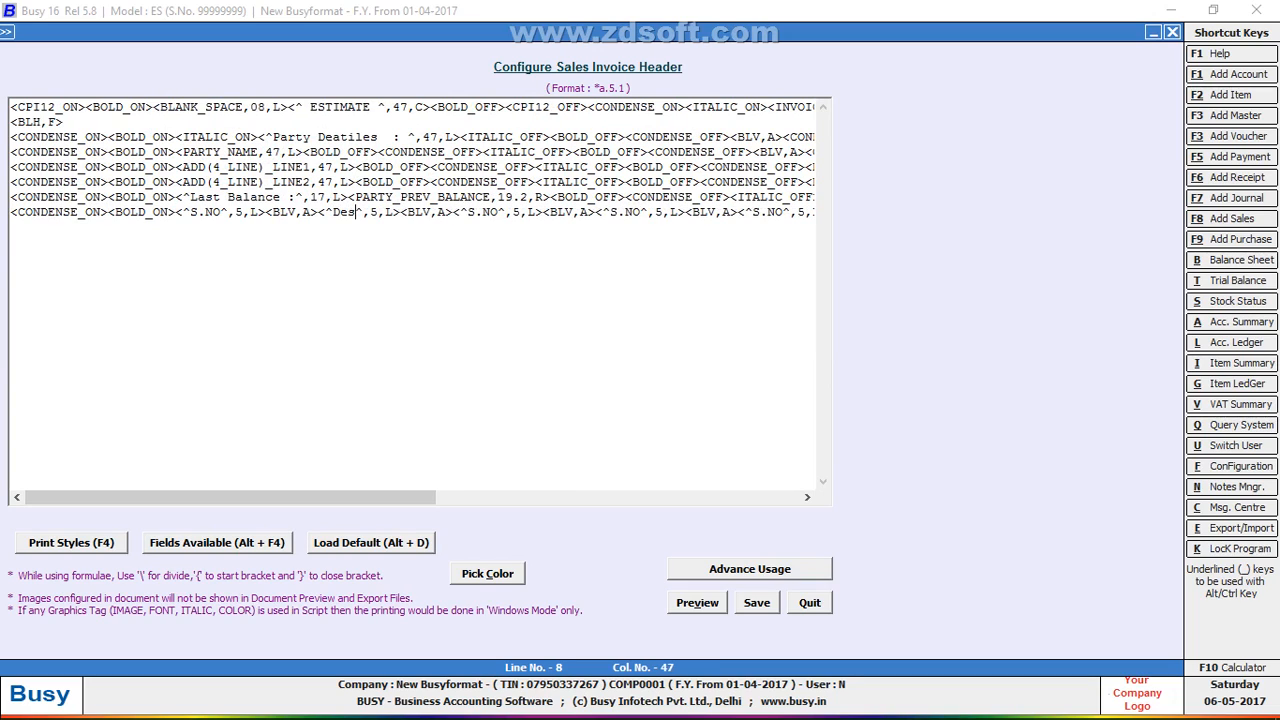
pyautogui.write('cript')
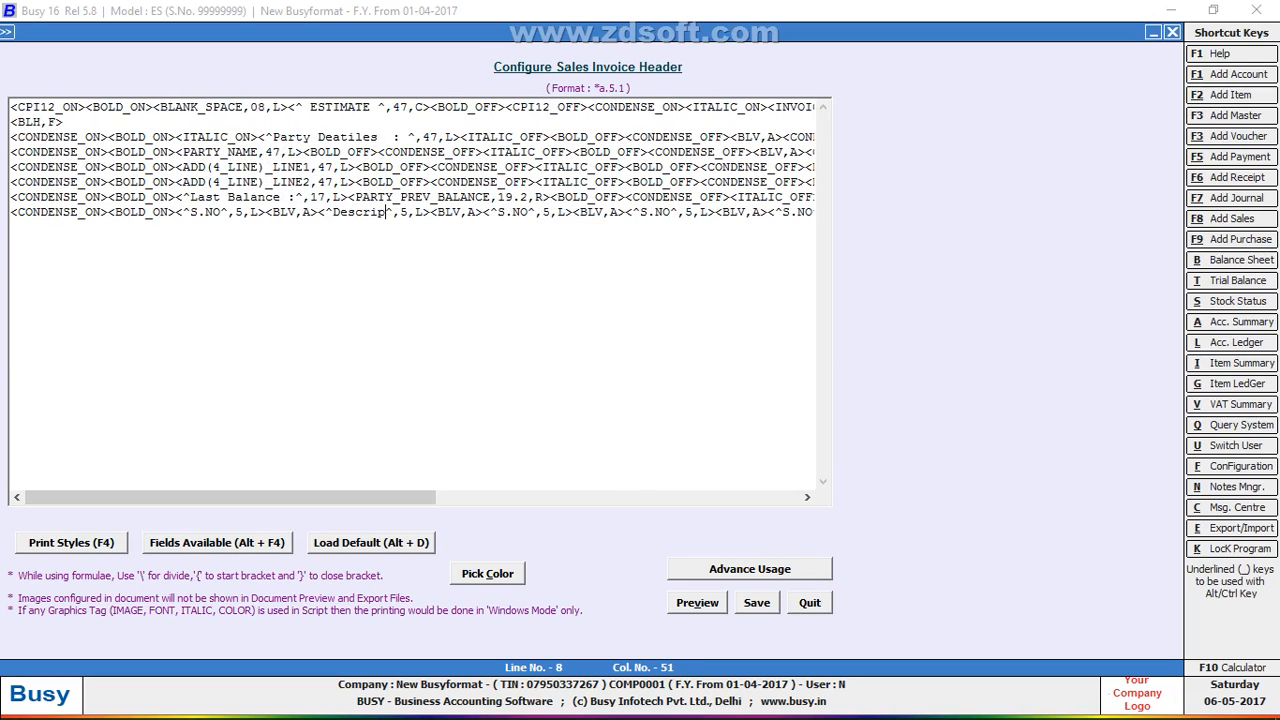
pyautogui.write('ion ')
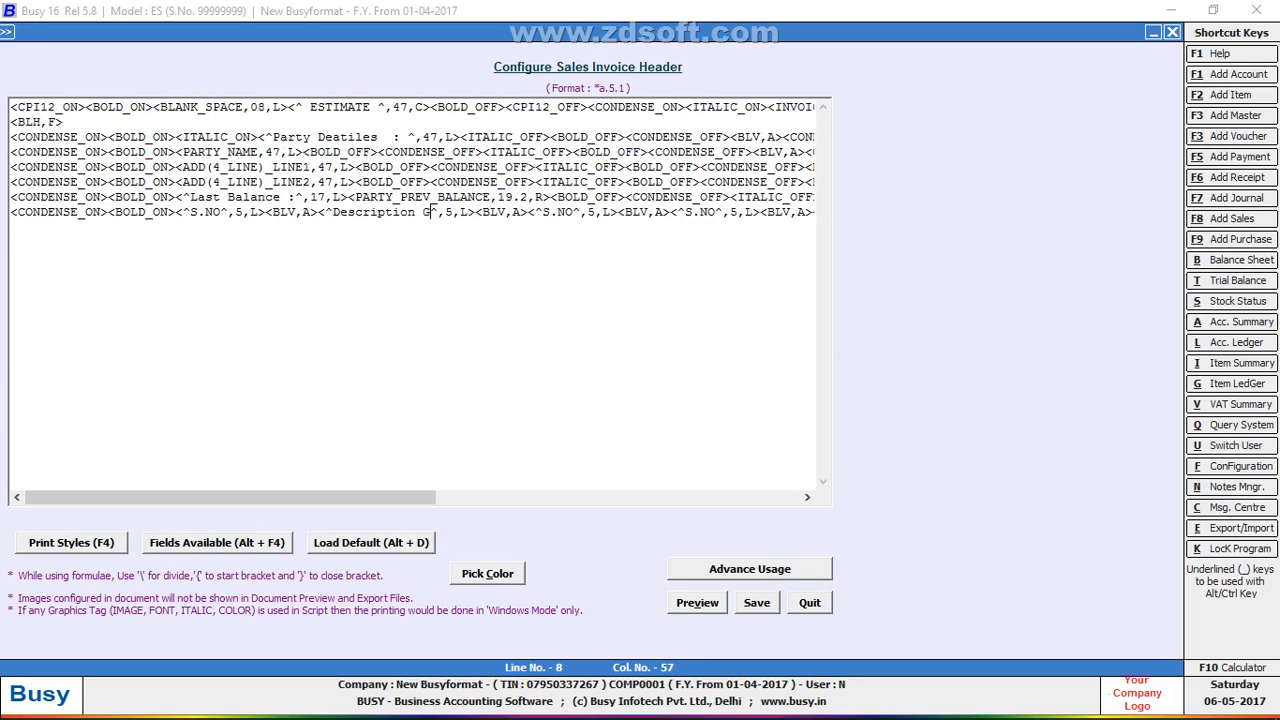
pyautogui.write('Of G')
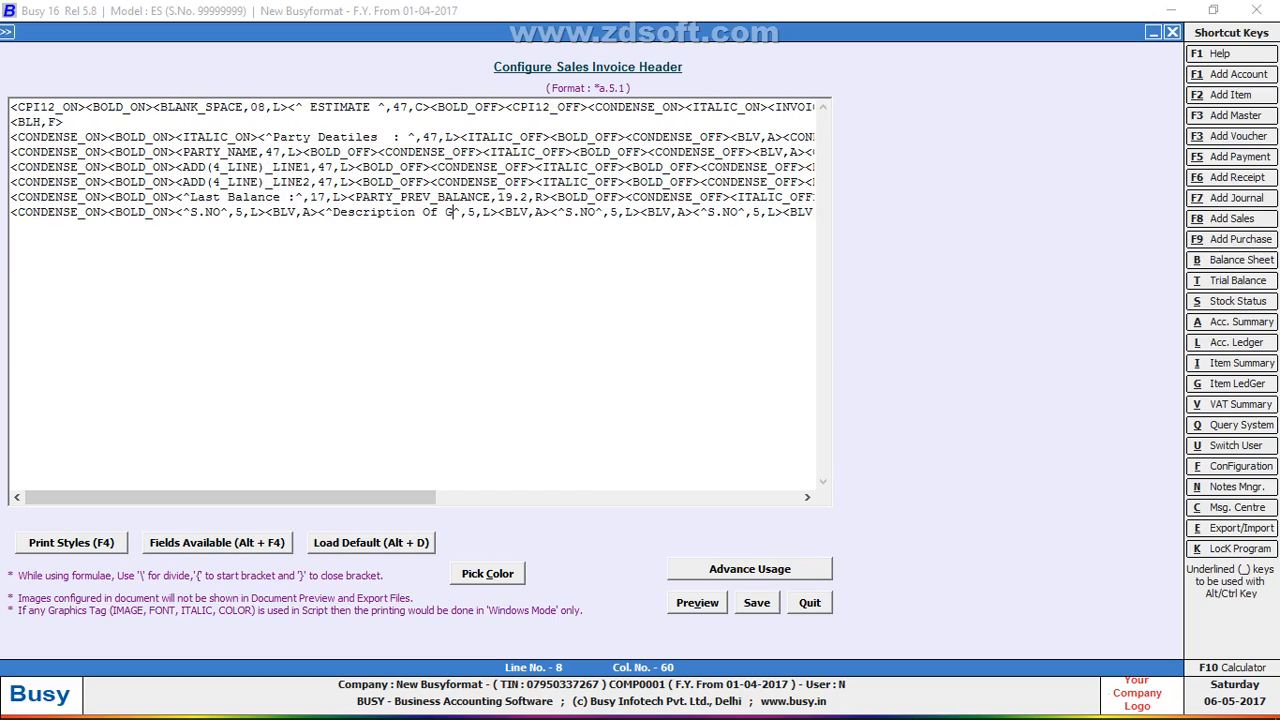
pyautogui.write('oods')
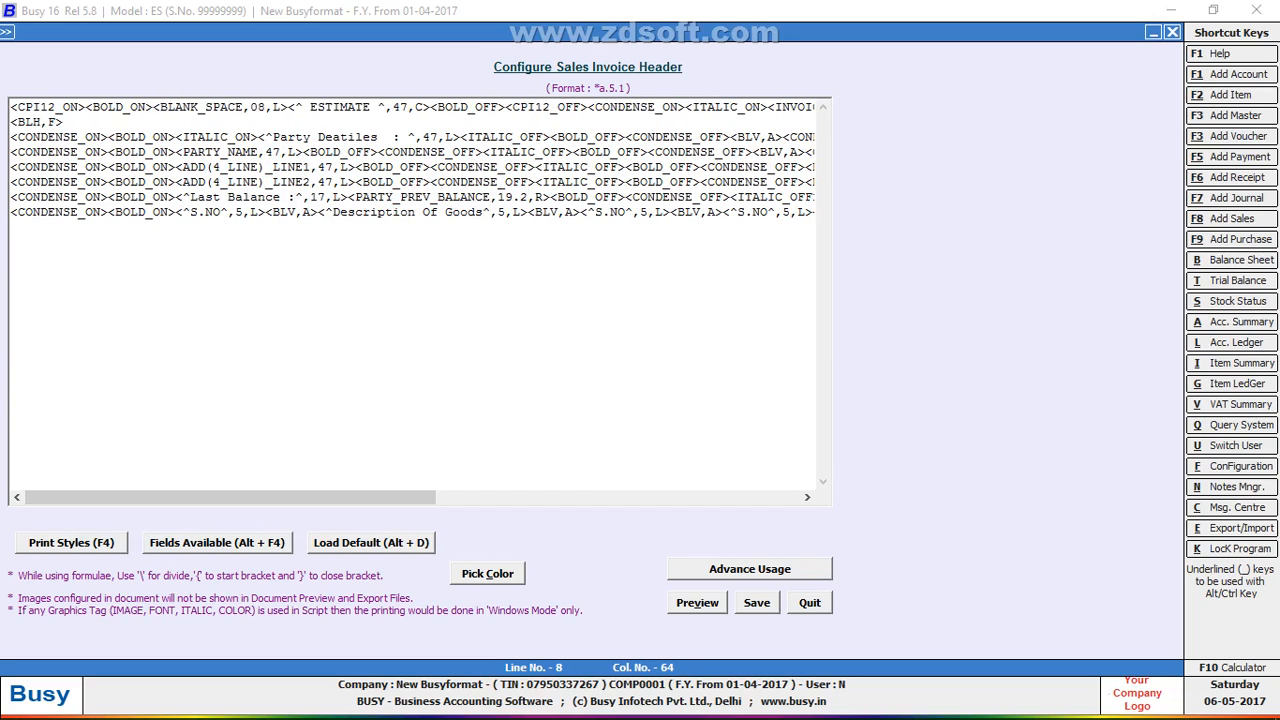
pyautogui.press('Right')
pyautogui.press('Right')
pyautogui.press('Delete')
pyautogui.write('40')
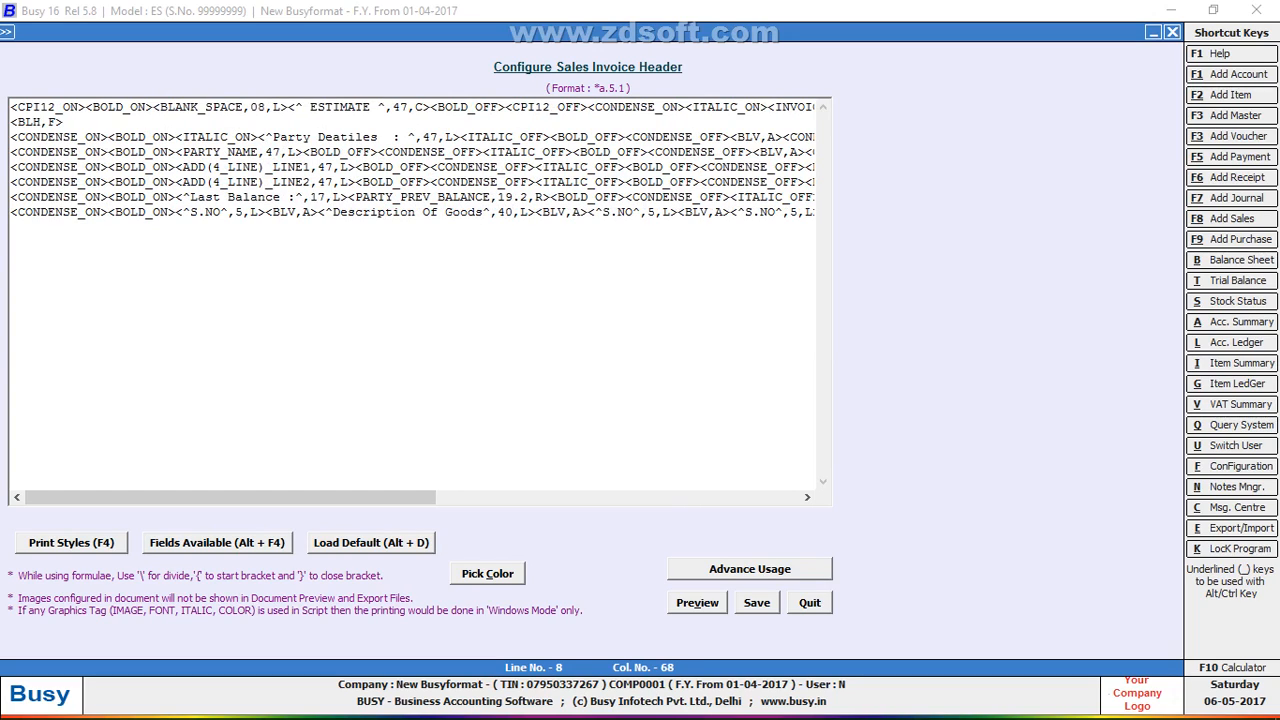
# Change the third column heading on line 8 to "QTY" with a width of 10.
pyautogui.click(632, 197)
pyautogui.press('Down')
pyautogui.press('BackSpace')
pyautogui.press('BackSpace')
pyautogui.press('BackSpace')
pyautogui.press('BackSpace')
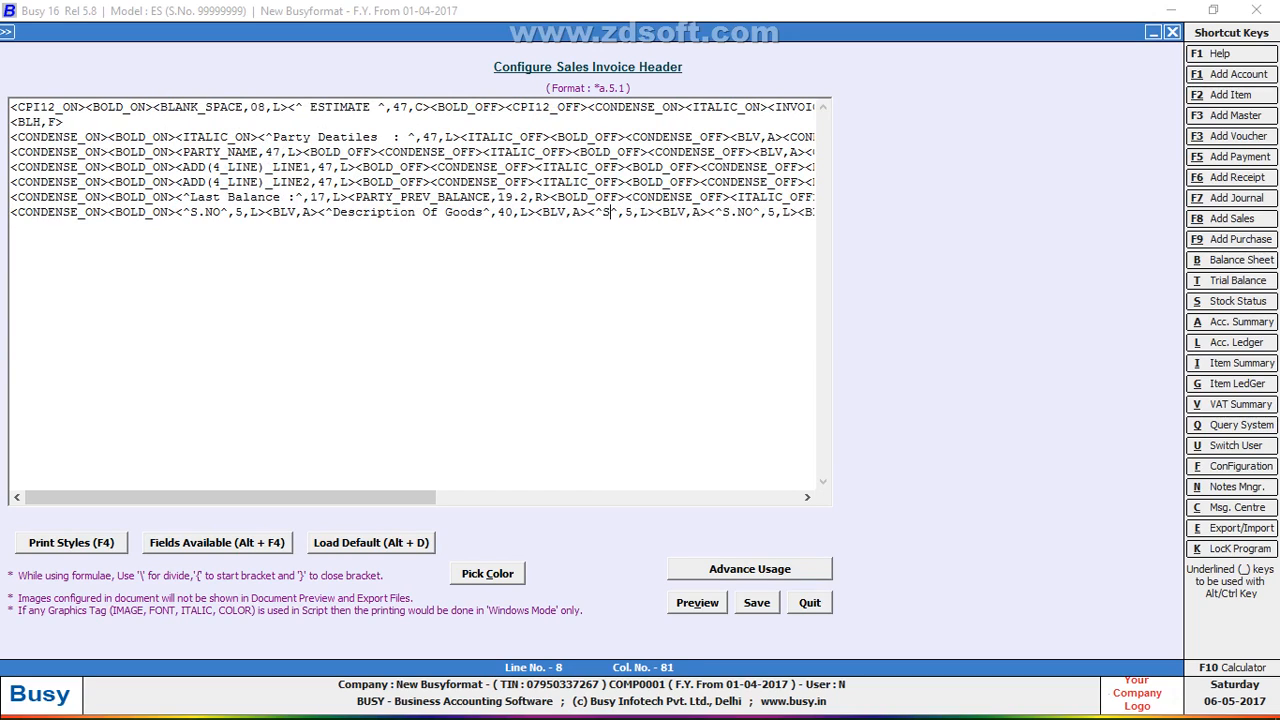
pyautogui.write('q')
pyautogui.press('BackSpace')
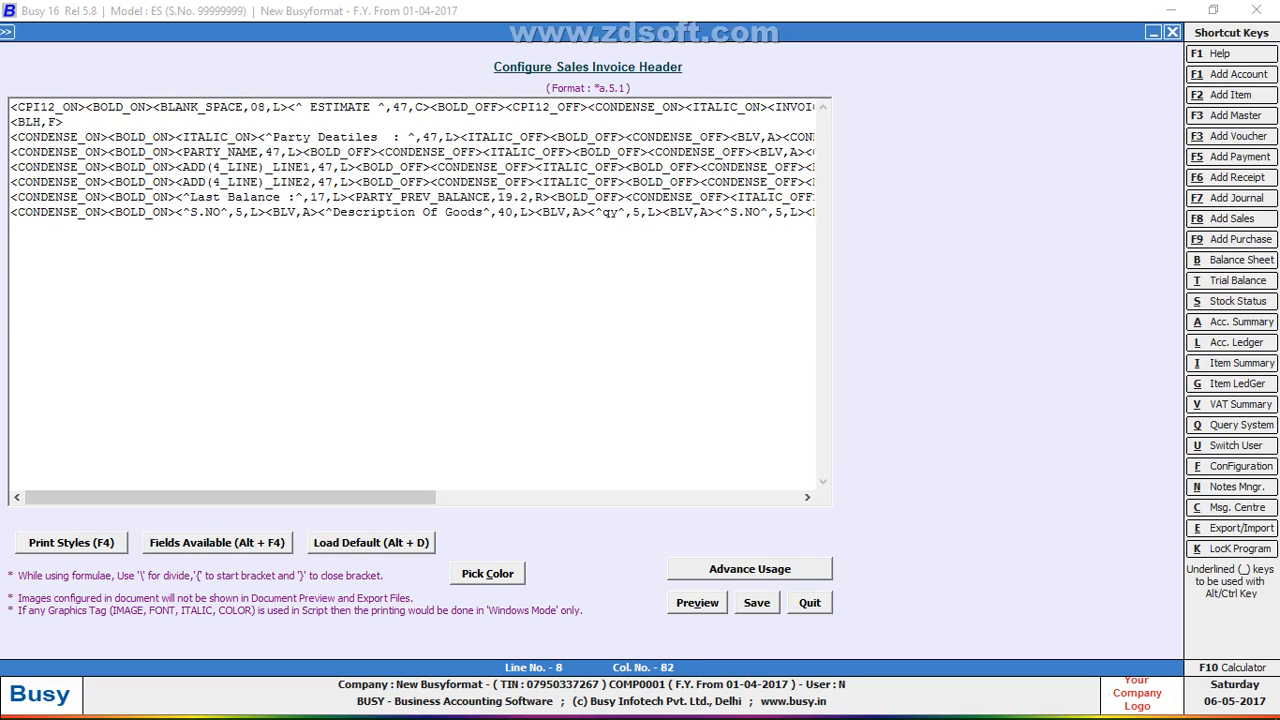
pyautogui.write('QTY')
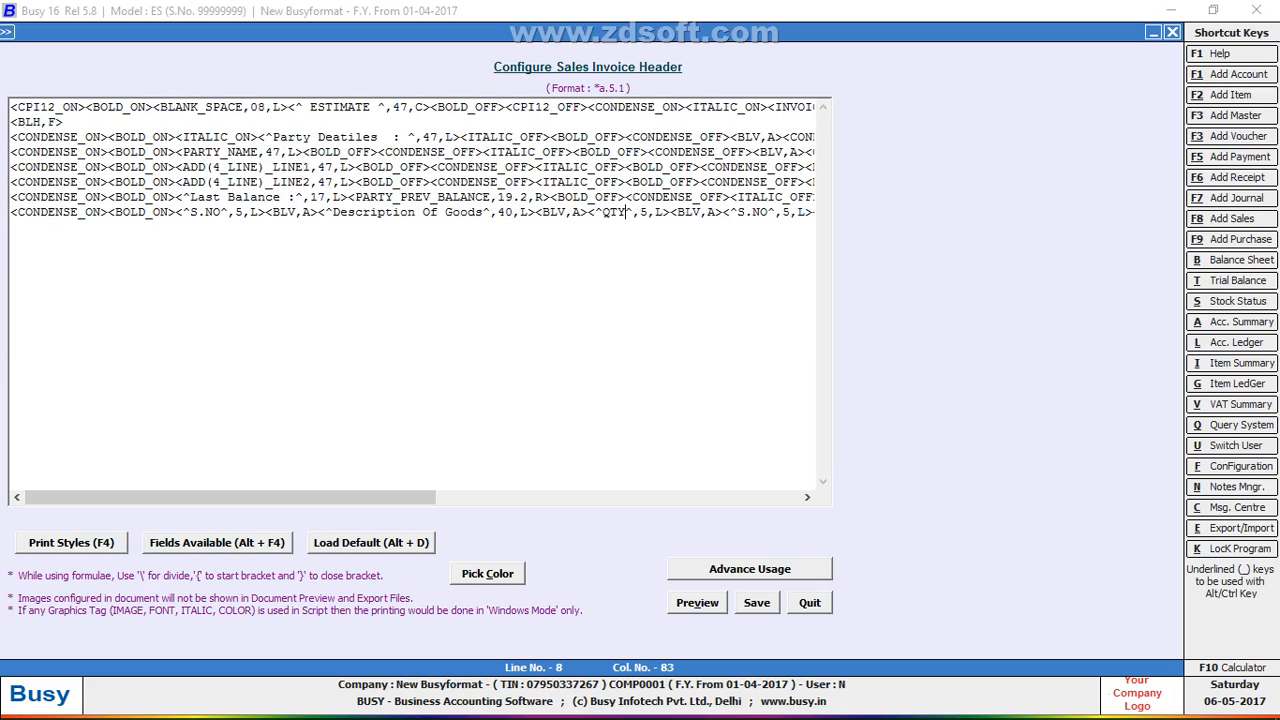
pyautogui.press('Right')
pyautogui.press('Delete')
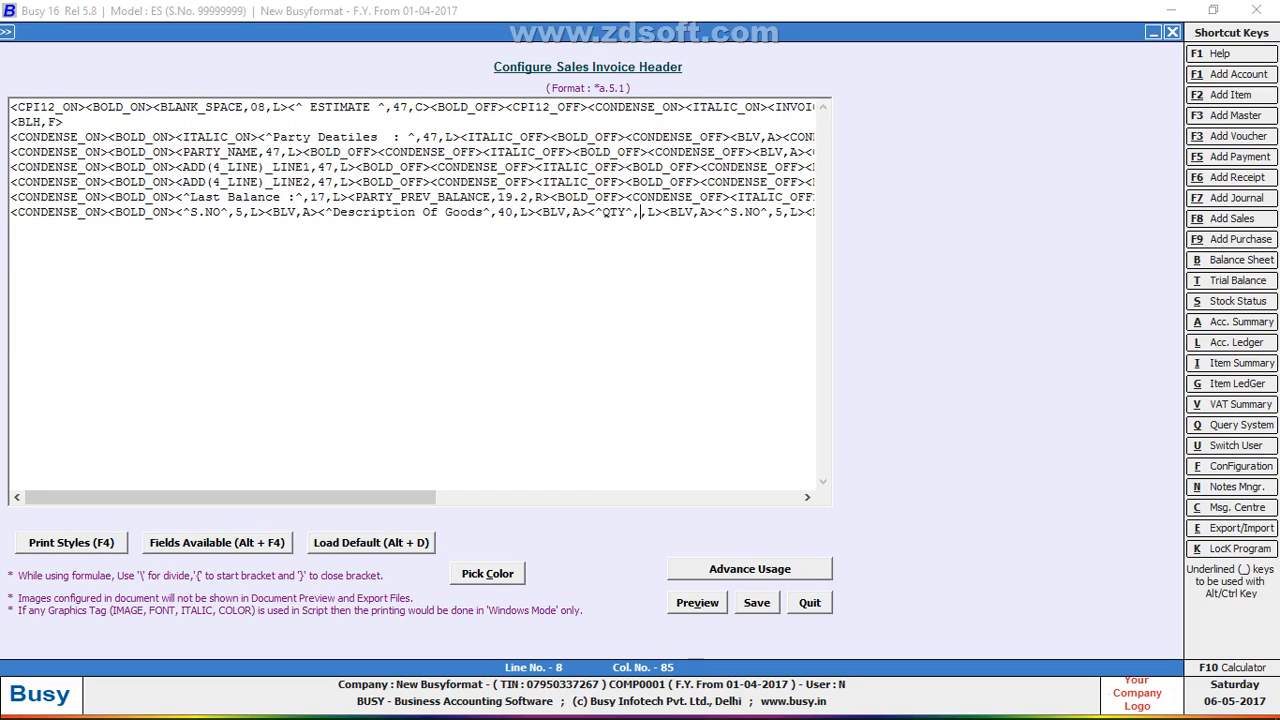
pyautogui.write('10')
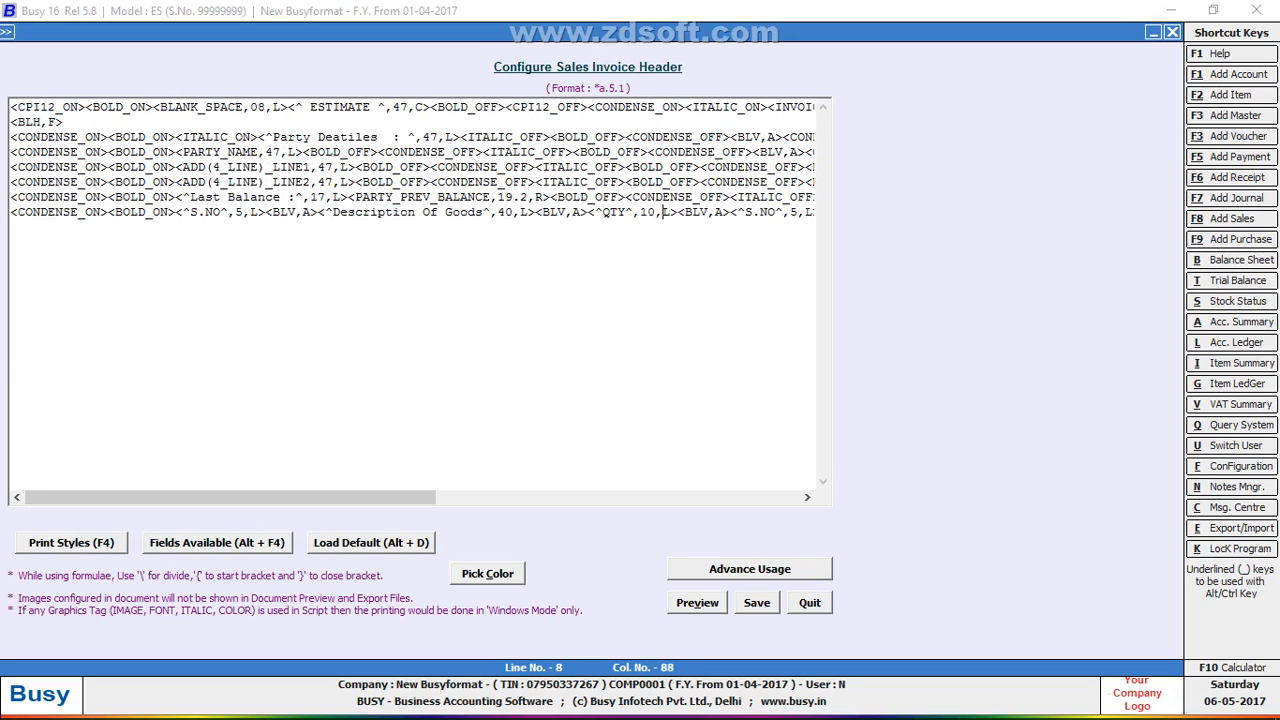
# Change the fourth column heading on line 8 to "UNIT" with a width of 10.
pyautogui.press('Right')
pyautogui.press('Right')
pyautogui.press('Right')
pyautogui.press('Right')
pyautogui.press('Right')
pyautogui.press('Right')
pyautogui.press('Right')
pyautogui.press('Right')
pyautogui.press('Right')
pyautogui.press('Right')
pyautogui.press('Right')
pyautogui.press('Right')
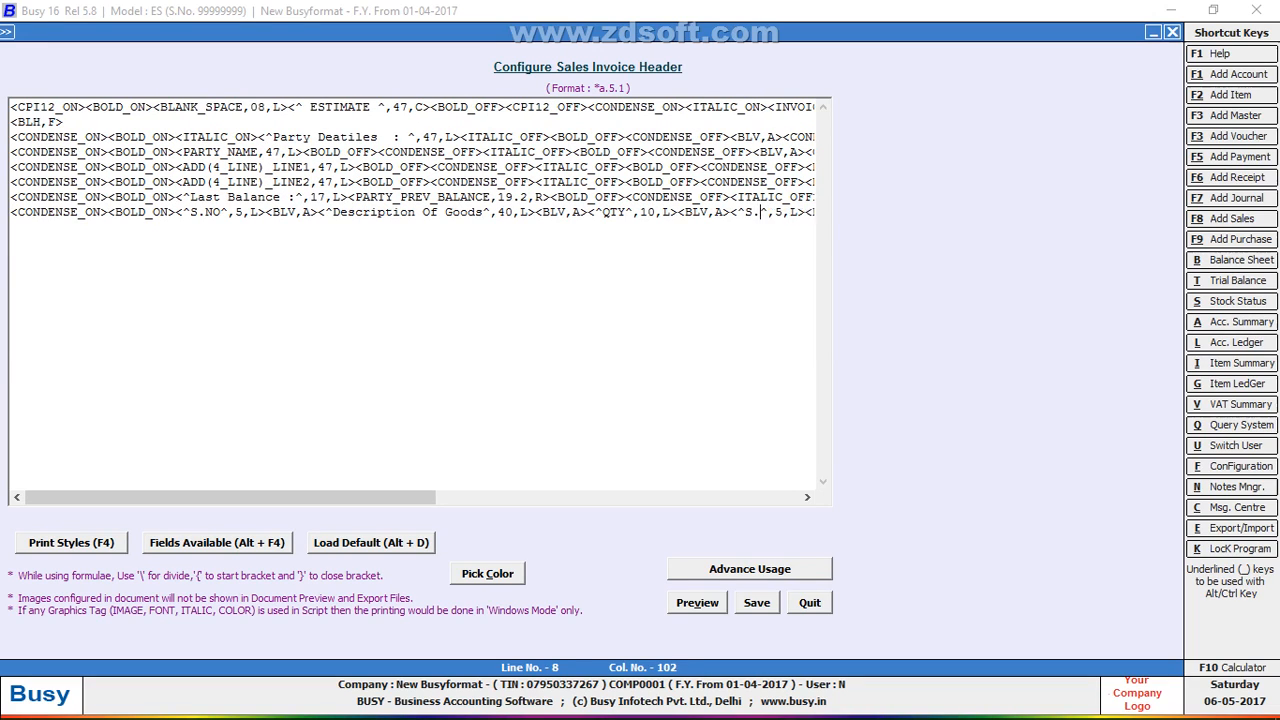
pyautogui.press('BackSpace')
pyautogui.press('BackSpace')
pyautogui.press('BackSpace')
pyautogui.press('BackSpace')
pyautogui.write('UNIT')
pyautogui.press('Delete')
pyautogui.write('10')
# Change the fifth column heading on line 8 to "PRICE" with a width of 13.
pyautogui.press('Right')
pyautogui.press('Right')
pyautogui.press('Right')
pyautogui.press('Right')
pyautogui.press('Right')
pyautogui.press('Right')
pyautogui.press('Right')
pyautogui.press('Right')
pyautogui.press('Right')
pyautogui.press('Right')
pyautogui.press('Right')
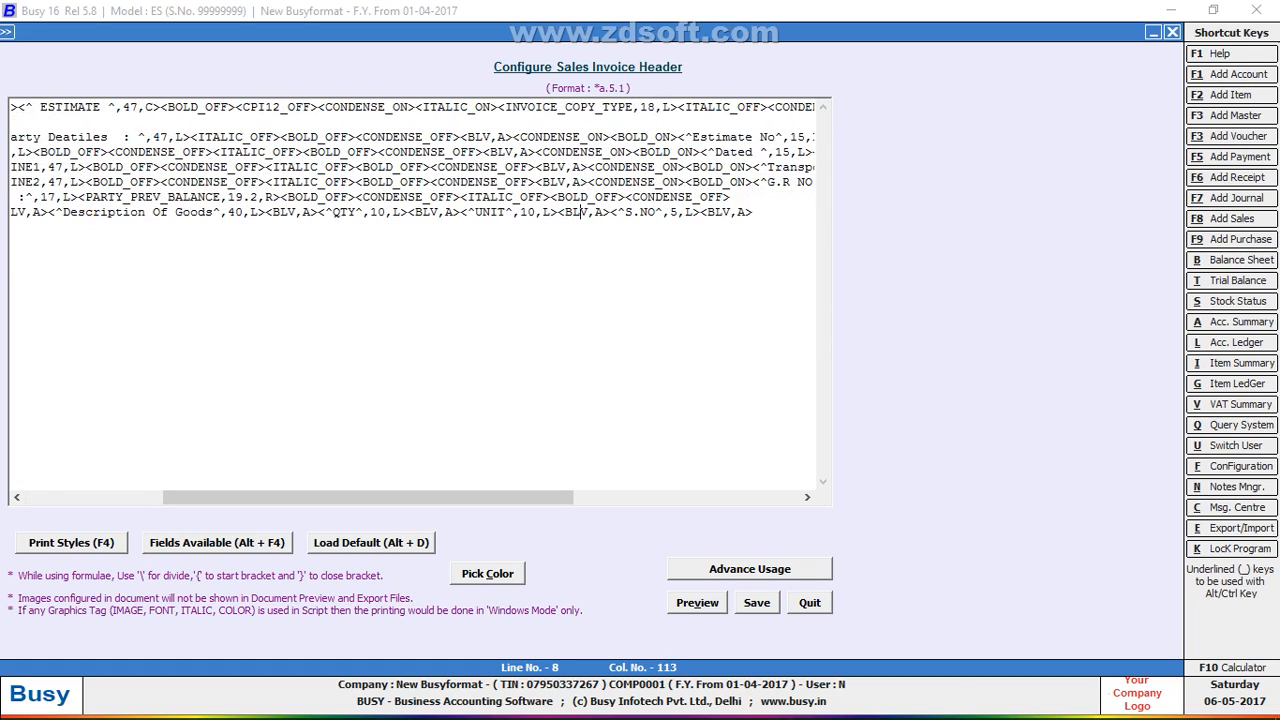
pyautogui.press('Right')
pyautogui.press('Right')
pyautogui.press('Right')
pyautogui.press('Right')
pyautogui.press('Right')
pyautogui.press('BackSpace')
pyautogui.press('BackSpace')
pyautogui.press('BackSpace')
pyautogui.press('BackSpace')
pyautogui.write('PRICE')
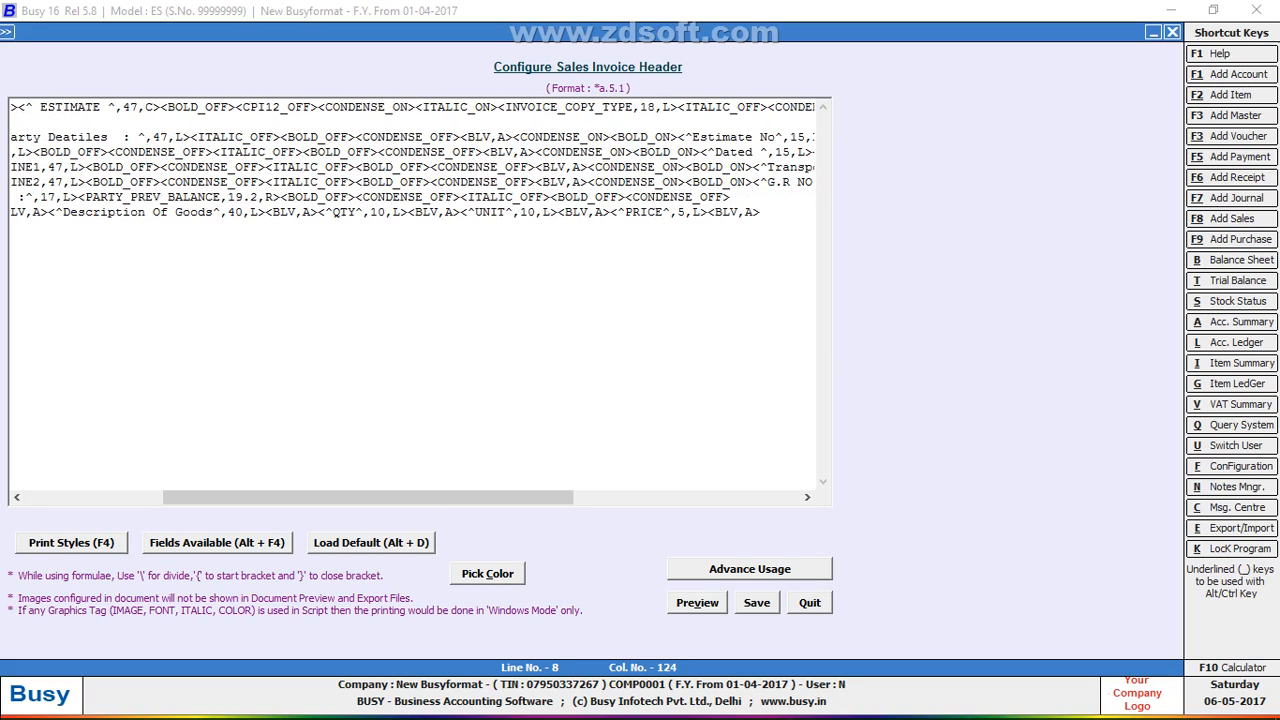
pyautogui.press('Right')
pyautogui.press('Right')
pyautogui.press('Right')
pyautogui.press('BackSpace')
pyautogui.write('13')
# Append one more S.NO heading block at the end of line 8 and remove its trailing <BLV,A> tag.
pyautogui.press('Right')
pyautogui.press('Right')
pyautogui.press('Right')
pyautogui.press('Right')
pyautogui.press('Right')
pyautogui.press('Right')
pyautogui.press('Right')
pyautogui.press('Right')
pyautogui.press('Right')
pyautogui.press('Right')
pyautogui.write('<^S.NO^,5,L><BLV,A>')
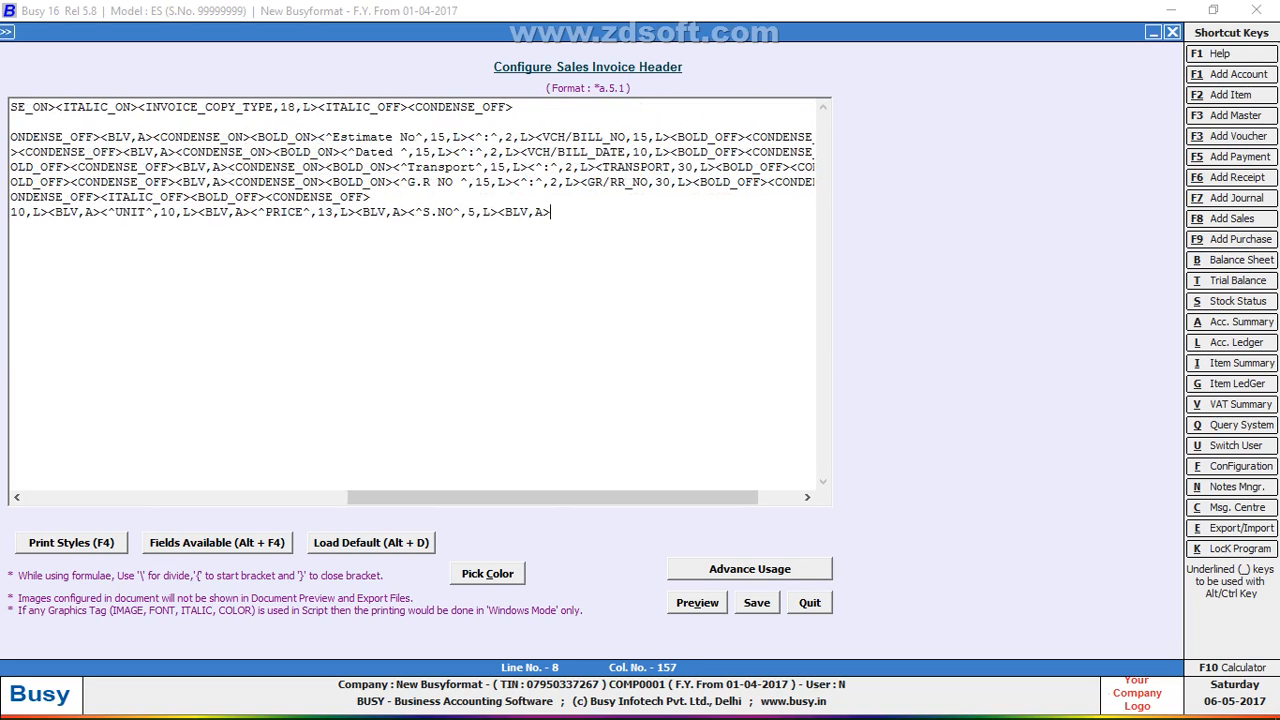
pyautogui.press('BackSpace')
pyautogui.press('BackSpace')
pyautogui.press('BackSpace')
pyautogui.press('BackSpace')
pyautogui.press('BackSpace')
pyautogui.press('BackSpace')
pyautogui.press('BackSpace')
# Change the last column heading on line 8 to "Amount" with a width of 15.
pyautogui.press('Left')
pyautogui.press('Left')
pyautogui.press('Left')
pyautogui.press('Left')
pyautogui.press('Left')
pyautogui.press('Left')
pyautogui.press('BackSpace')
pyautogui.press('BackSpace')
pyautogui.press('BackSpace')
pyautogui.press('BackSpace')
pyautogui.write('Amount')
pyautogui.press('Right')
pyautogui.press('Right')
pyautogui.write('1')
# Insert the CONDENSE_ON print style at the end of the Amount column tag on line 8.
pyautogui.press('Right')
pyautogui.press('Right')
pyautogui.press('F4')
pyautogui.press('c')
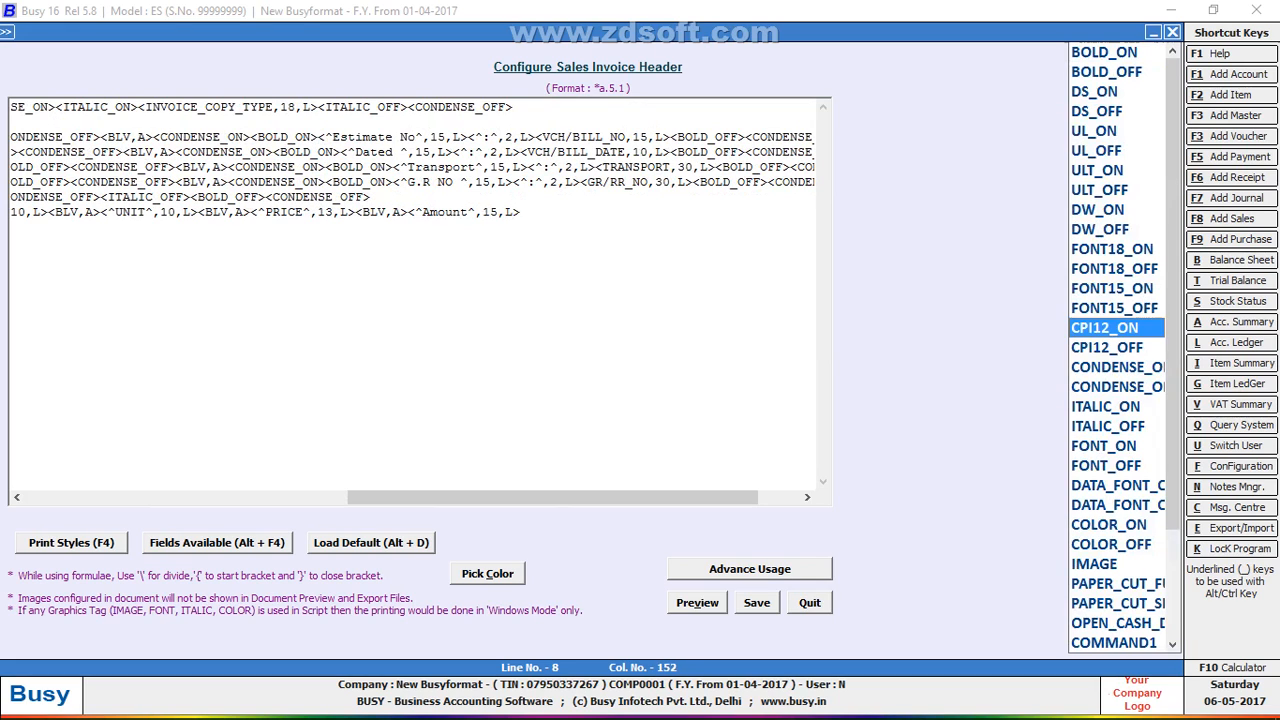
pyautogui.press('Down')
pyautogui.press('Down')
pyautogui.press('Return')
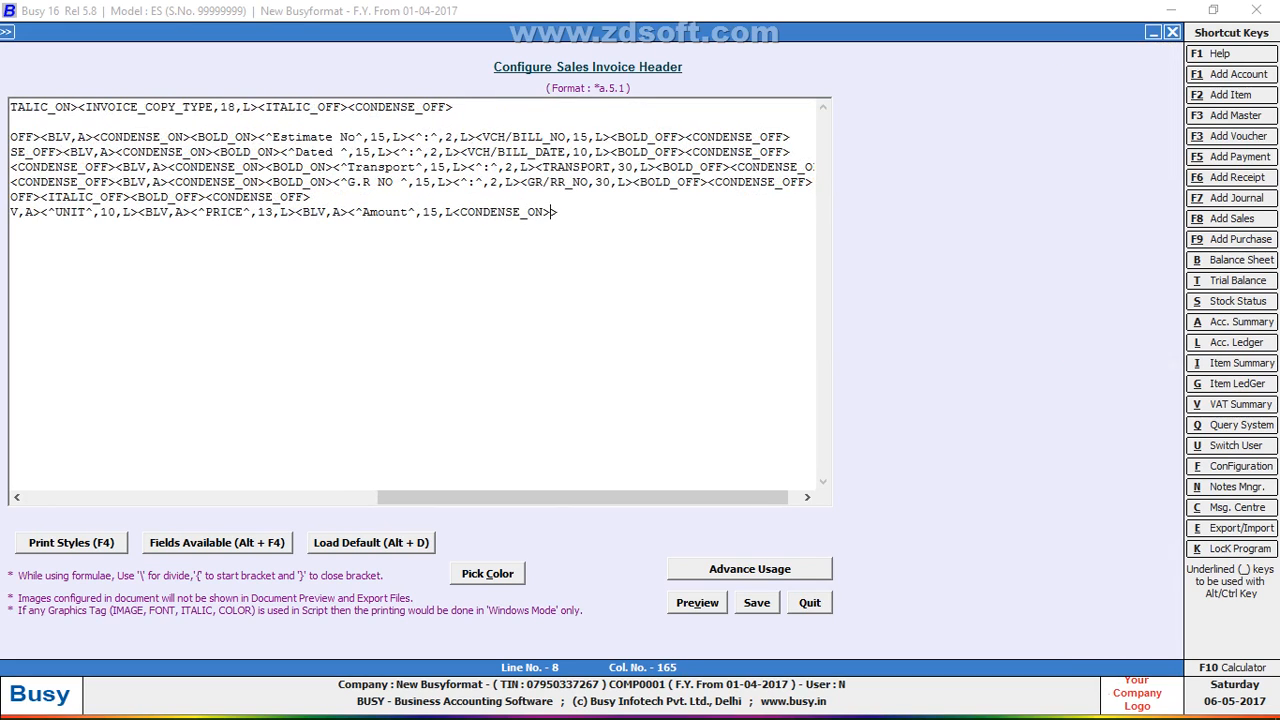
# Remove the misplaced CONDENSE_ON style from the Amount column tag on line 8, closing the tag right after "15,L".
pyautogui.press('BackSpace')
pyautogui.press('Left')
pyautogui.press('Left')
pyautogui.press('Left')
pyautogui.press('Left')
pyautogui.press('Left')
pyautogui.press('Left')
pyautogui.press('Left')
pyautogui.press('Left')
pyautogui.press('Left')
pyautogui.press('Left')
pyautogui.press('Left')
pyautogui.press('Left')
pyautogui.press('Left')
pyautogui.press('Left')
pyautogui.press('Right')
pyautogui.write('>')
pyautogui.press('End')
pyautogui.press('BackSpace')
pyautogui.press('BackSpace')
pyautogui.write('f')
pyautogui.press('BackSpace')
pyautogui.press('BackSpace')
pyautogui.press('BackSpace')
pyautogui.press('BackSpace')
pyautogui.press('BackSpace')
pyautogui.press('BackSpace')
pyautogui.press('BackSpace')
pyautogui.press('BackSpace')
pyautogui.press('BackSpace')
pyautogui.press('BackSpace')
pyautogui.press('BackSpace')
pyautogui.press('BackSpace')
# Append the BOLD_ON and CONDENSE_OFF print styles after the Amount column tag at the end of line 8.
pyautogui.press('F4')
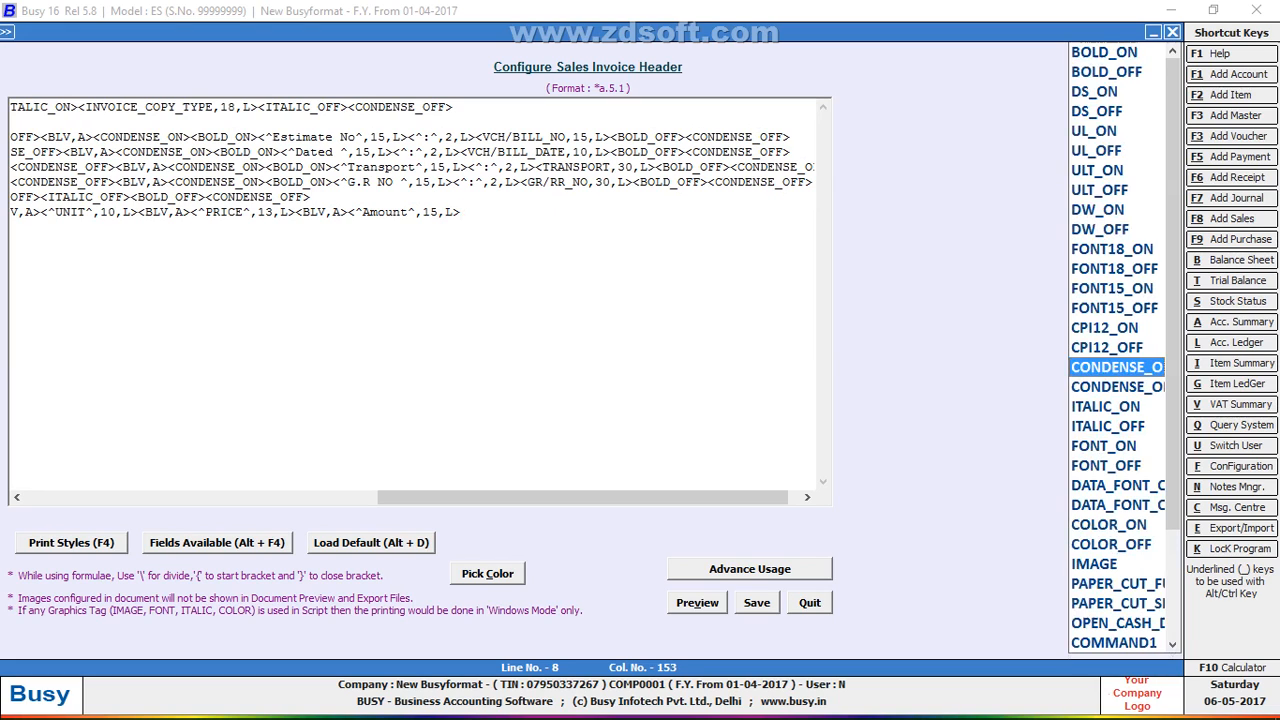
pyautogui.press('b')
pyautogui.press('Return')
pyautogui.press('F4')
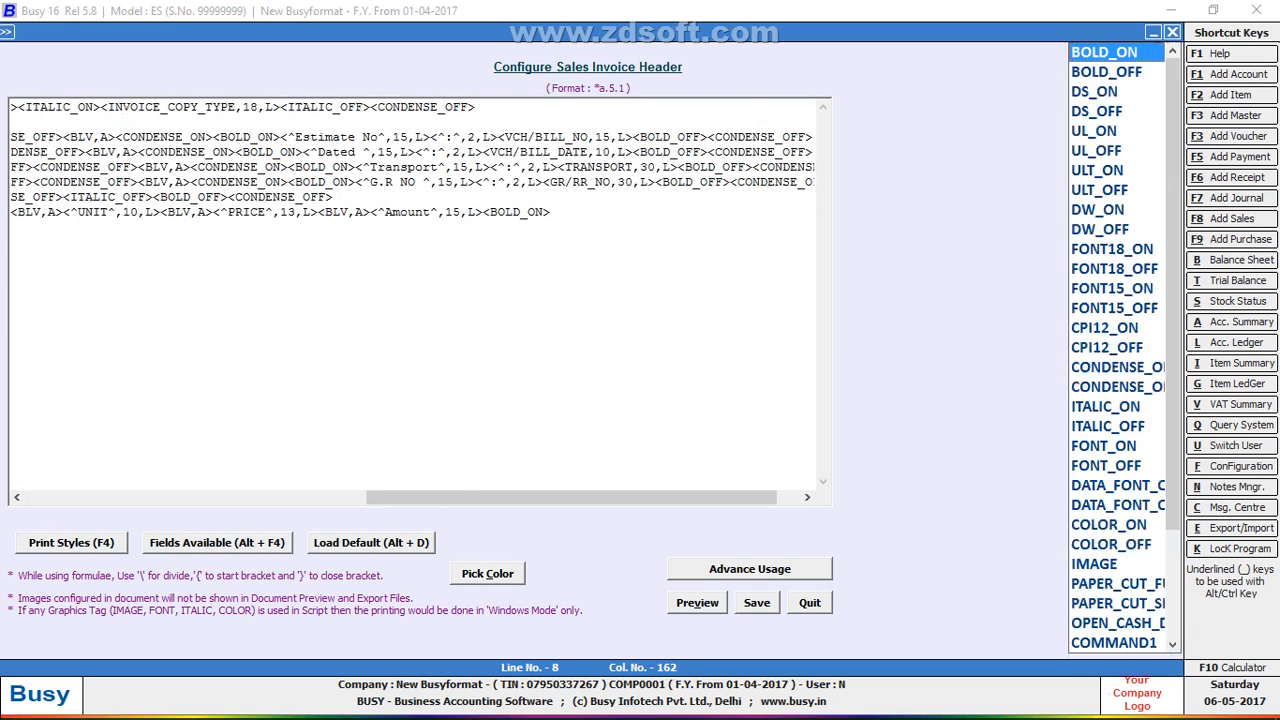
pyautogui.press('c')
pyautogui.press('c')
pyautogui.press('c')
pyautogui.press('c')
pyautogui.press('Return')
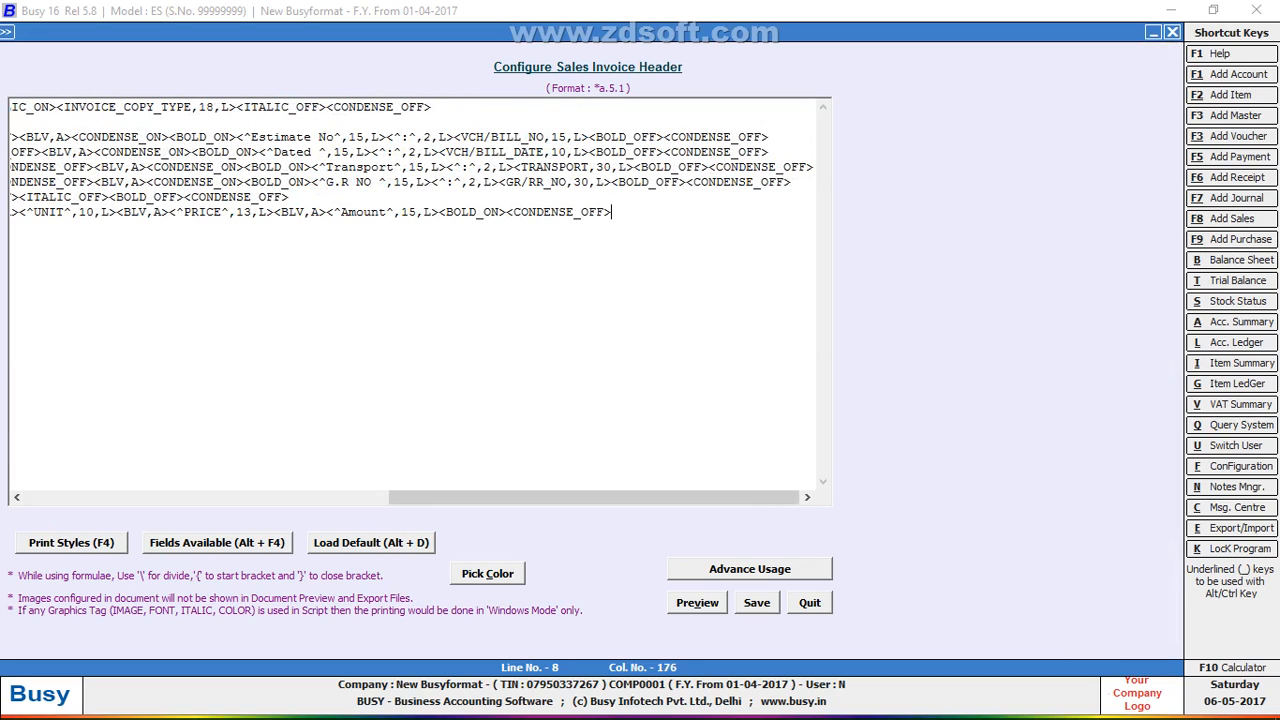
# Preview the invoice header with all item column headings, and return to the script.
pyautogui.click(697, 602)
pyautogui.click(686, 406)
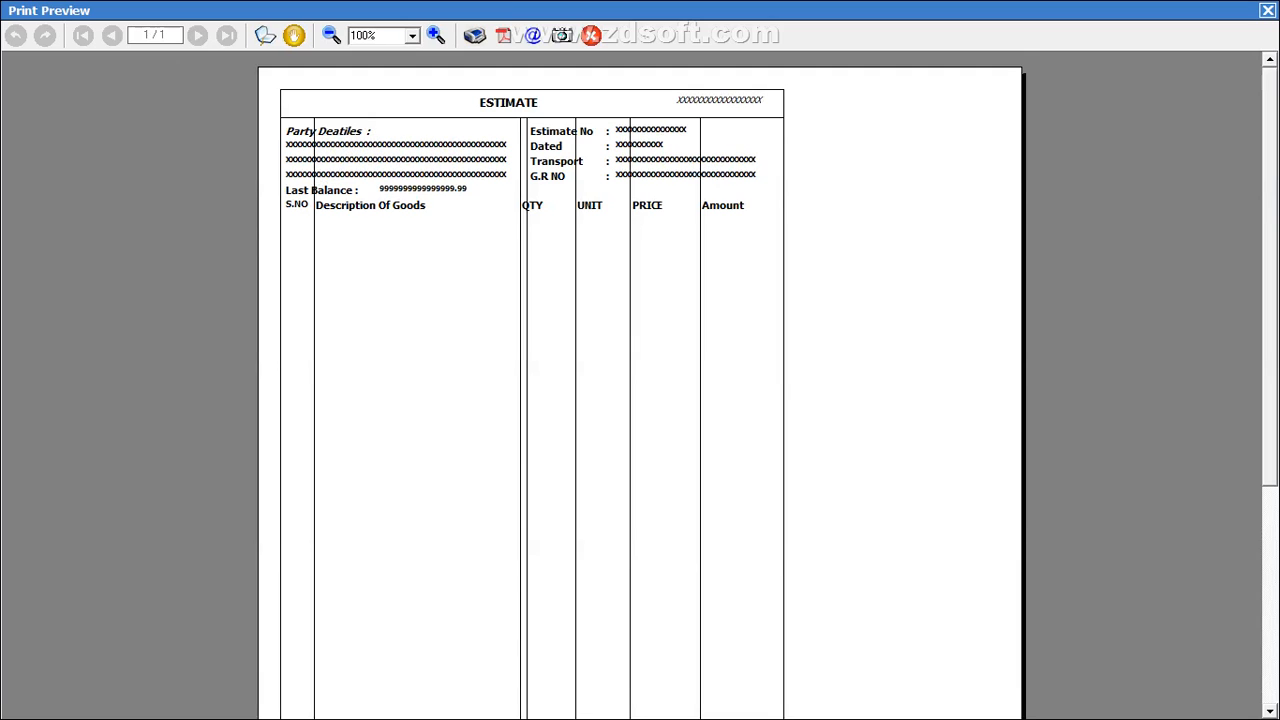
pyautogui.press('Escape')
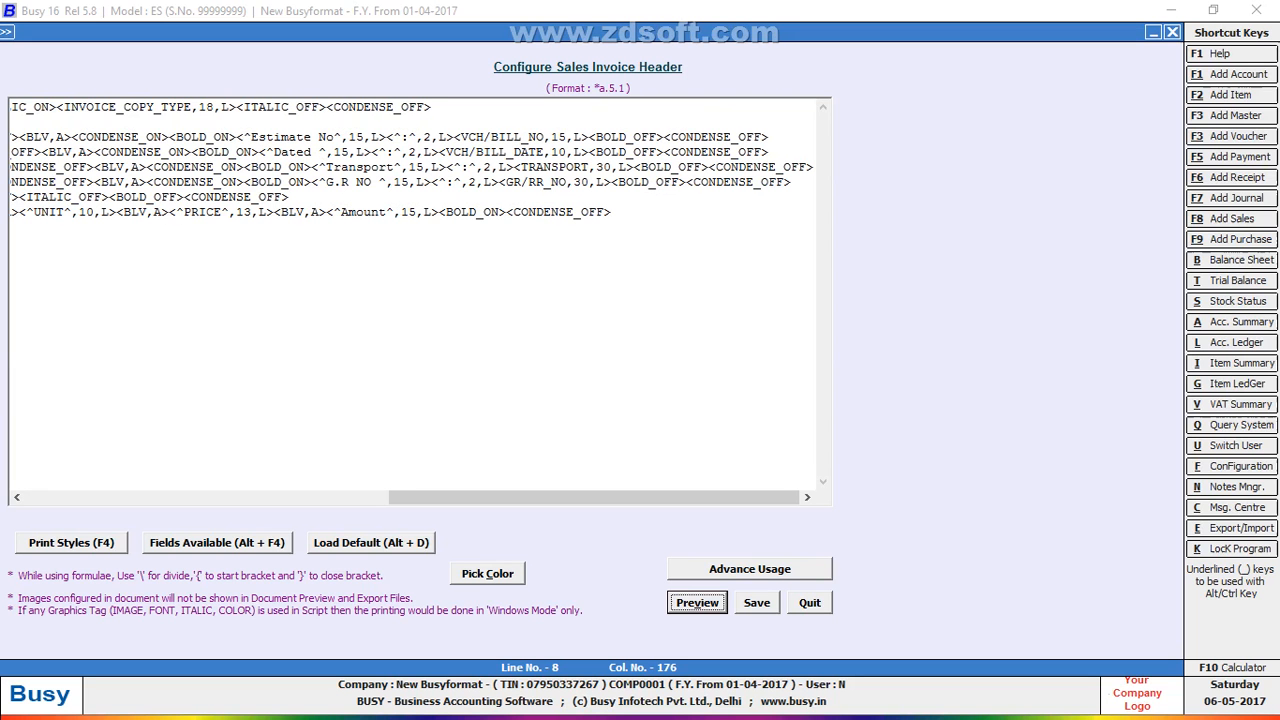
# Insert a <BLH,F> line between the Last Balance line and the column headings line, and check the print preview.
pyautogui.click(387, 182)
pyautogui.press('Down')
pyautogui.press('Down')
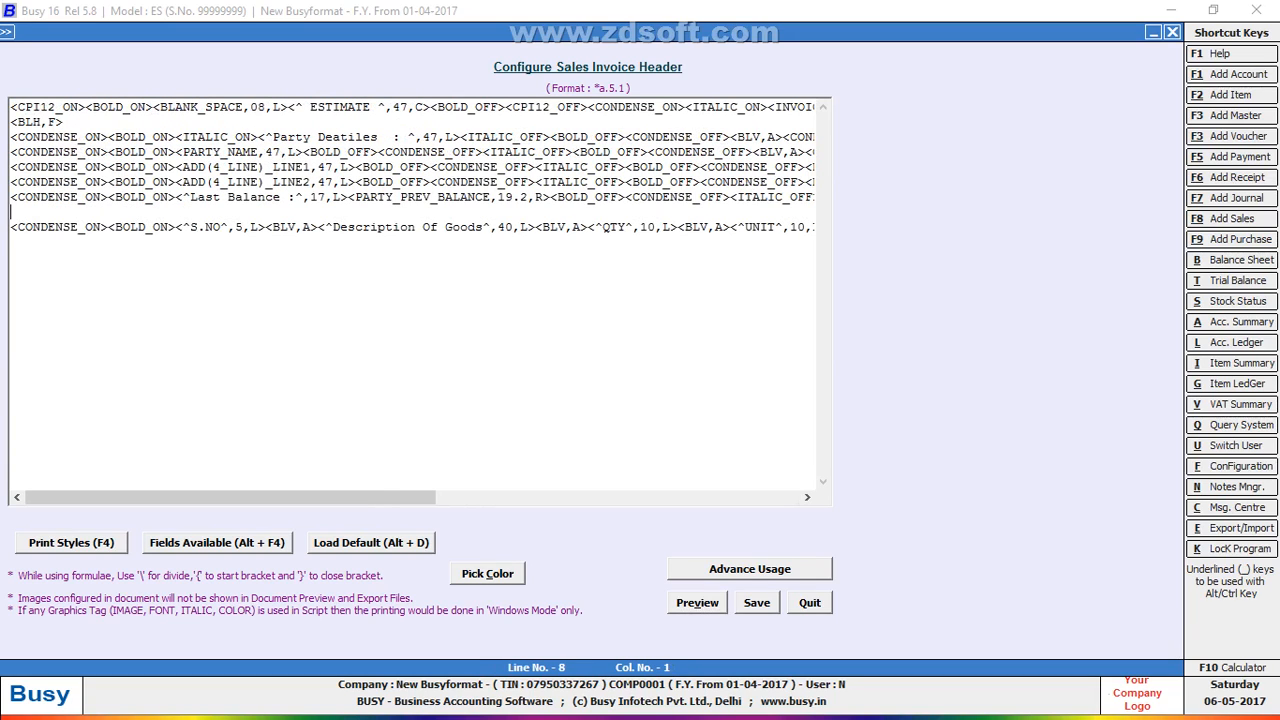
pyautogui.write('<BLH,F>')
pyautogui.hotkey('alt', 'v')
pyautogui.press('Left')
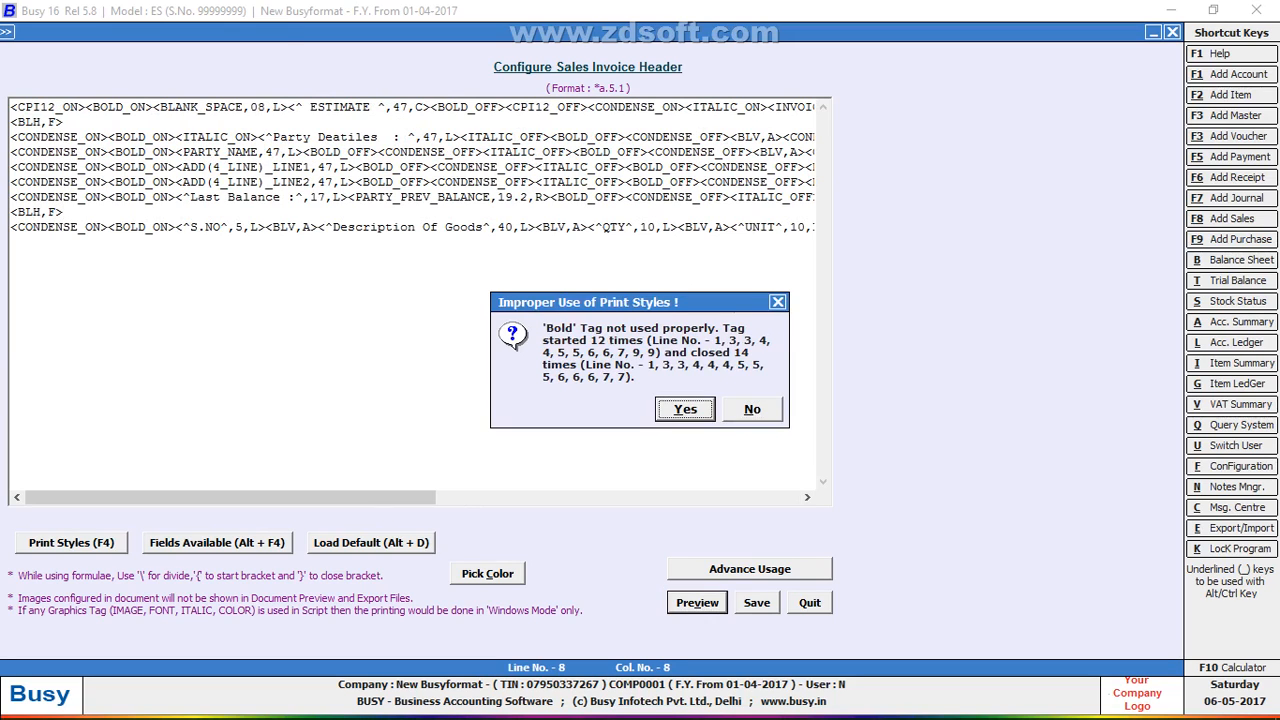
pyautogui.press('Return')
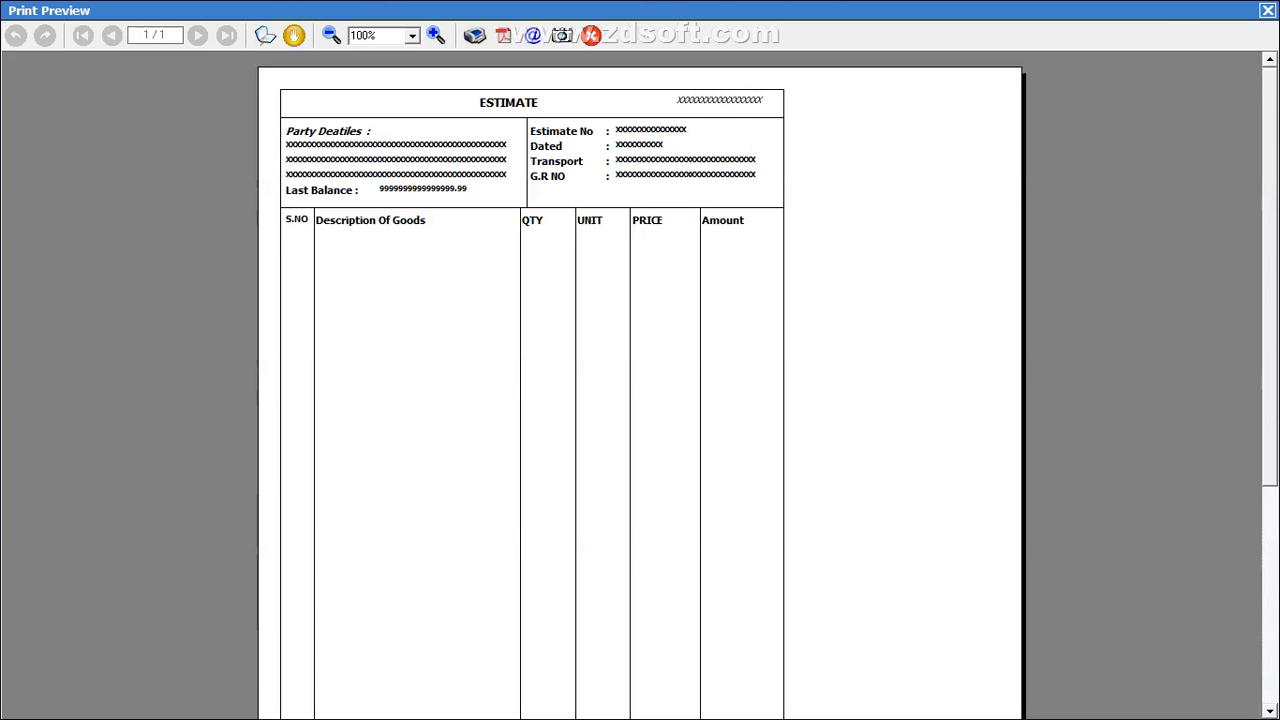
pyautogui.press('Escape')
# Add a <BLH,F> line below the column headings line and check the print preview.
pyautogui.click(416, 227)
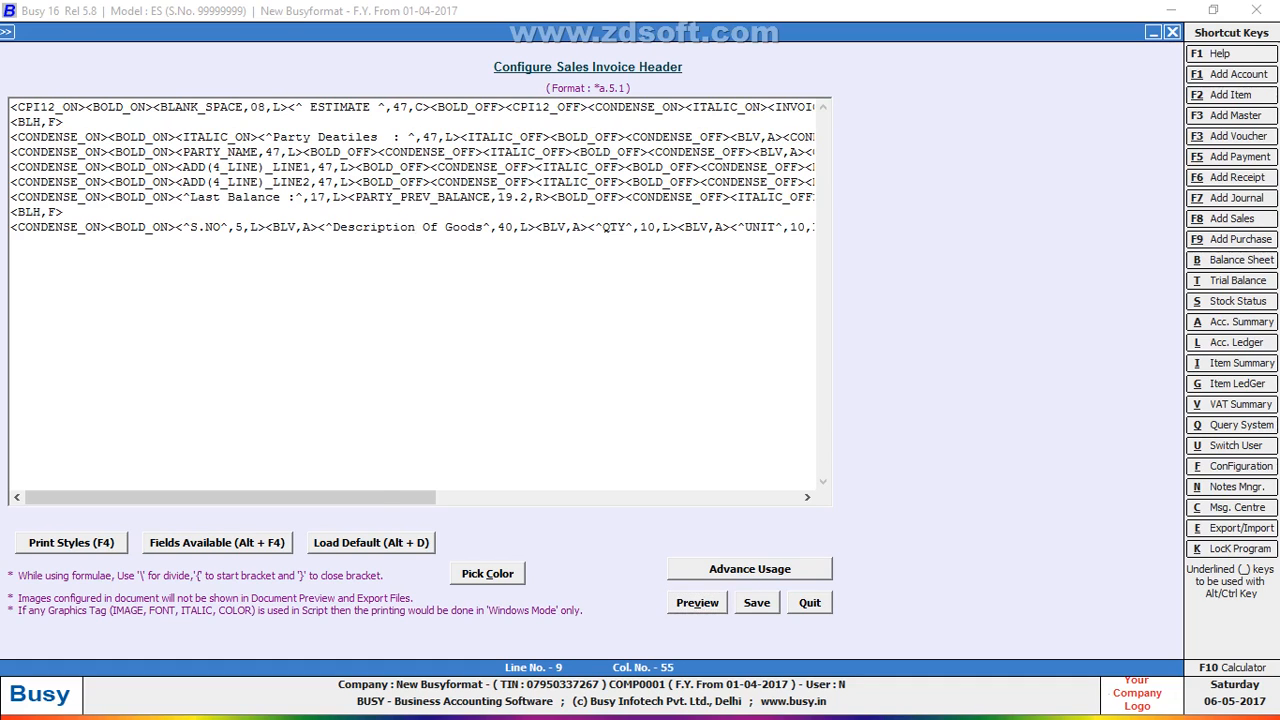
pyautogui.press('End')
pyautogui.press('Return')
pyautogui.write('<BLV,A')
pyautogui.press('BackSpace')
pyautogui.press('BackSpace')
pyautogui.press('BackSpace')
pyautogui.write('H,F>')
pyautogui.hotkey('alt', 'v')
pyautogui.press('y')
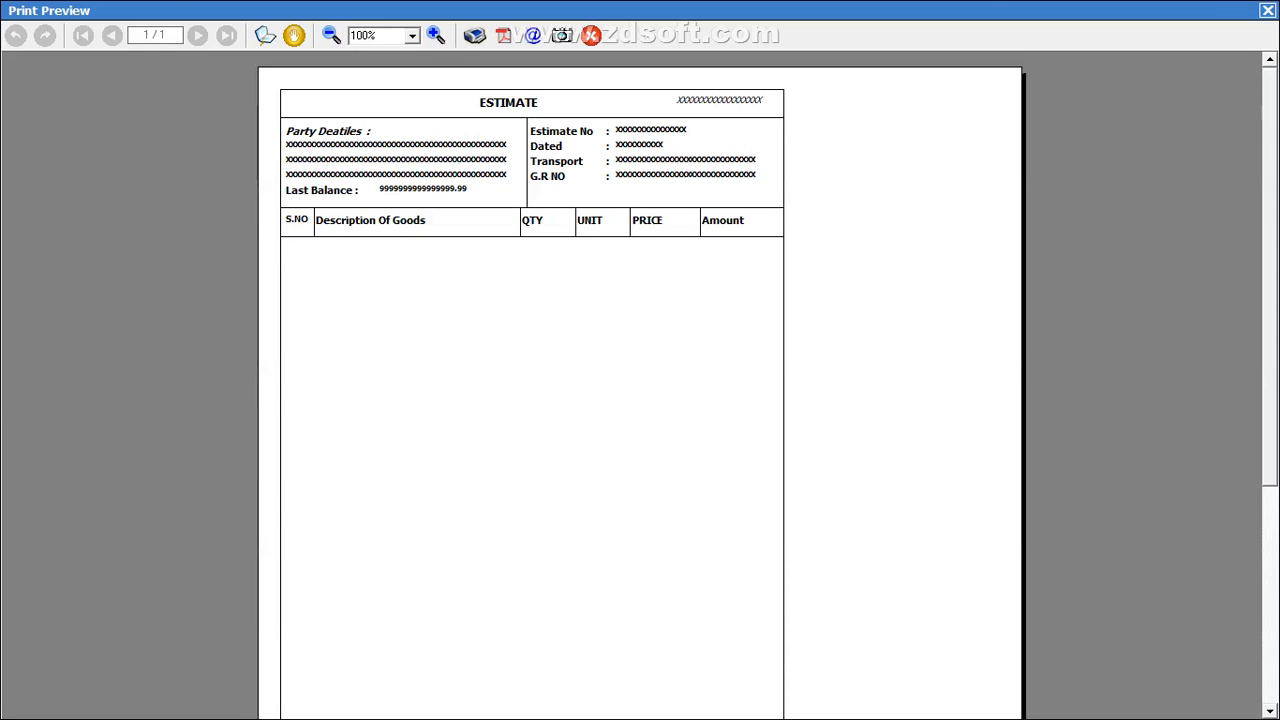
pyautogui.press('Escape')
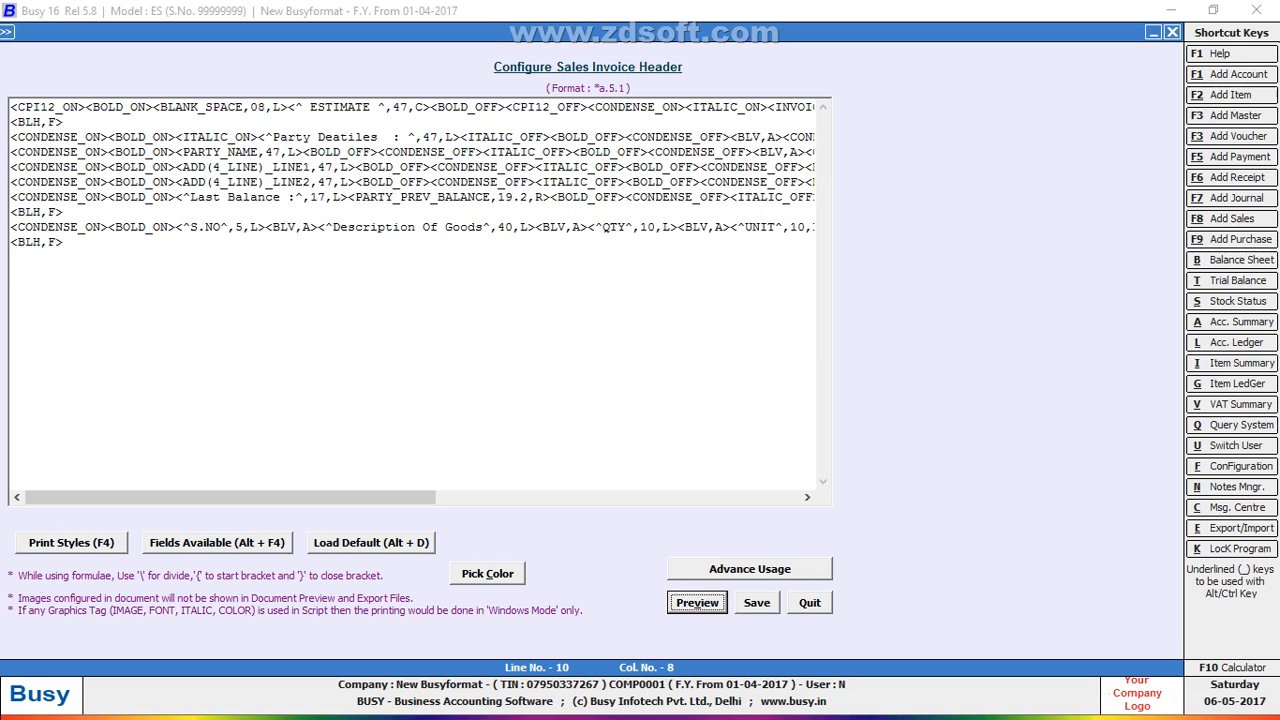
# Change the alignment code of the Description Of Goods and QTY headings on line 9 to C.
pyautogui.click(528, 227)
pyautogui.press('BackSpace')
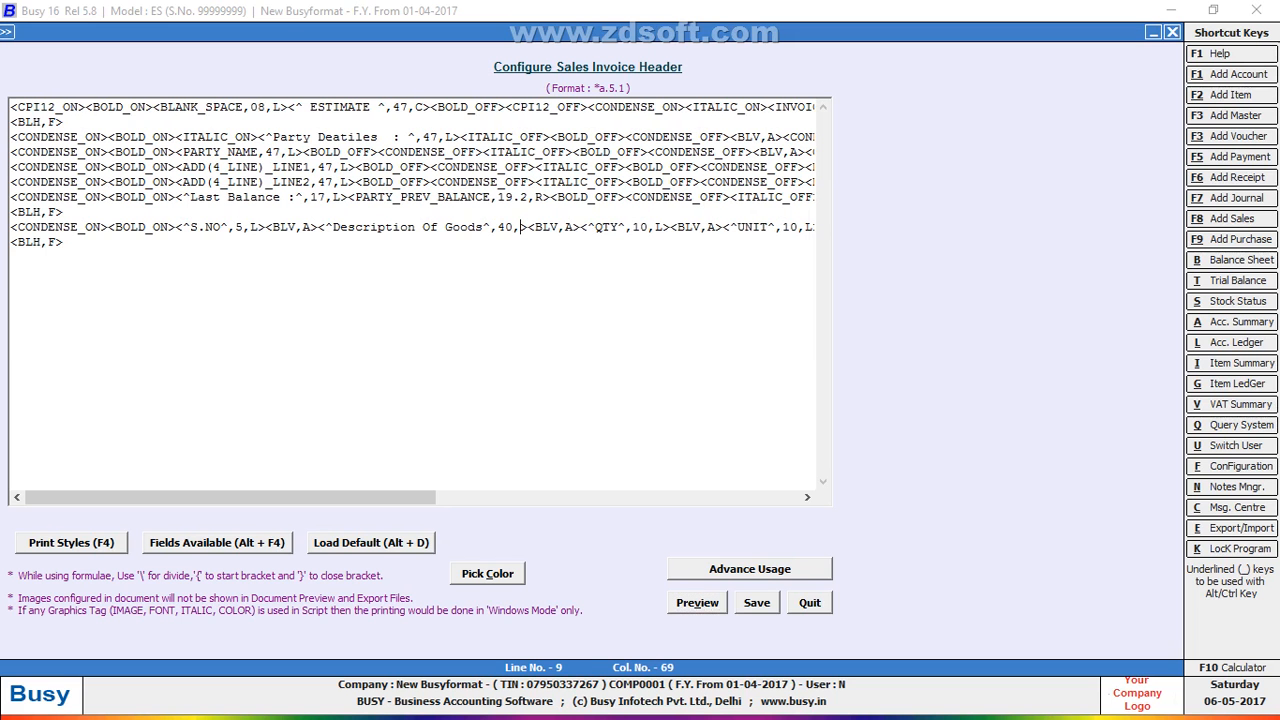
pyautogui.write('C')
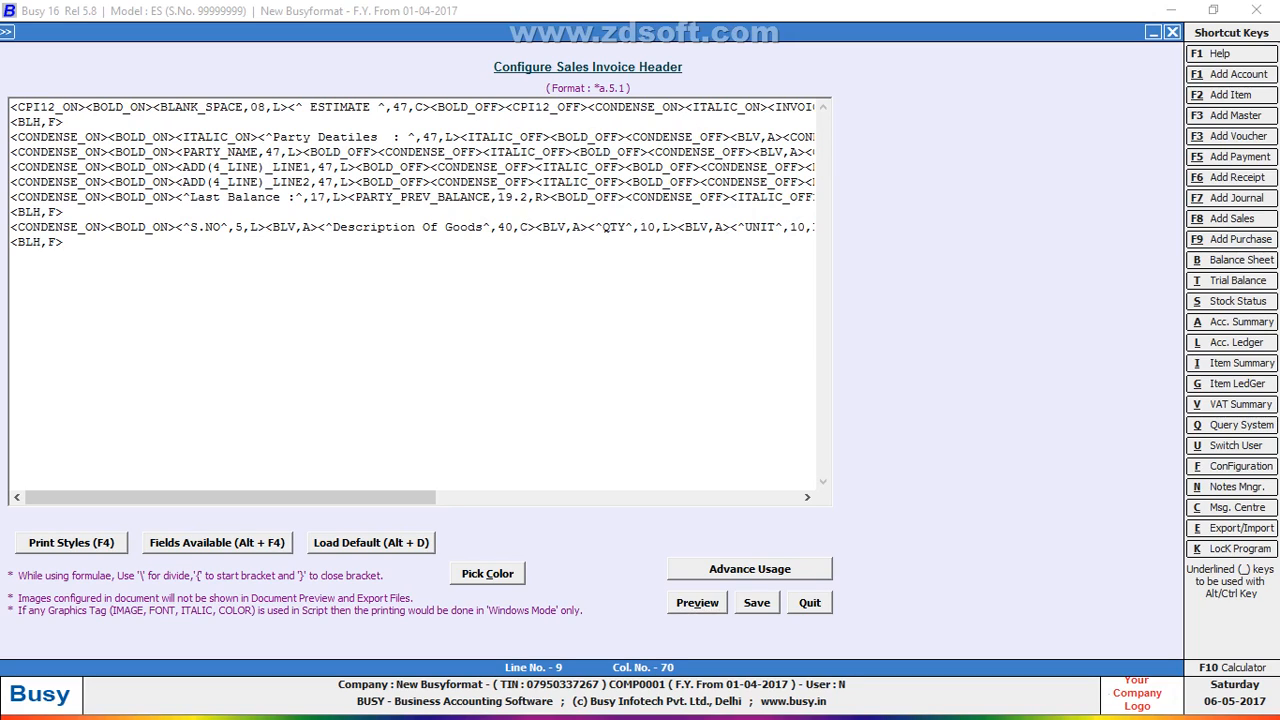
pyautogui.click(671, 227)
pyautogui.write('C')
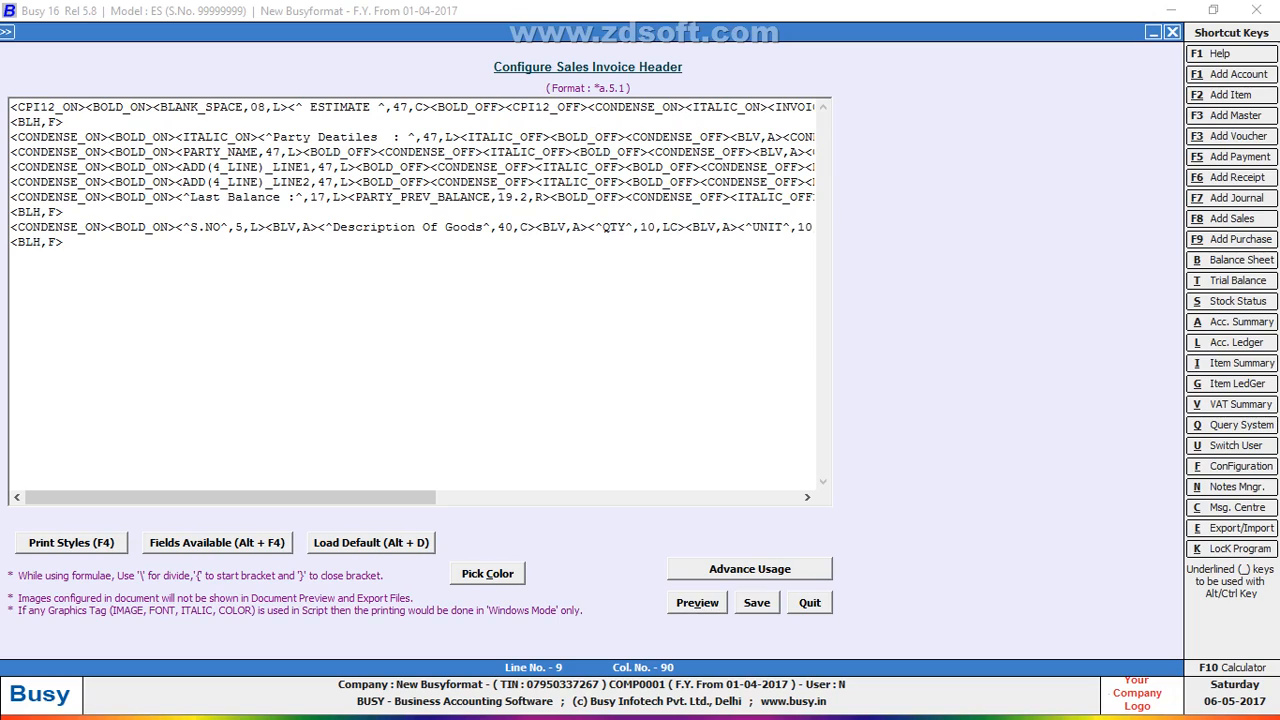
pyautogui.press('BackSpace')
pyautogui.press('BackSpace')
pyautogui.write('C')
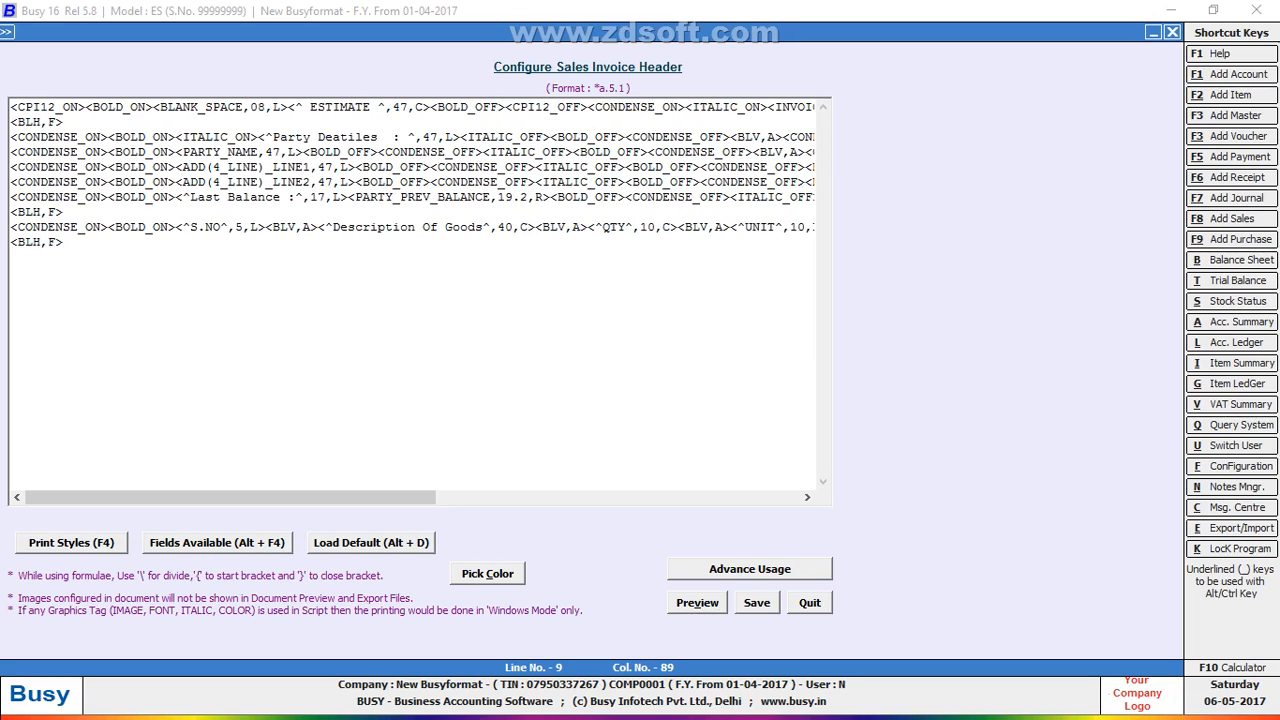
# Change the alignment code of the PRICE and Amount headings on line 9 to C.
pyautogui.moveTo(230, 497); pyautogui.dragTo(462, 497)
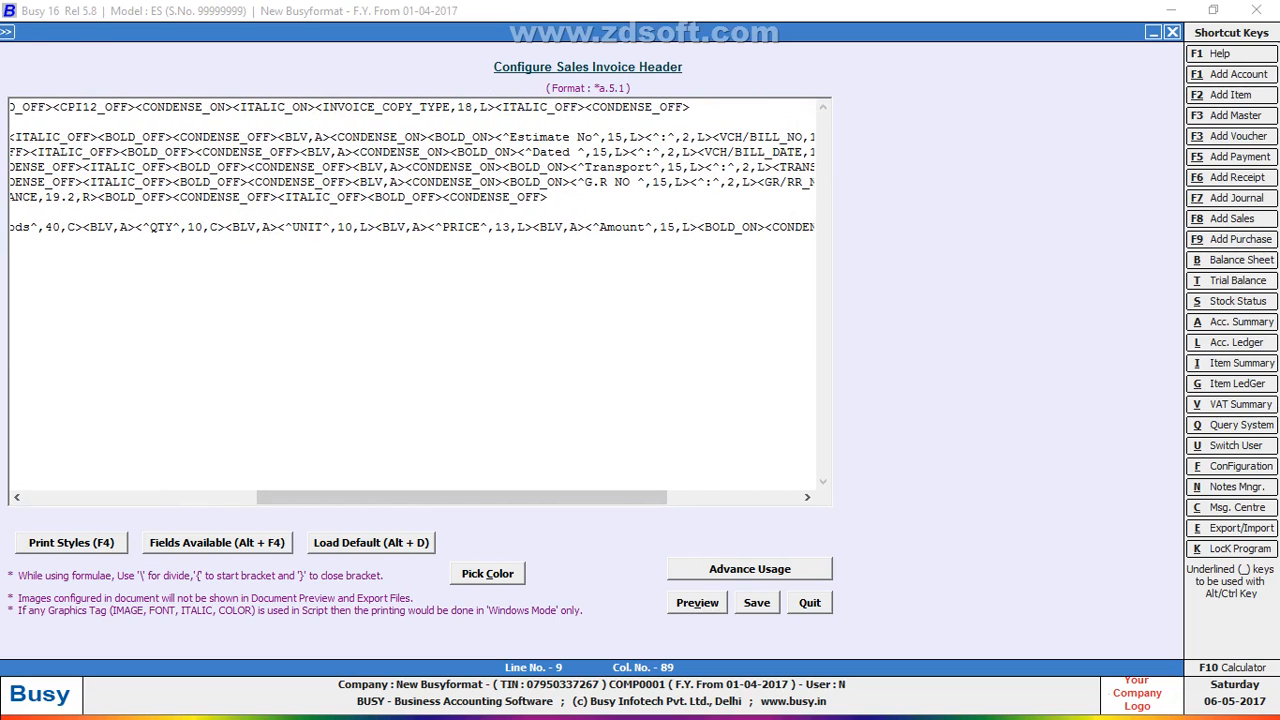
pyautogui.click(525, 227)
pyautogui.press('BackSpace')
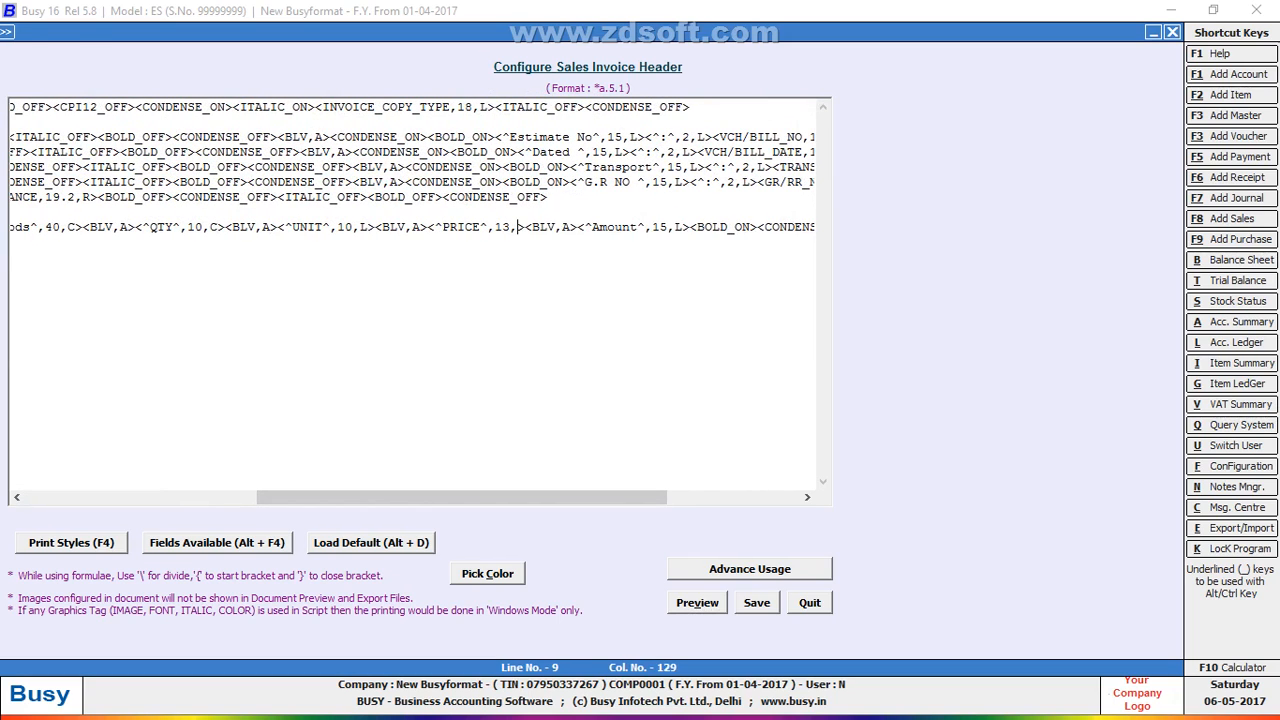
pyautogui.write('C')
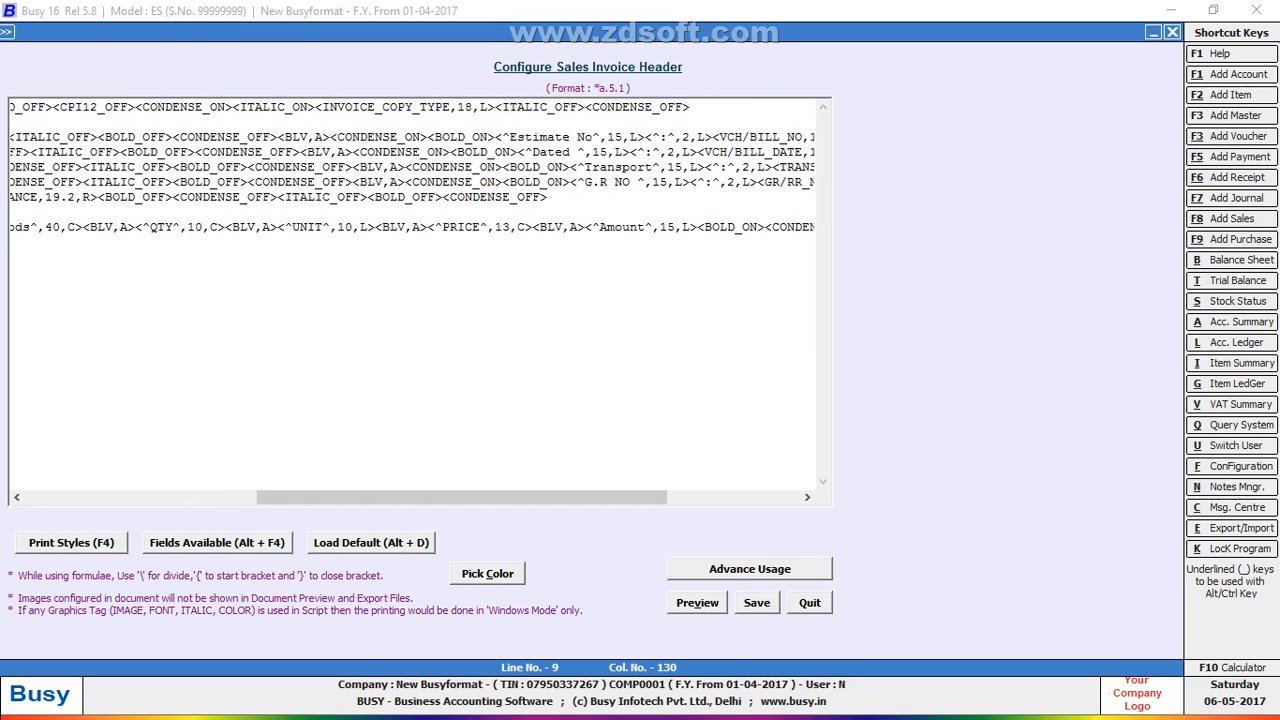
pyautogui.moveTo(462, 497); pyautogui.dragTo(549, 497)
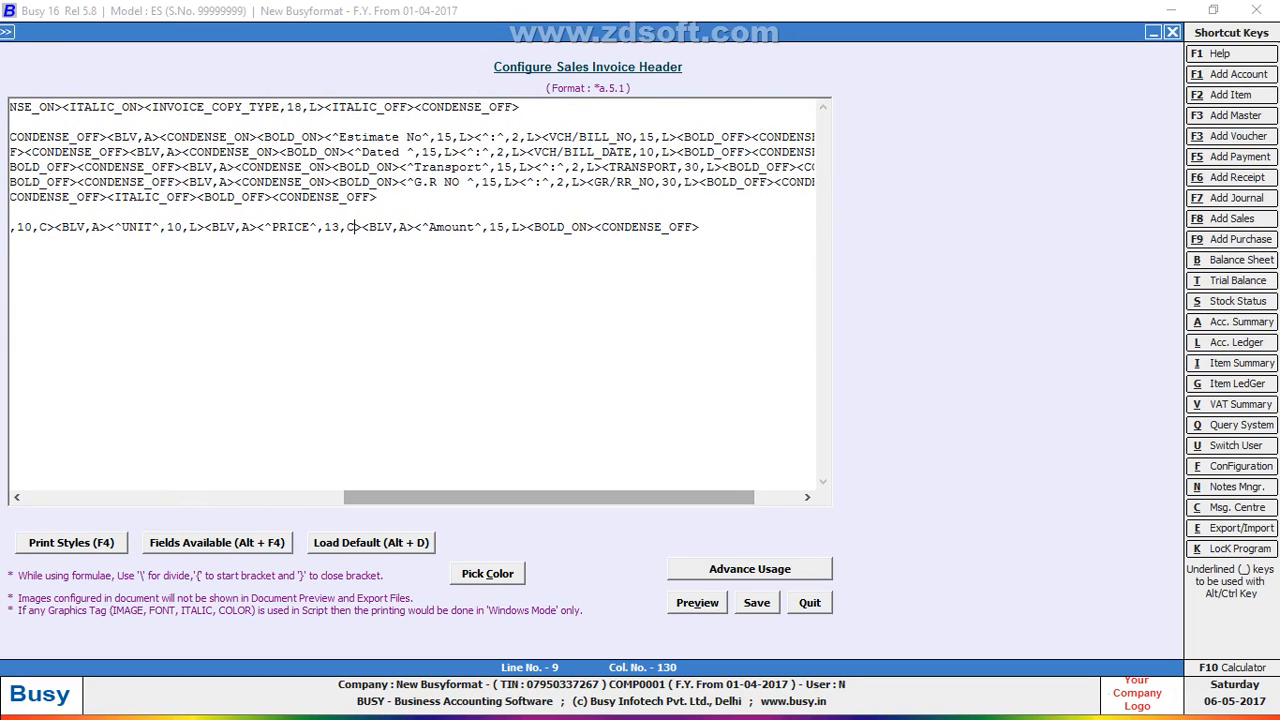
pyautogui.click(520, 227)
pyautogui.press('BackSpace')
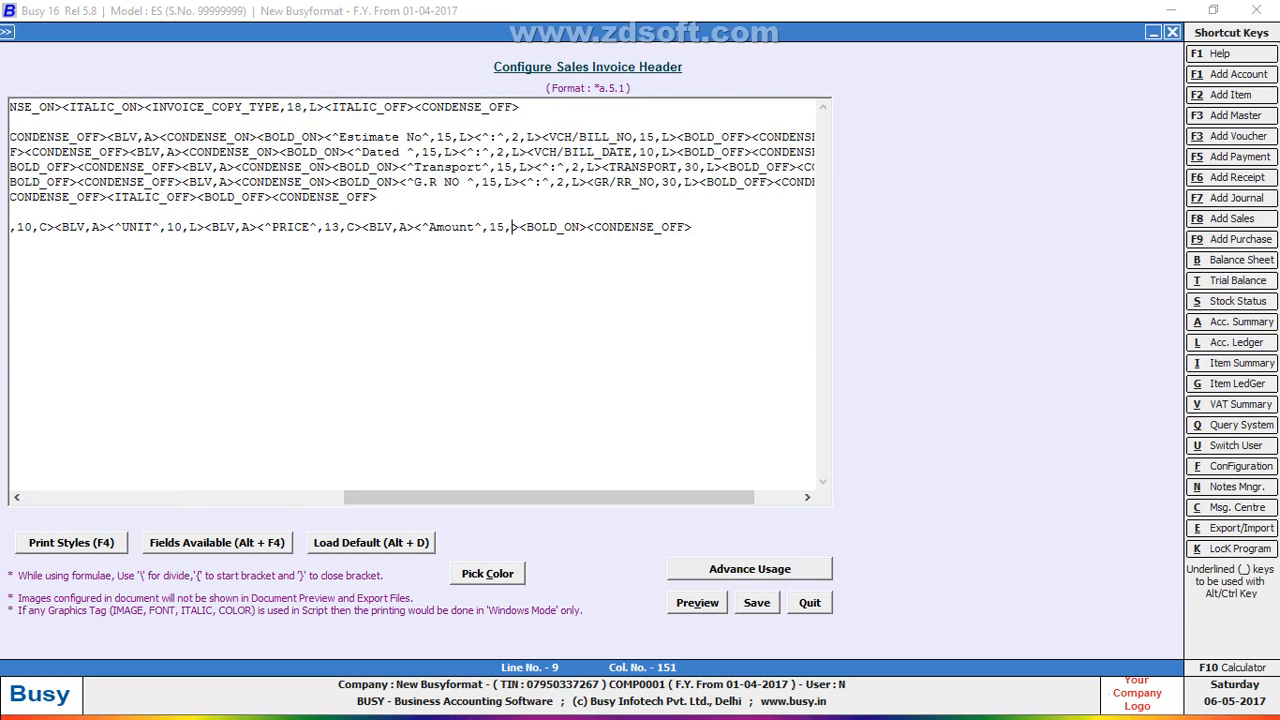
pyautogui.write('C>')
# Preview the invoice header to check the alignment of the column headings, and close the preview.
pyautogui.hotkey('alt', 'v')
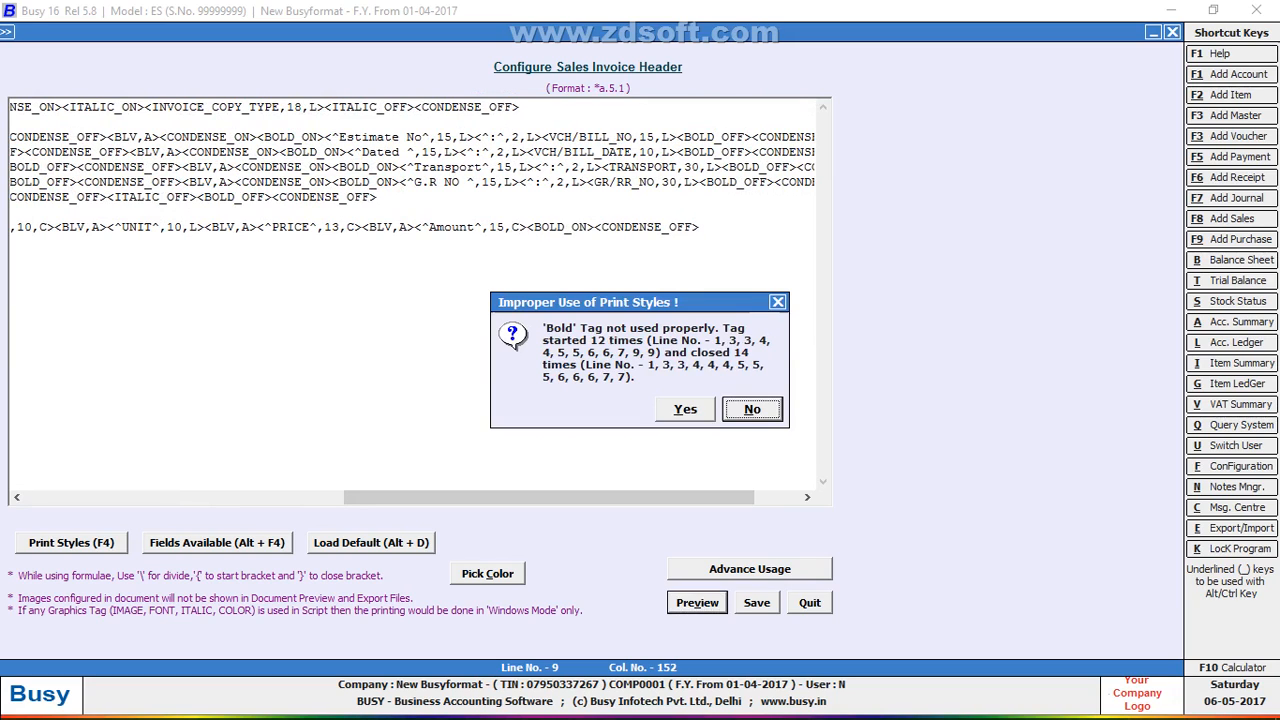
pyautogui.press('y')
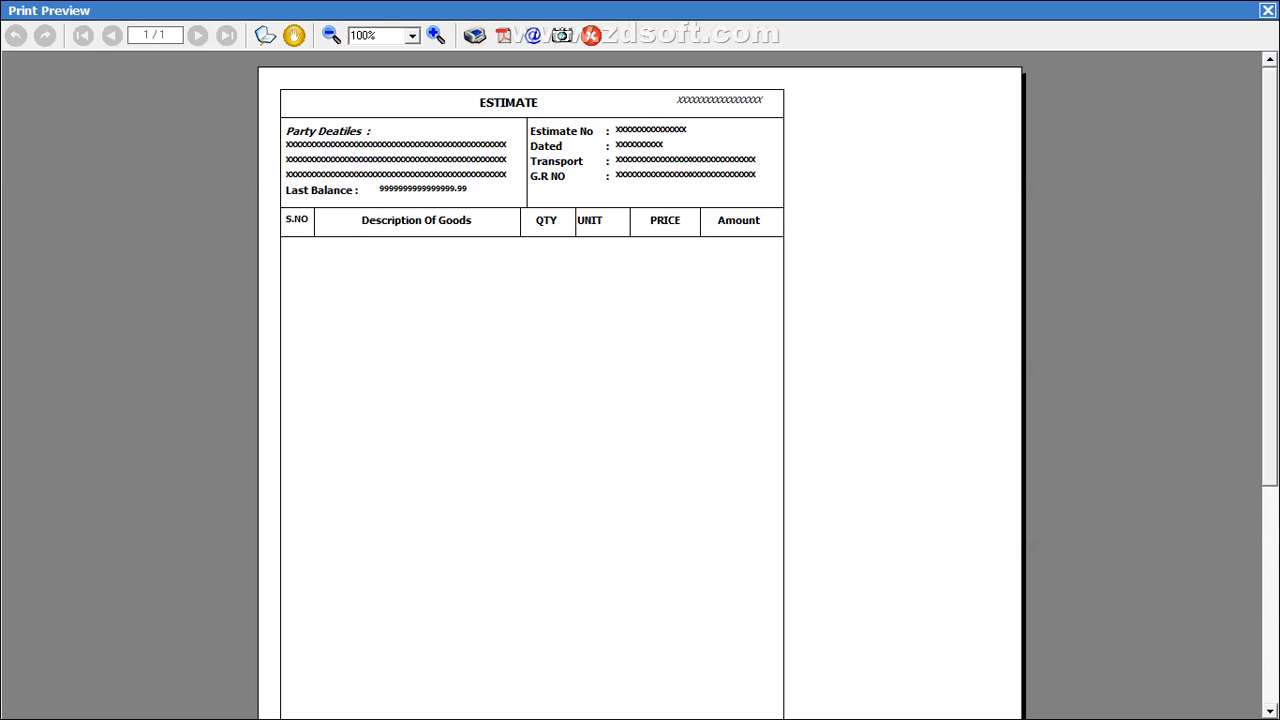
pyautogui.click(1267, 10)
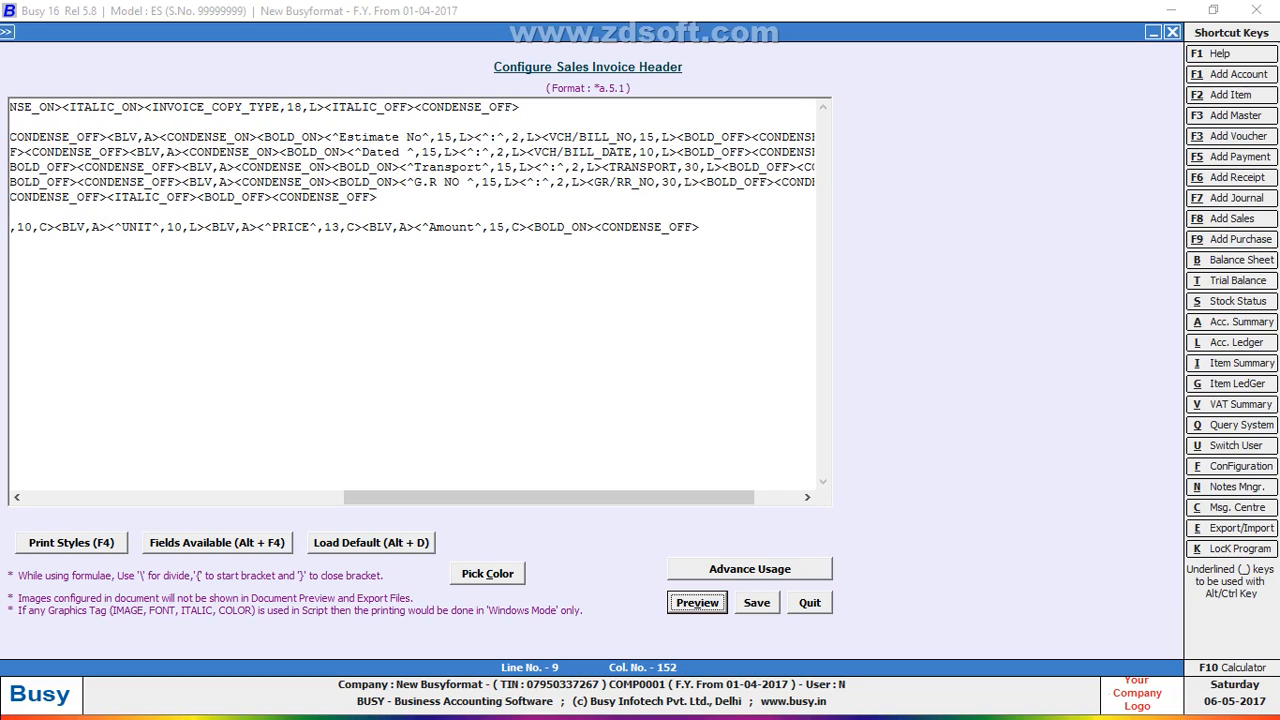
# Pick black as the color and save the sales invoice header configuration.
pyautogui.moveTo(549, 497); pyautogui.dragTo(247, 497)
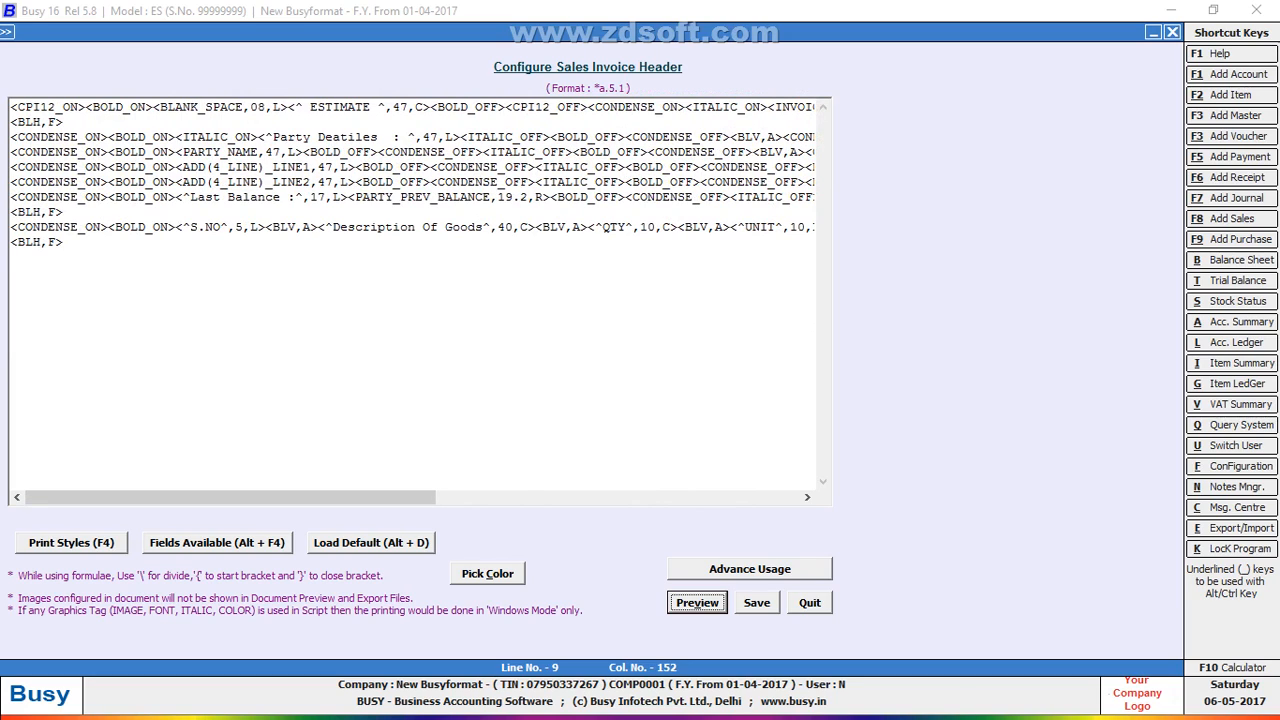
pyautogui.click(487, 573)
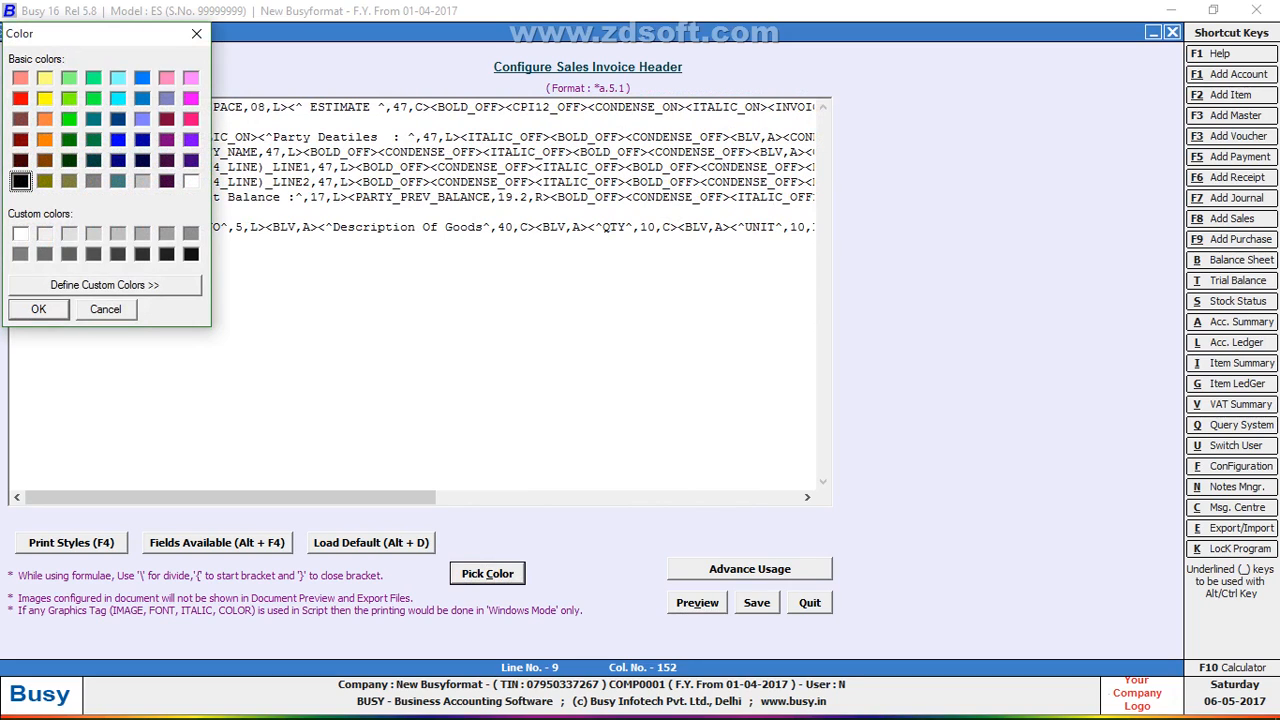
pyautogui.press('Return')
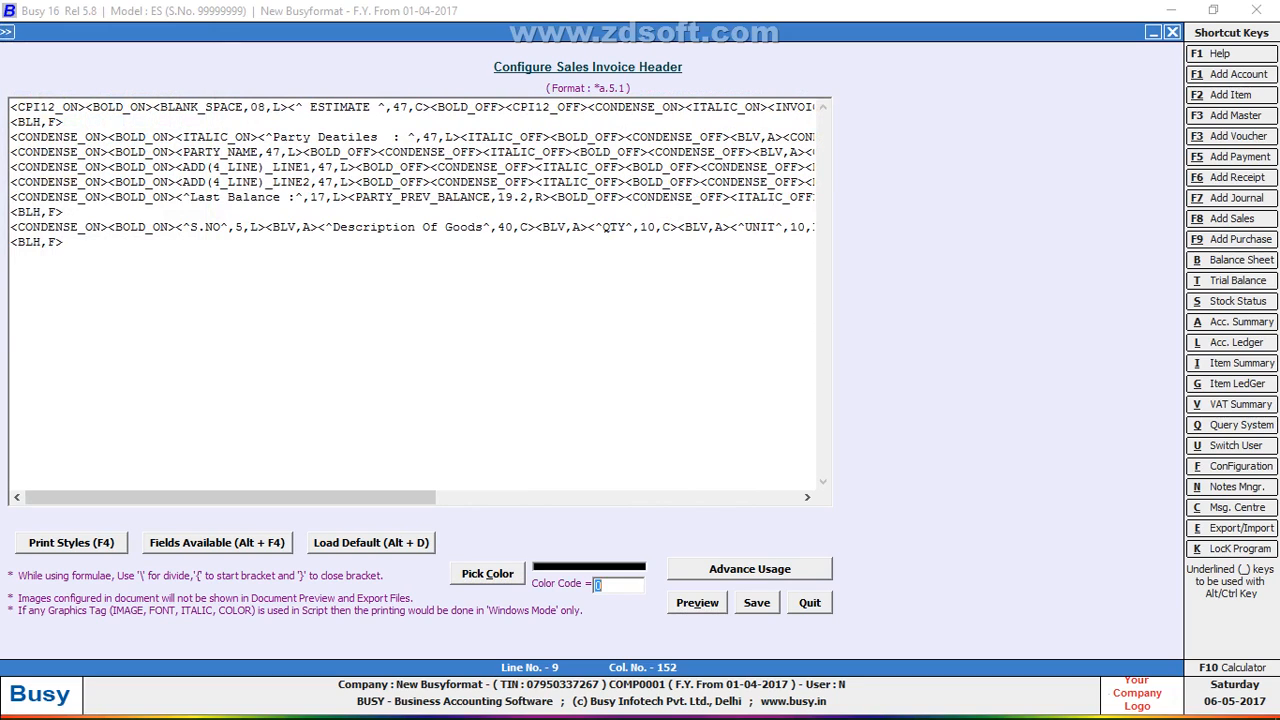
pyautogui.press('Return')
pyautogui.press('Return')
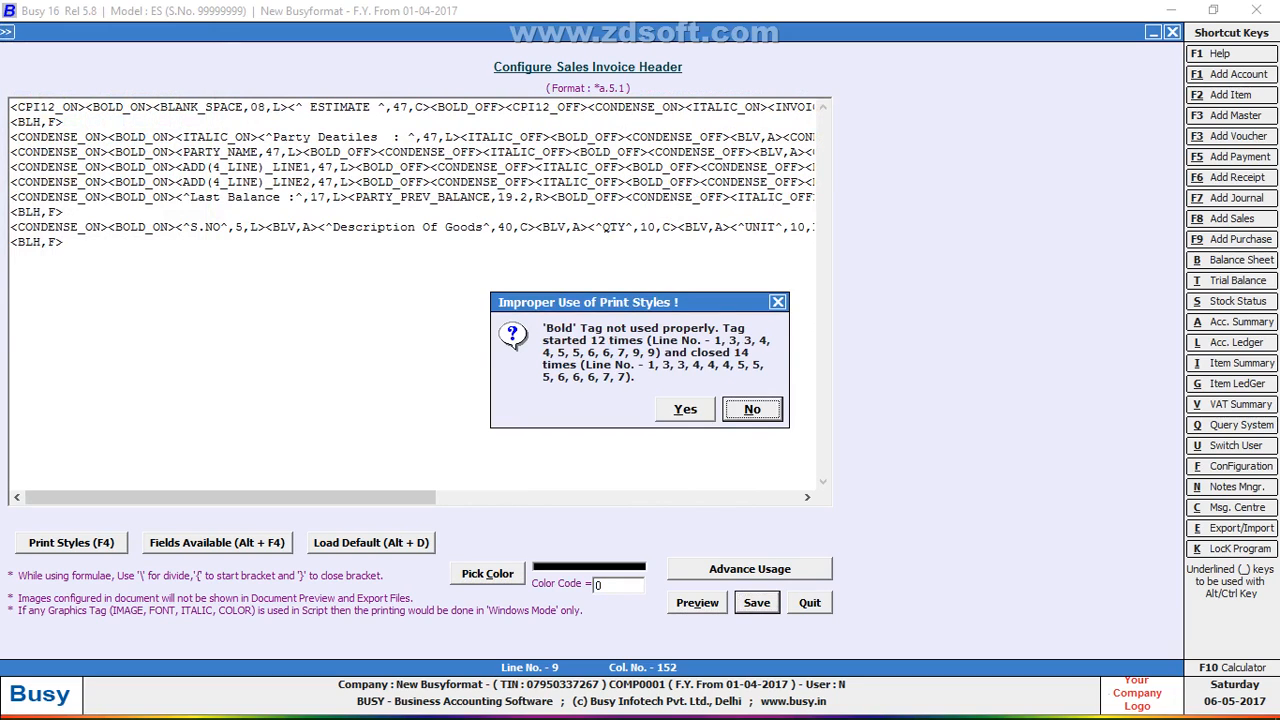
pyautogui.press('Left')
pyautogui.press('Return')
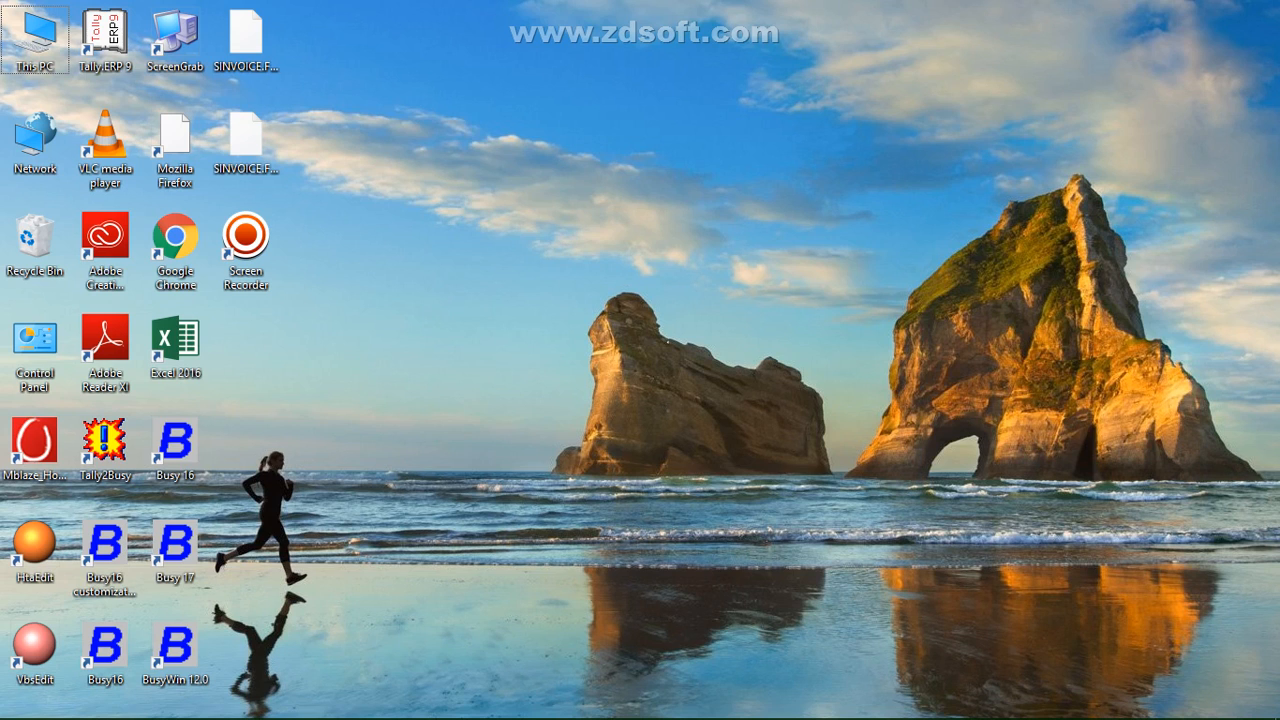
pyautogui.rightClick(471, 311)
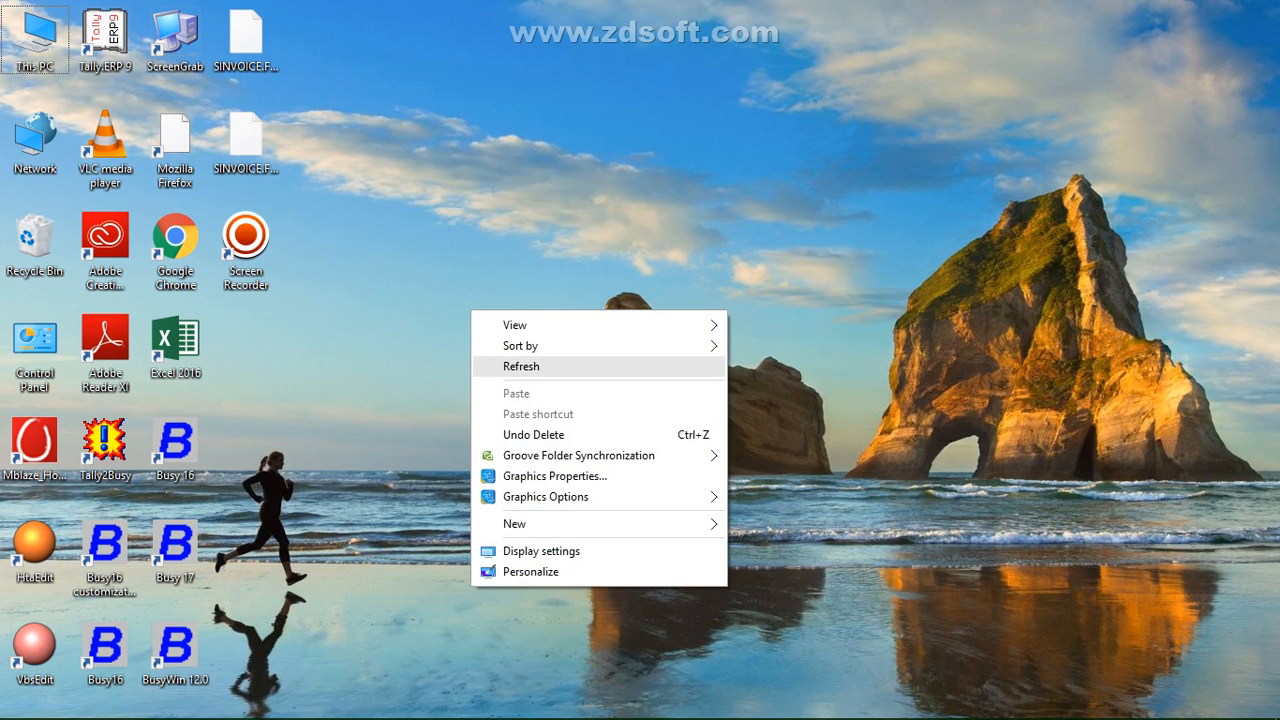
pyautogui.click(521, 366)
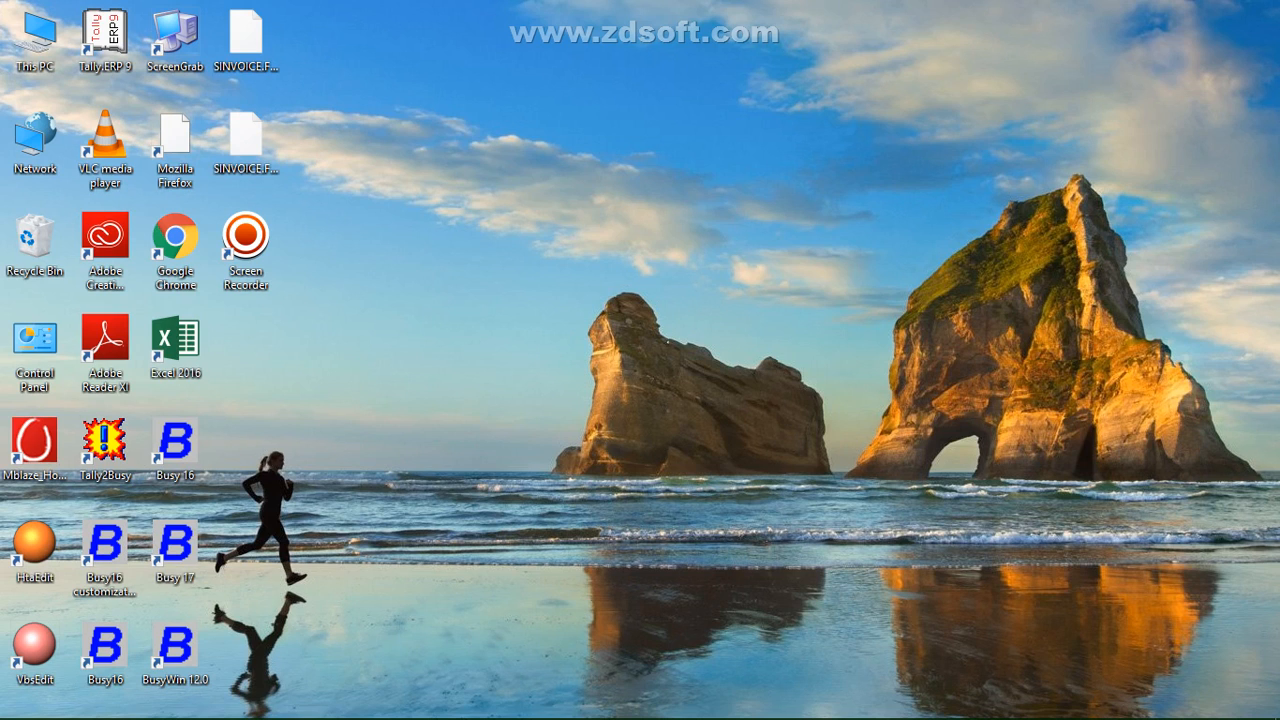
pyautogui.rightClick(799, 284)
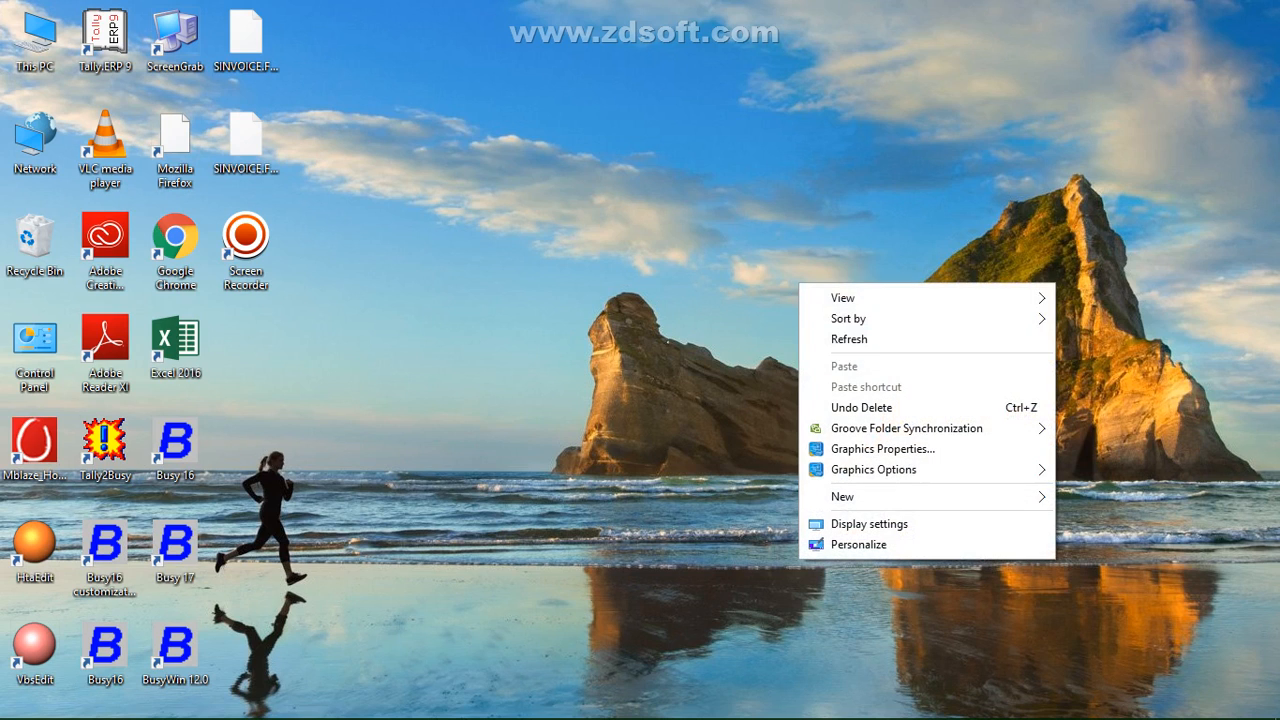
pyautogui.click(849, 339)
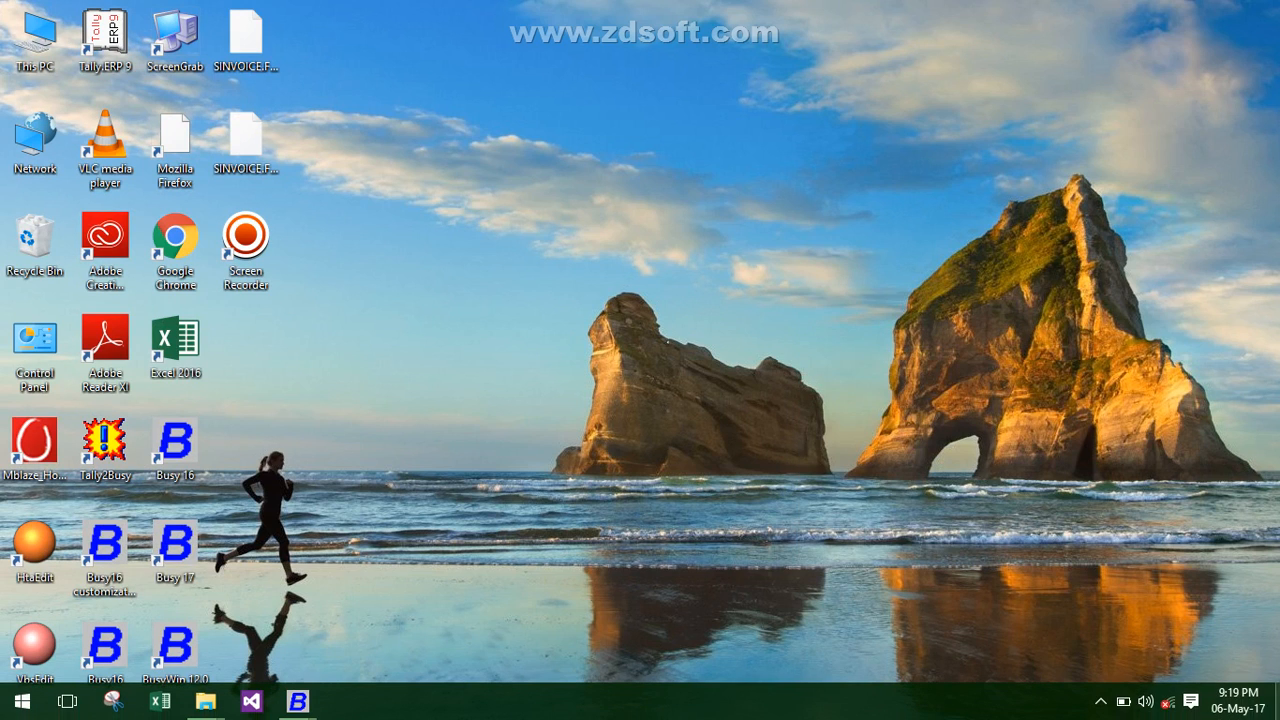
pyautogui.click(1101, 702)
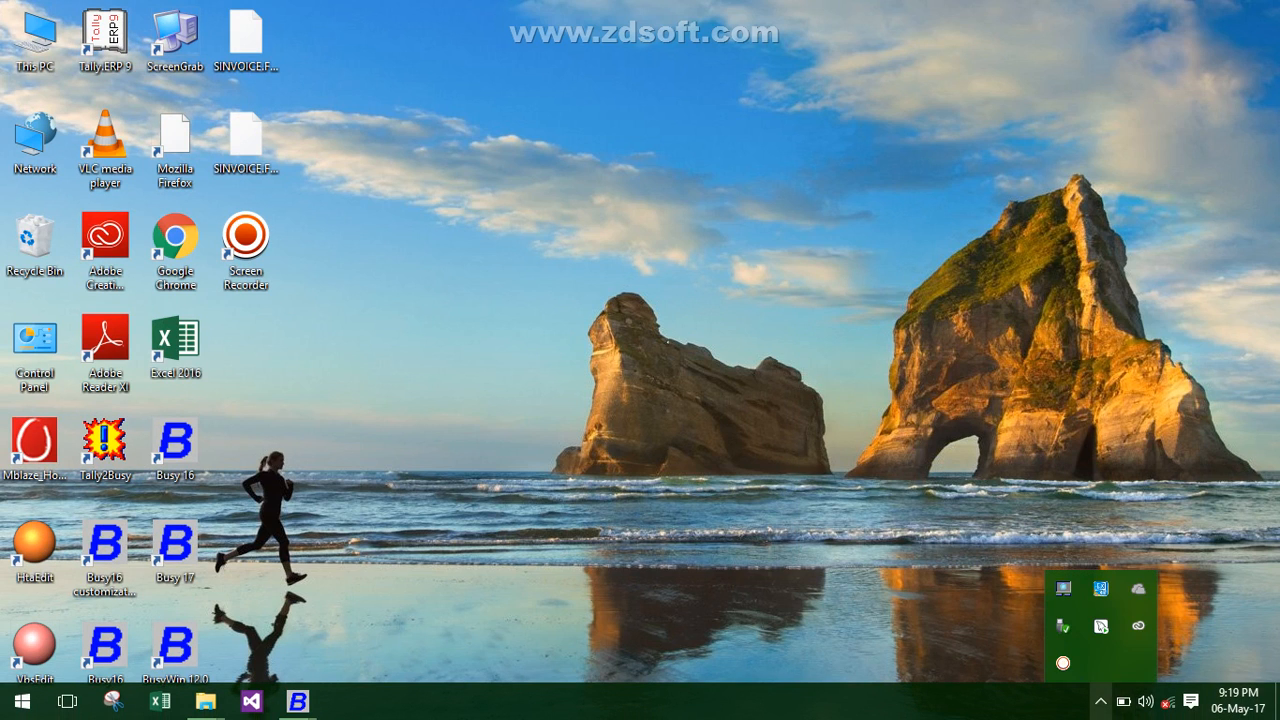
pyautogui.click(1063, 663)
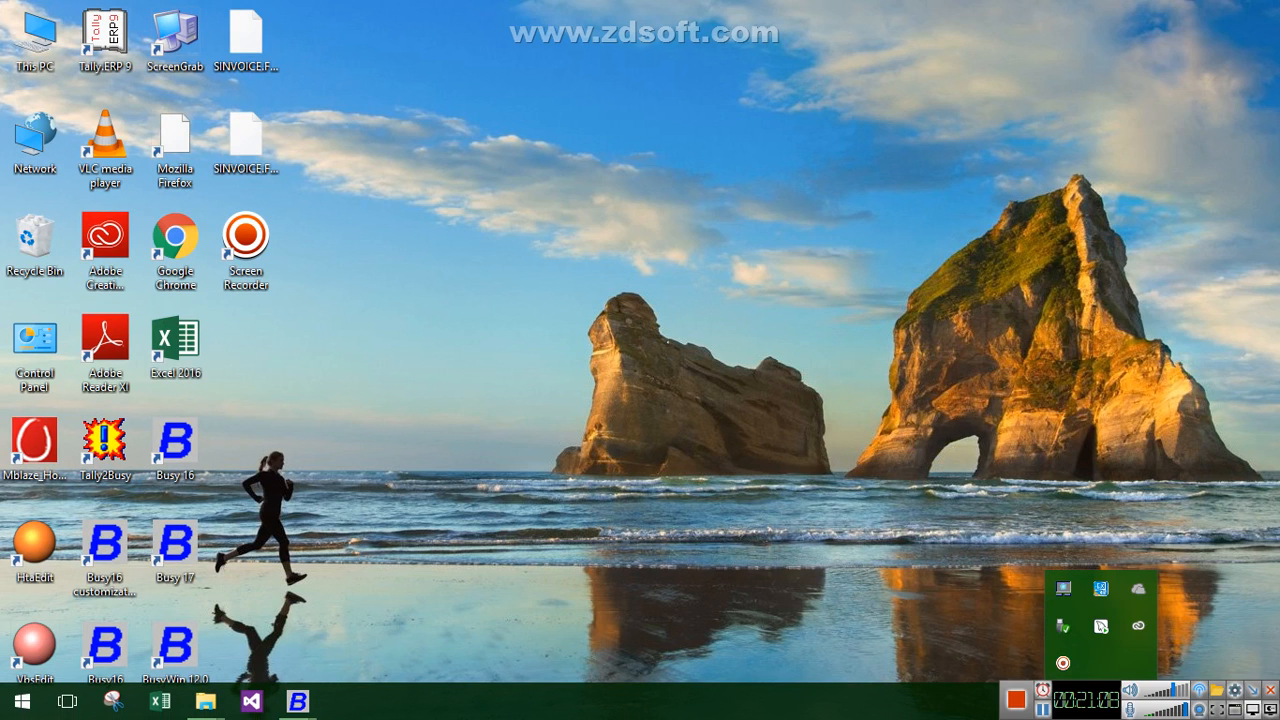
pyautogui.click(1270, 690)
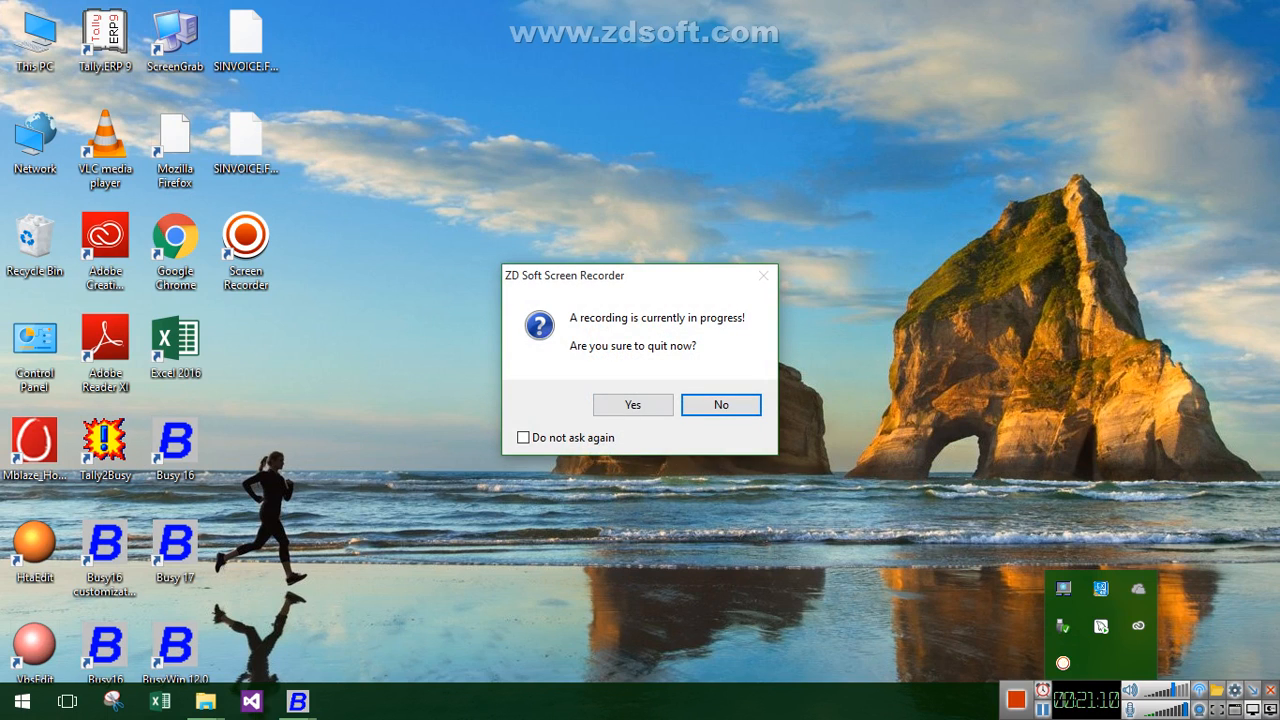